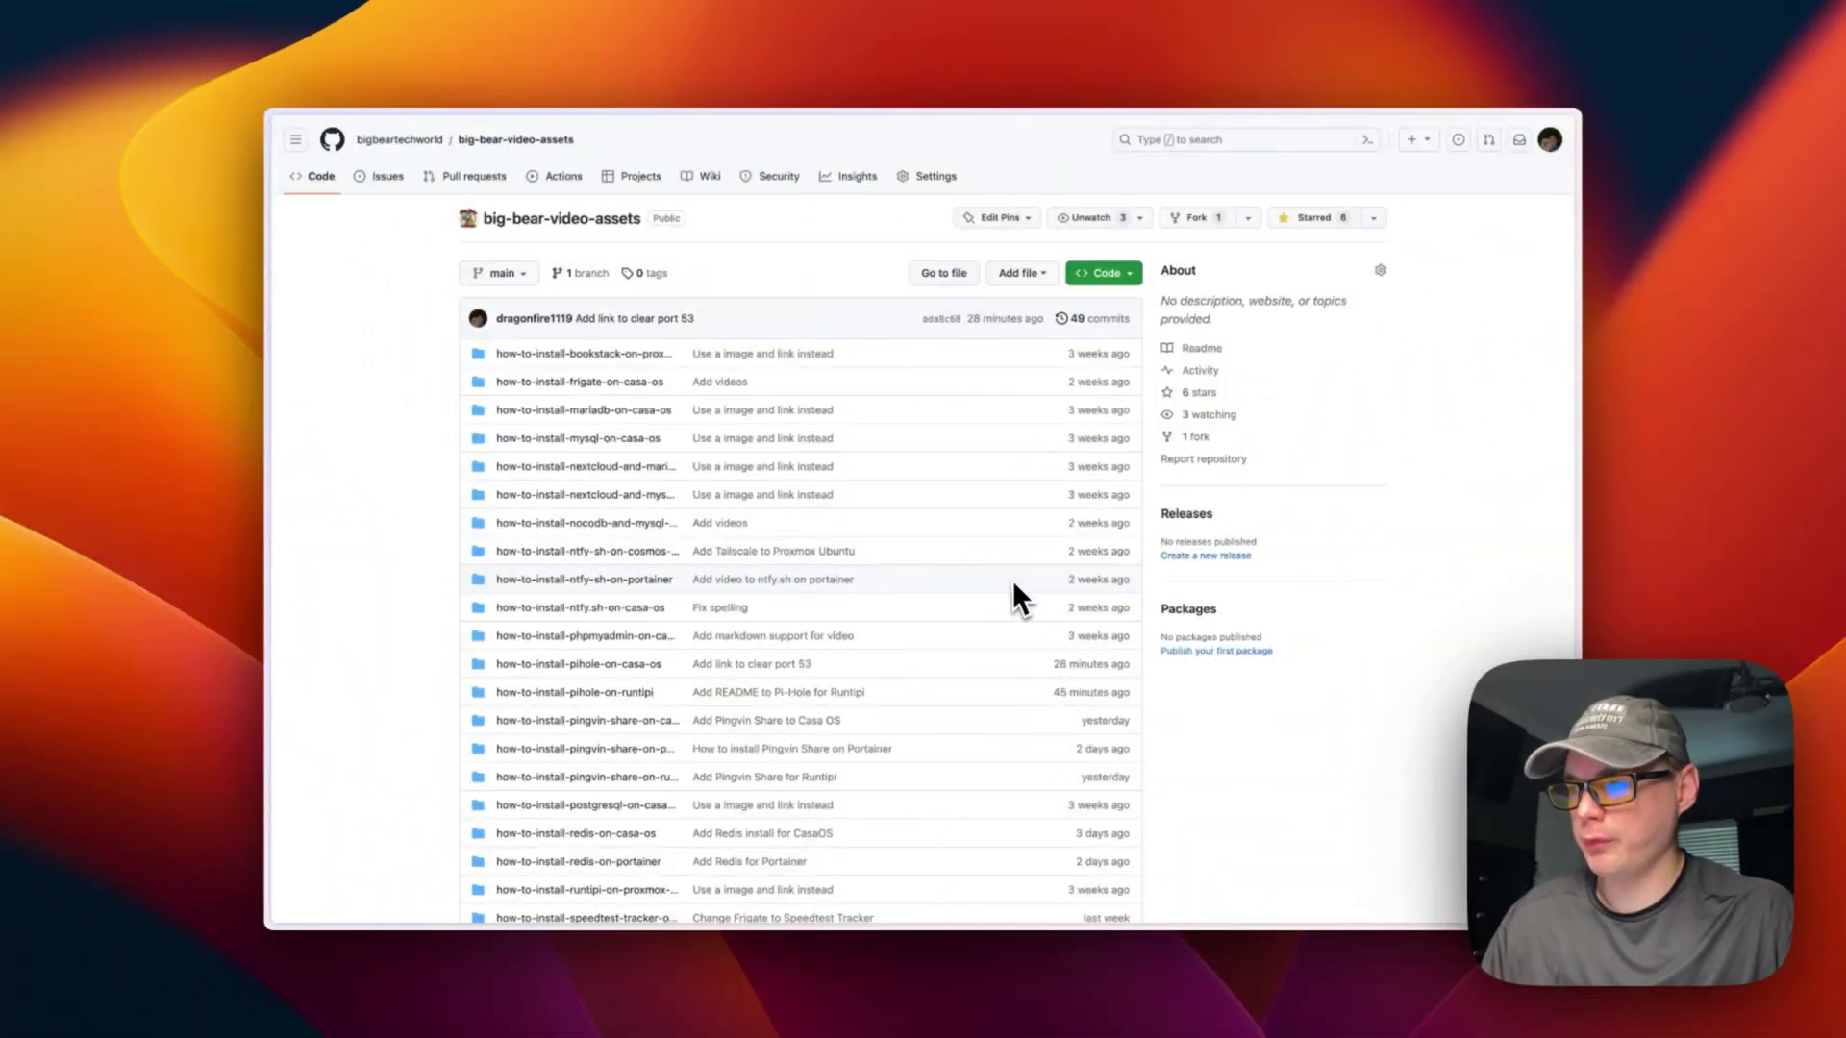
- Open the how-to-install-pihole-on-casa-os folder in big-bear-video-assets and follow its Clear Port 53 link
{"action": "scroll", "coordinate": [820, 590], "scroll_direction": "down", "scroll_amount": 2}
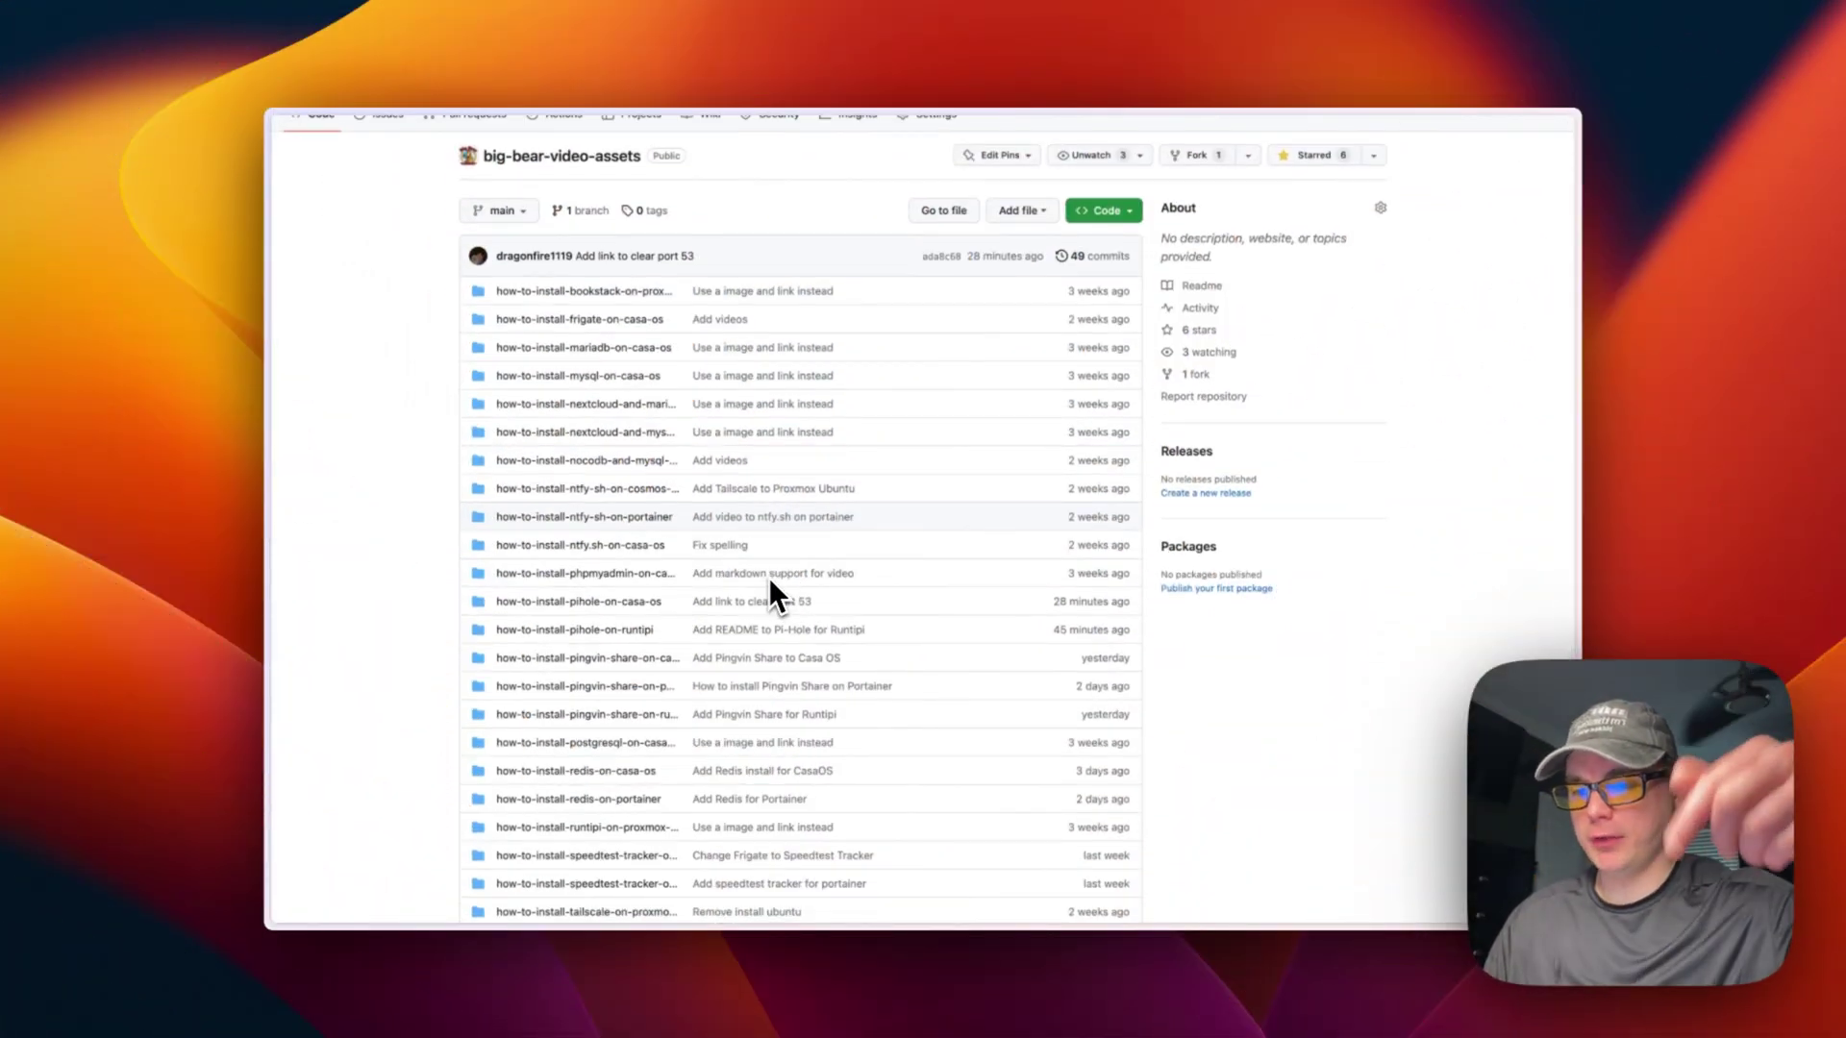
{"action": "scroll", "coordinate": [769, 592], "scroll_direction": "down", "scroll_amount": 5}
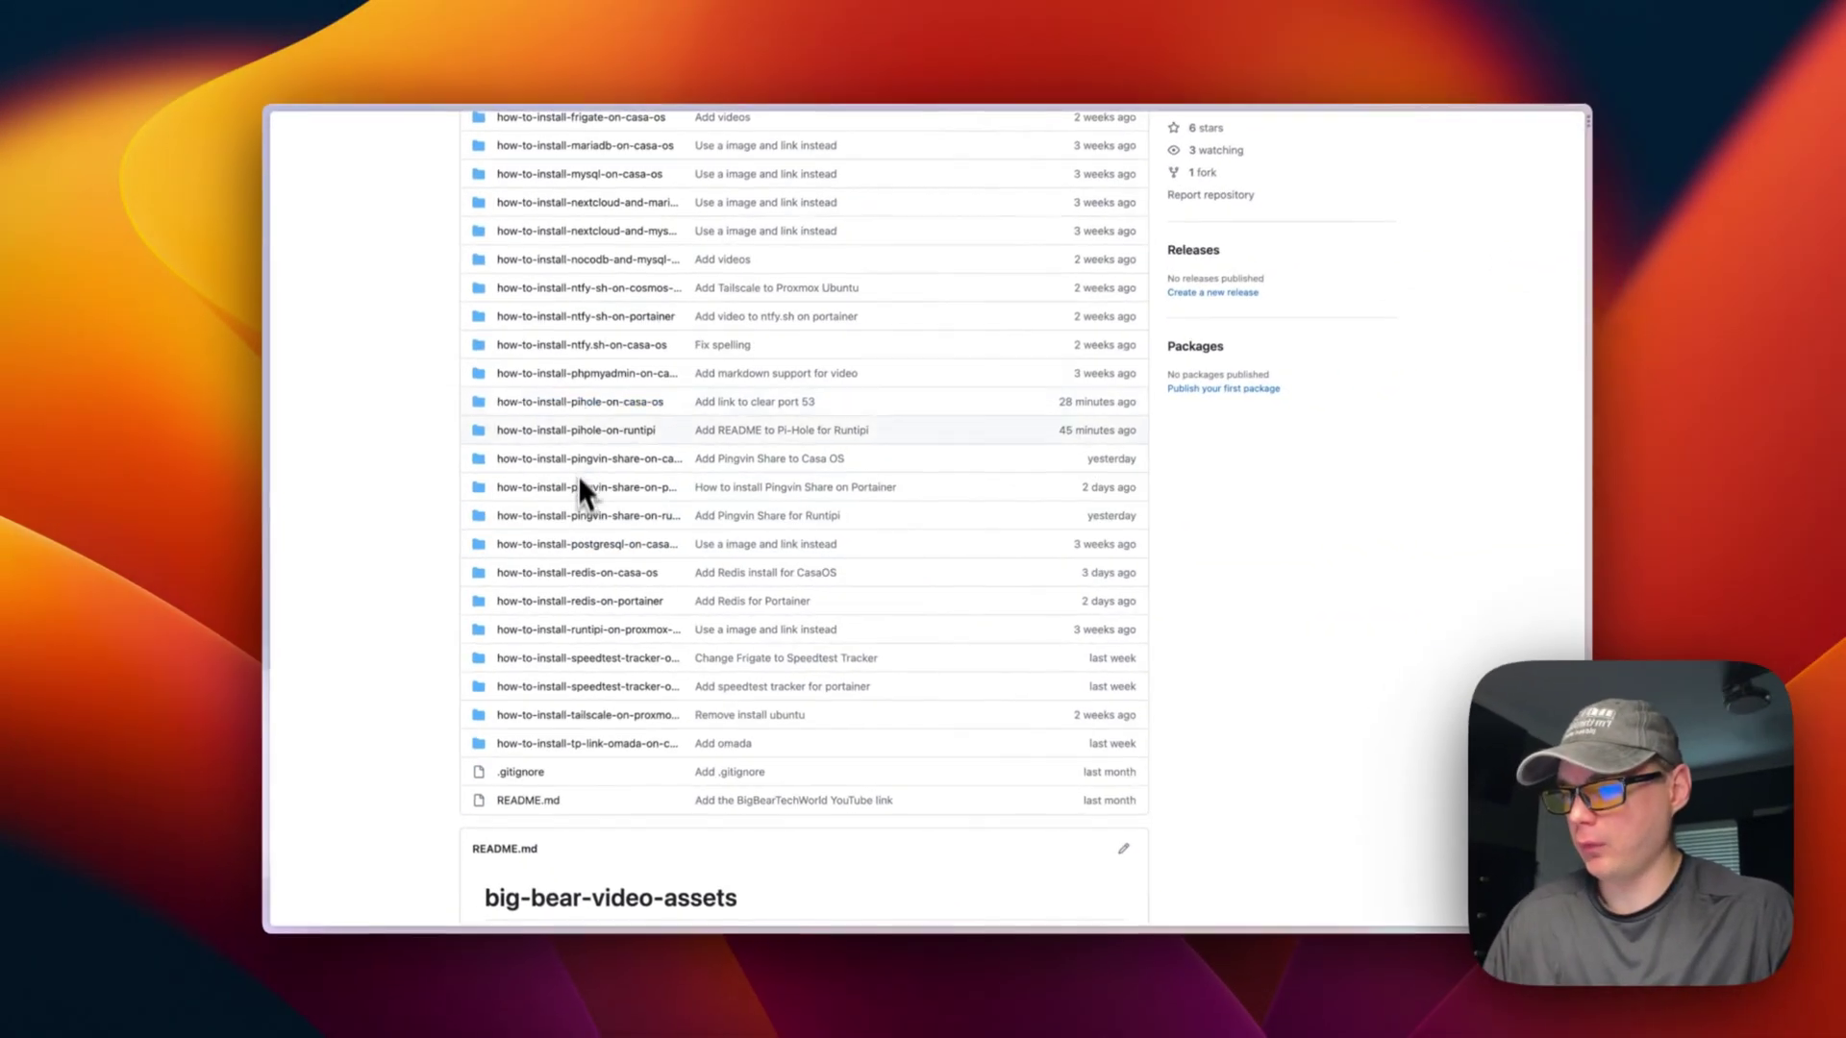
{"action": "left_click", "coordinate": [630, 404]}
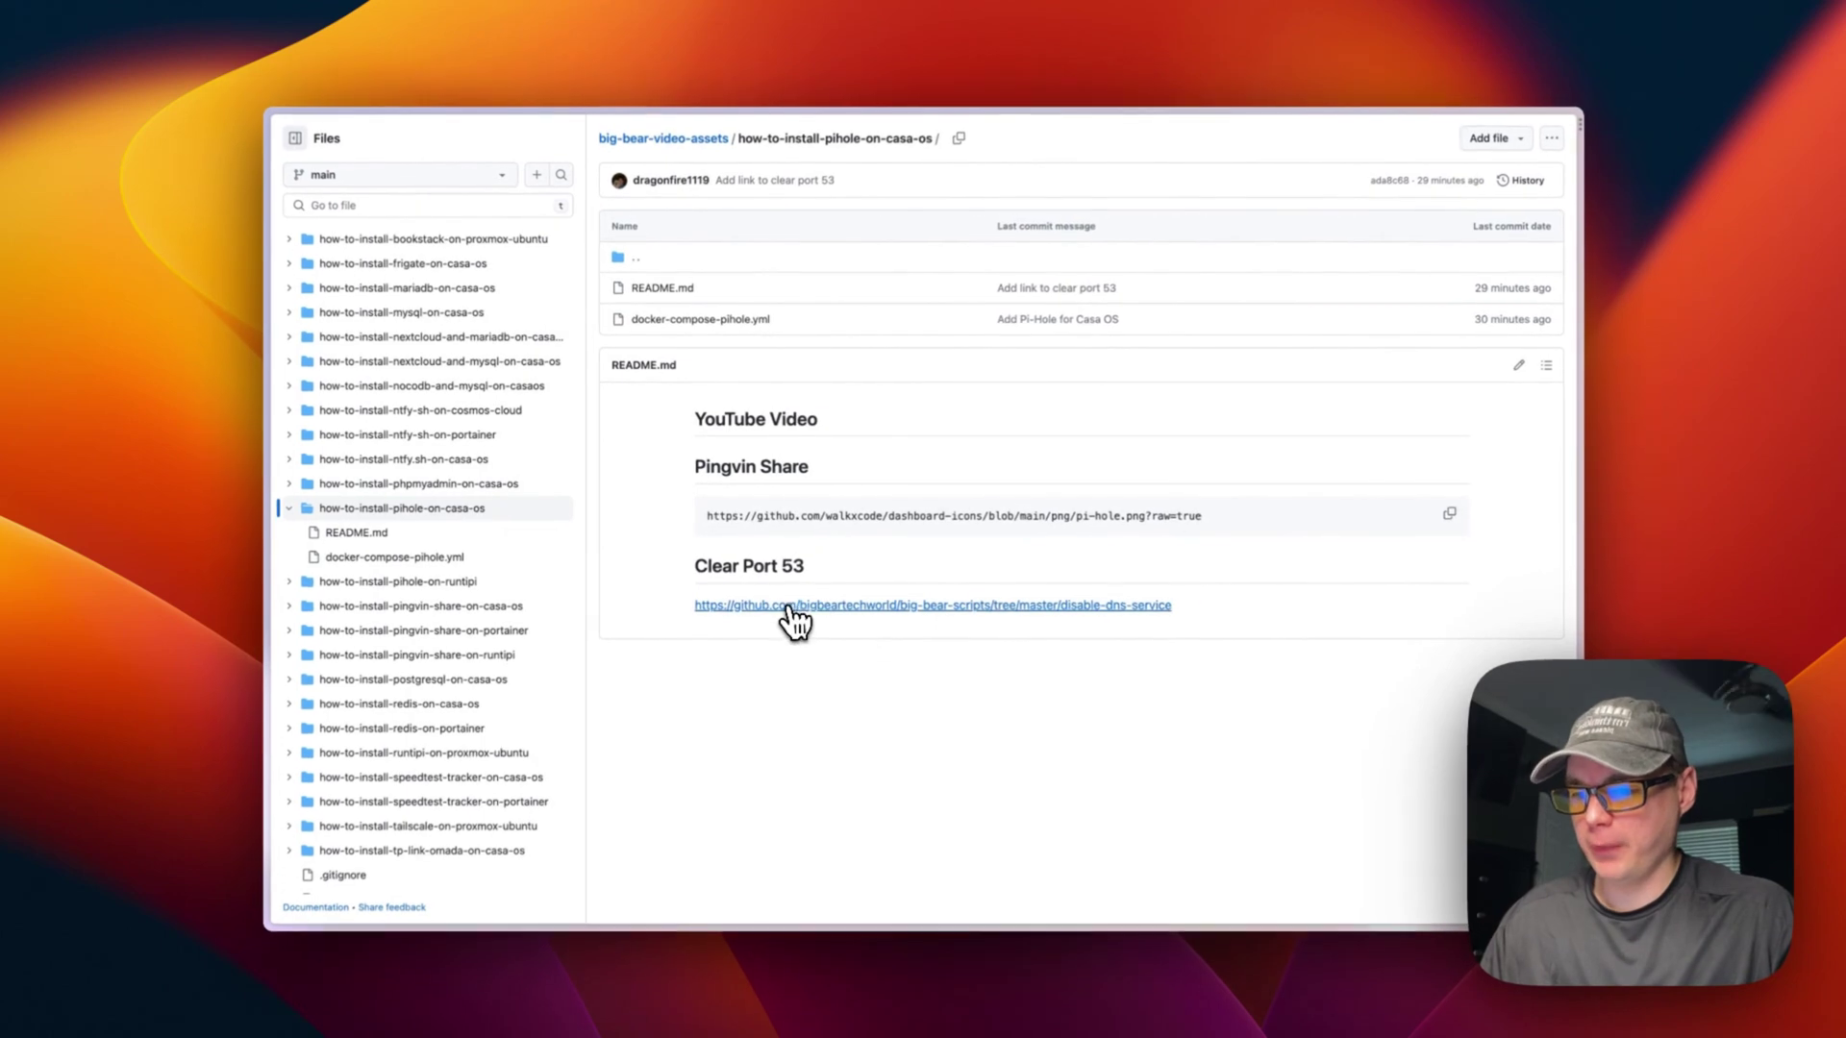
{"action": "left_click", "coordinate": [788, 610]}
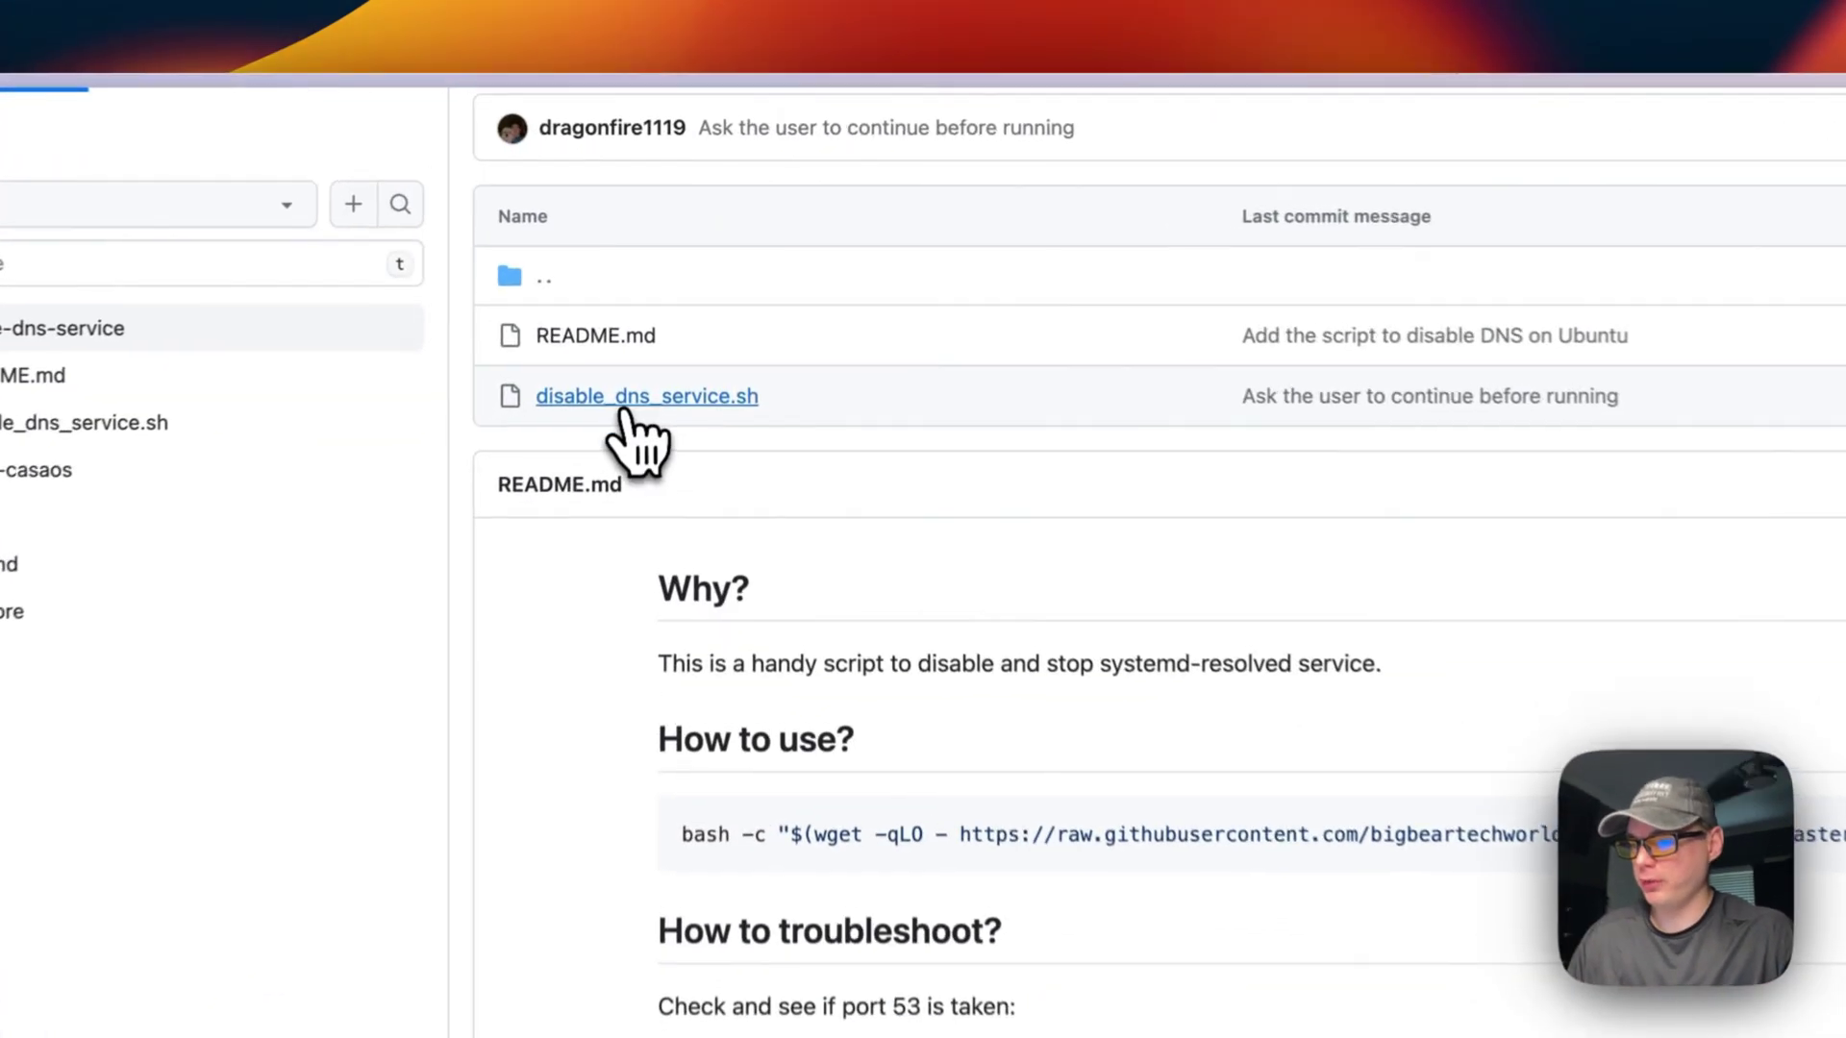
- Open disable_dns_service.sh and examine its root check, port 53 listing, confirmation prompt, systemd-resolved shutdown and final port check
{"action": "left_click", "coordinate": [678, 275]}
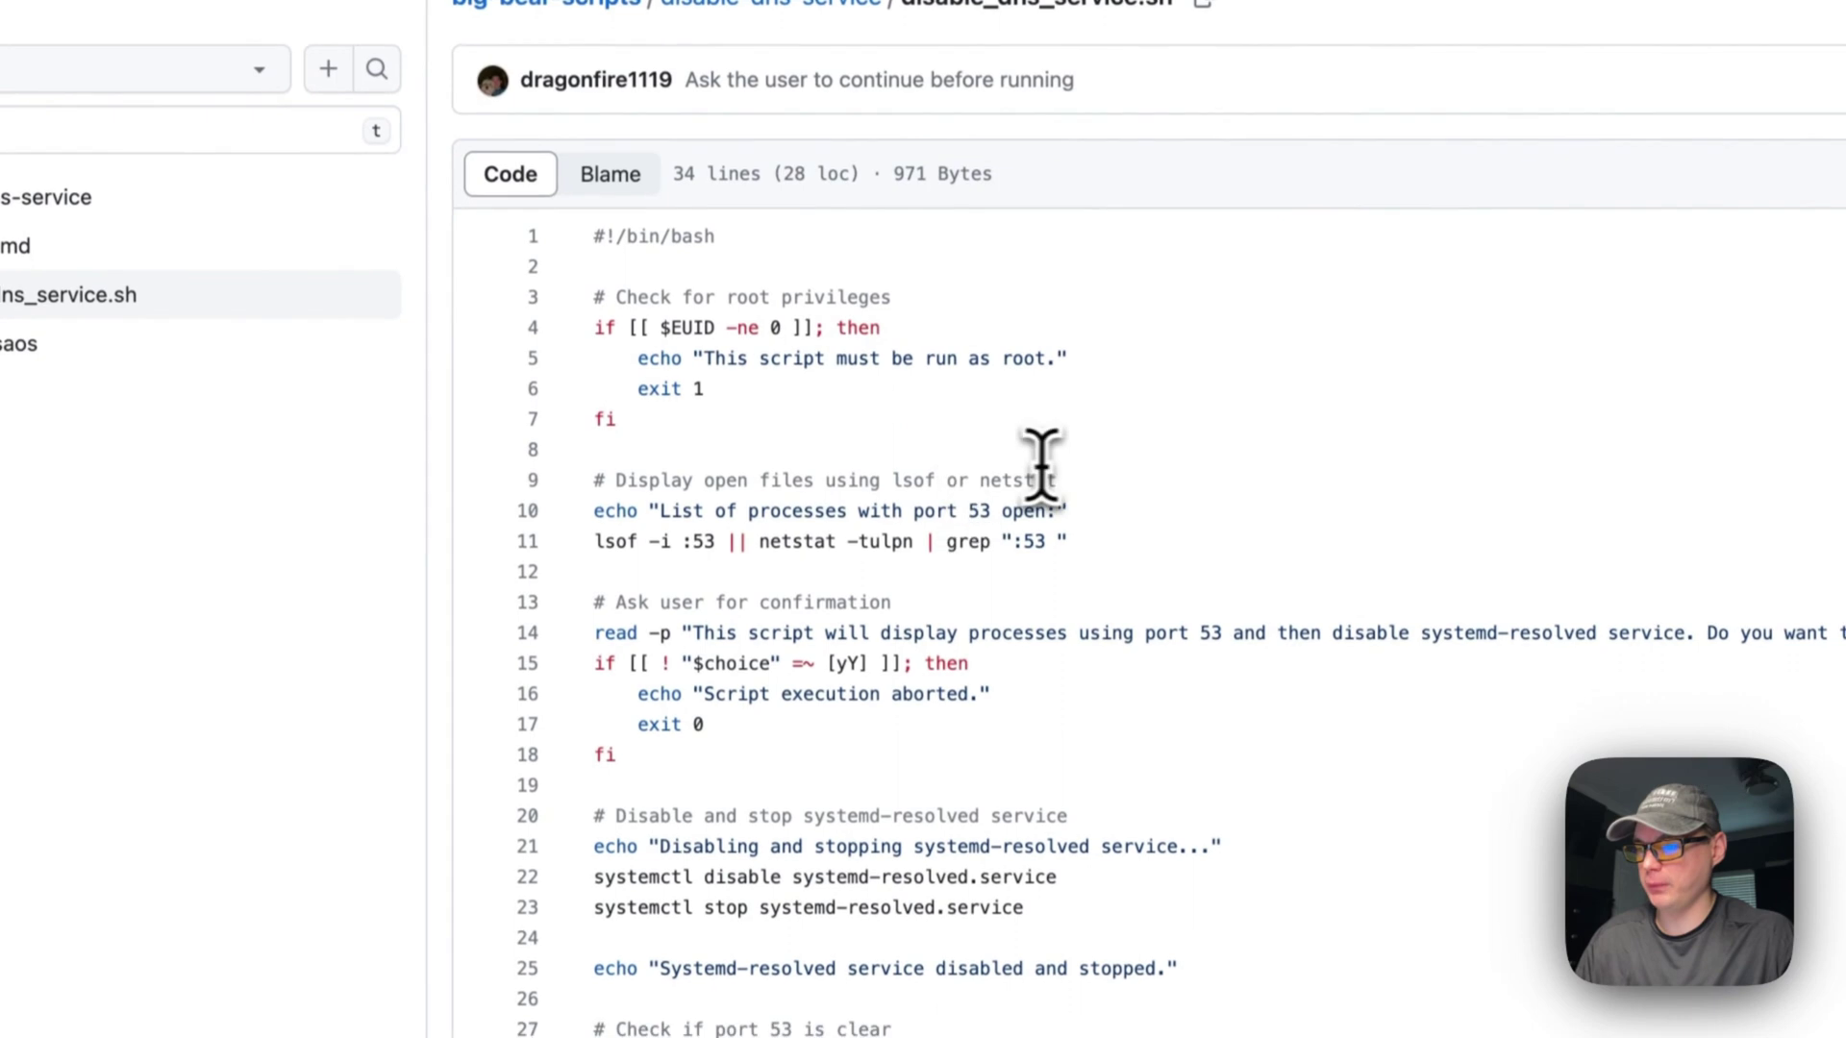
{"action": "left_click_drag", "start_coordinate": [593, 290], "coordinate": [716, 423]}
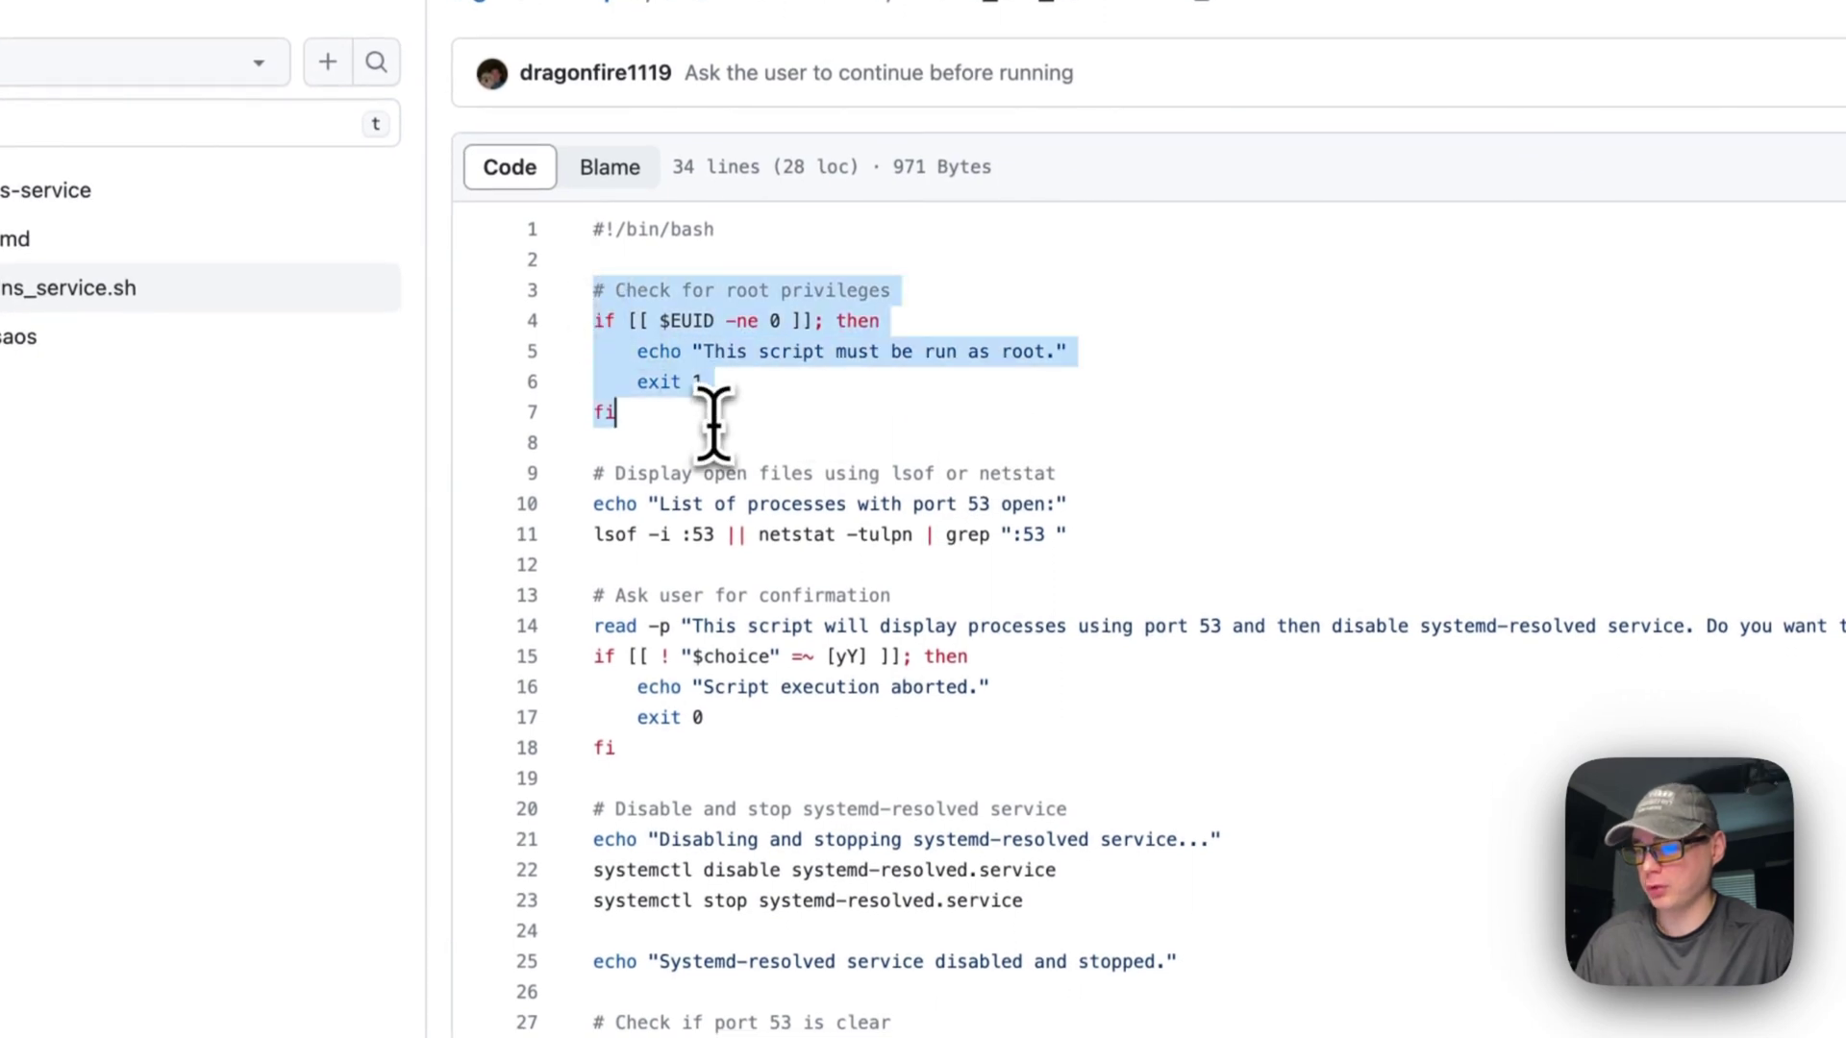
{"action": "left_click_drag", "start_coordinate": [593, 472], "coordinate": [1091, 538]}
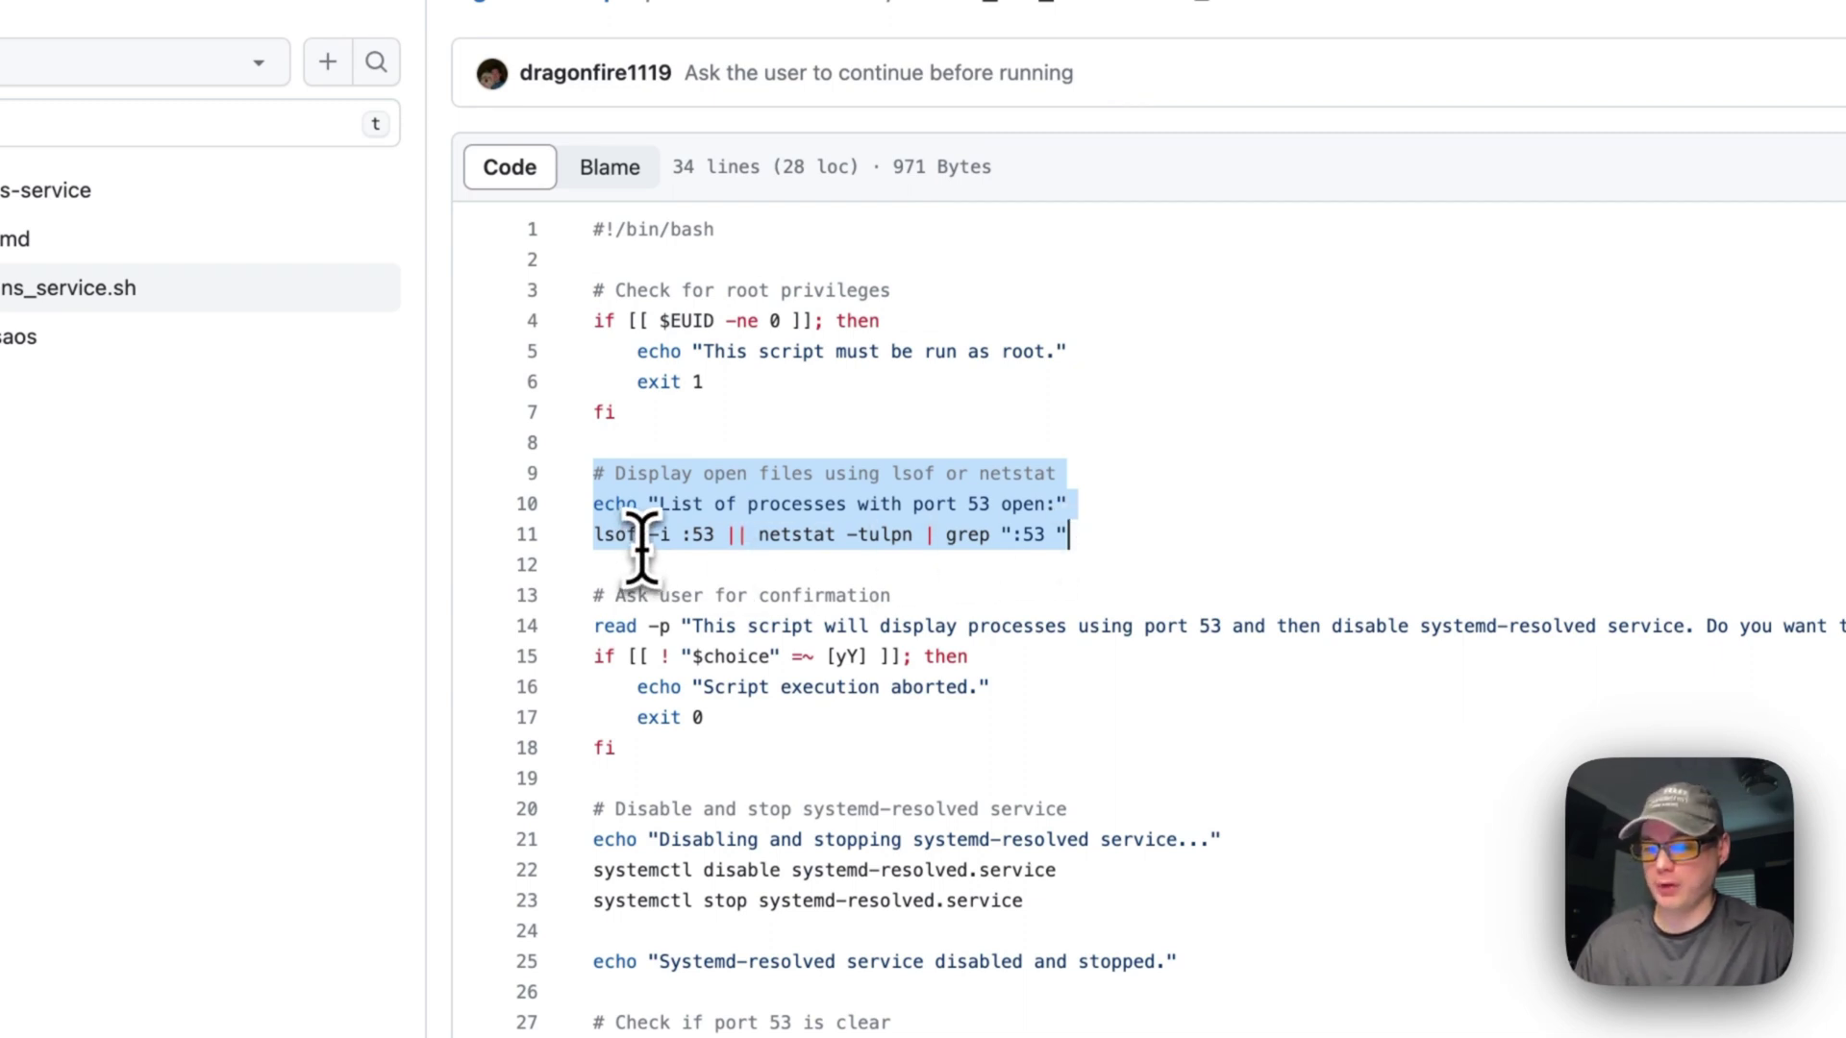
{"action": "left_click_drag", "start_coordinate": [596, 595], "coordinate": [739, 735]}
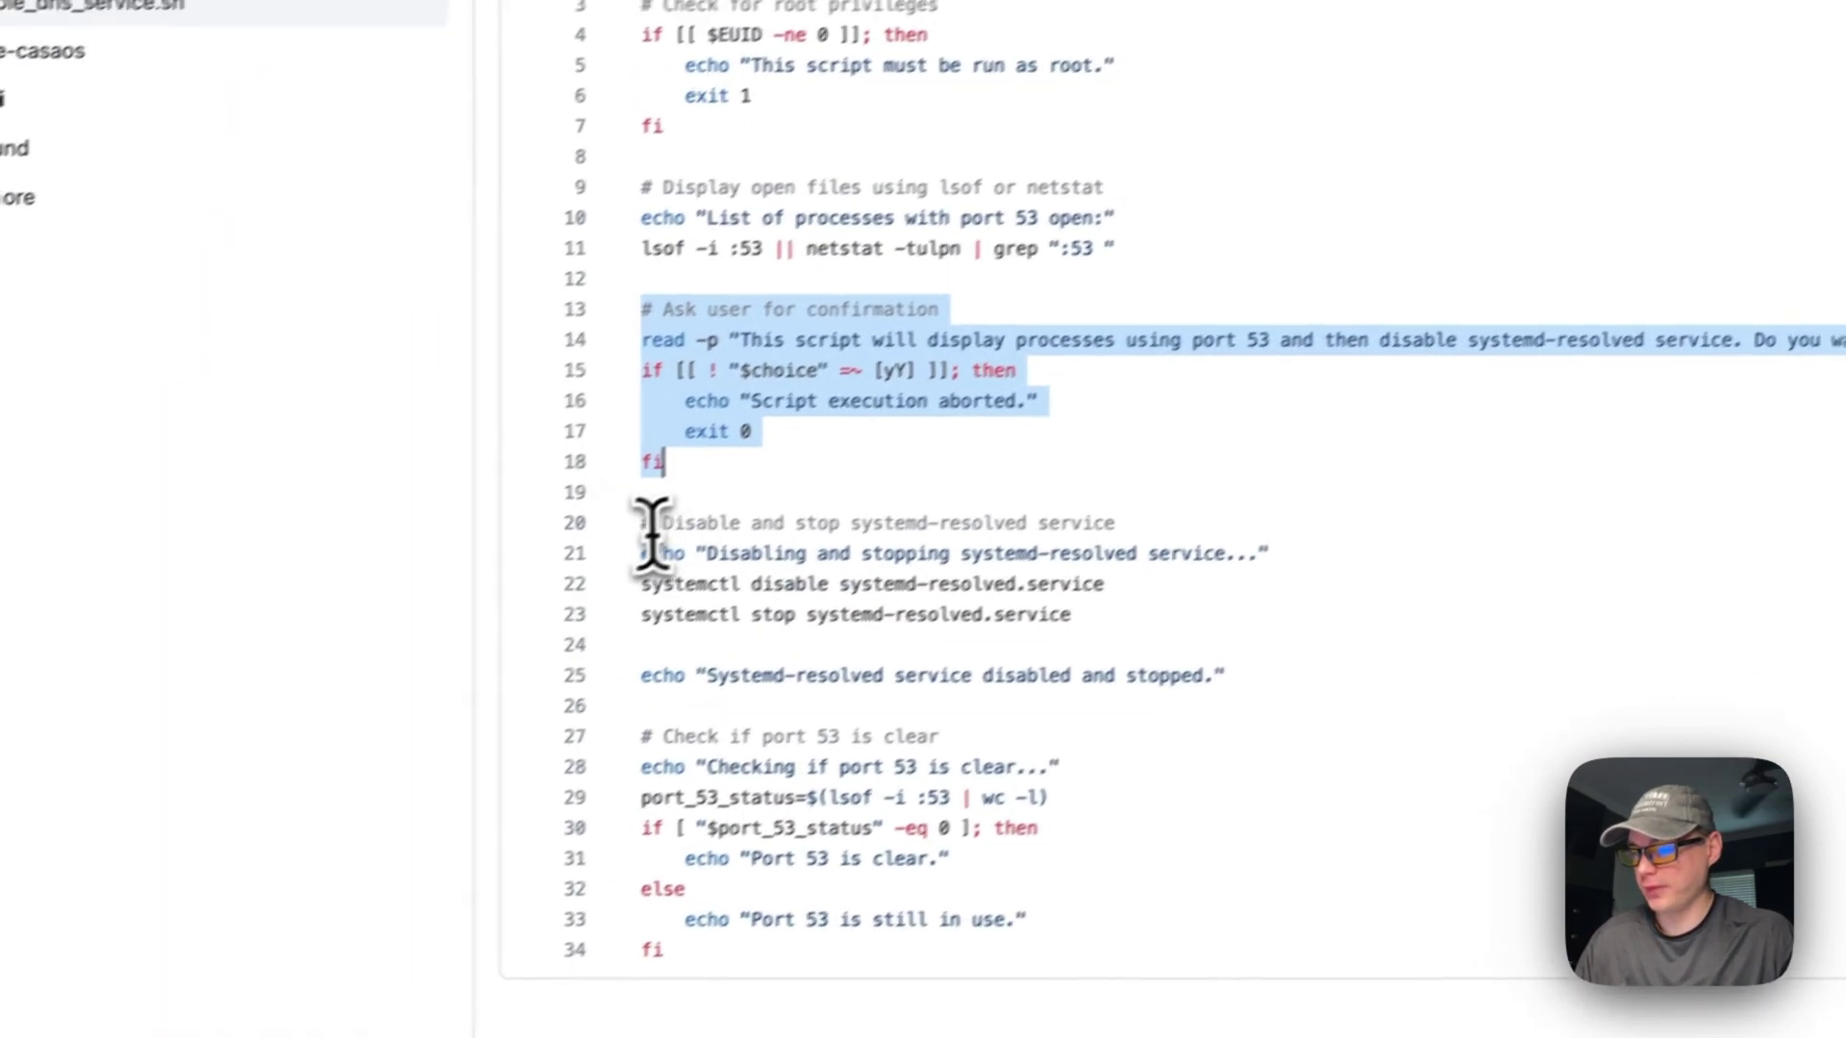
{"action": "left_click_drag", "start_coordinate": [285, 600], "coordinate": [674, 605]}
{"action": "left_click_drag", "start_coordinate": [958, 568], "coordinate": [1010, 657]}
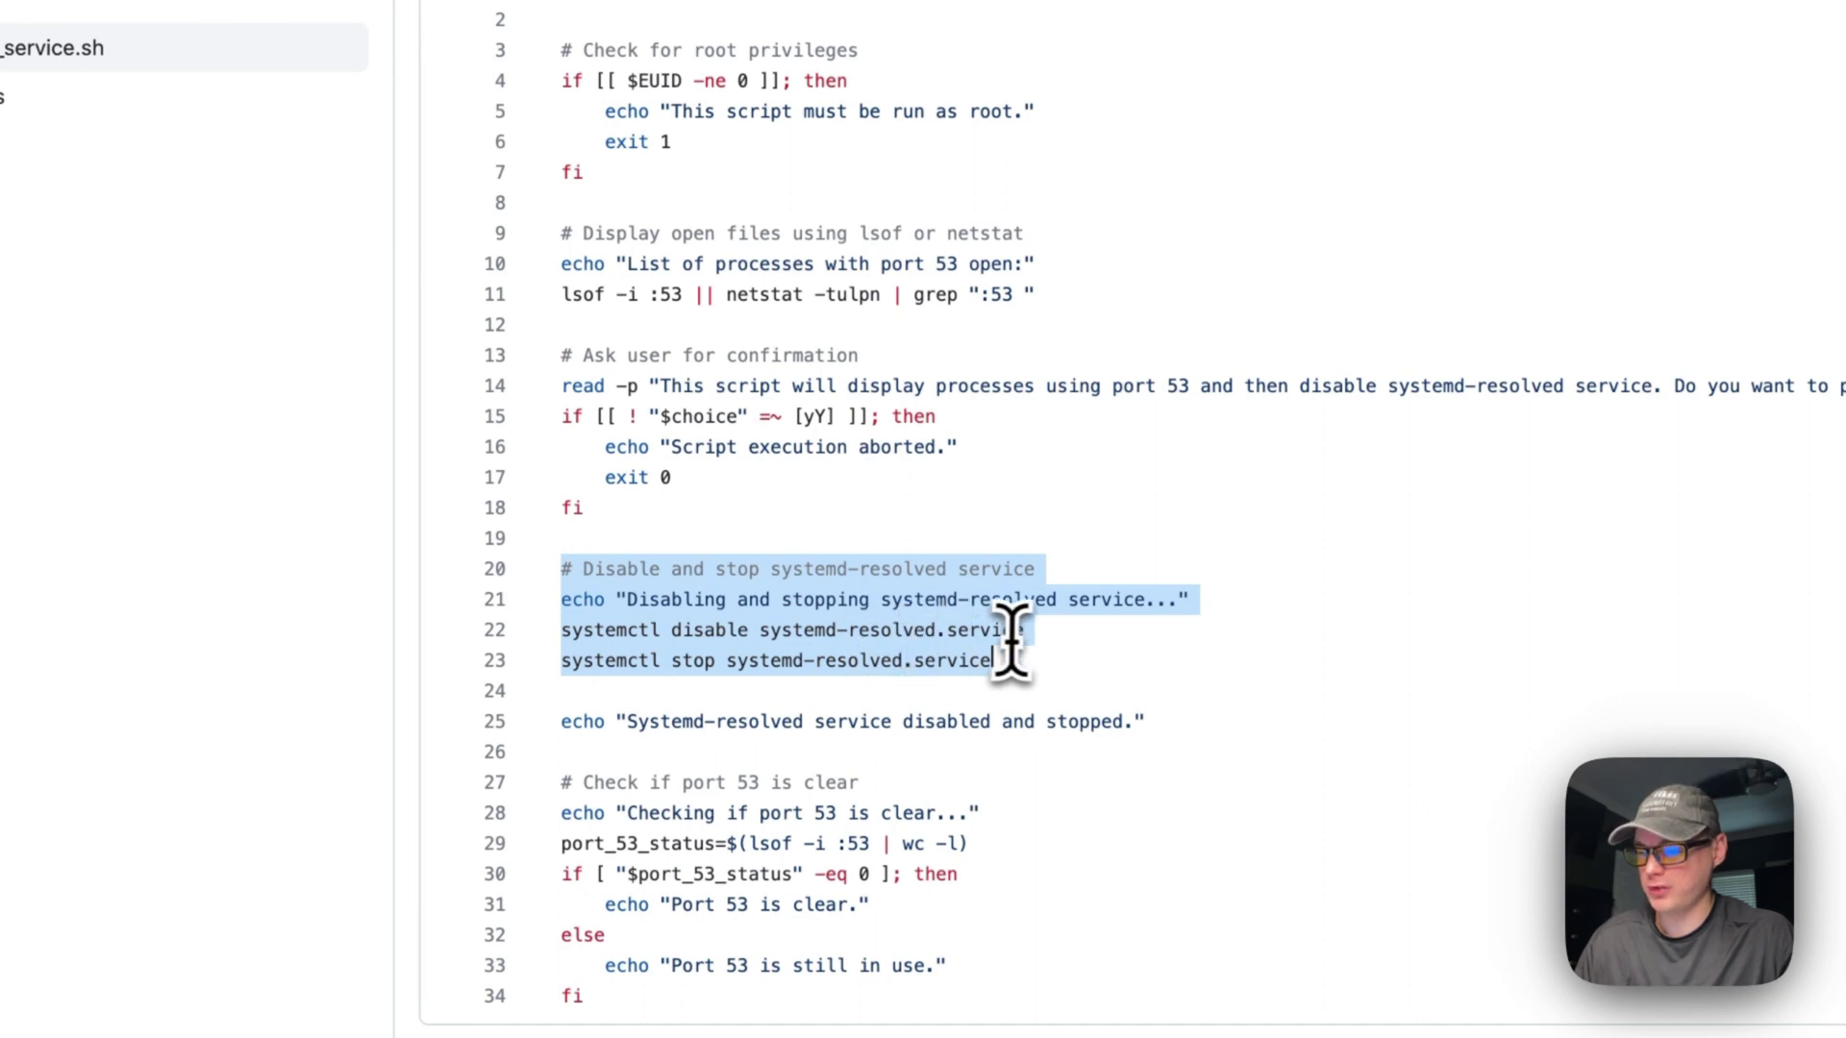
{"action": "left_click_drag", "start_coordinate": [553, 783], "coordinate": [642, 902]}
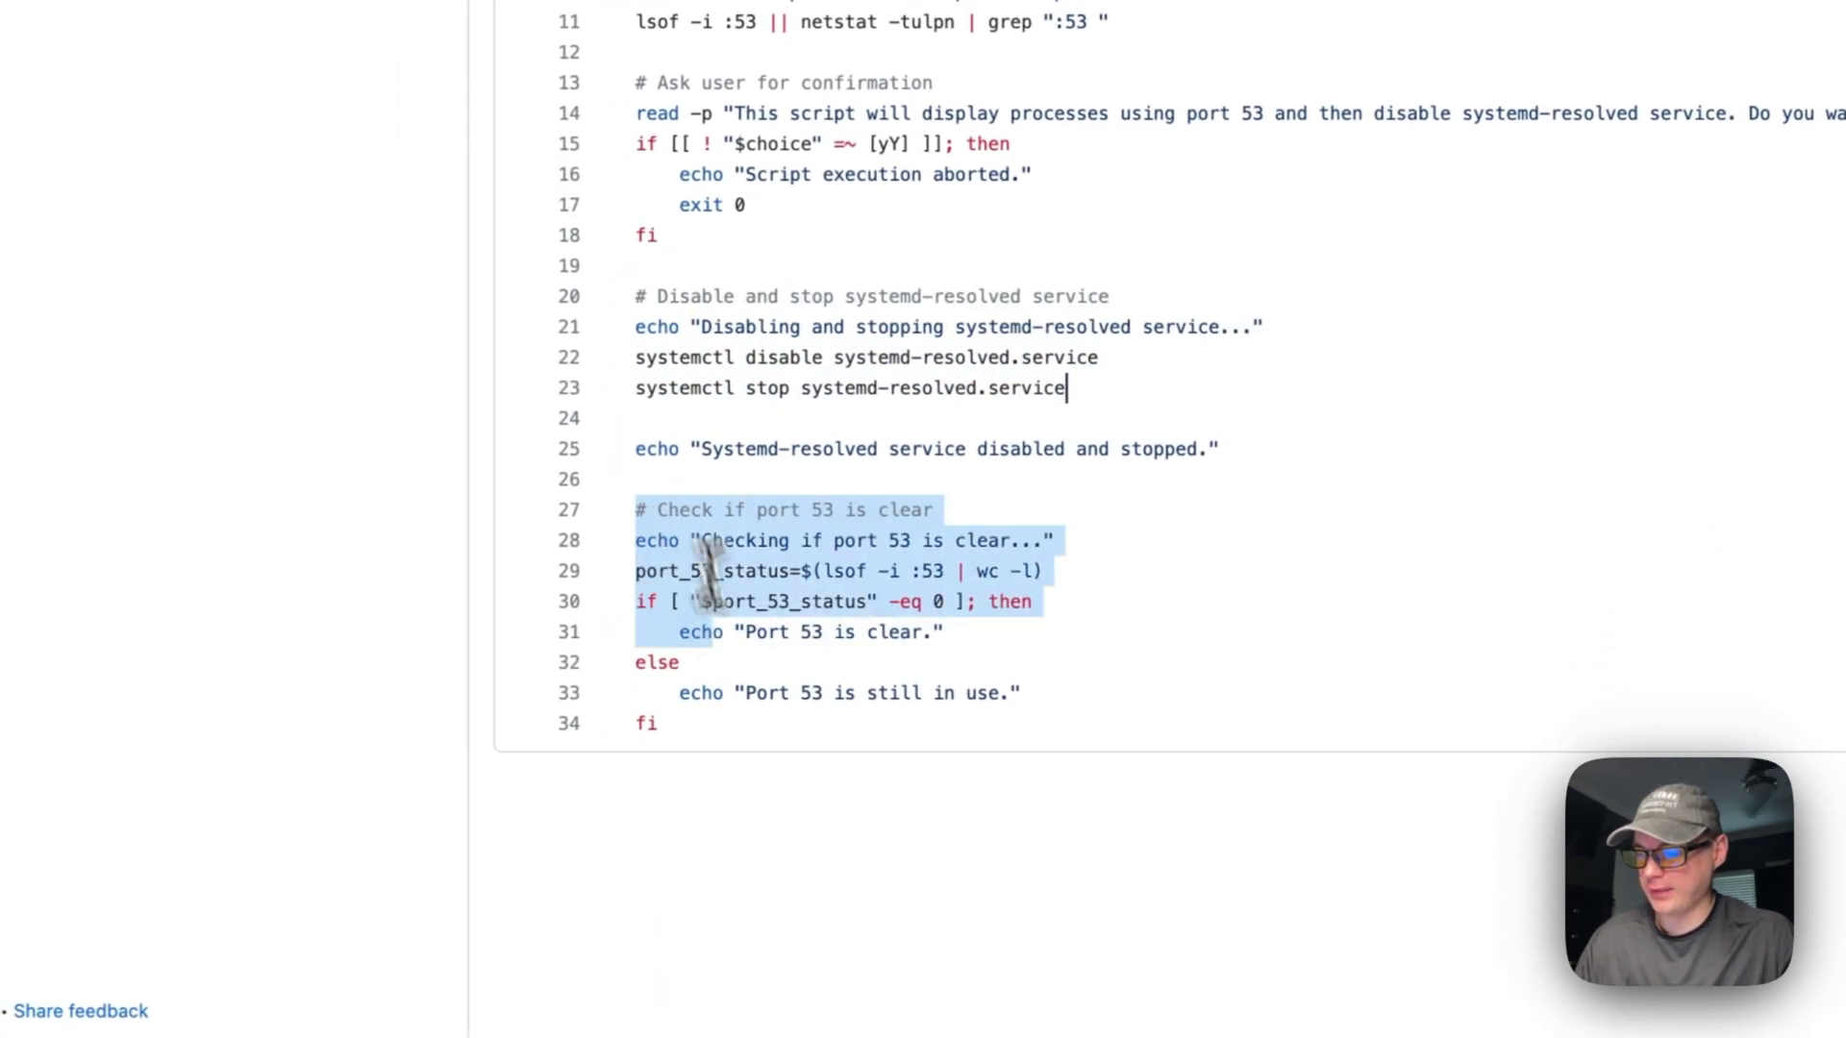
{"action": "left_click_drag", "start_coordinate": [708, 572], "coordinate": [694, 713]}
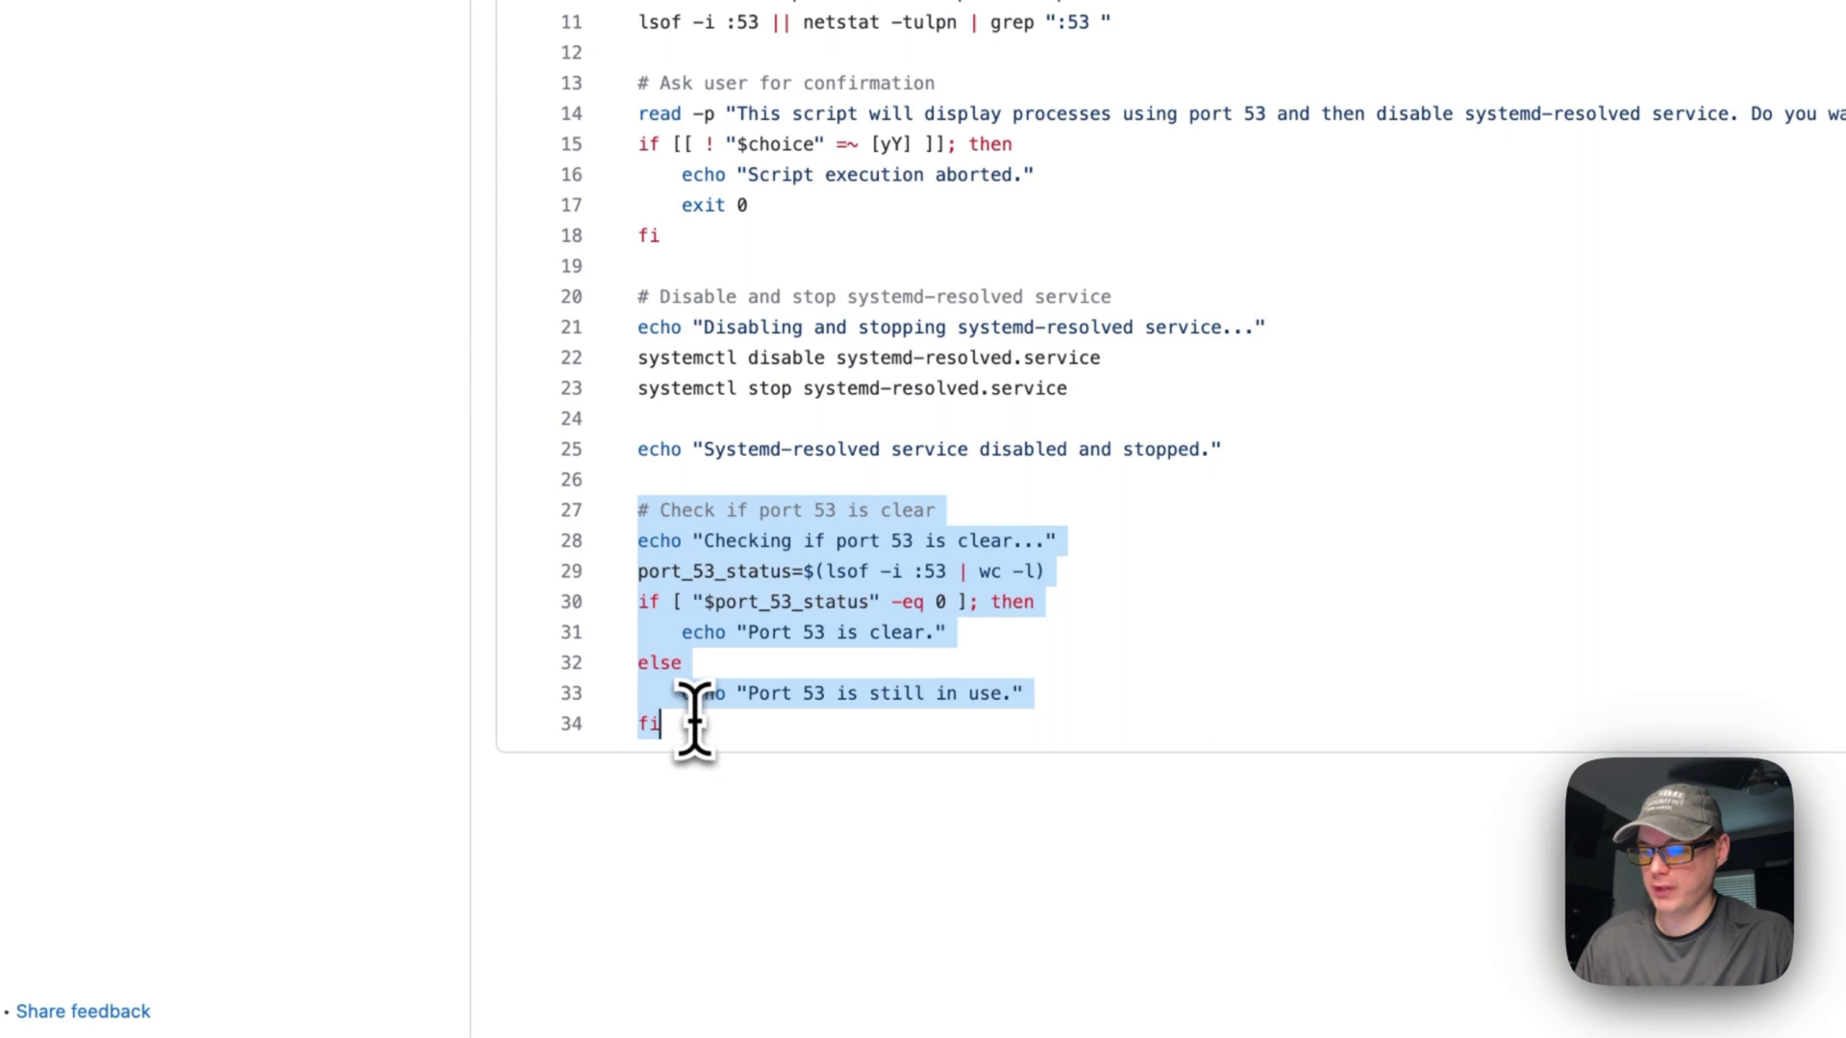
- Return to the disable-dns-service folder and copy the bash command under "How to use?" in the README
{"action": "scroll", "coordinate": [961, 576], "scroll_direction": "up", "scroll_amount": 15}
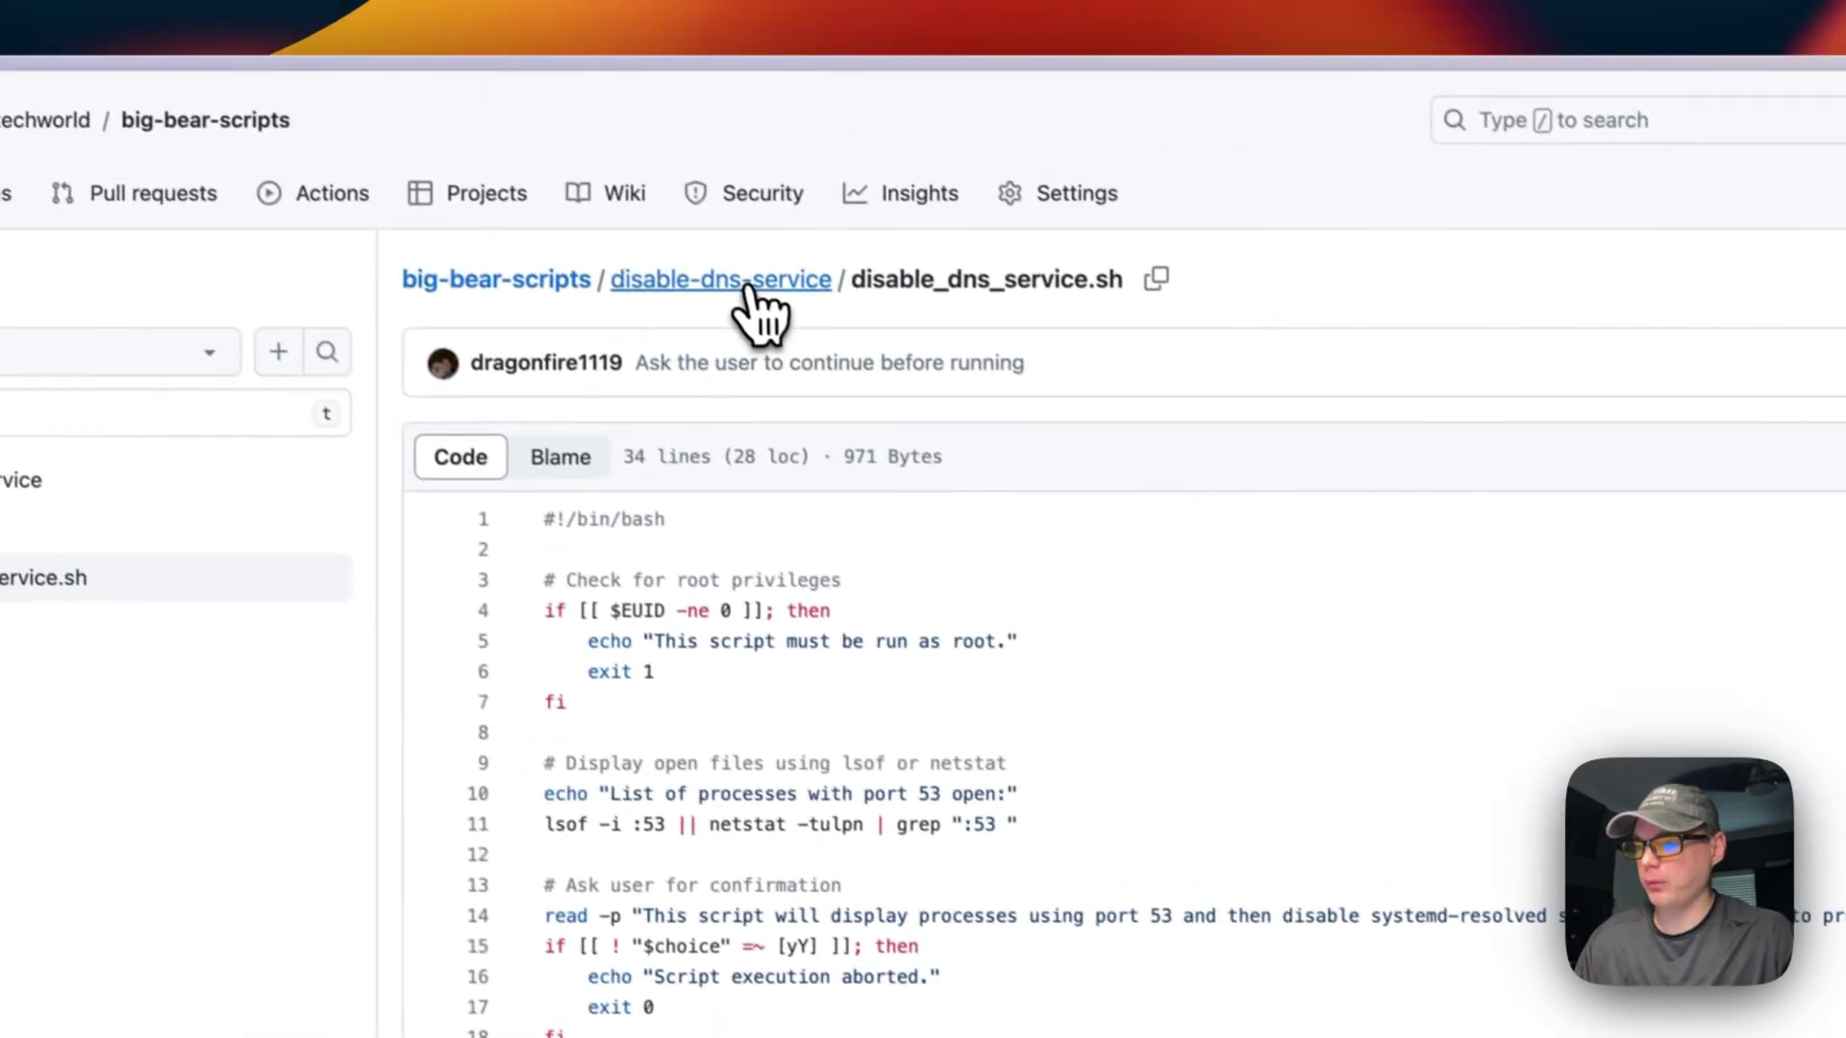
{"action": "left_click", "coordinate": [749, 288]}
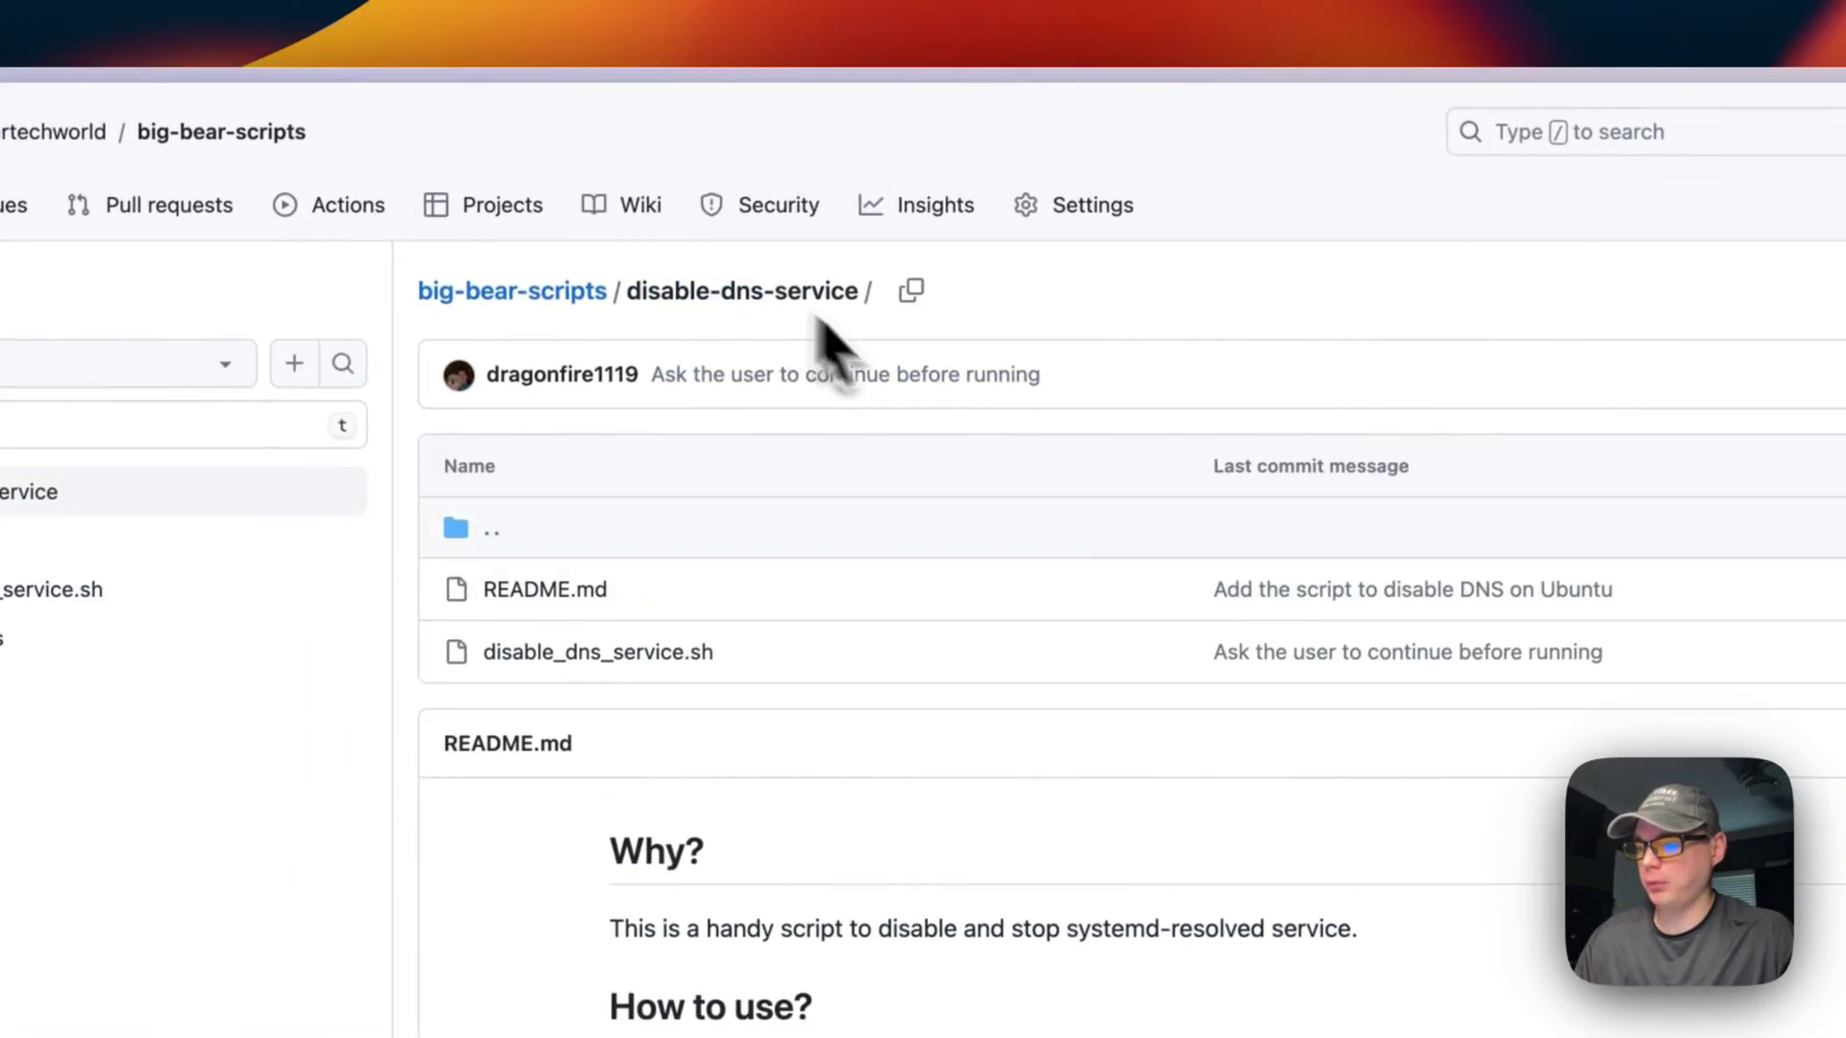
{"action": "scroll", "coordinate": [808, 538], "scroll_direction": "down", "scroll_amount": 5}
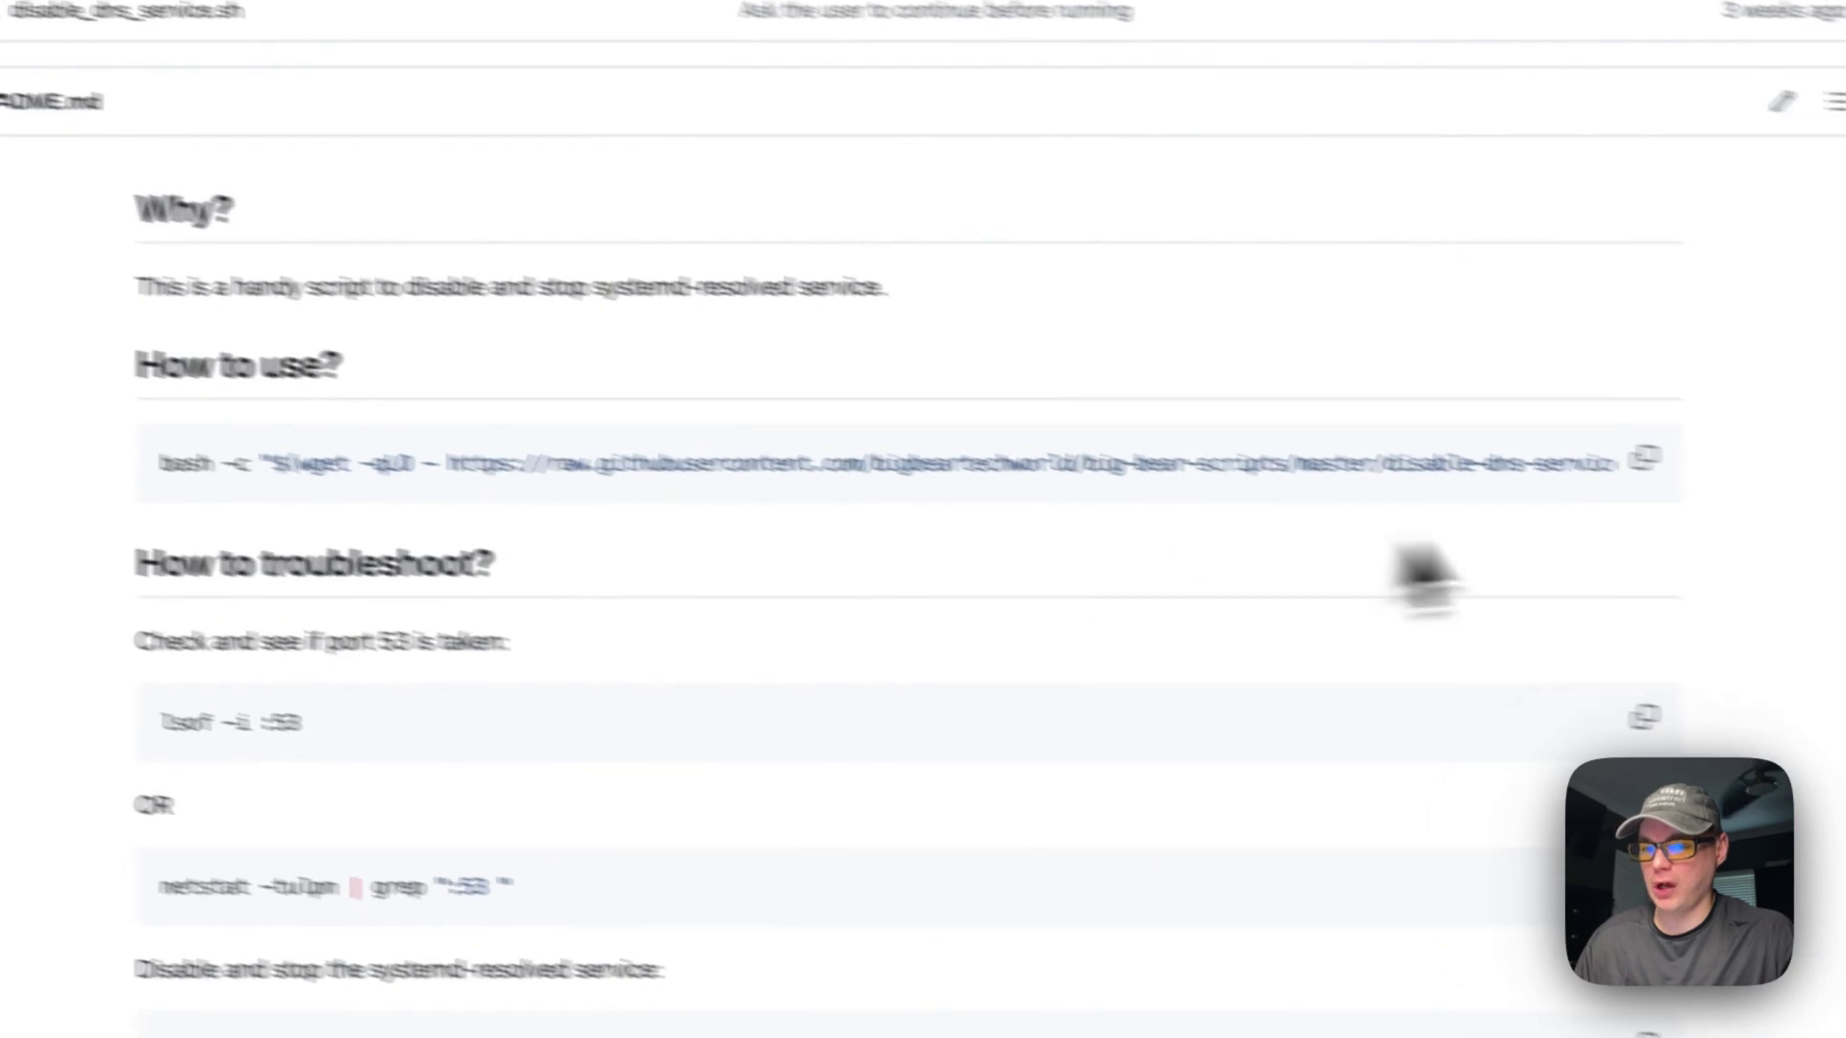
{"action": "left_click", "coordinate": [1644, 458]}
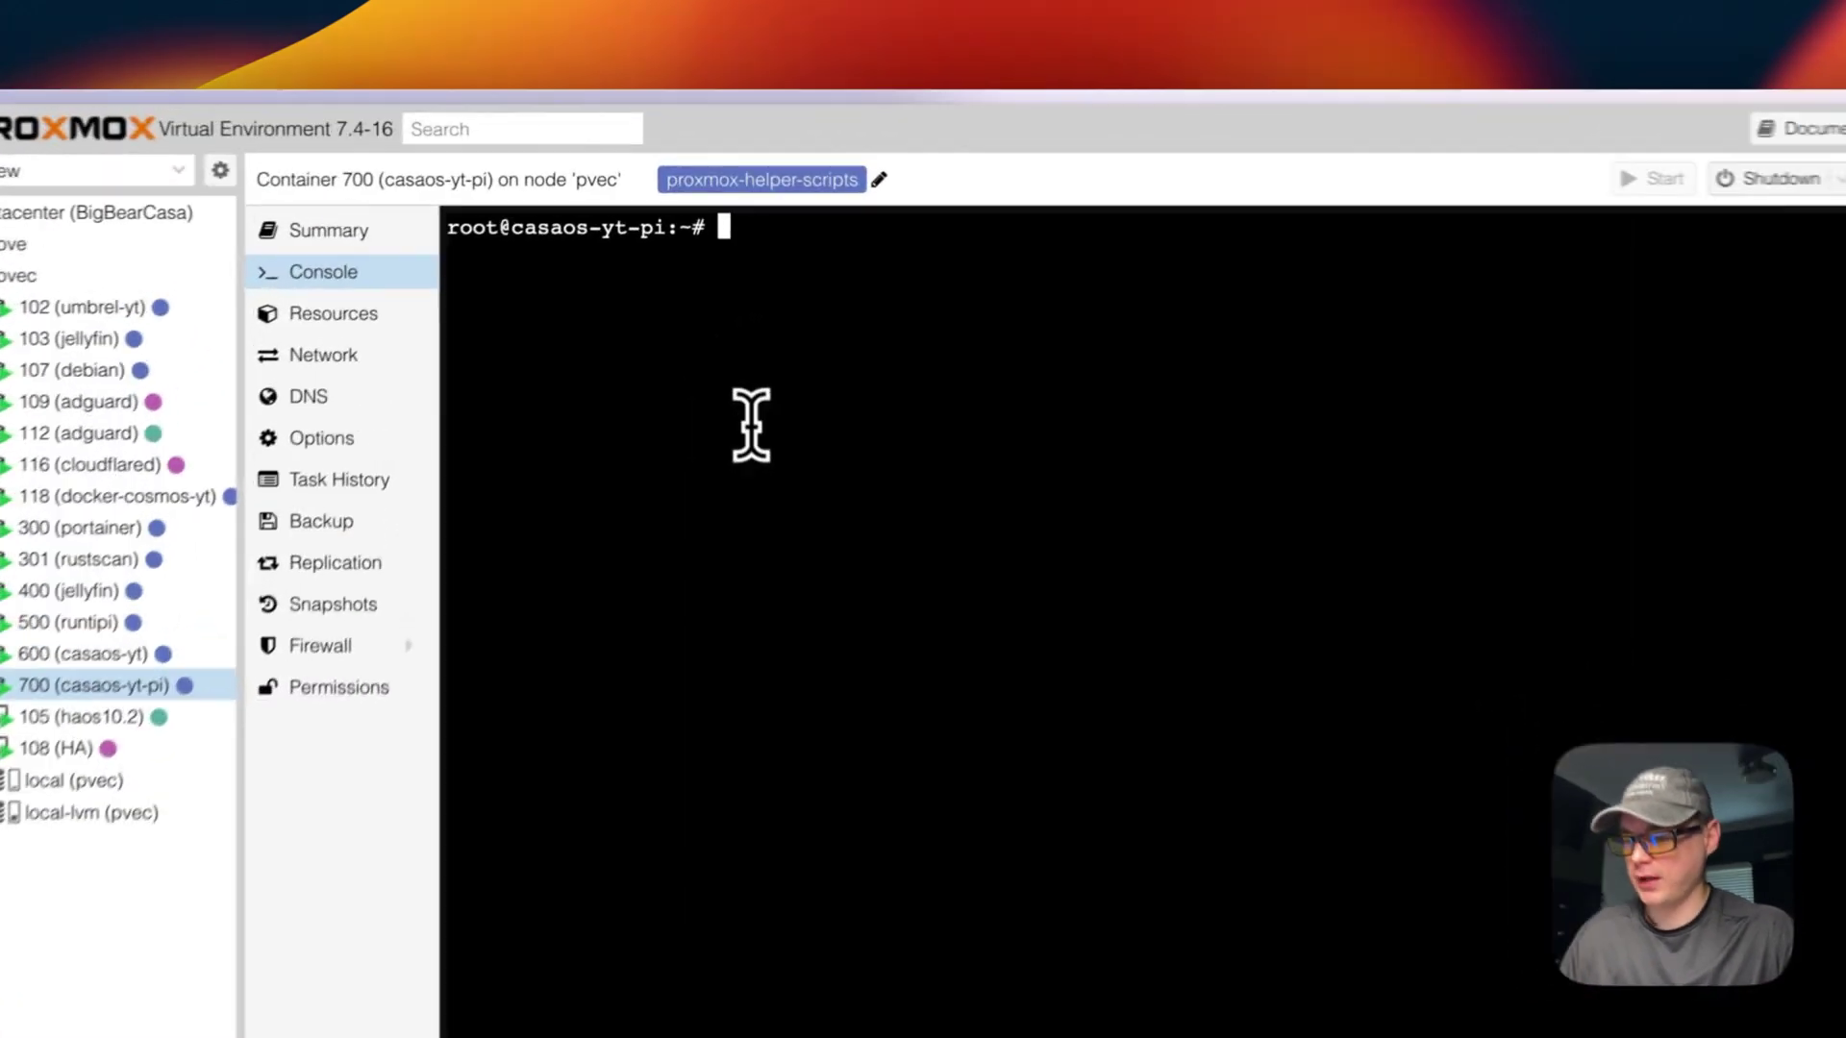
- Switch to Proxmox and run the copied disable_dns_service.sh command in the console of container 700 (casaos-yt-pi)
{"action": "key", "text": "super+v"}
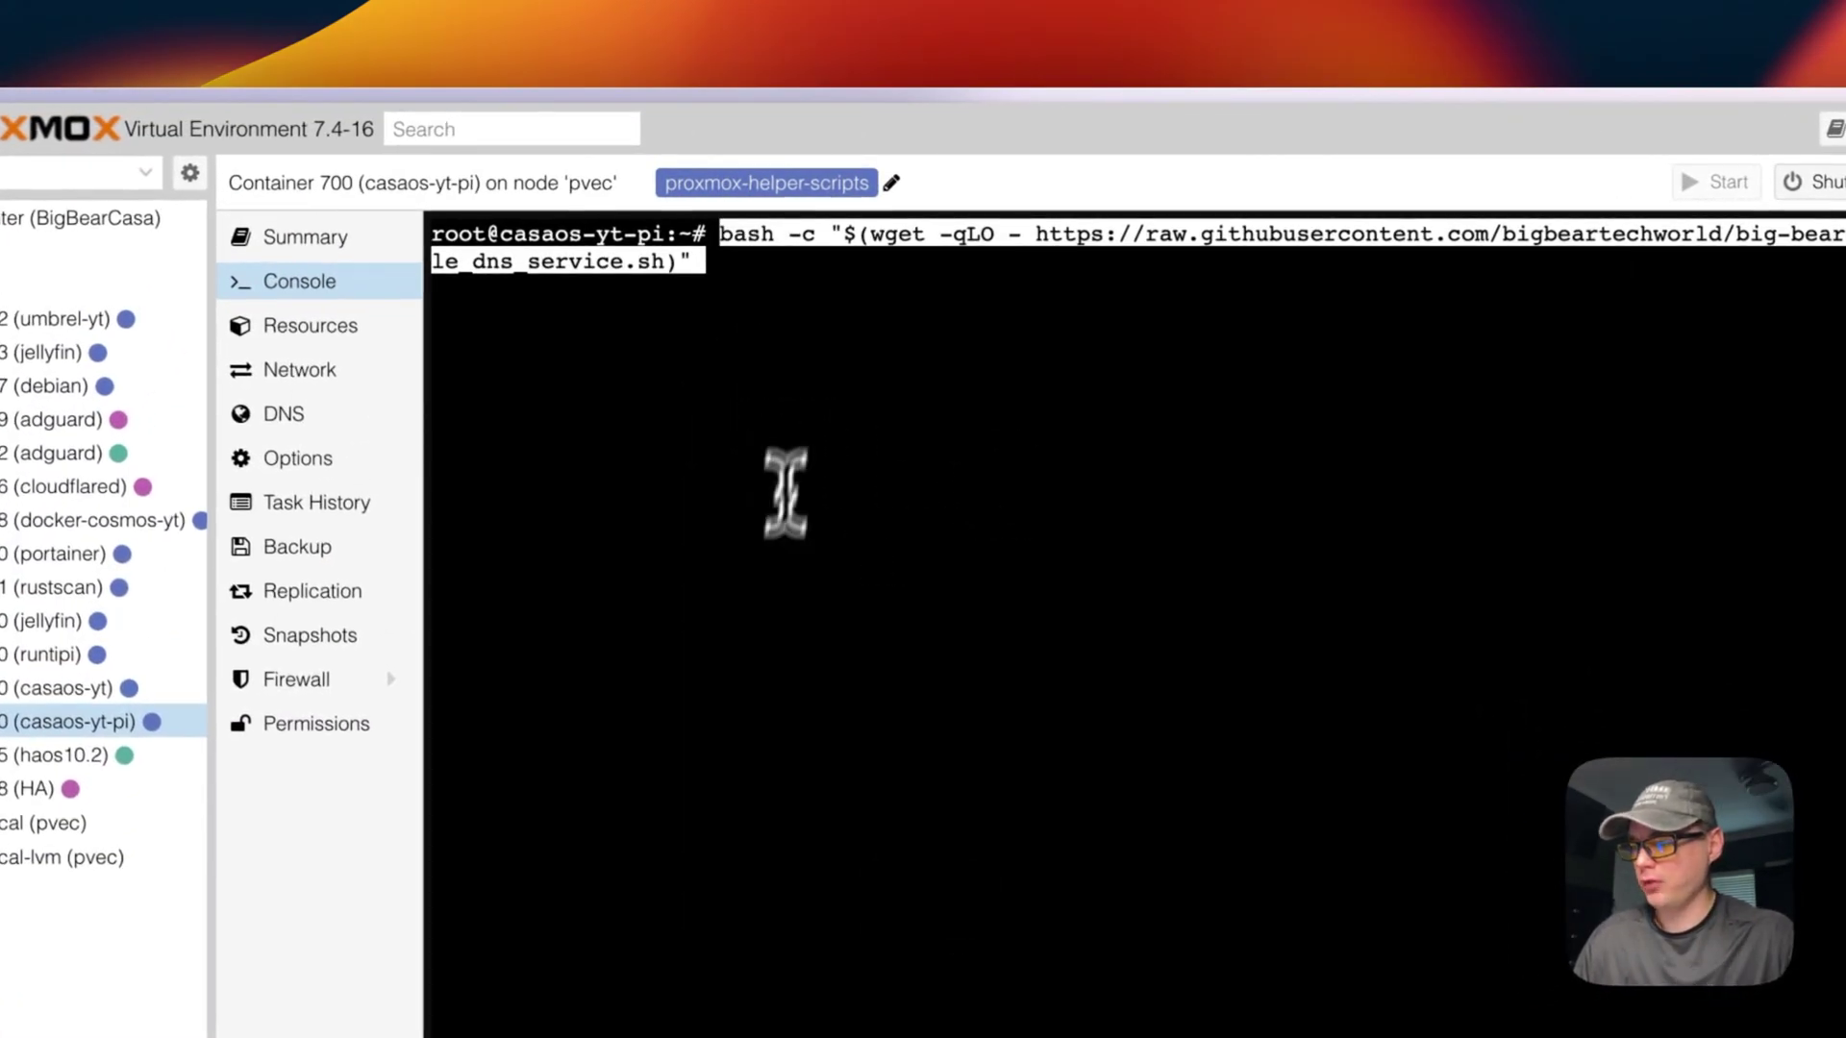
{"action": "left_click", "coordinate": [2, 732]}
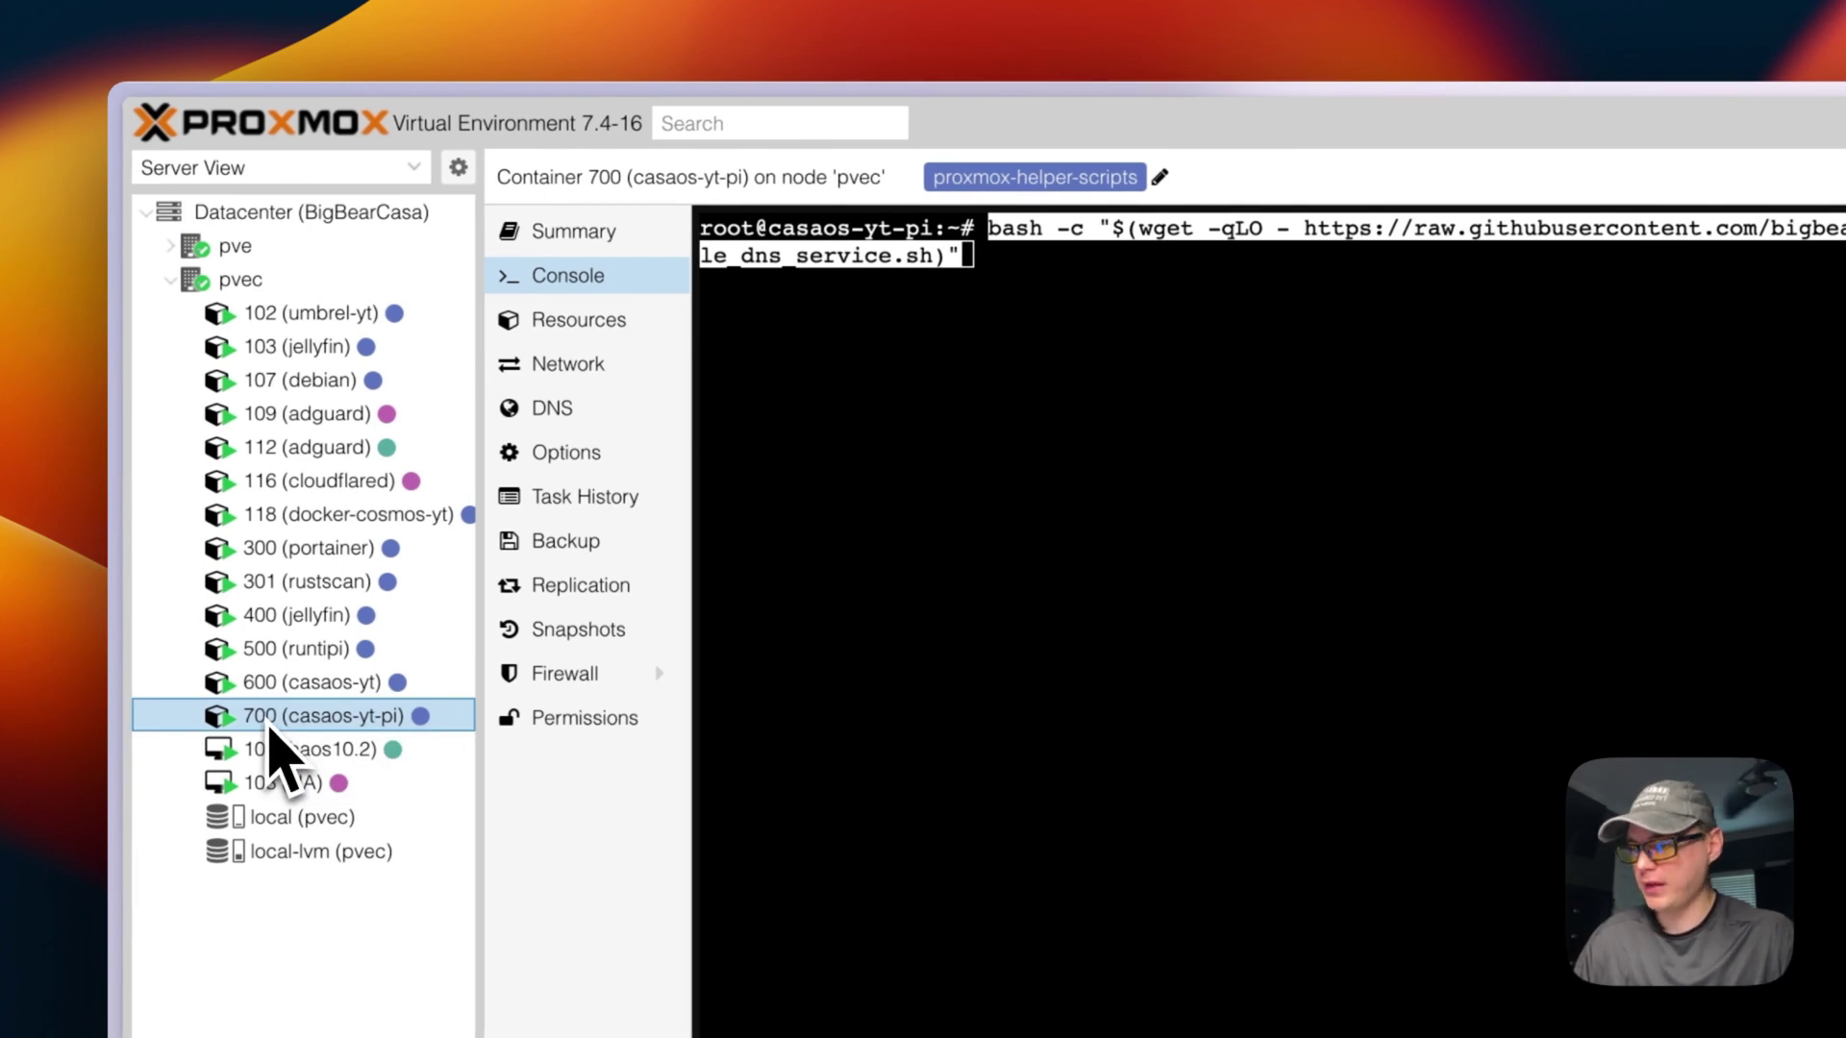
{"action": "left_click", "coordinate": [553, 281]}
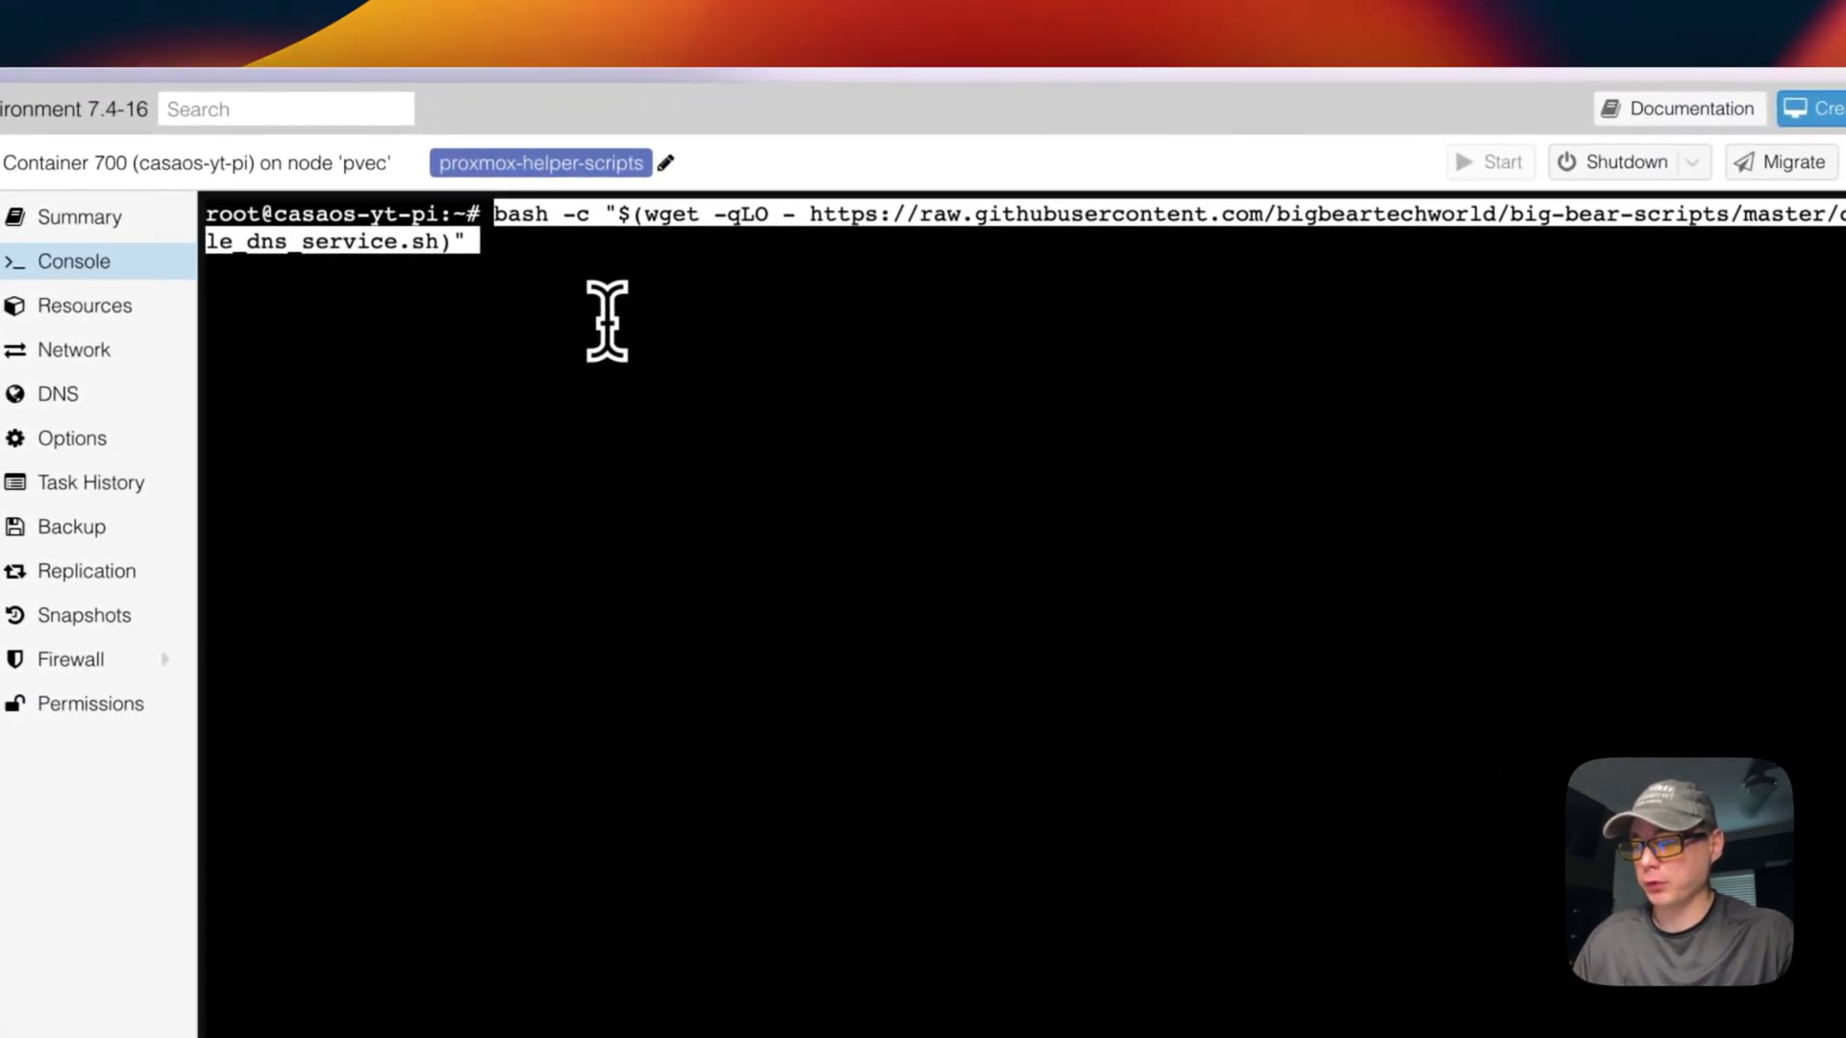
{"action": "key", "text": "Return"}
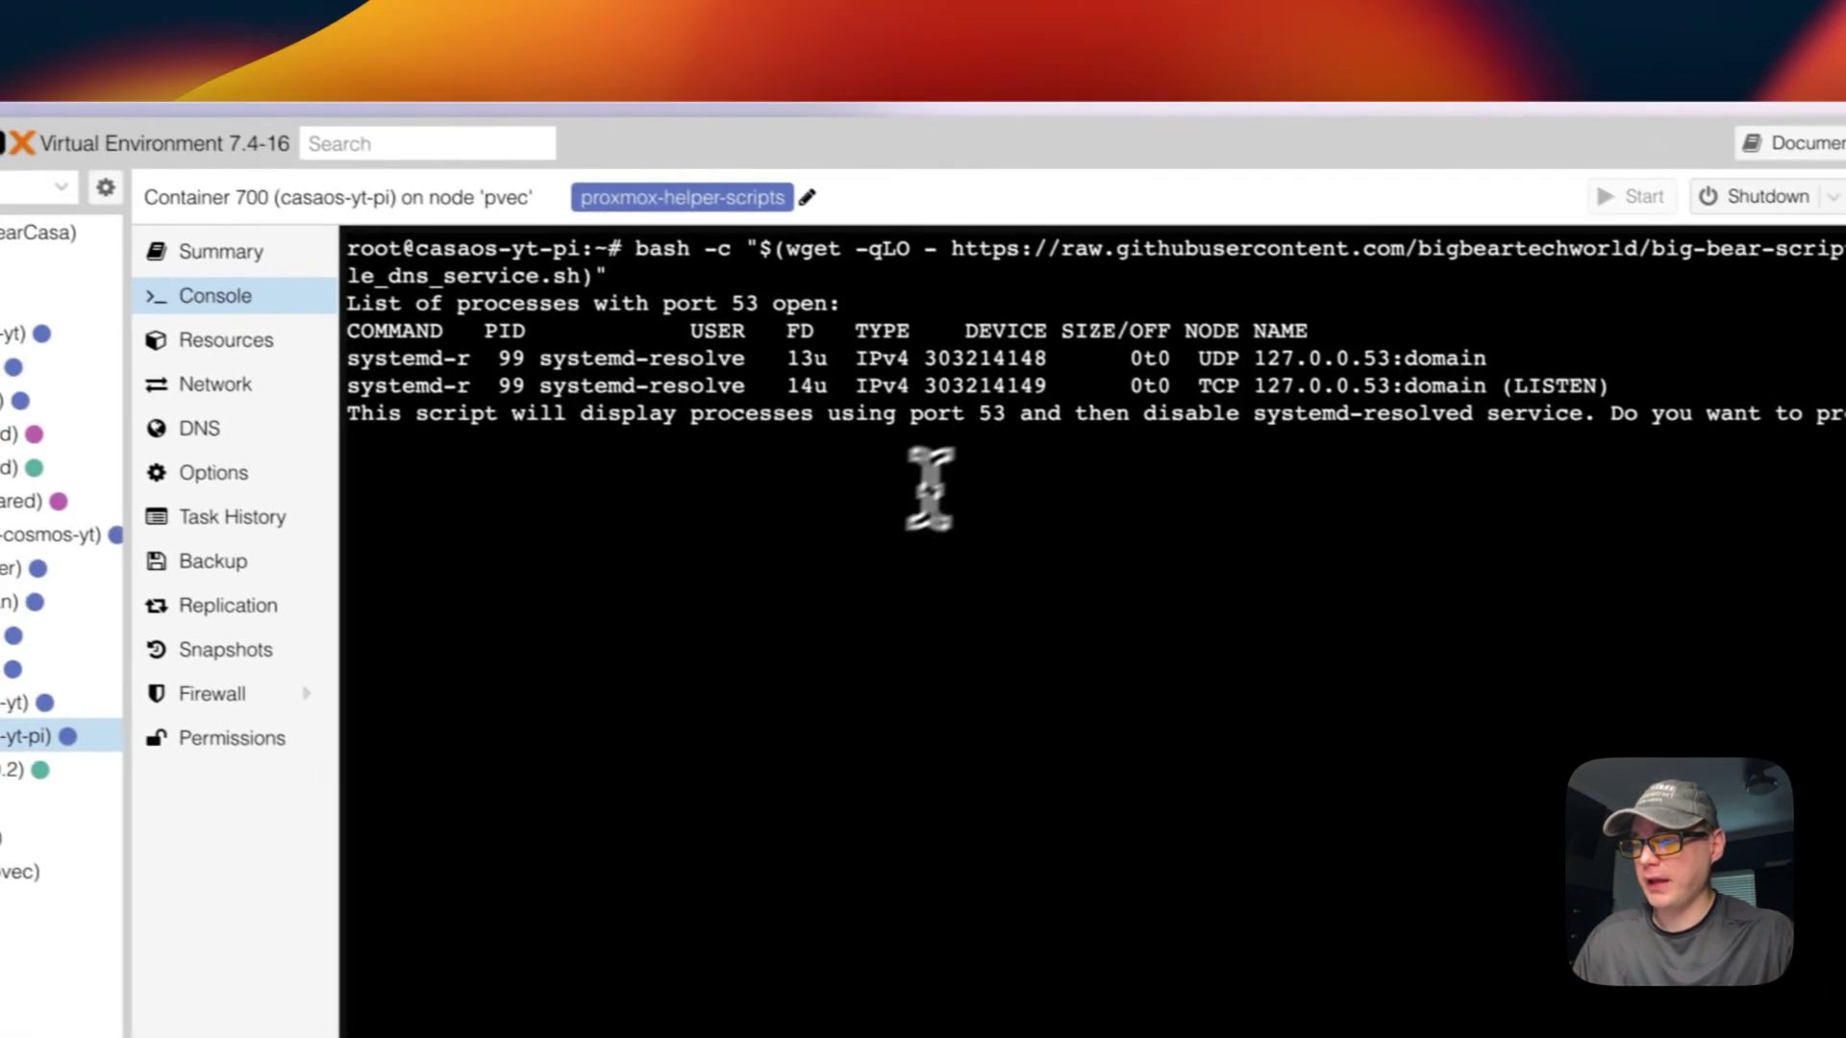
- Review the processes listed on port 53 and answer y to disable systemd-resolved
{"action": "left_click_drag", "start_coordinate": [344, 331], "coordinate": [1827, 386]}
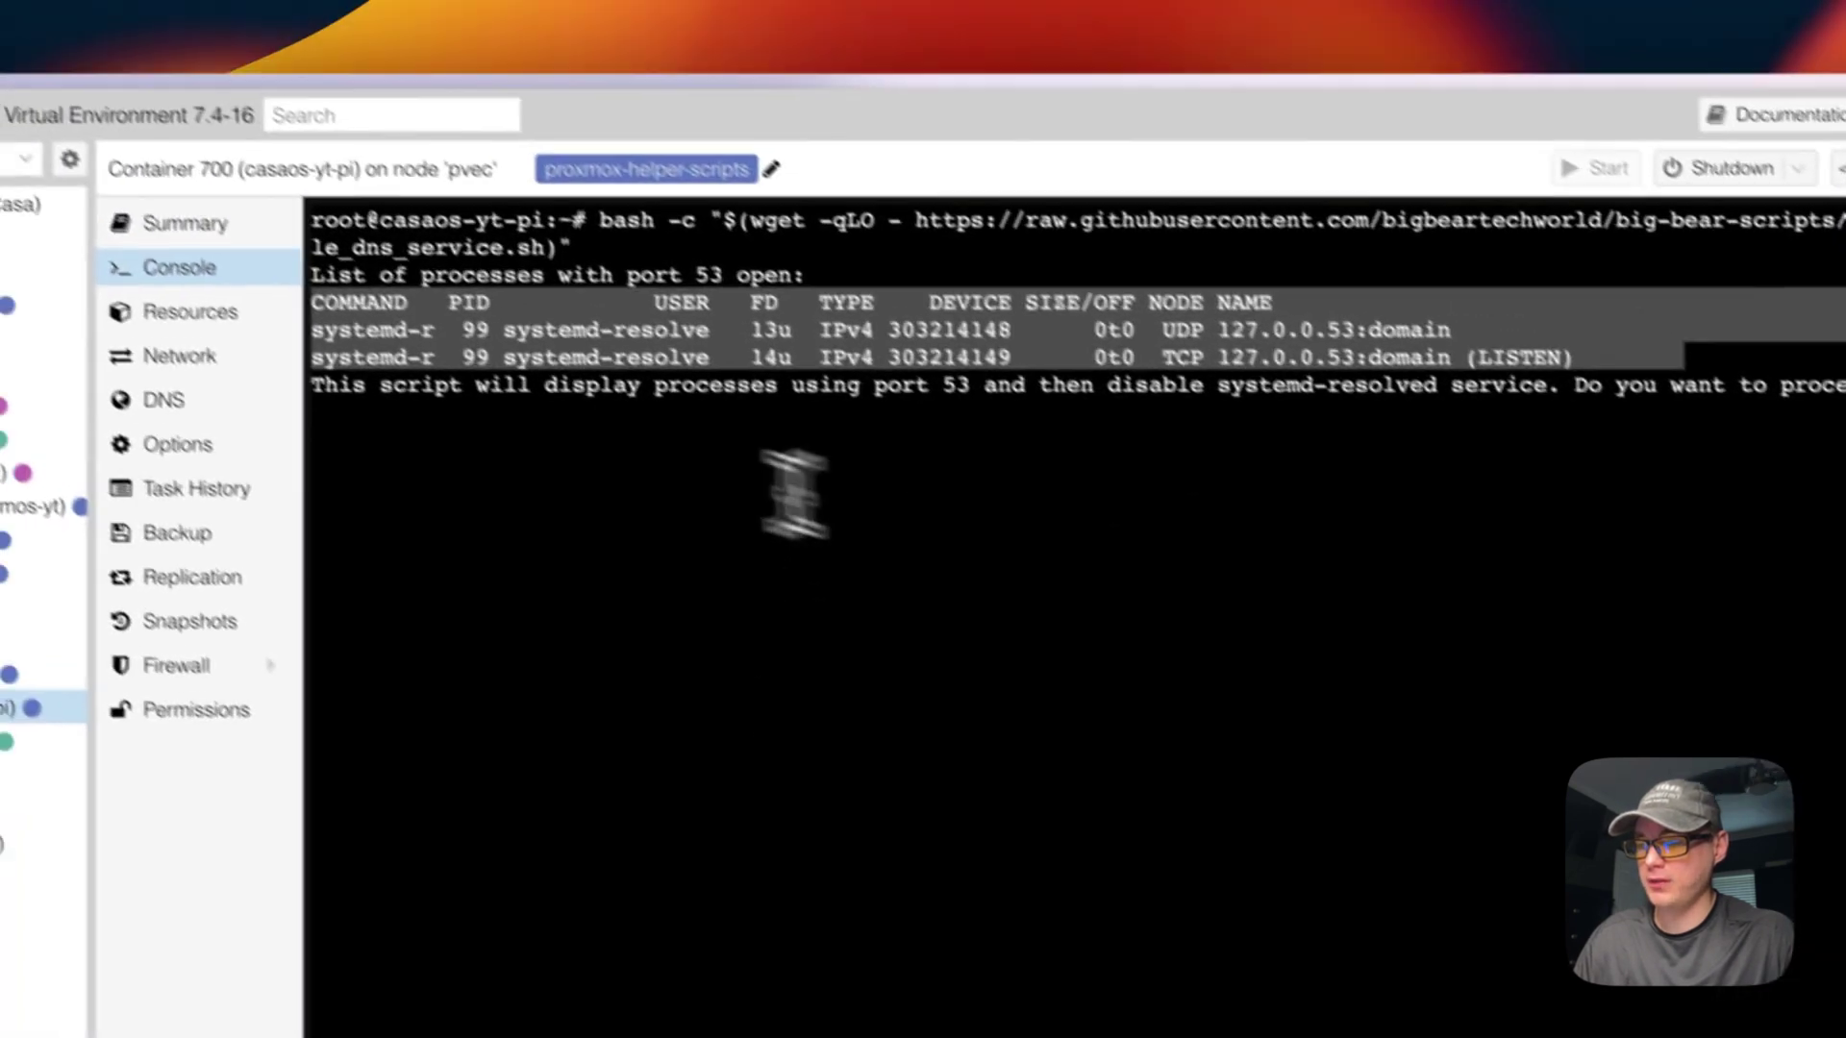
{"action": "left_click", "coordinate": [0, 296]}
{"action": "double_click", "coordinate": [560, 365]}
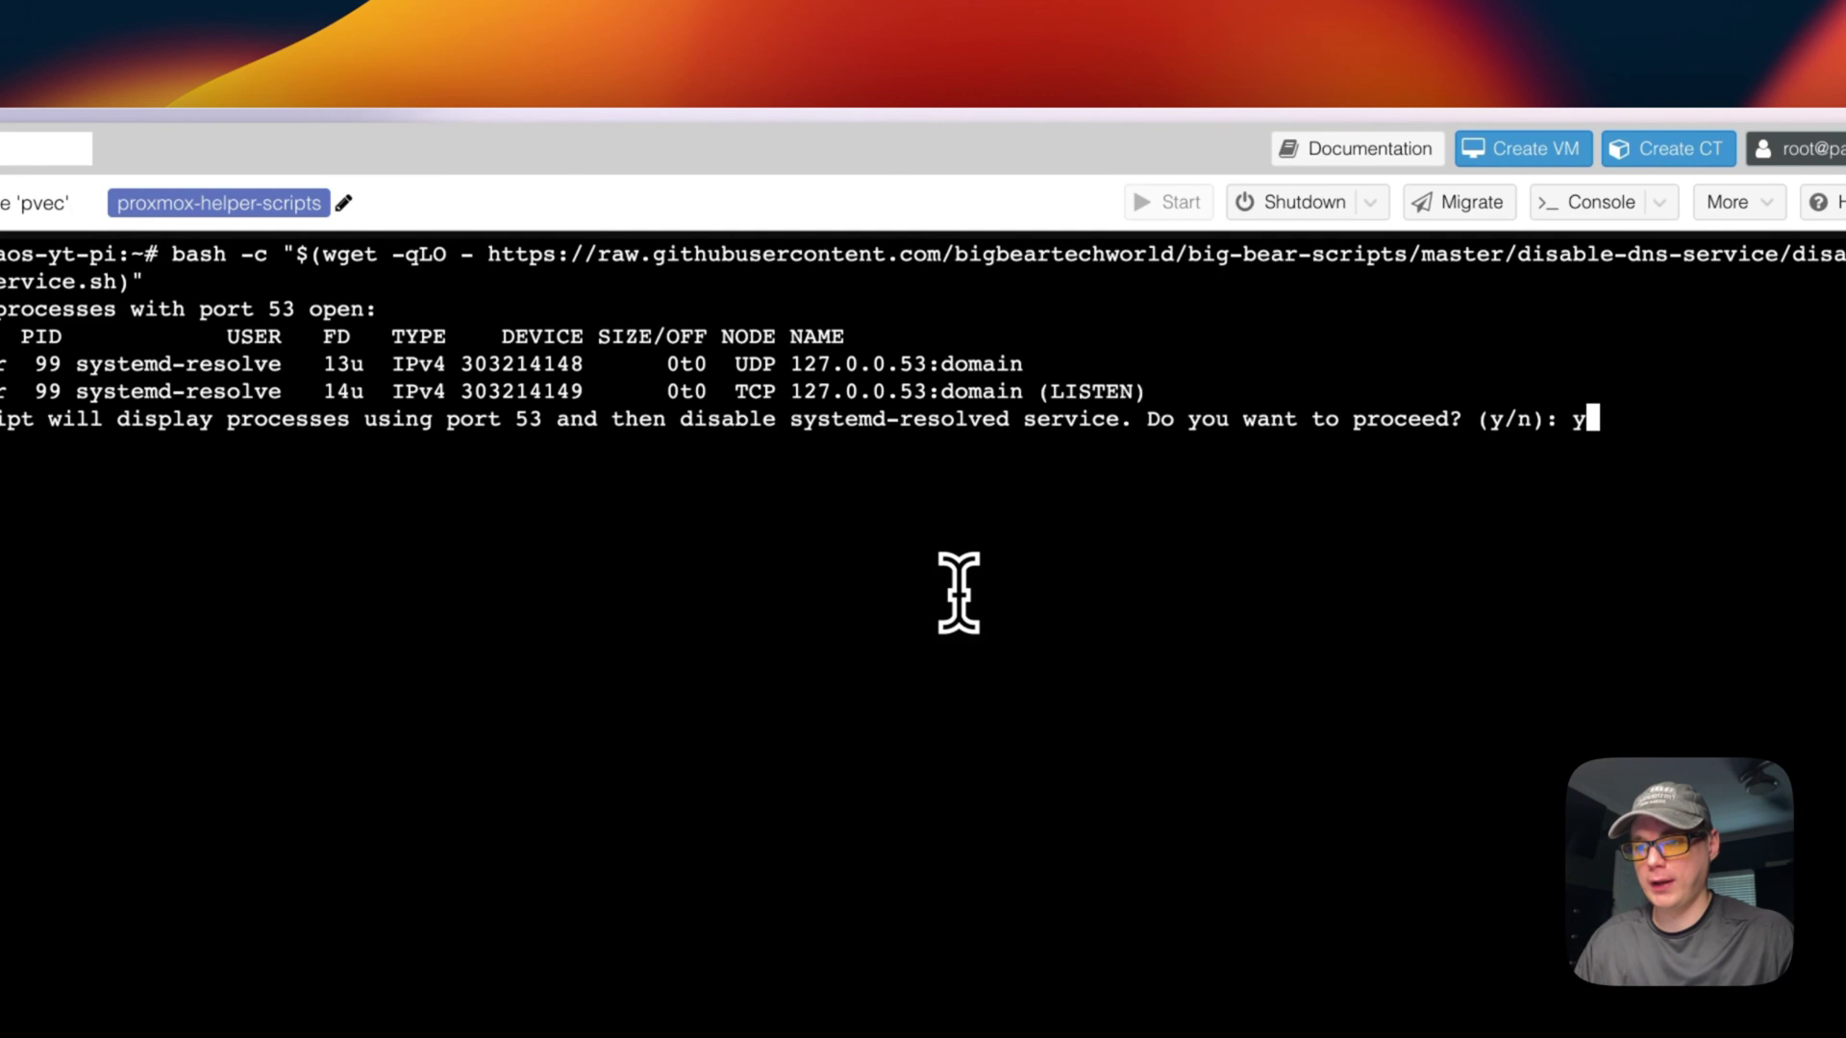
{"action": "key", "text": "Return"}
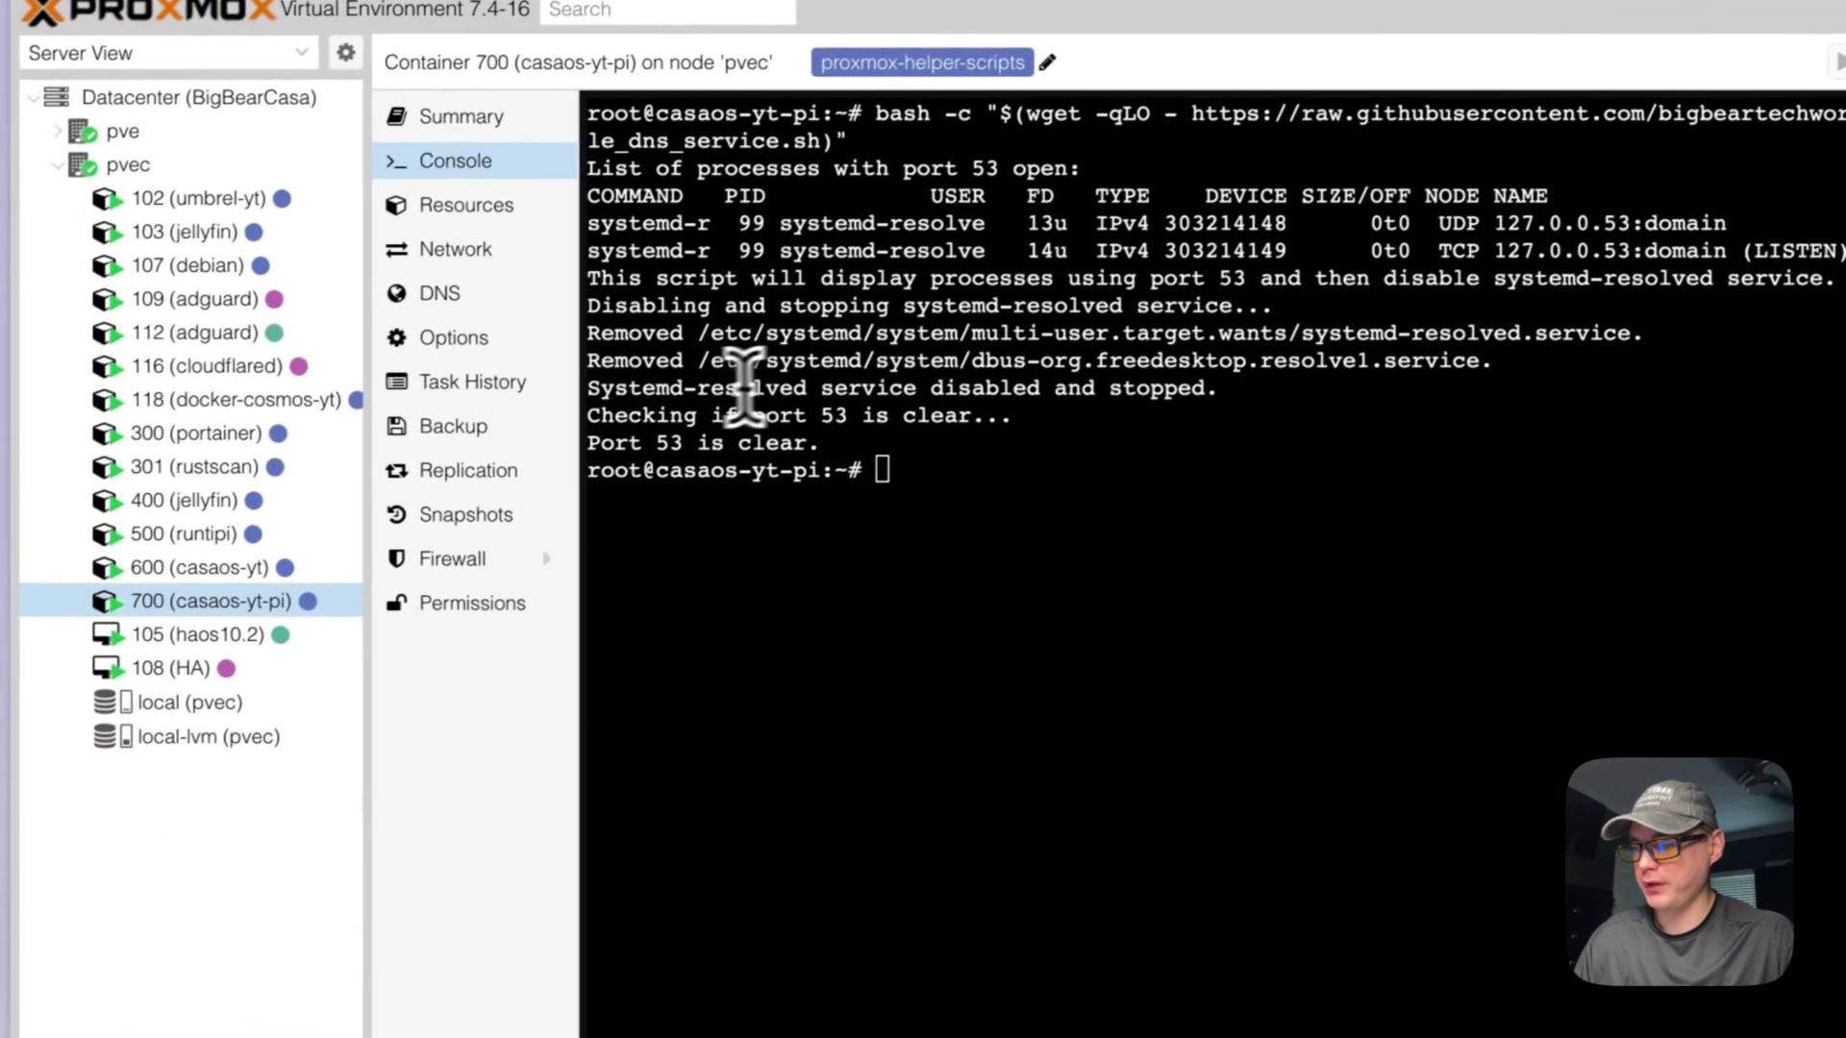
{"action": "left_click_drag", "start_coordinate": [593, 437], "coordinate": [920, 447]}
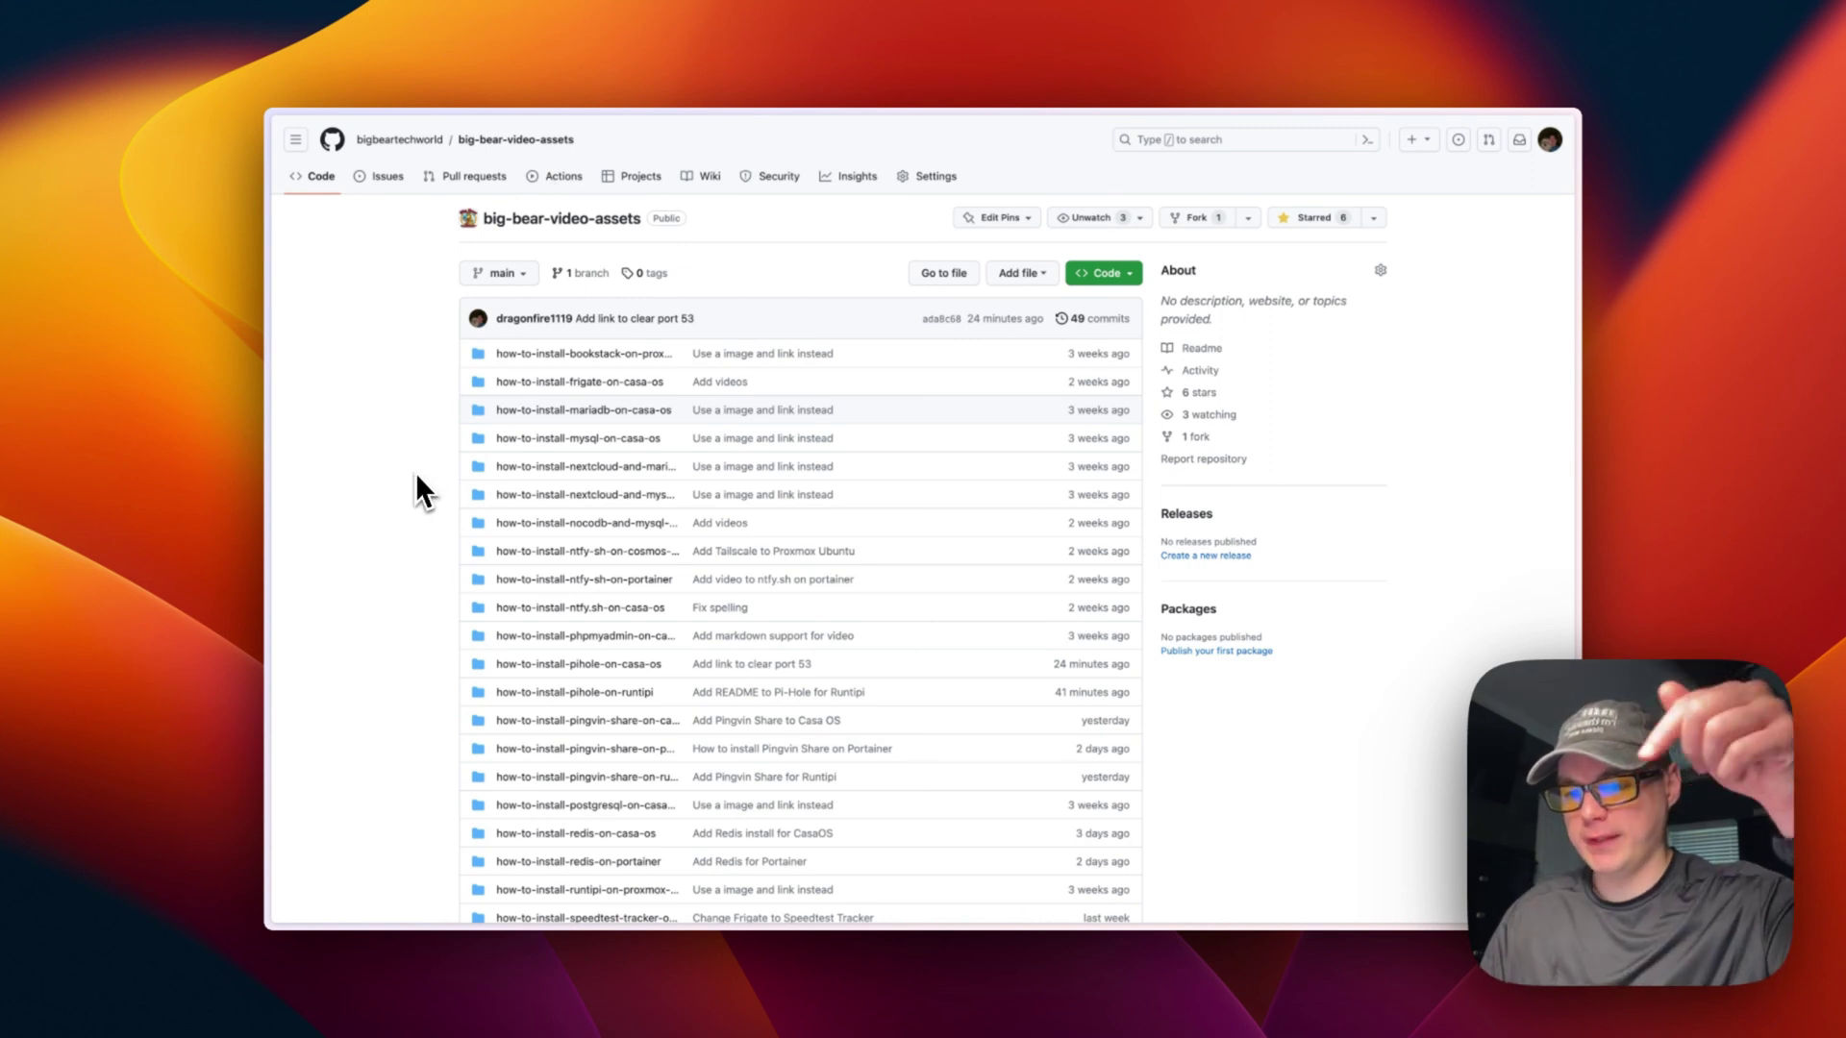
- Switch to the big-bear-video-assets repository on GitHub and open docker-compose-pihole.yml in the how-to-install-pihole-on-casa-os folder
{"action": "scroll", "coordinate": [418, 475], "scroll_direction": "down", "scroll_amount": 5}
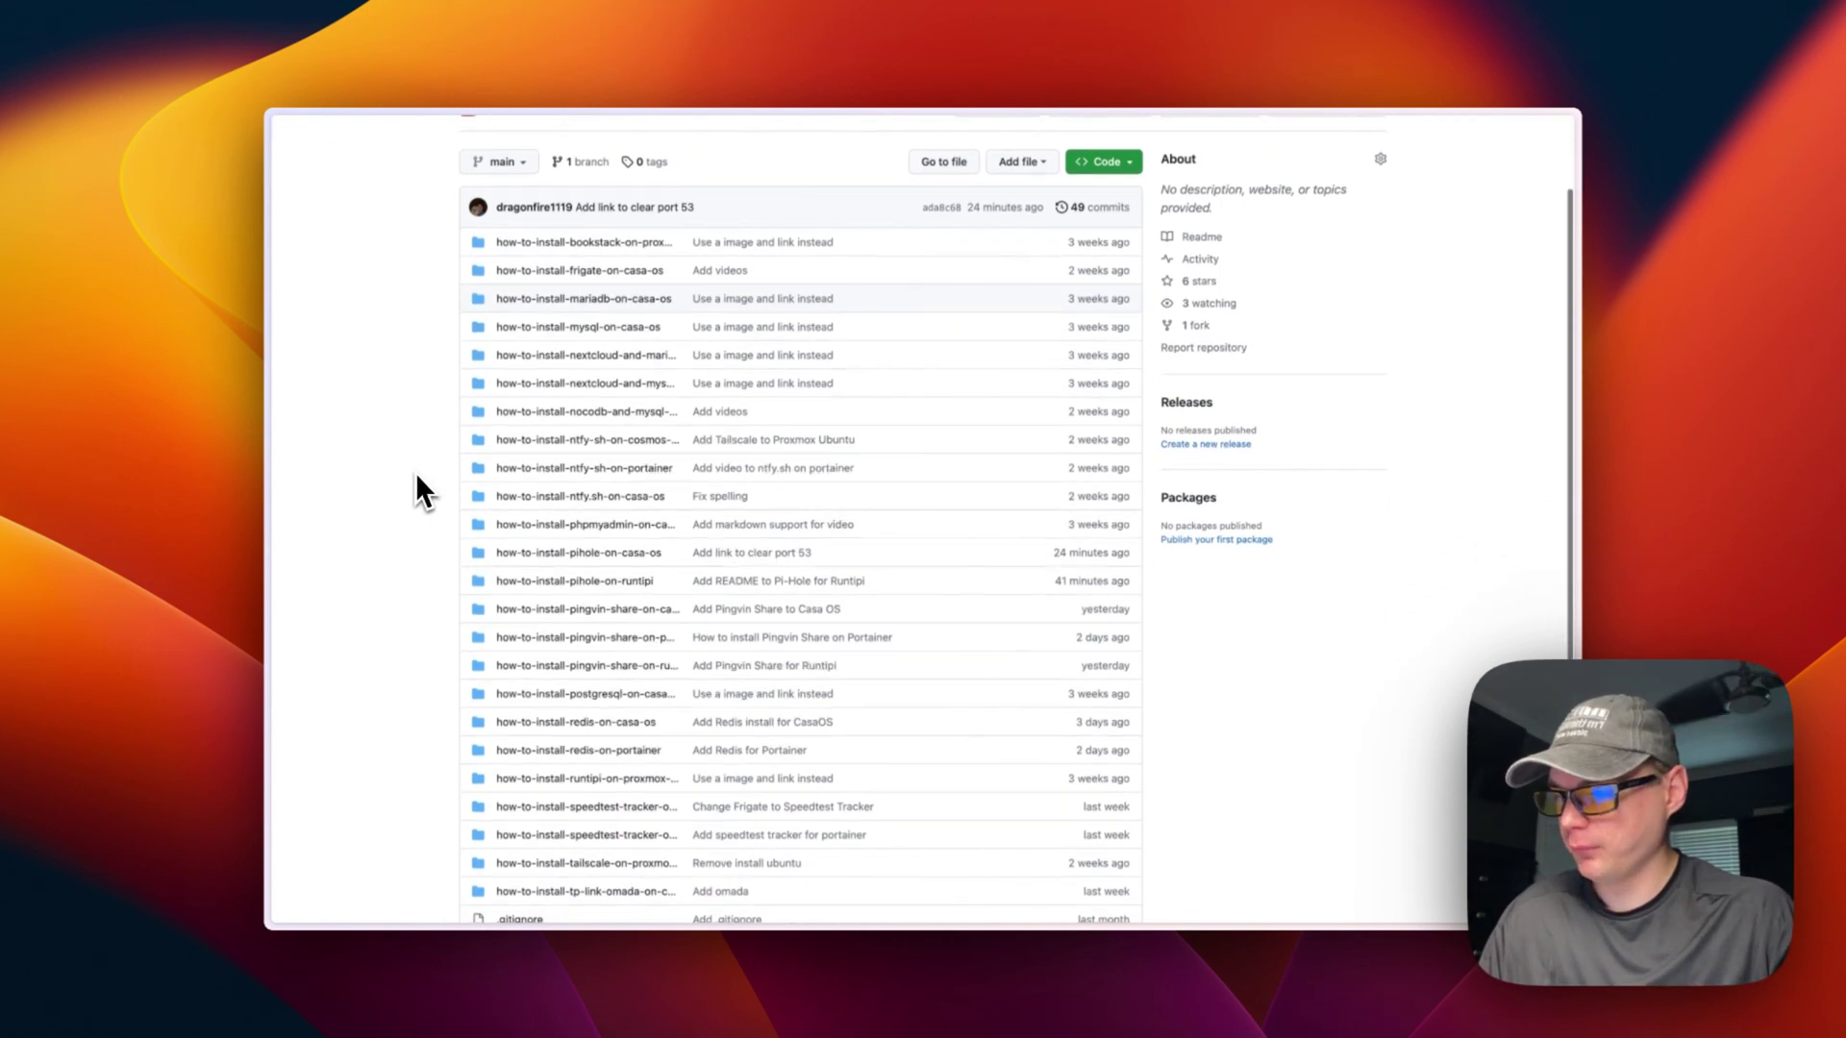
{"action": "scroll", "coordinate": [417, 475], "scroll_direction": "down", "scroll_amount": 1}
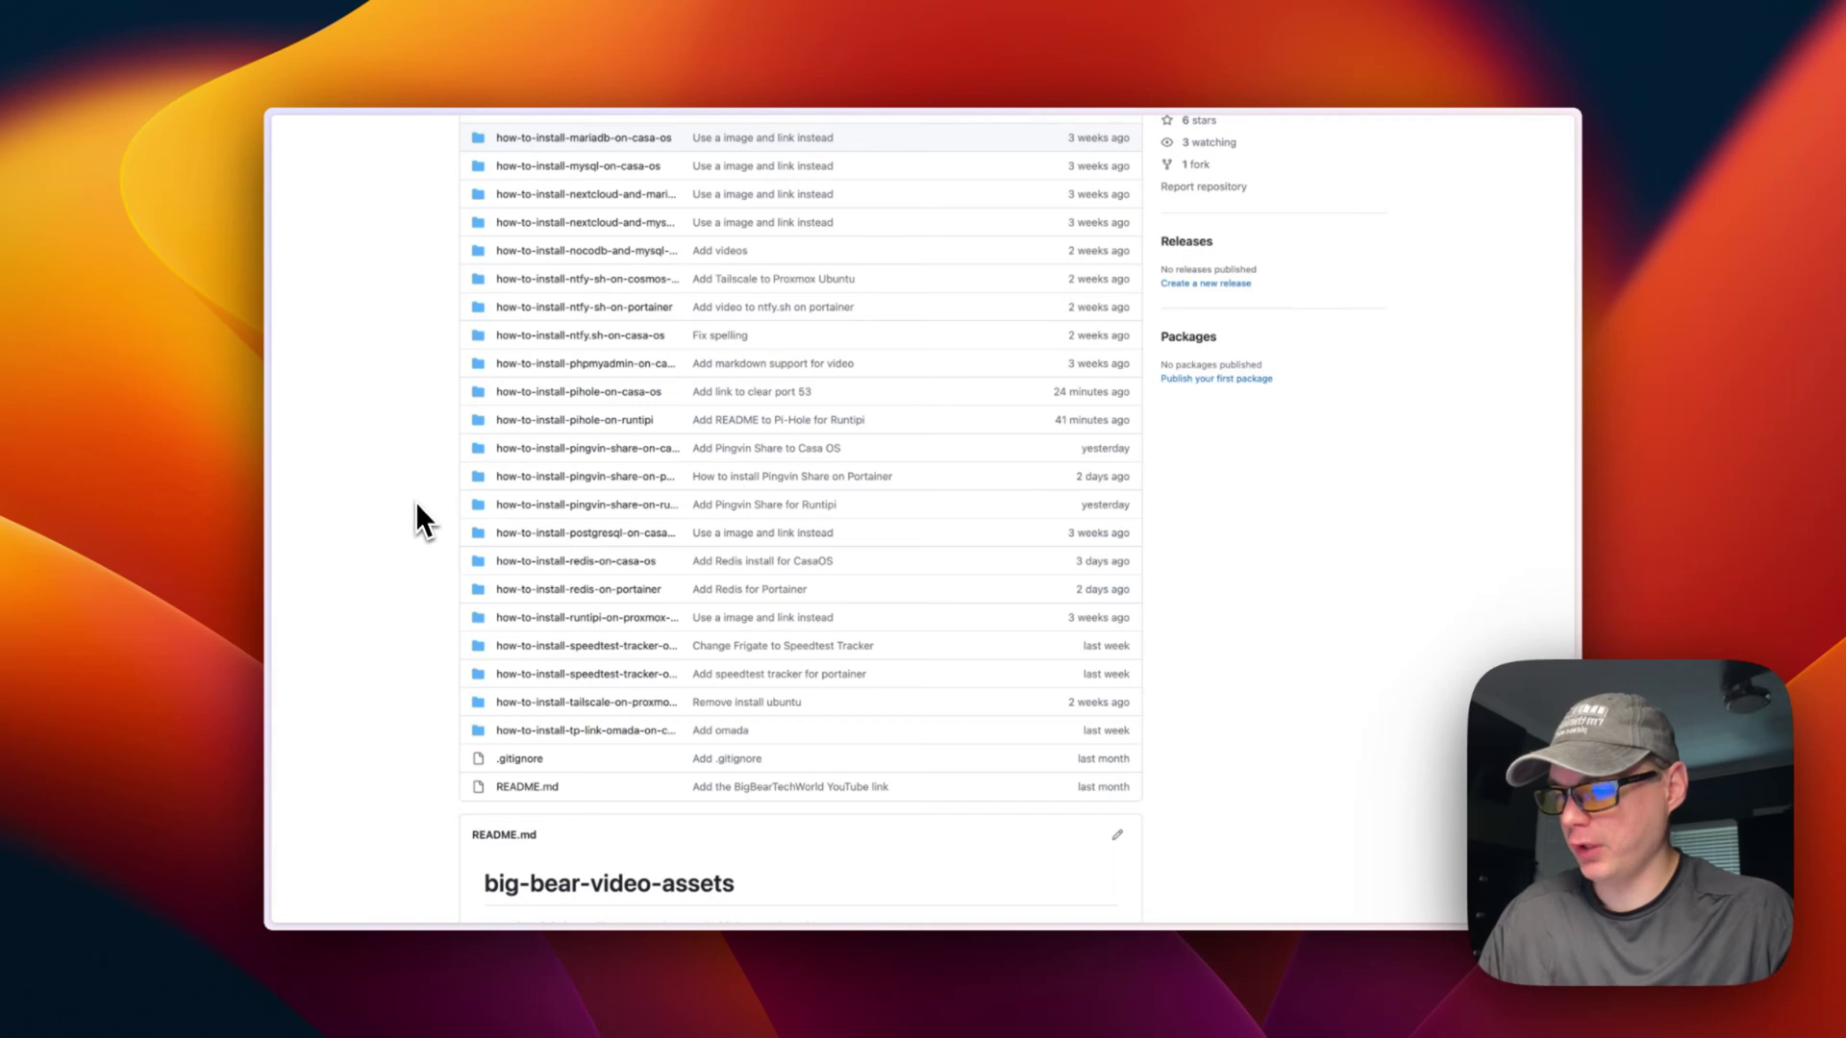
{"action": "scroll", "coordinate": [408, 496], "scroll_direction": "up", "scroll_amount": 1}
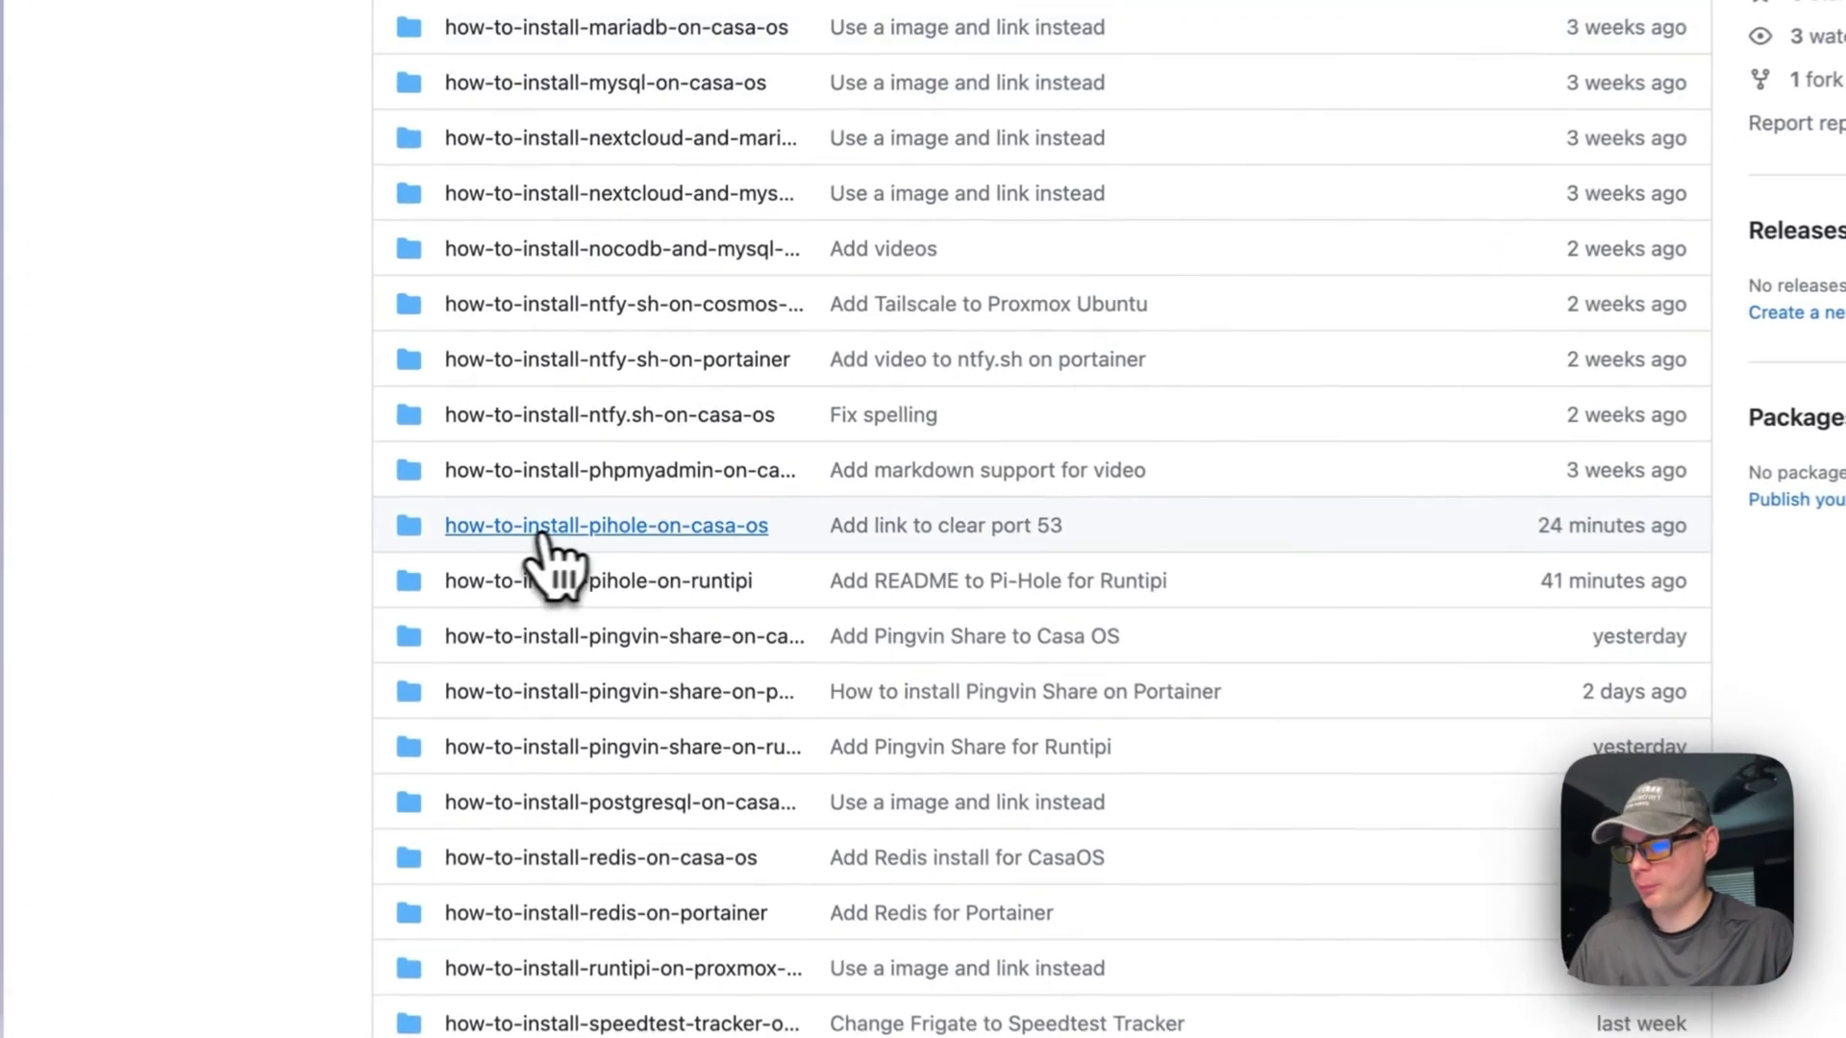
{"action": "left_click", "coordinate": [611, 538]}
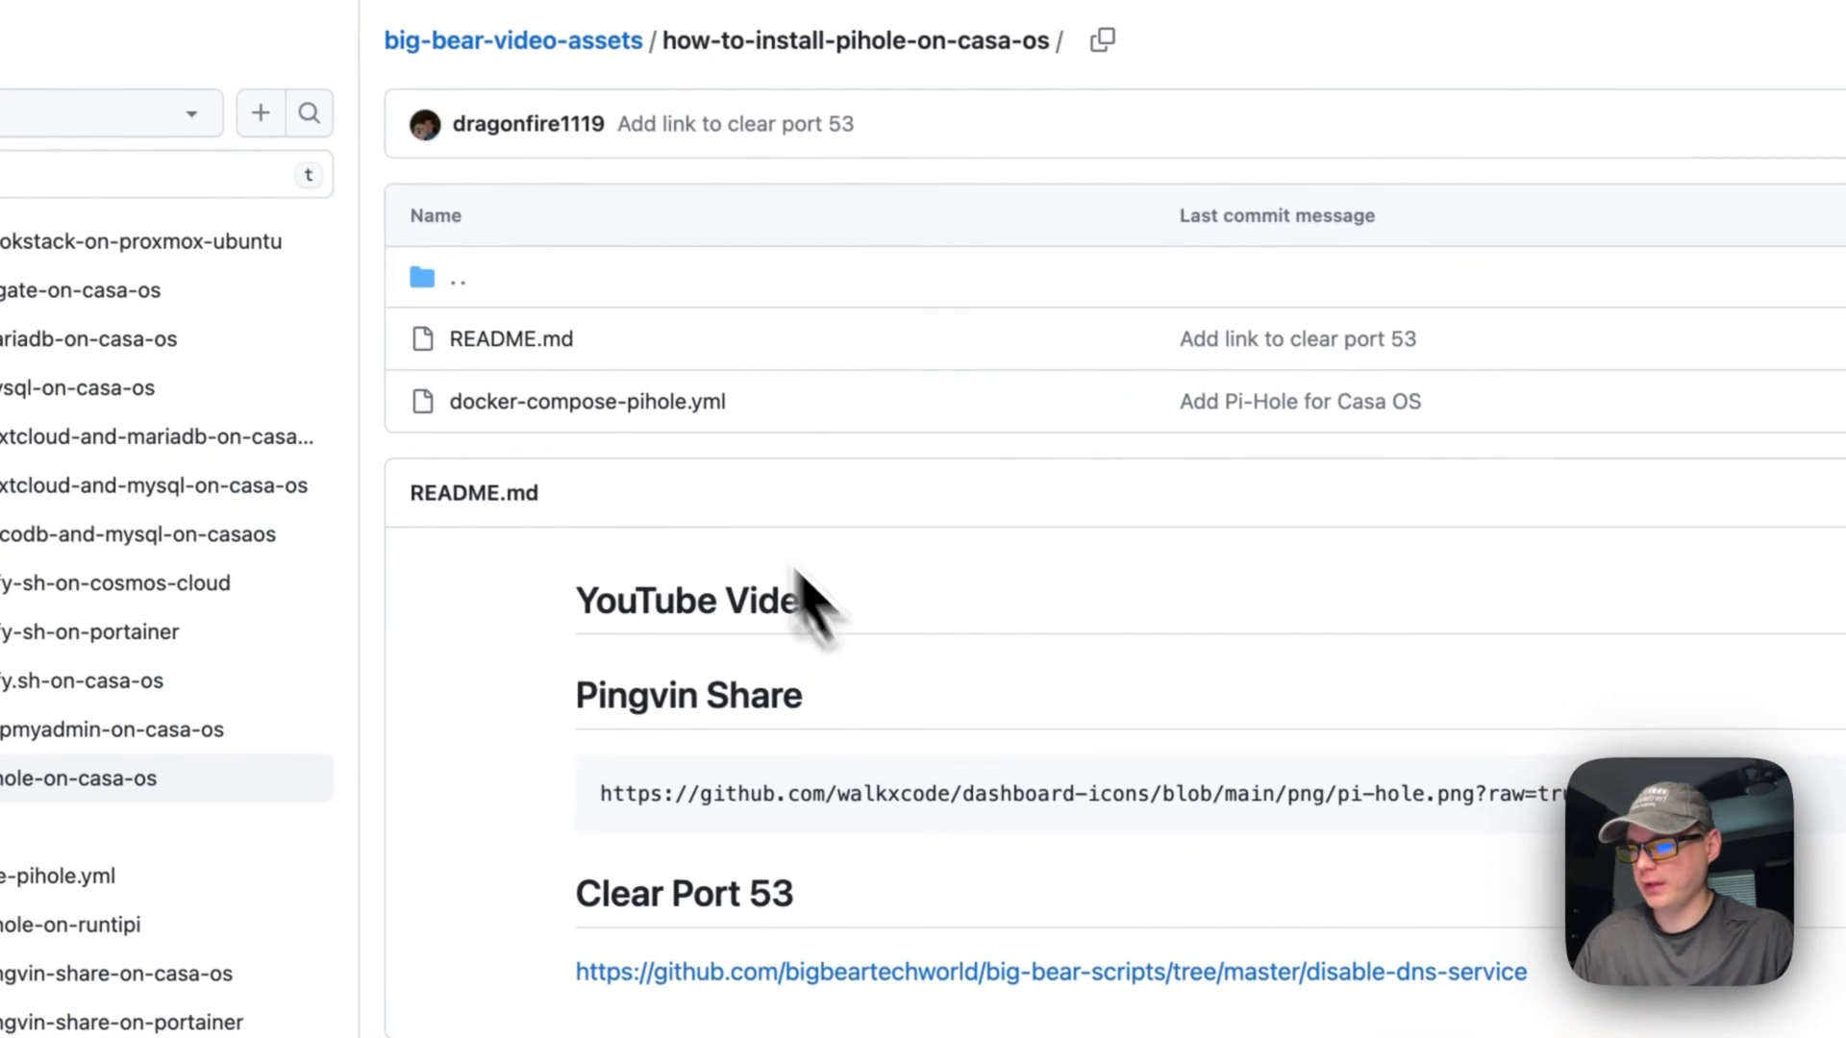
{"action": "left_click", "coordinate": [588, 403]}
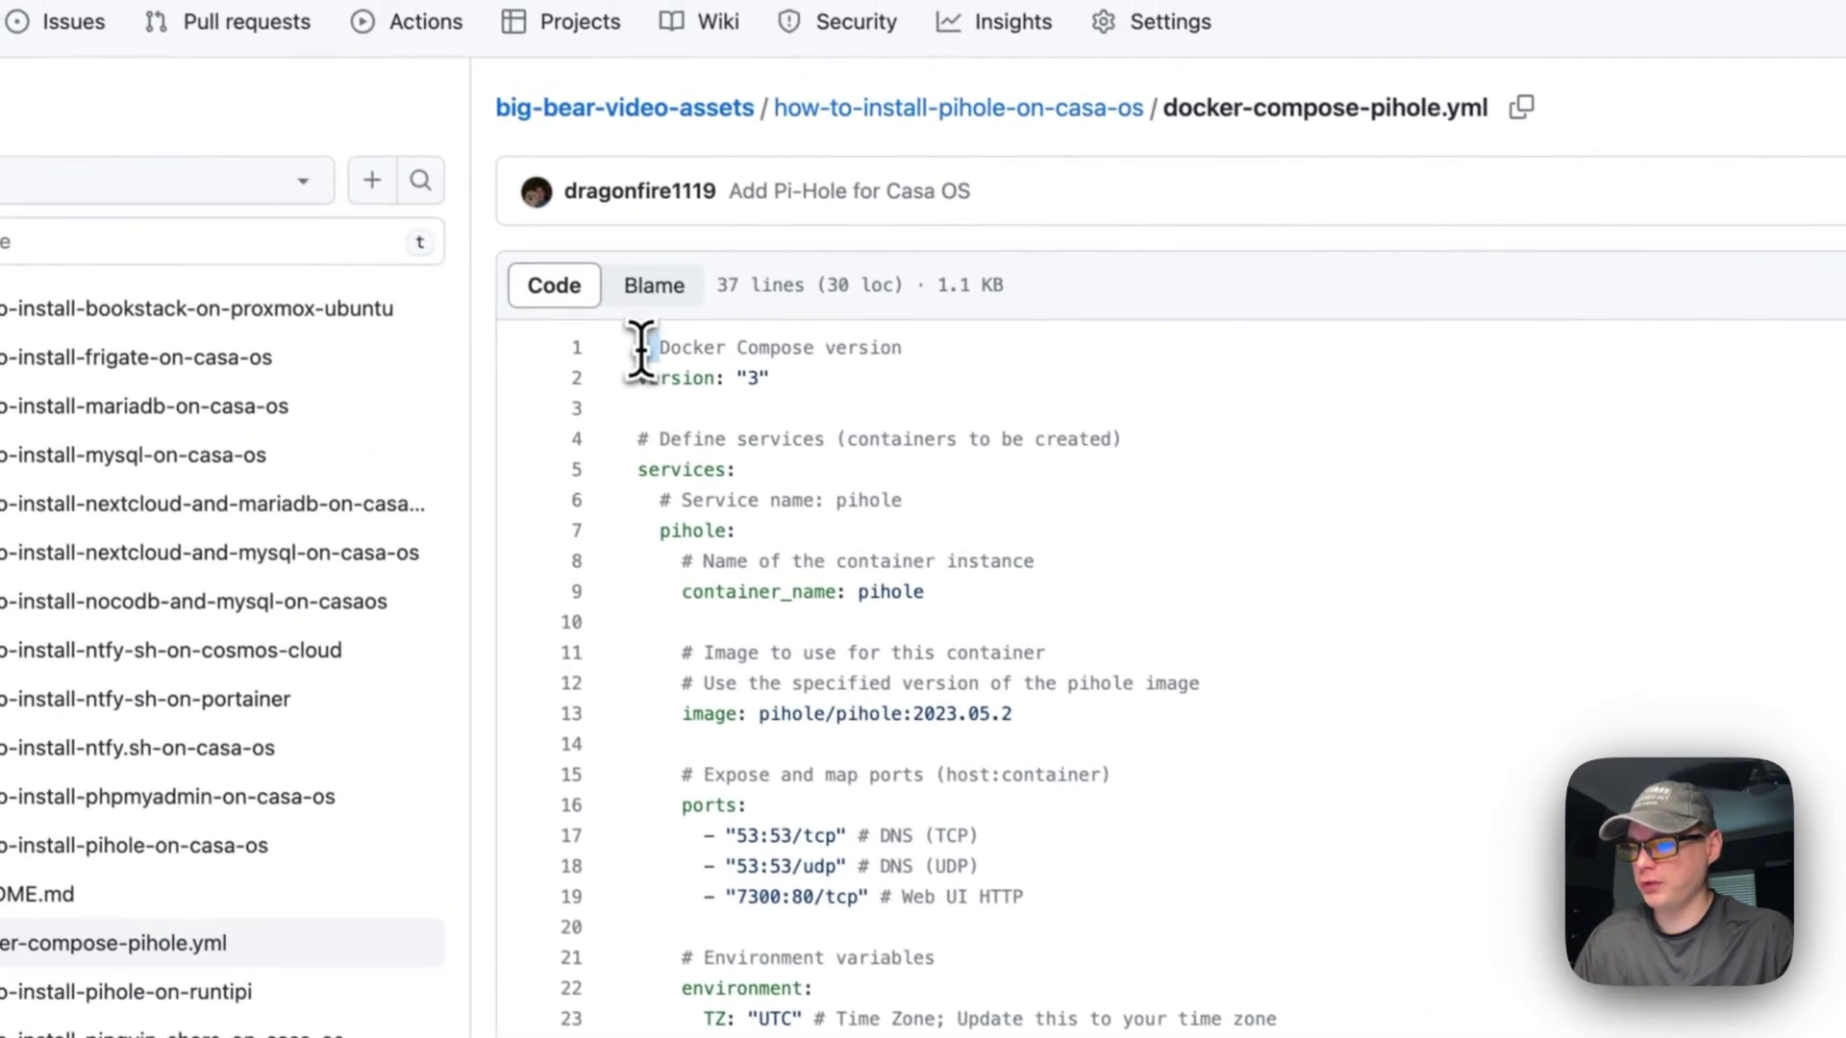
- Examine the Compose version, service definition, container name and image tag in docker-compose-pihole.yml
{"action": "left_click_drag", "start_coordinate": [642, 348], "coordinate": [824, 377]}
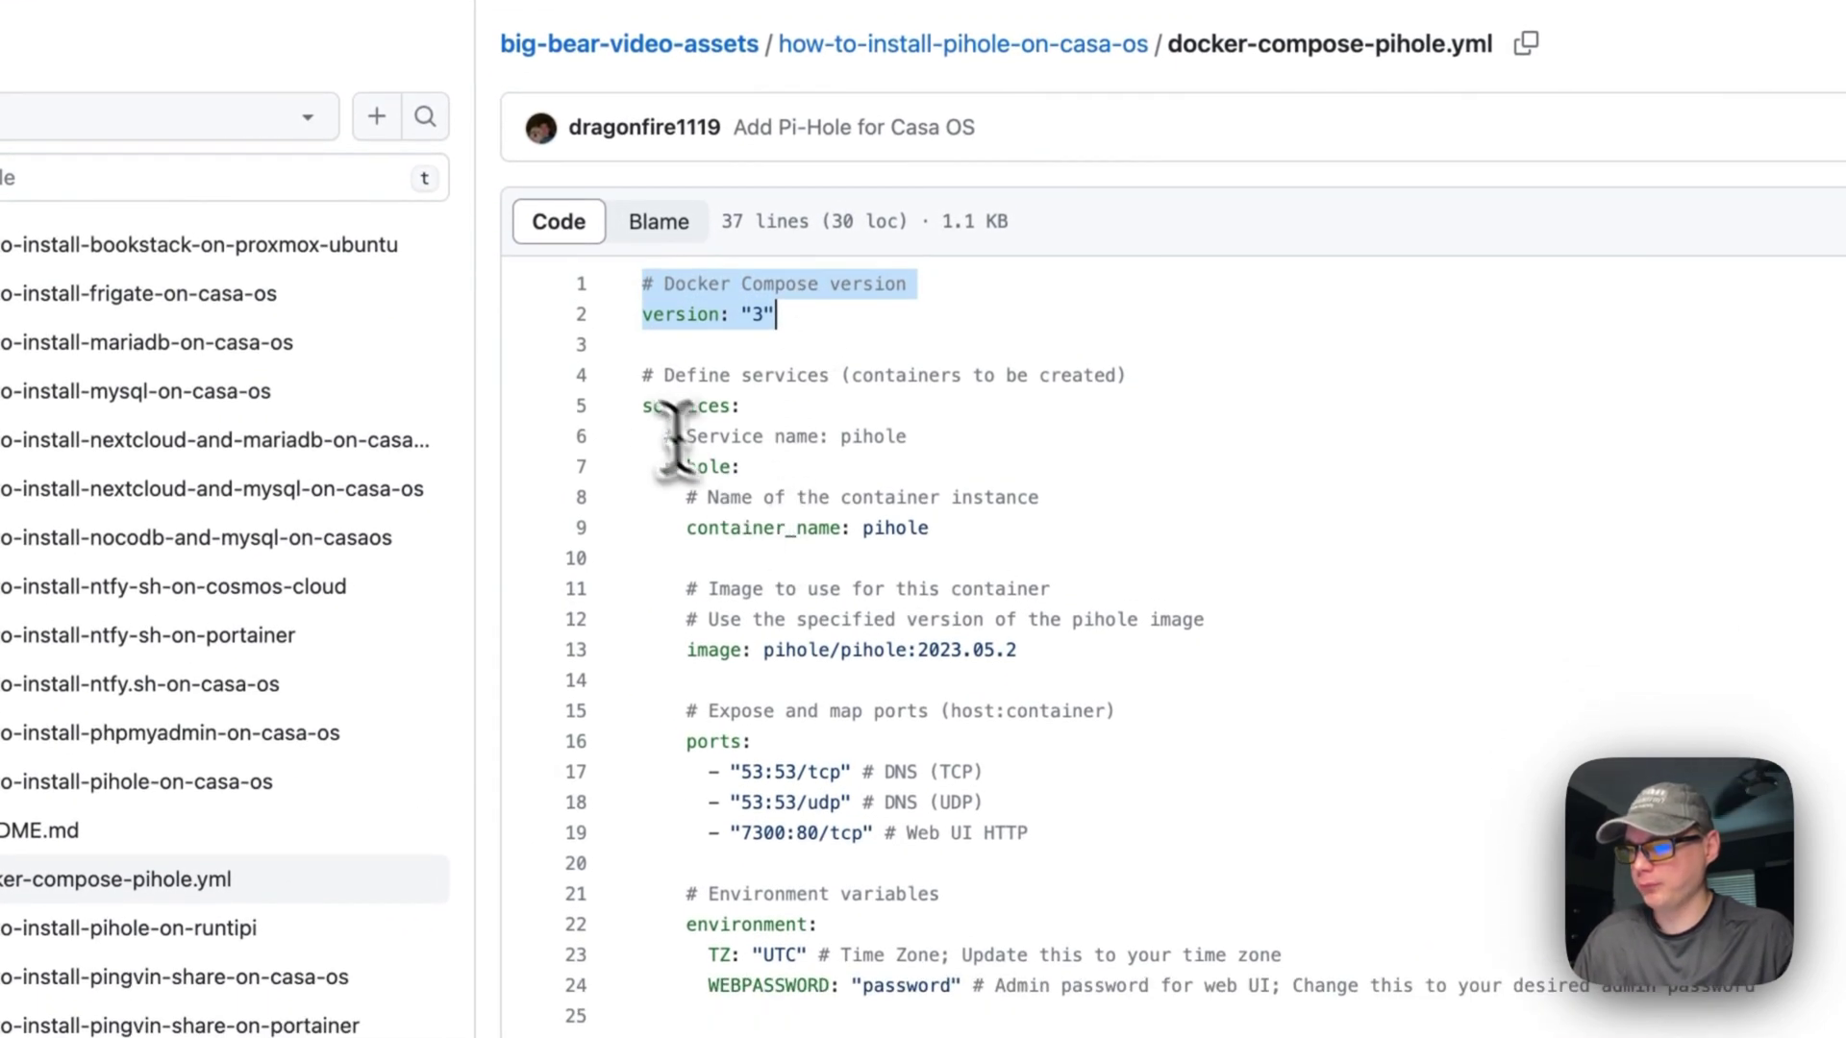
{"action": "left_click_drag", "start_coordinate": [636, 381], "coordinate": [800, 399]}
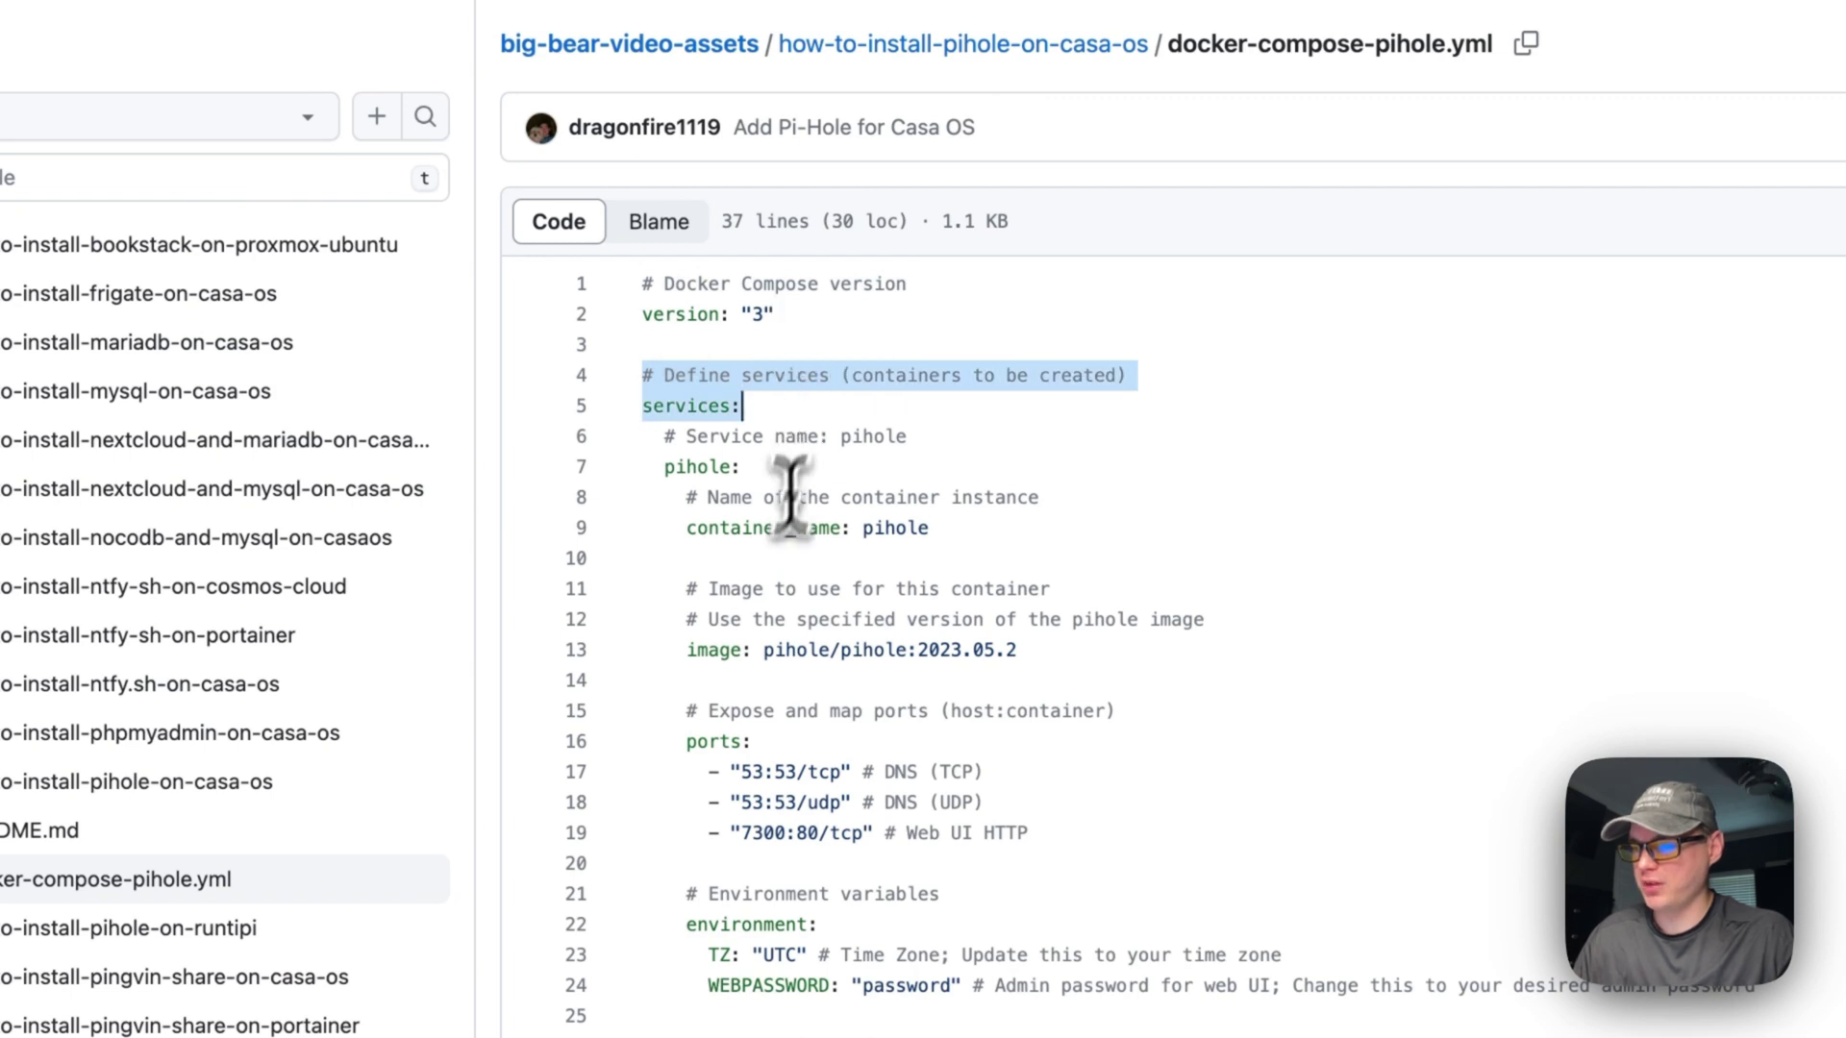
{"action": "left_click_drag", "start_coordinate": [663, 436], "coordinate": [754, 452]}
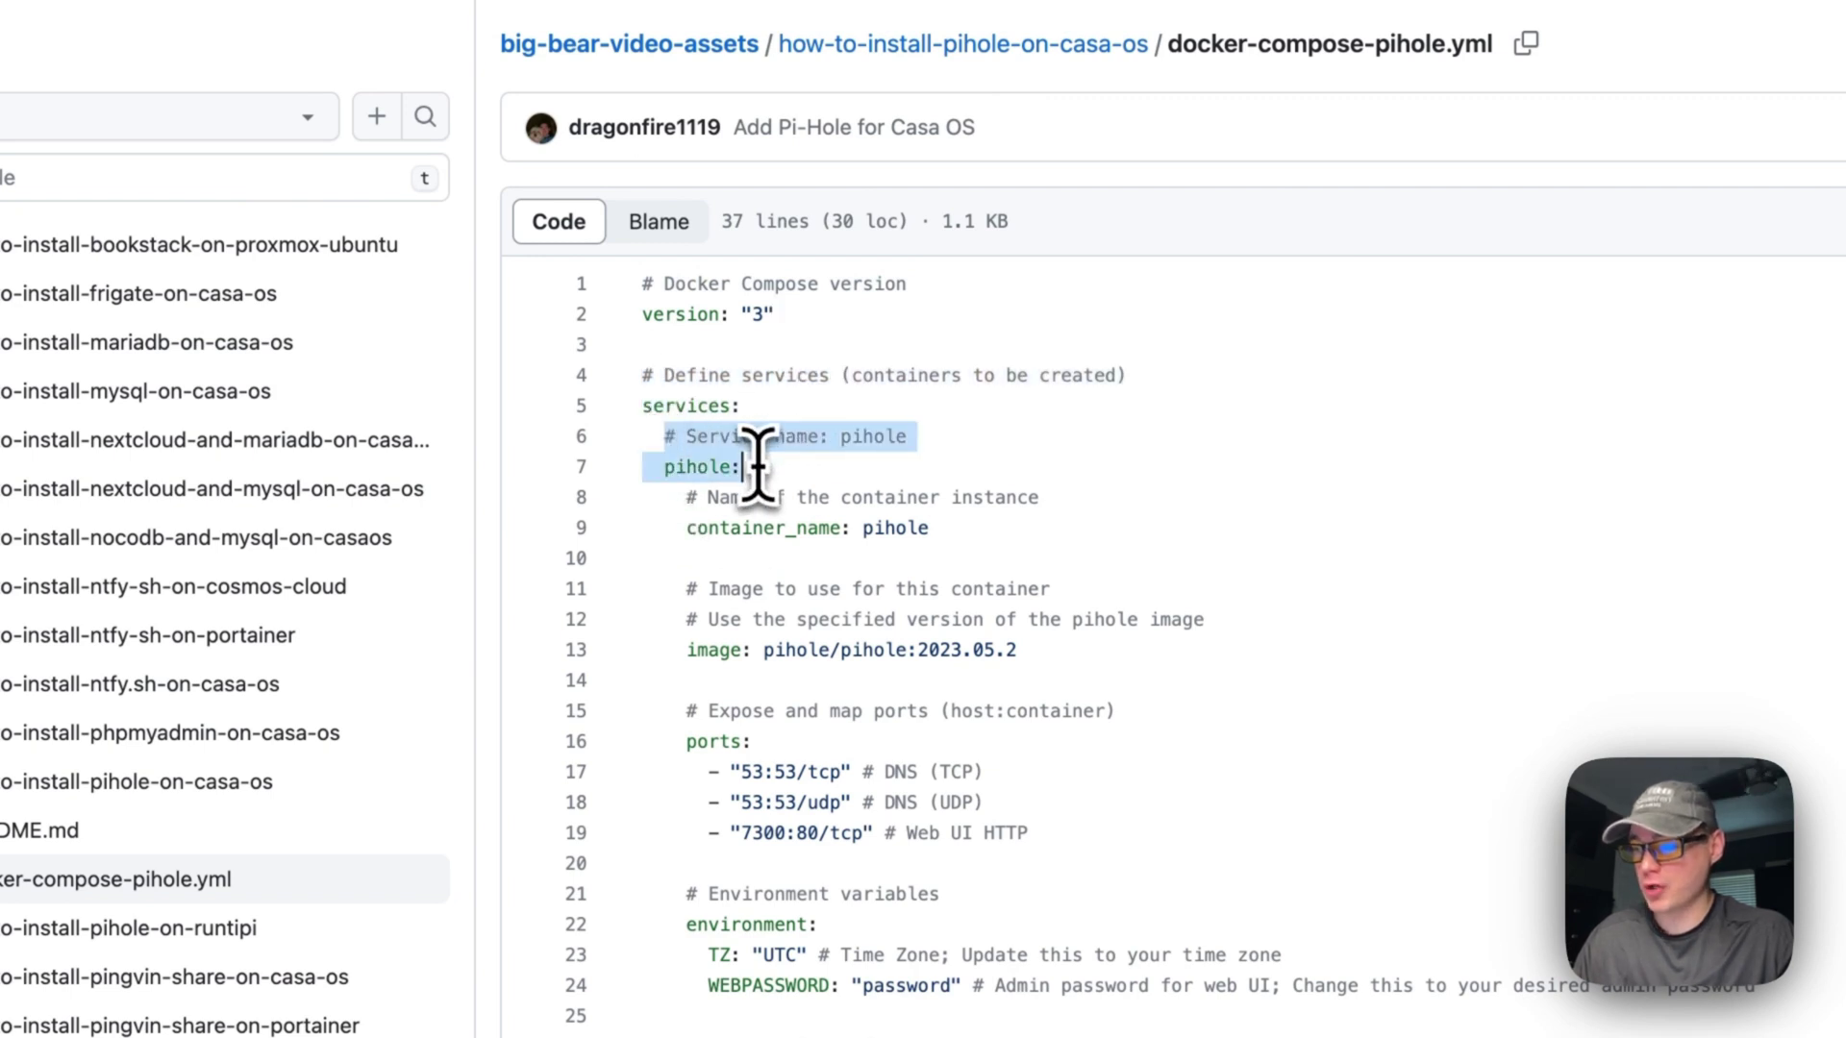
{"action": "left_click", "coordinate": [691, 526]}
{"action": "double_click", "coordinate": [894, 528]}
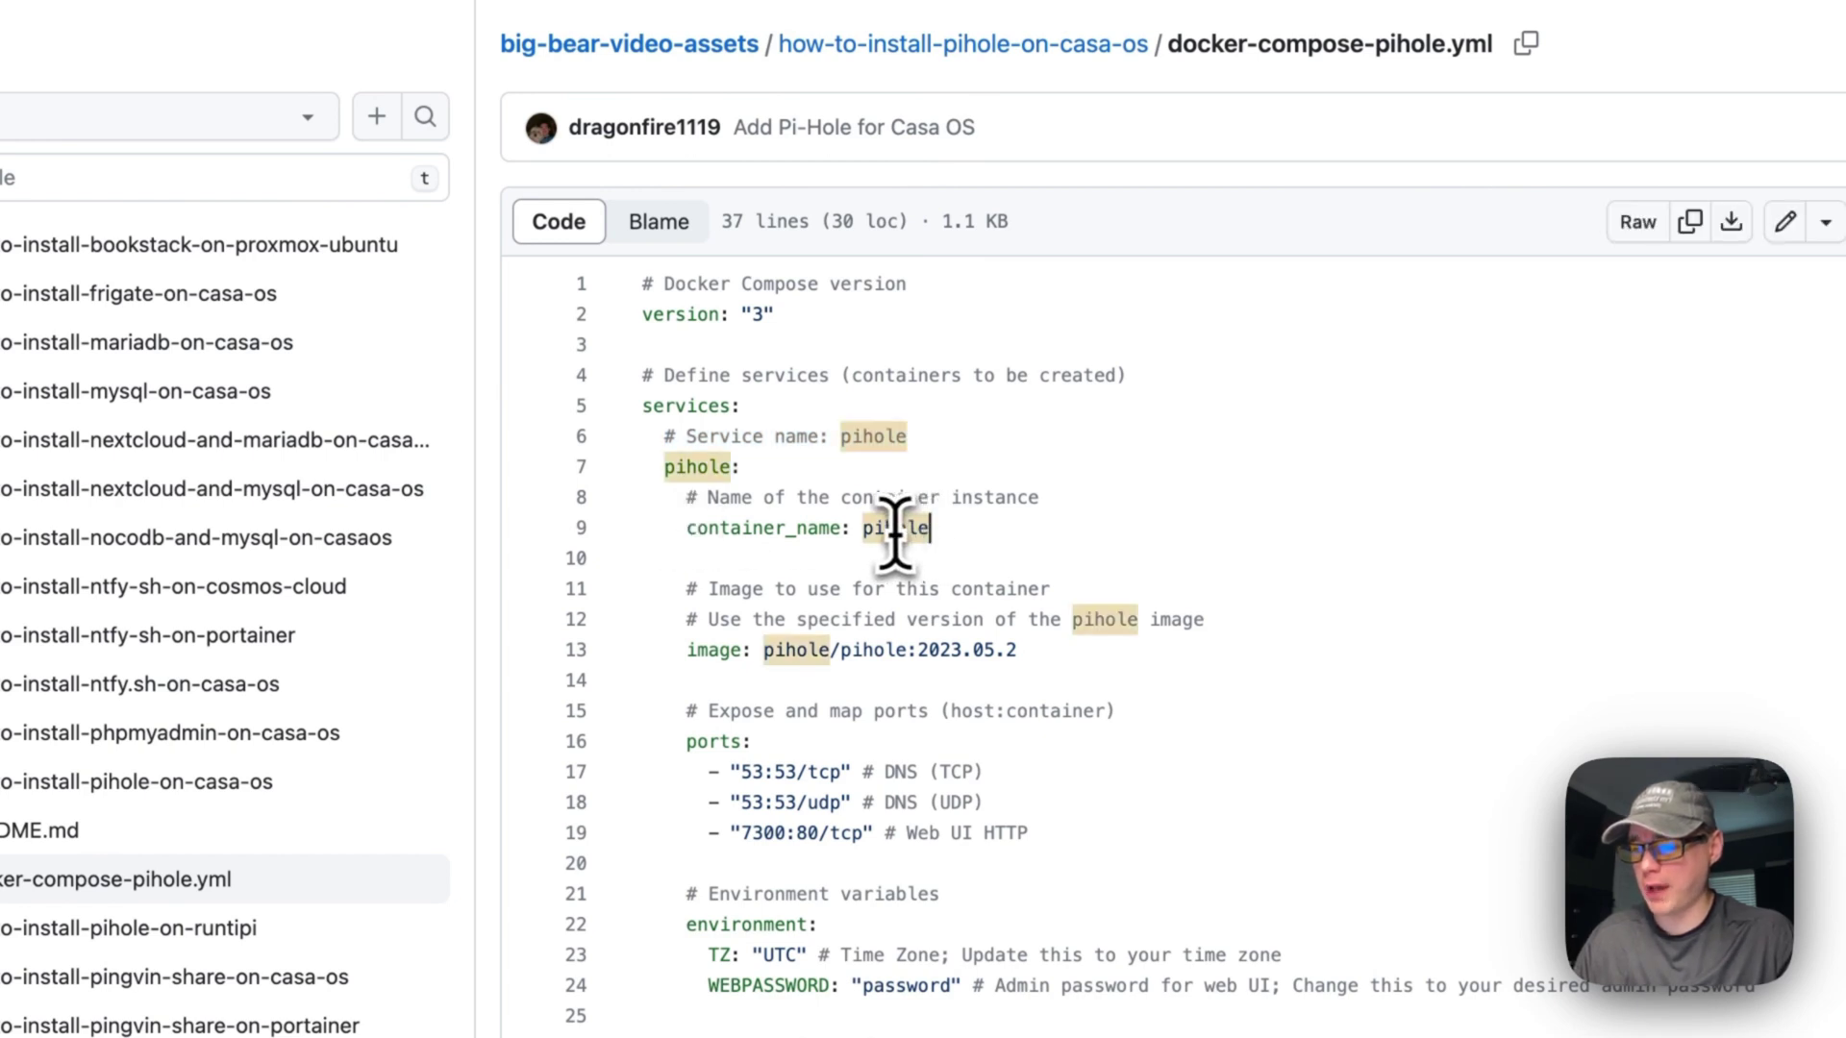
{"action": "left_click_drag", "start_coordinate": [698, 660], "coordinate": [850, 654]}
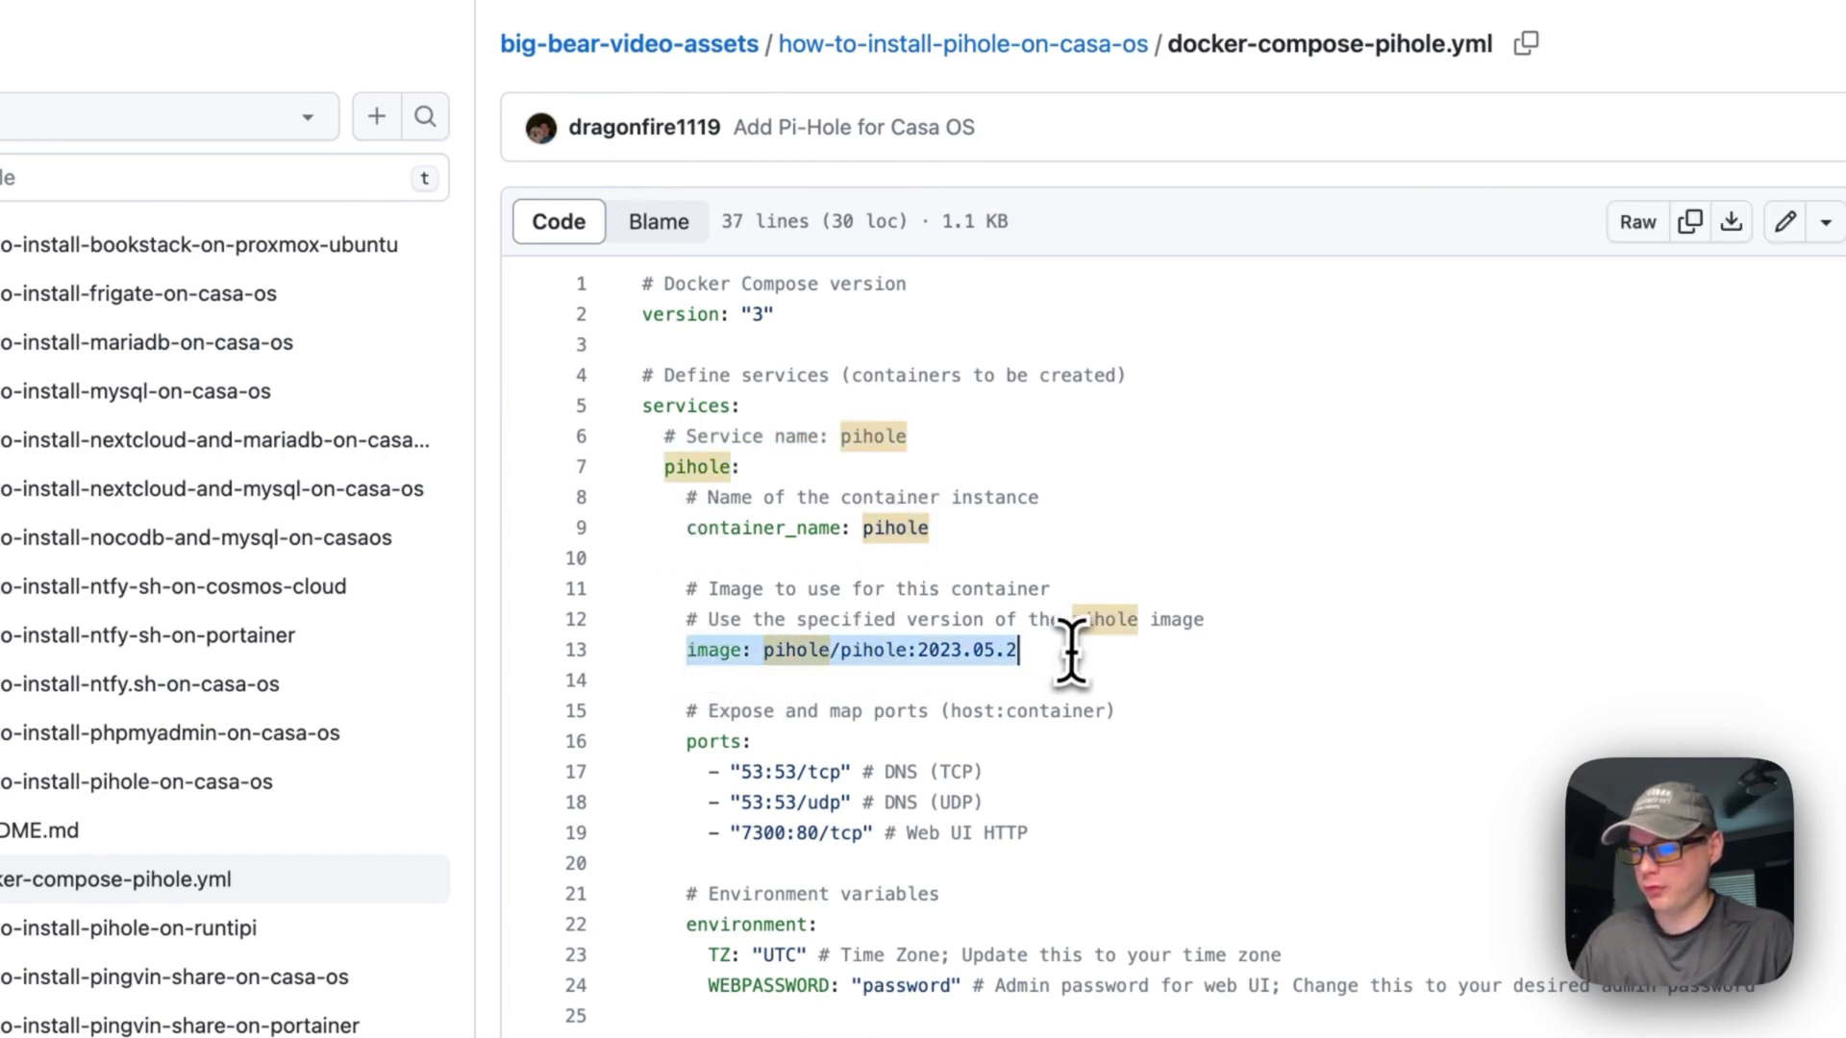
{"action": "left_click", "coordinate": [763, 661]}
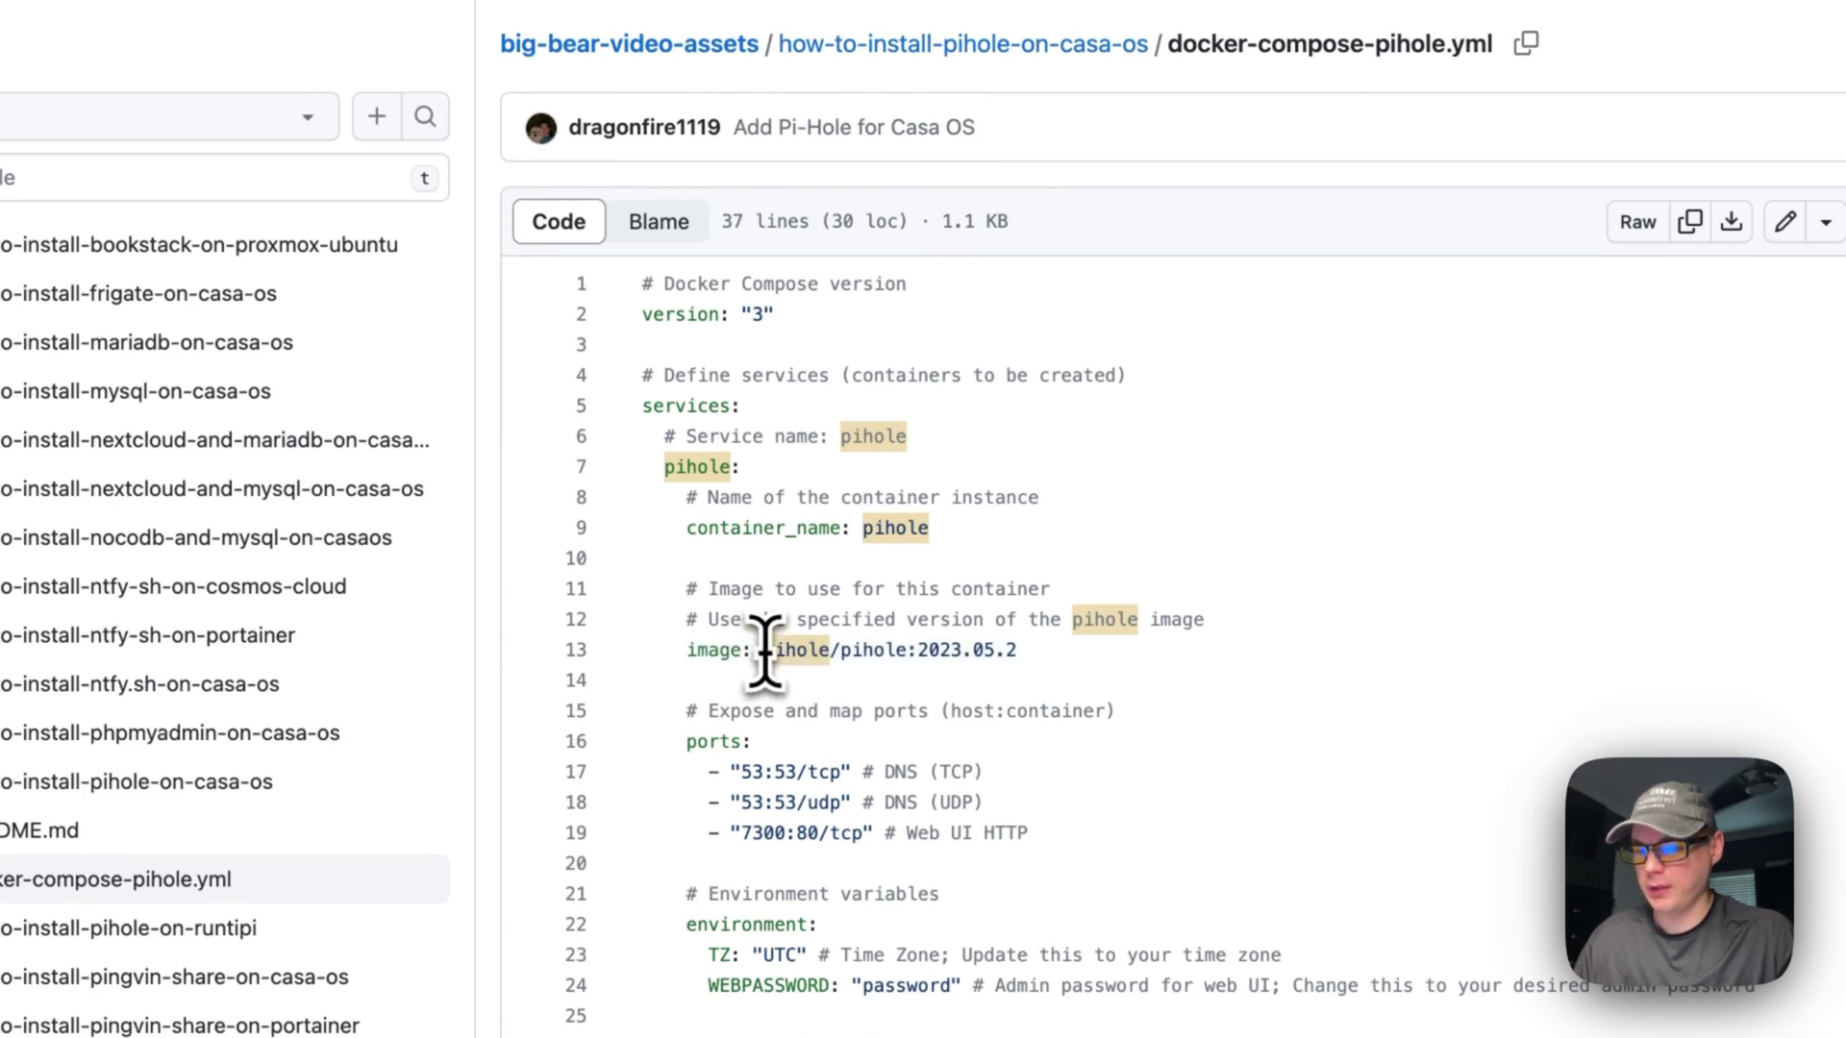
{"action": "left_click_drag", "start_coordinate": [764, 652], "coordinate": [923, 669]}
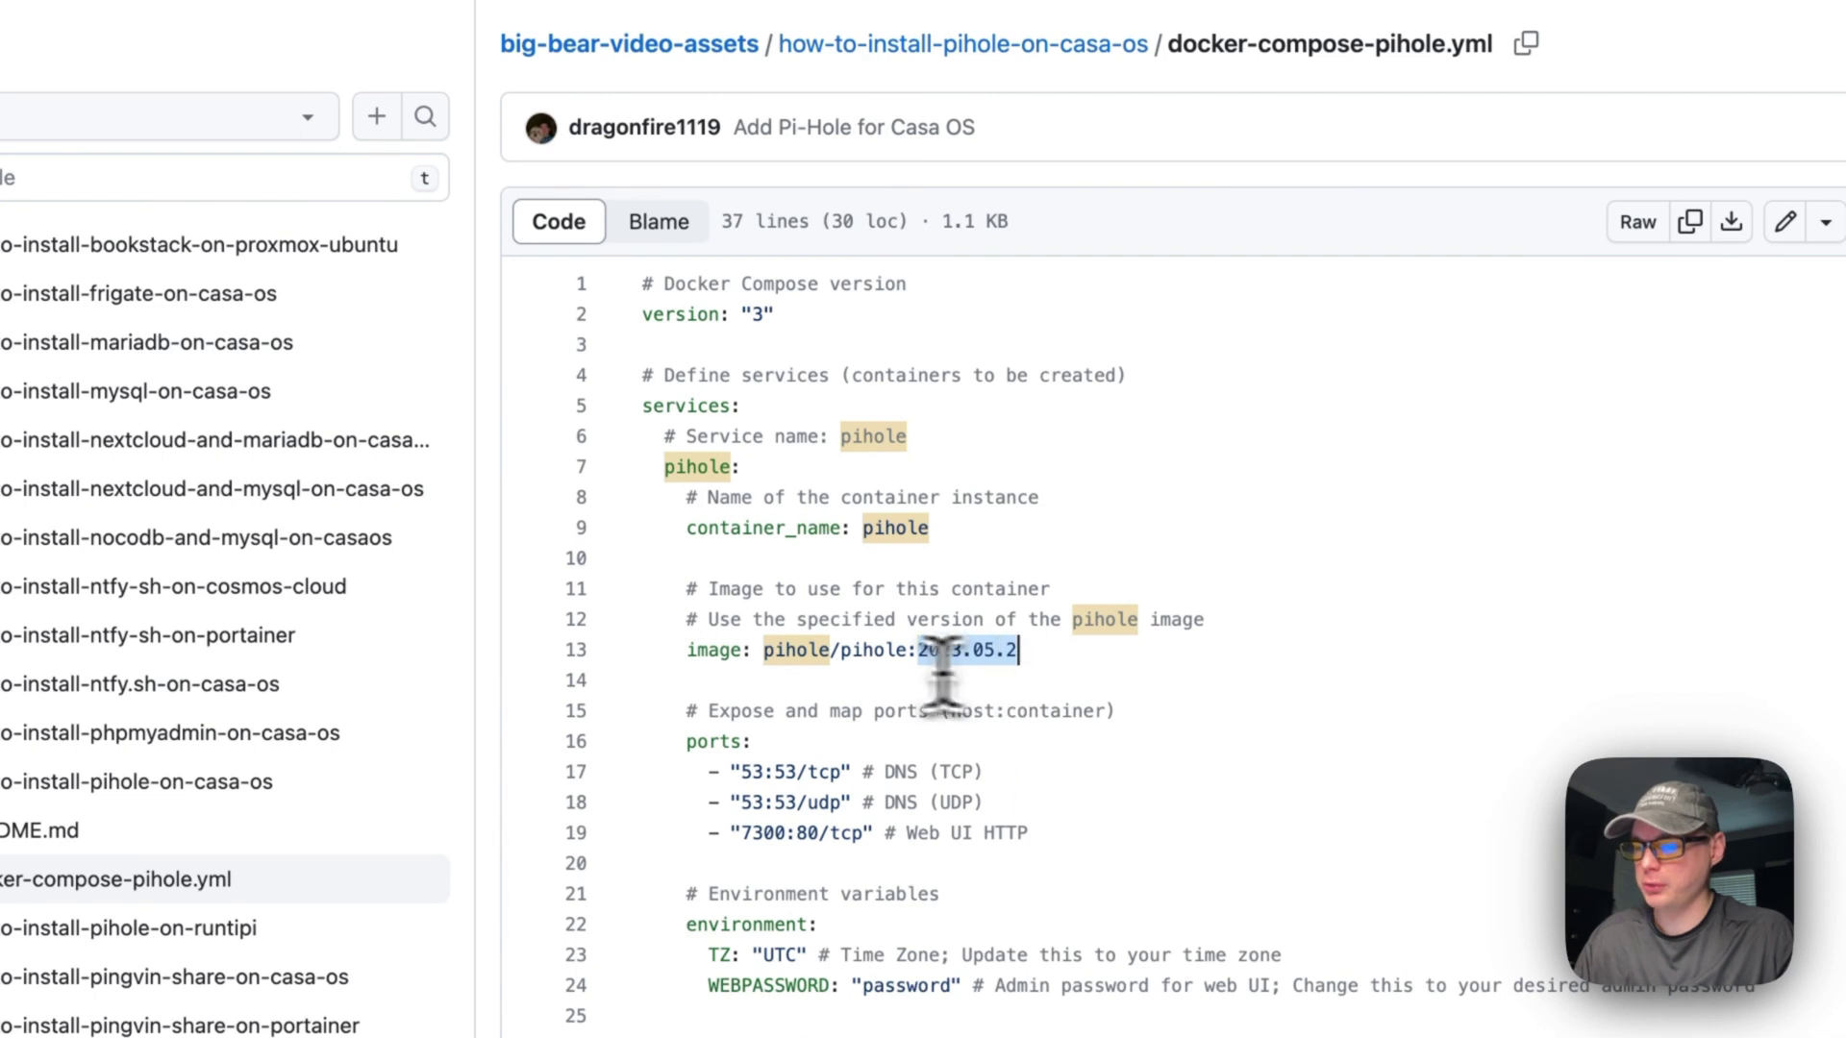
- Examine the Pi-hole image tag and the host-to-container port mappings for DNS and the web UI in docker-compose-pihole.yml
{"action": "left_click", "coordinate": [889, 659]}
{"action": "left_click_drag", "start_coordinate": [916, 660], "coordinate": [1019, 652]}
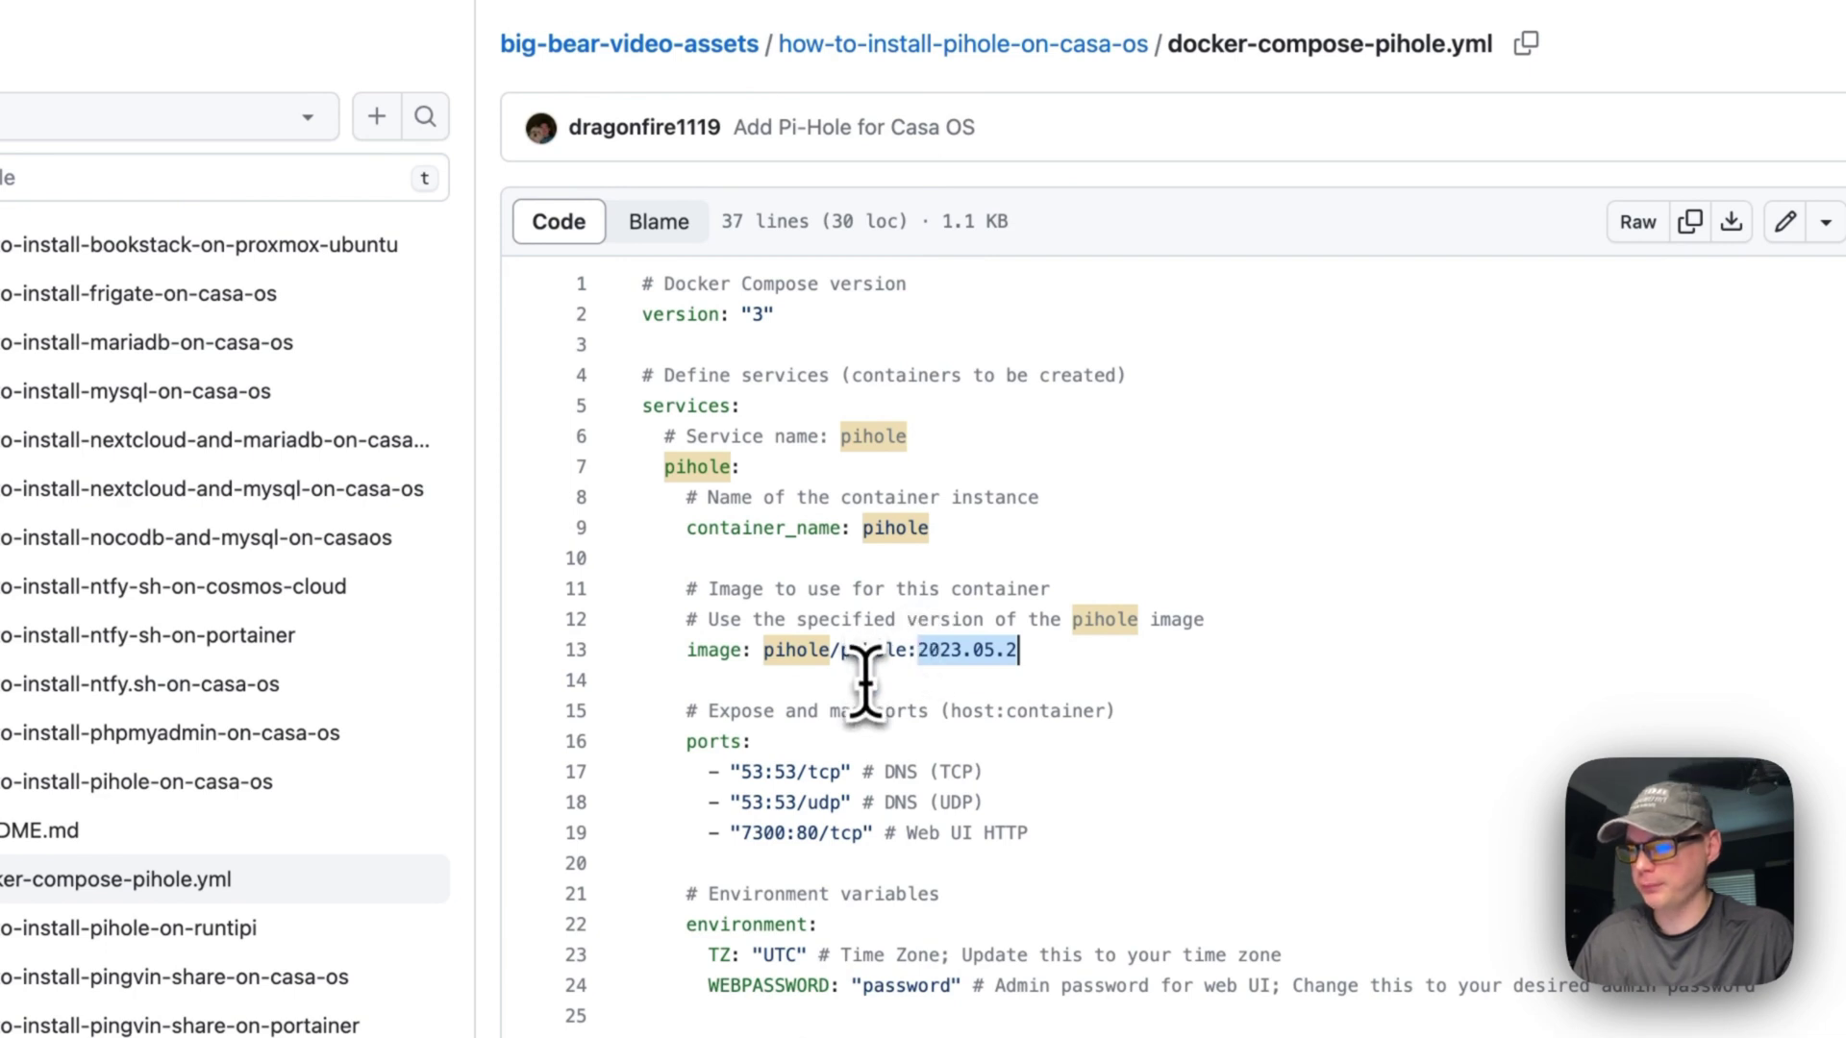
{"action": "scroll", "coordinate": [865, 660], "scroll_direction": "down", "scroll_amount": 1}
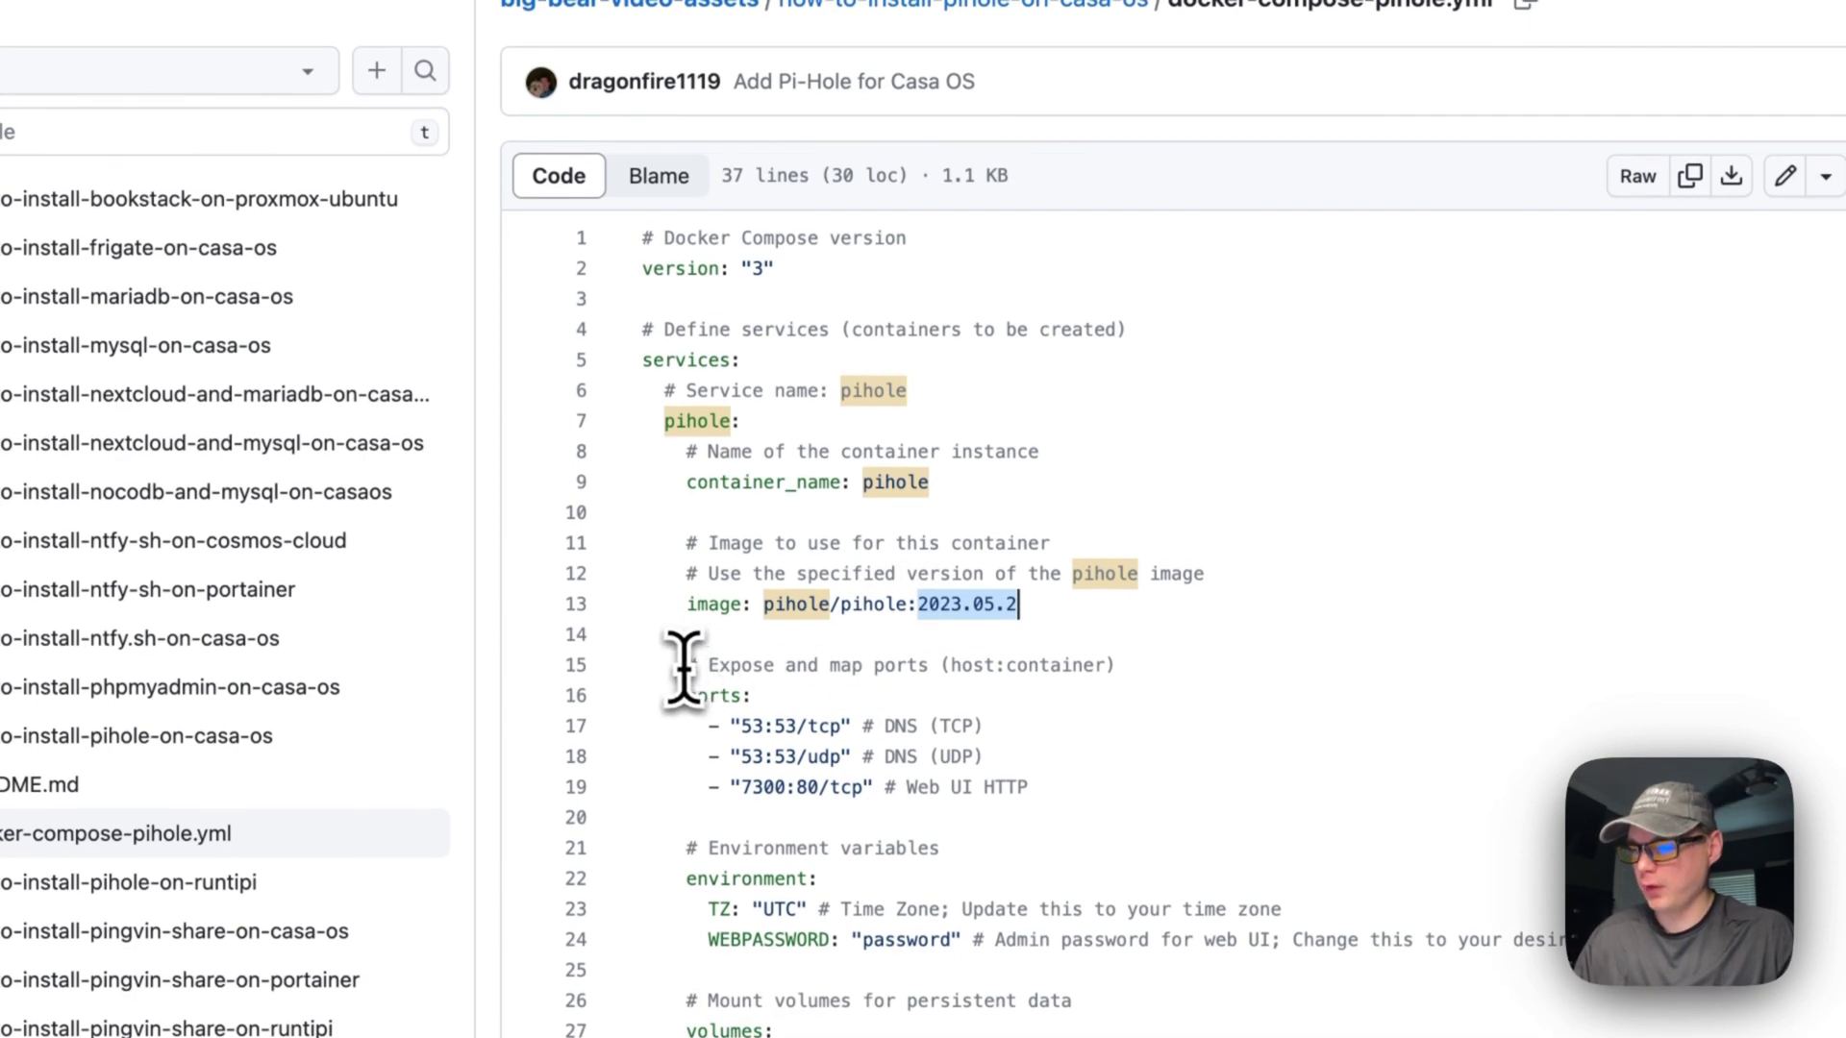
{"action": "left_click_drag", "start_coordinate": [685, 665], "coordinate": [1036, 789]}
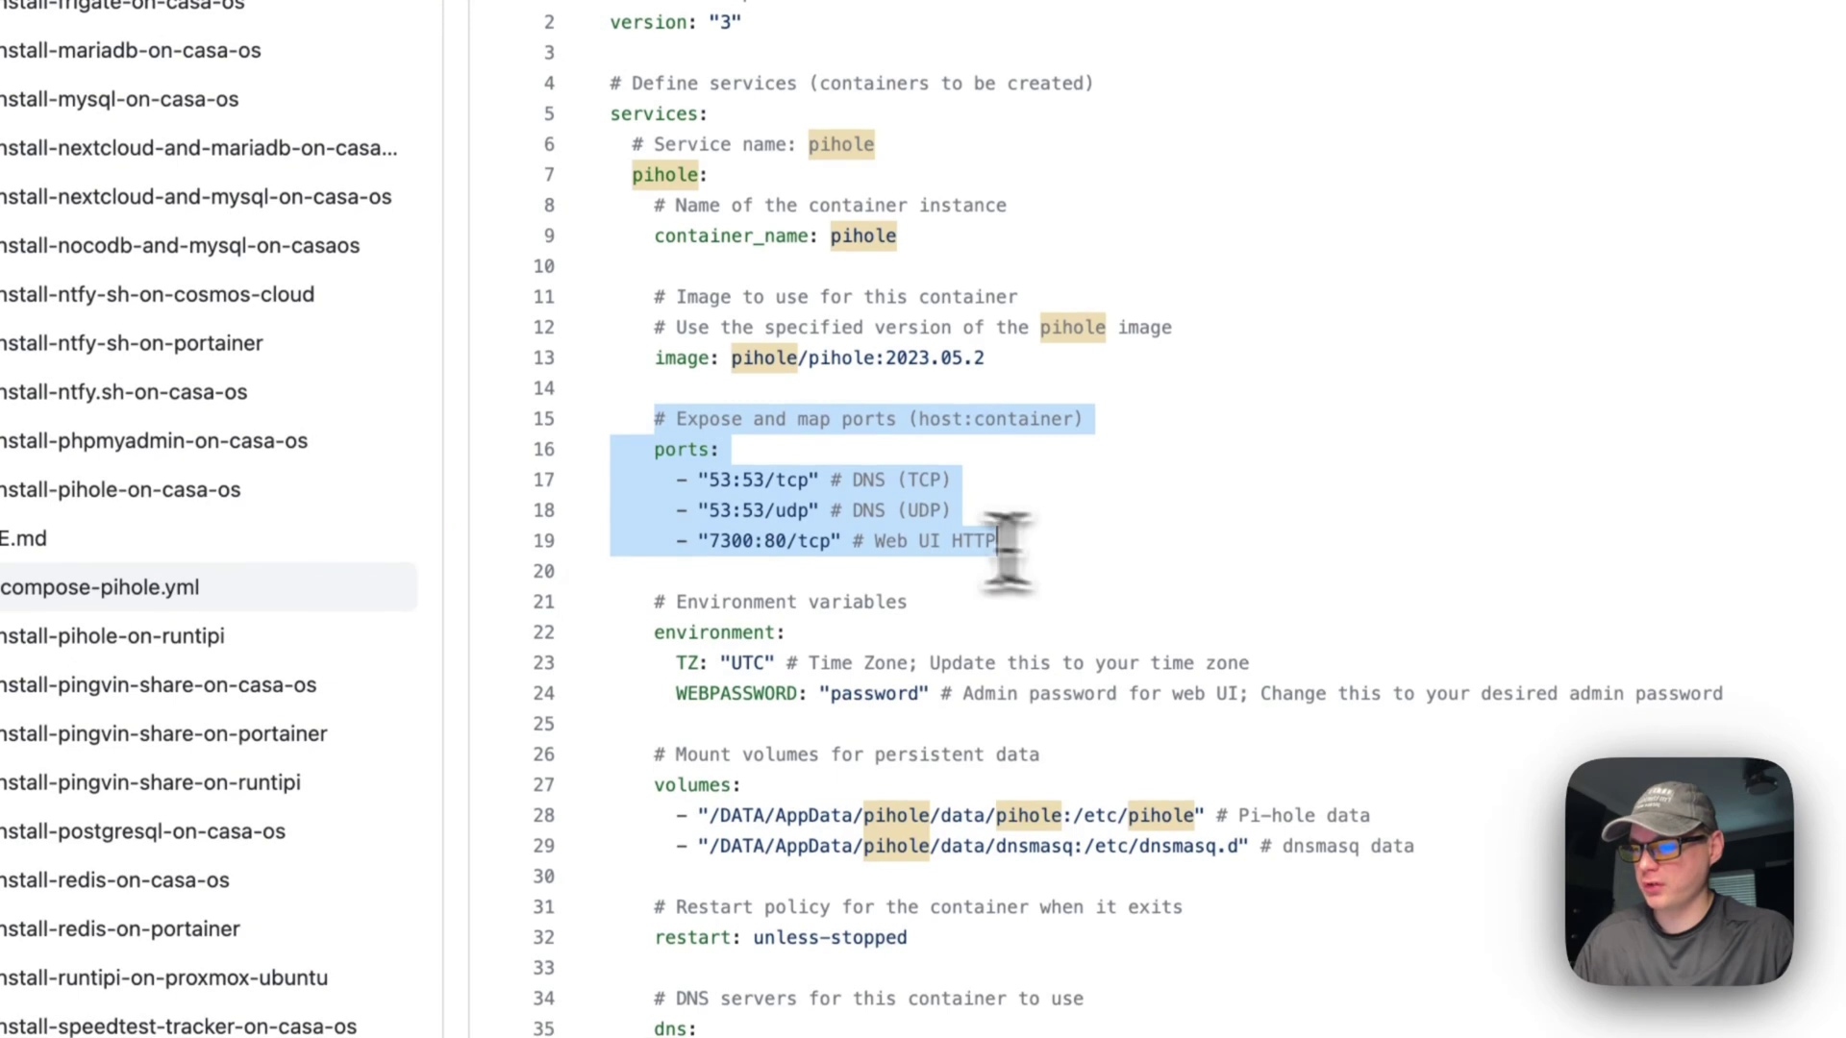
{"action": "left_click", "coordinate": [718, 474]}
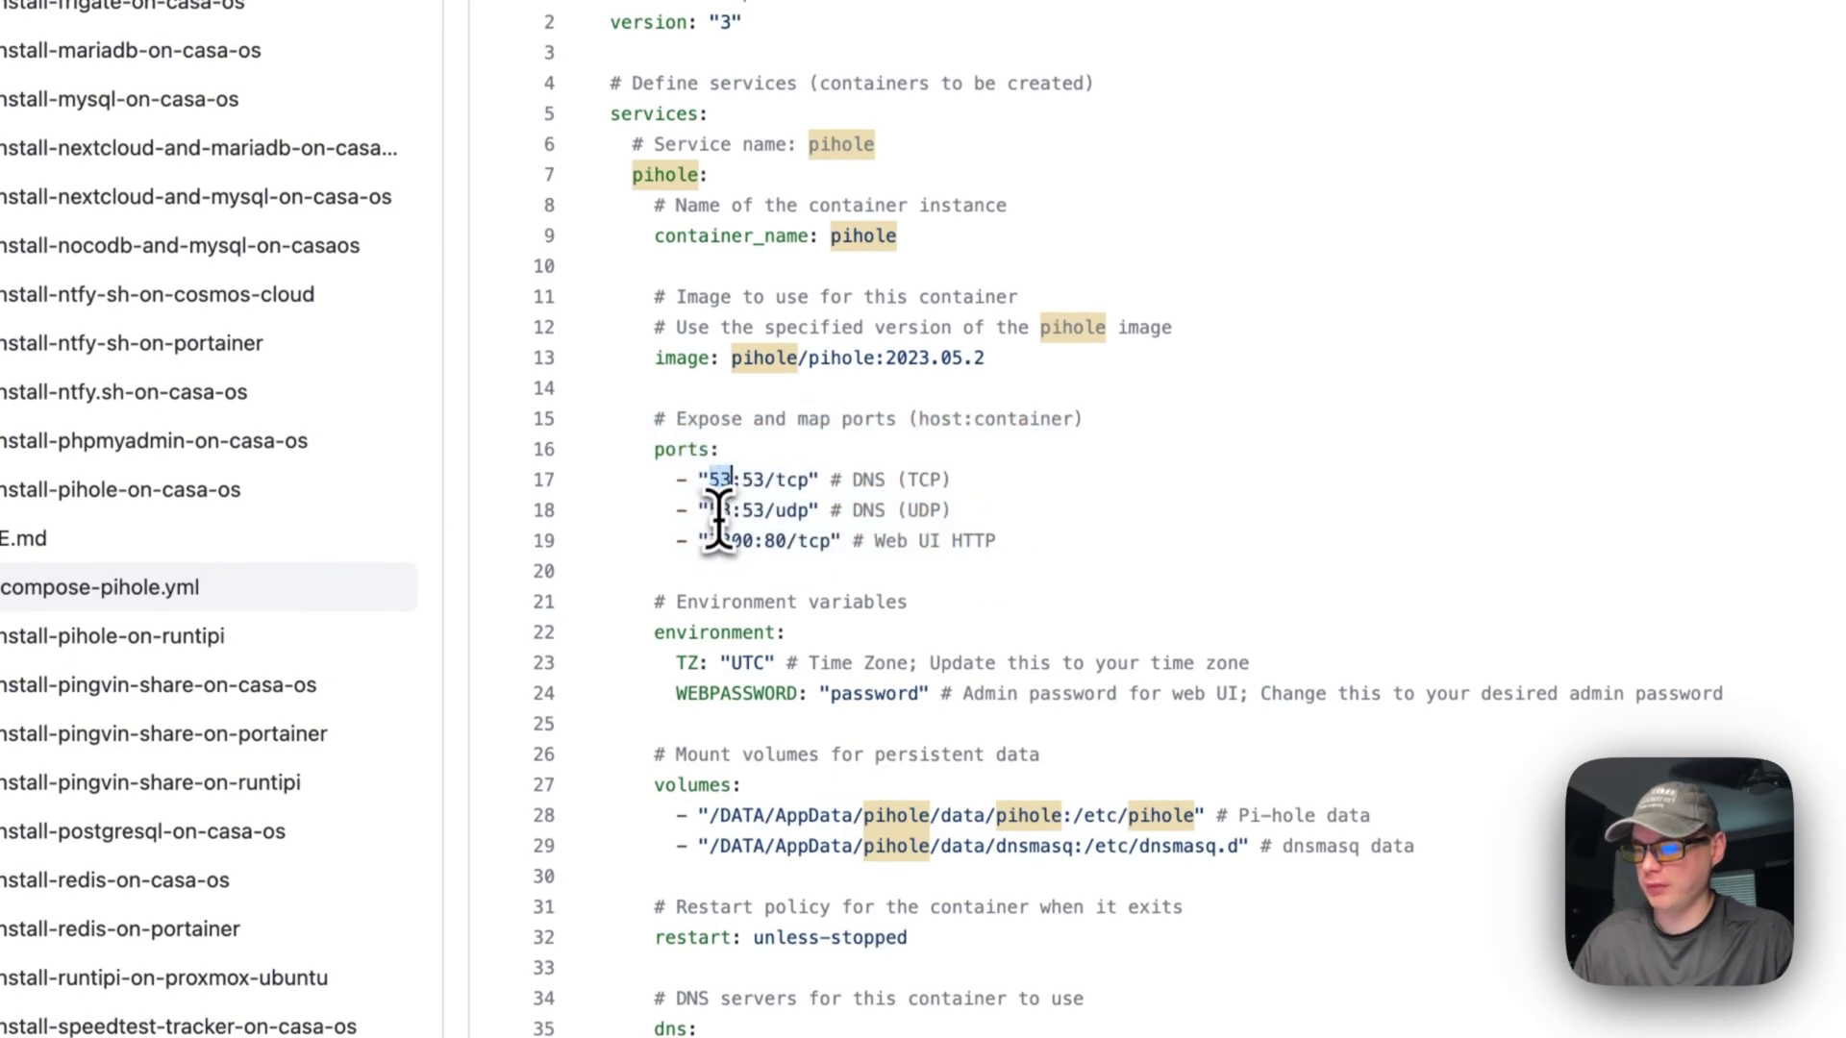
{"action": "double_click", "coordinate": [719, 509]}
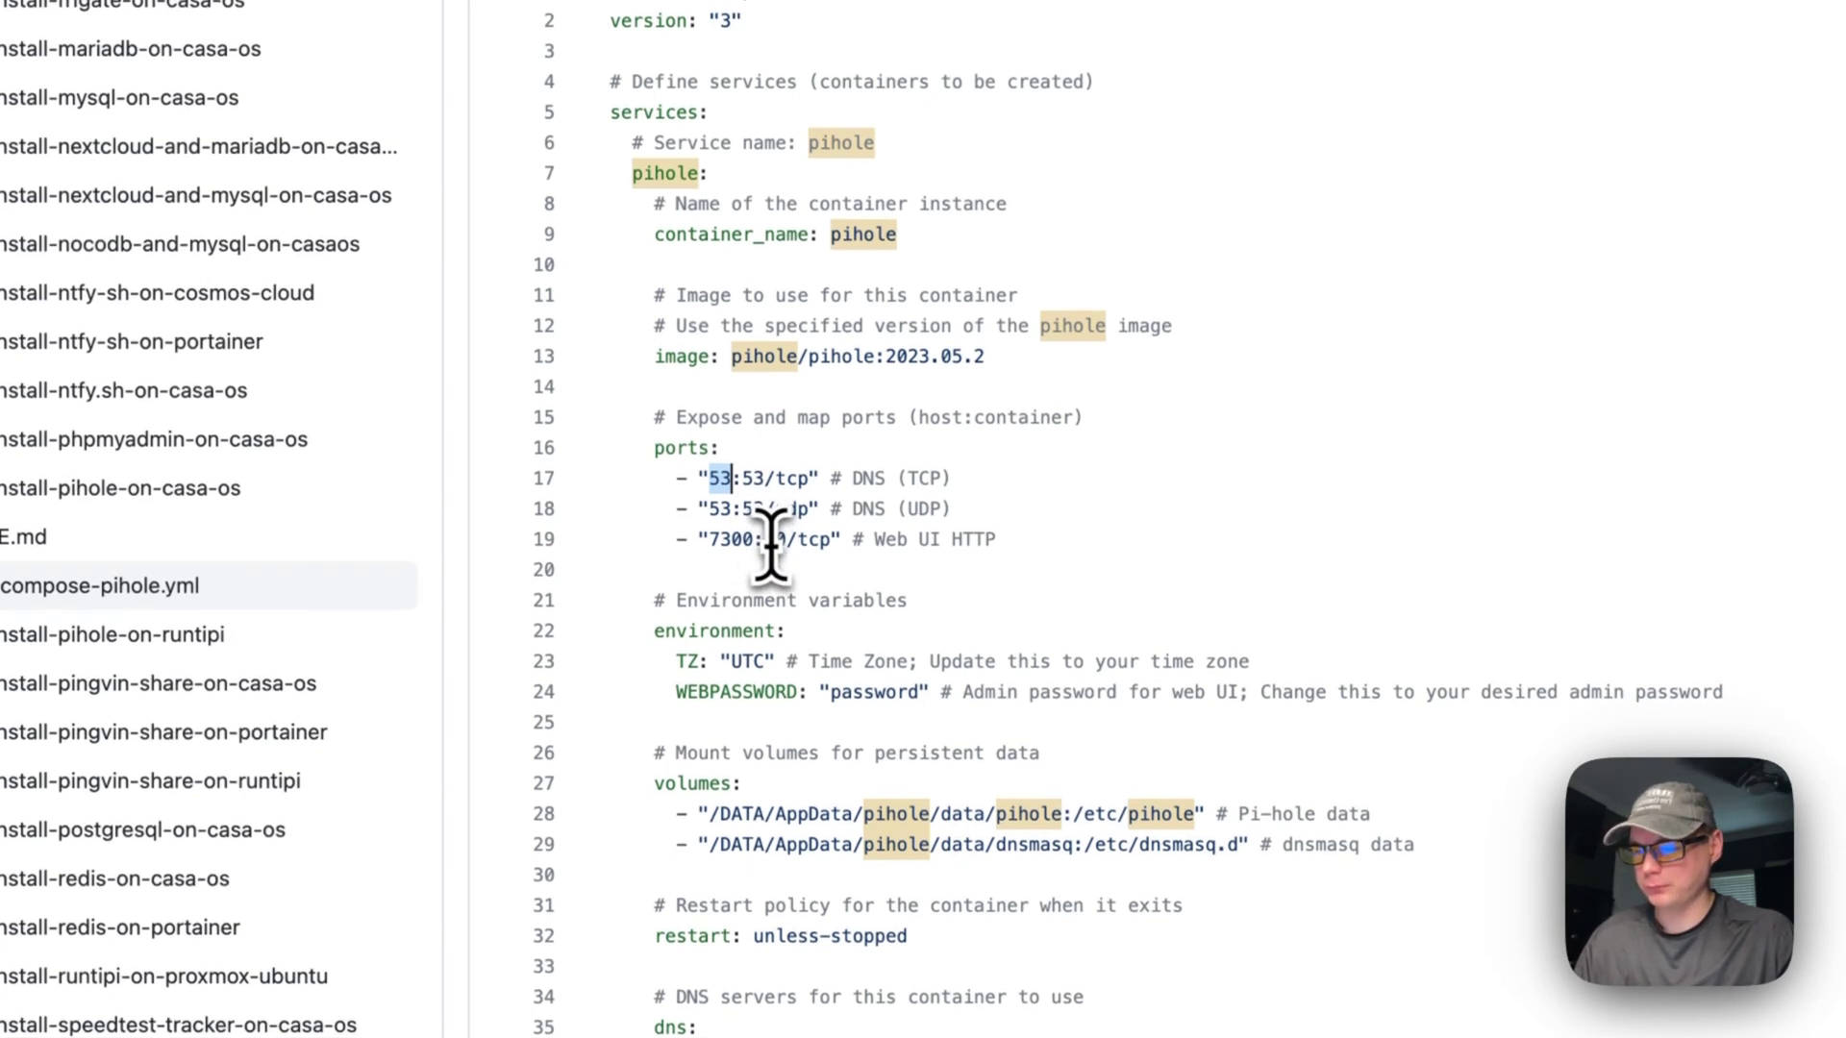
- Review the environment variables for the time zone and the web UI admin password in the Compose file
{"action": "left_click_drag", "start_coordinate": [654, 602], "coordinate": [906, 602]}
{"action": "left_click_drag", "start_coordinate": [1163, 527], "coordinate": [1307, 614]}
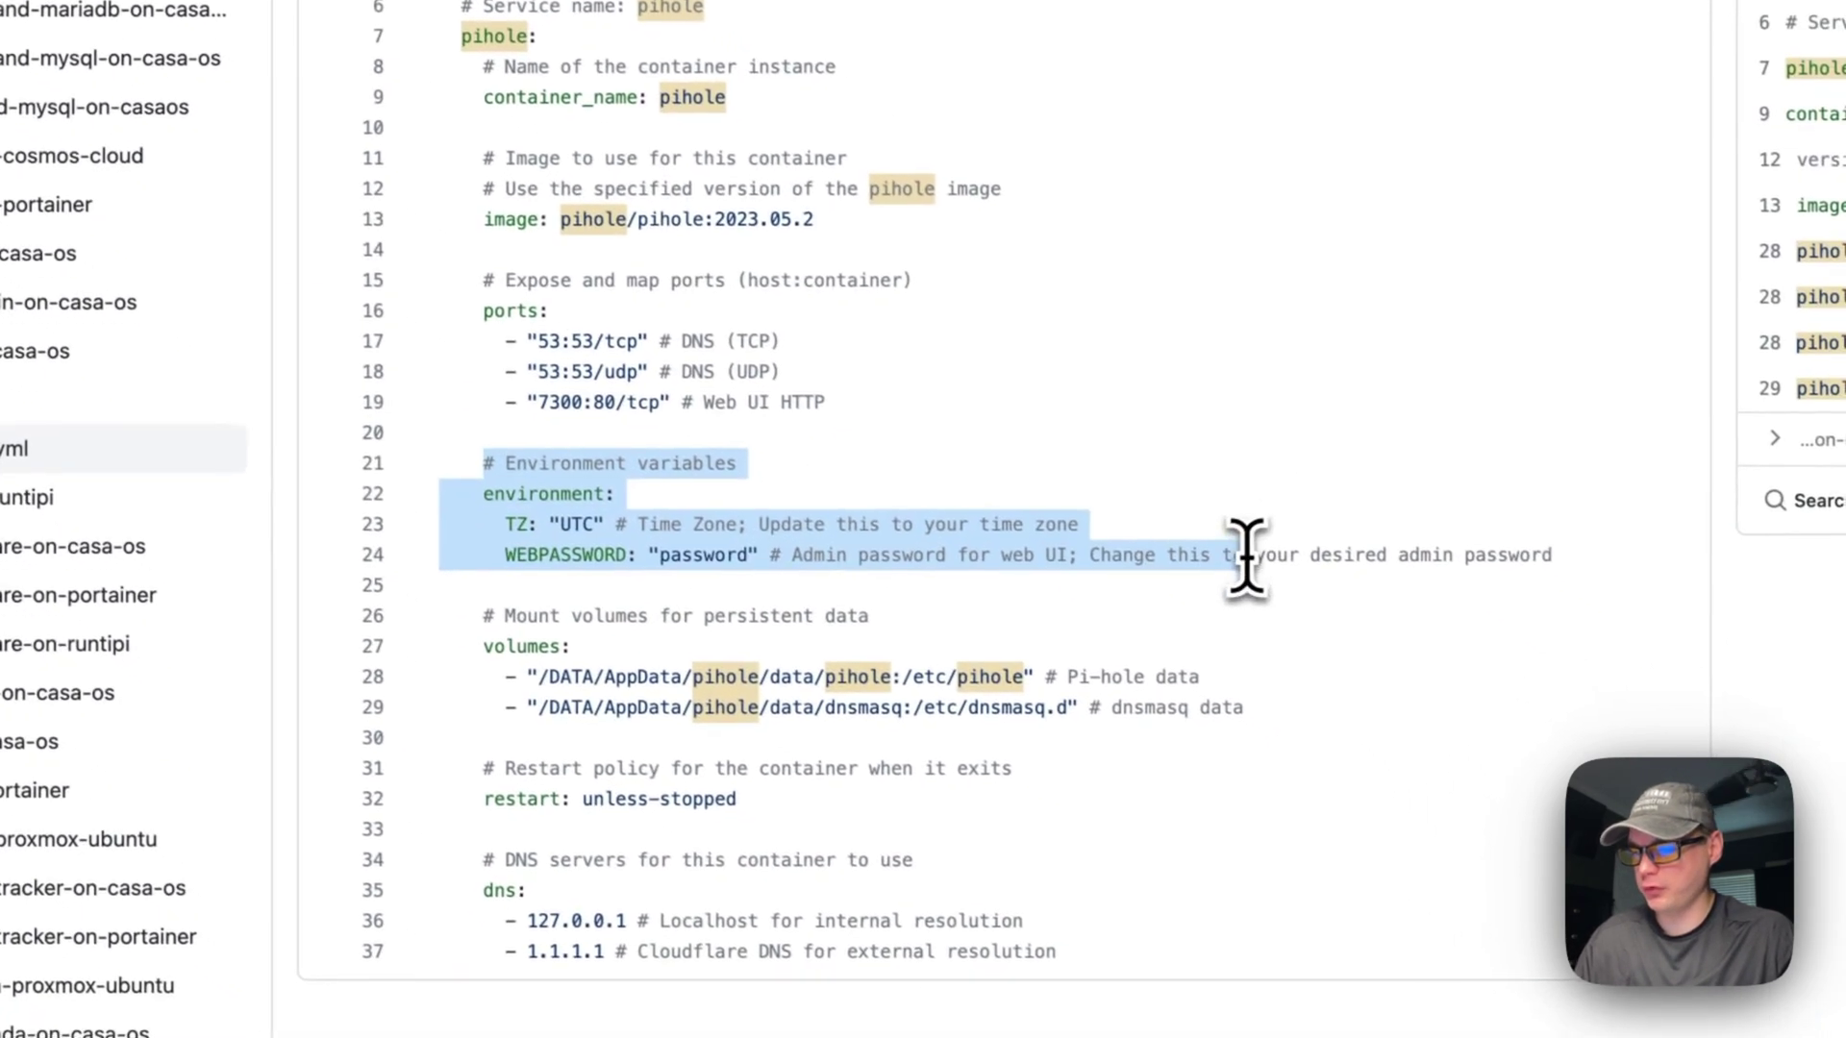
{"action": "left_click", "coordinate": [590, 584]}
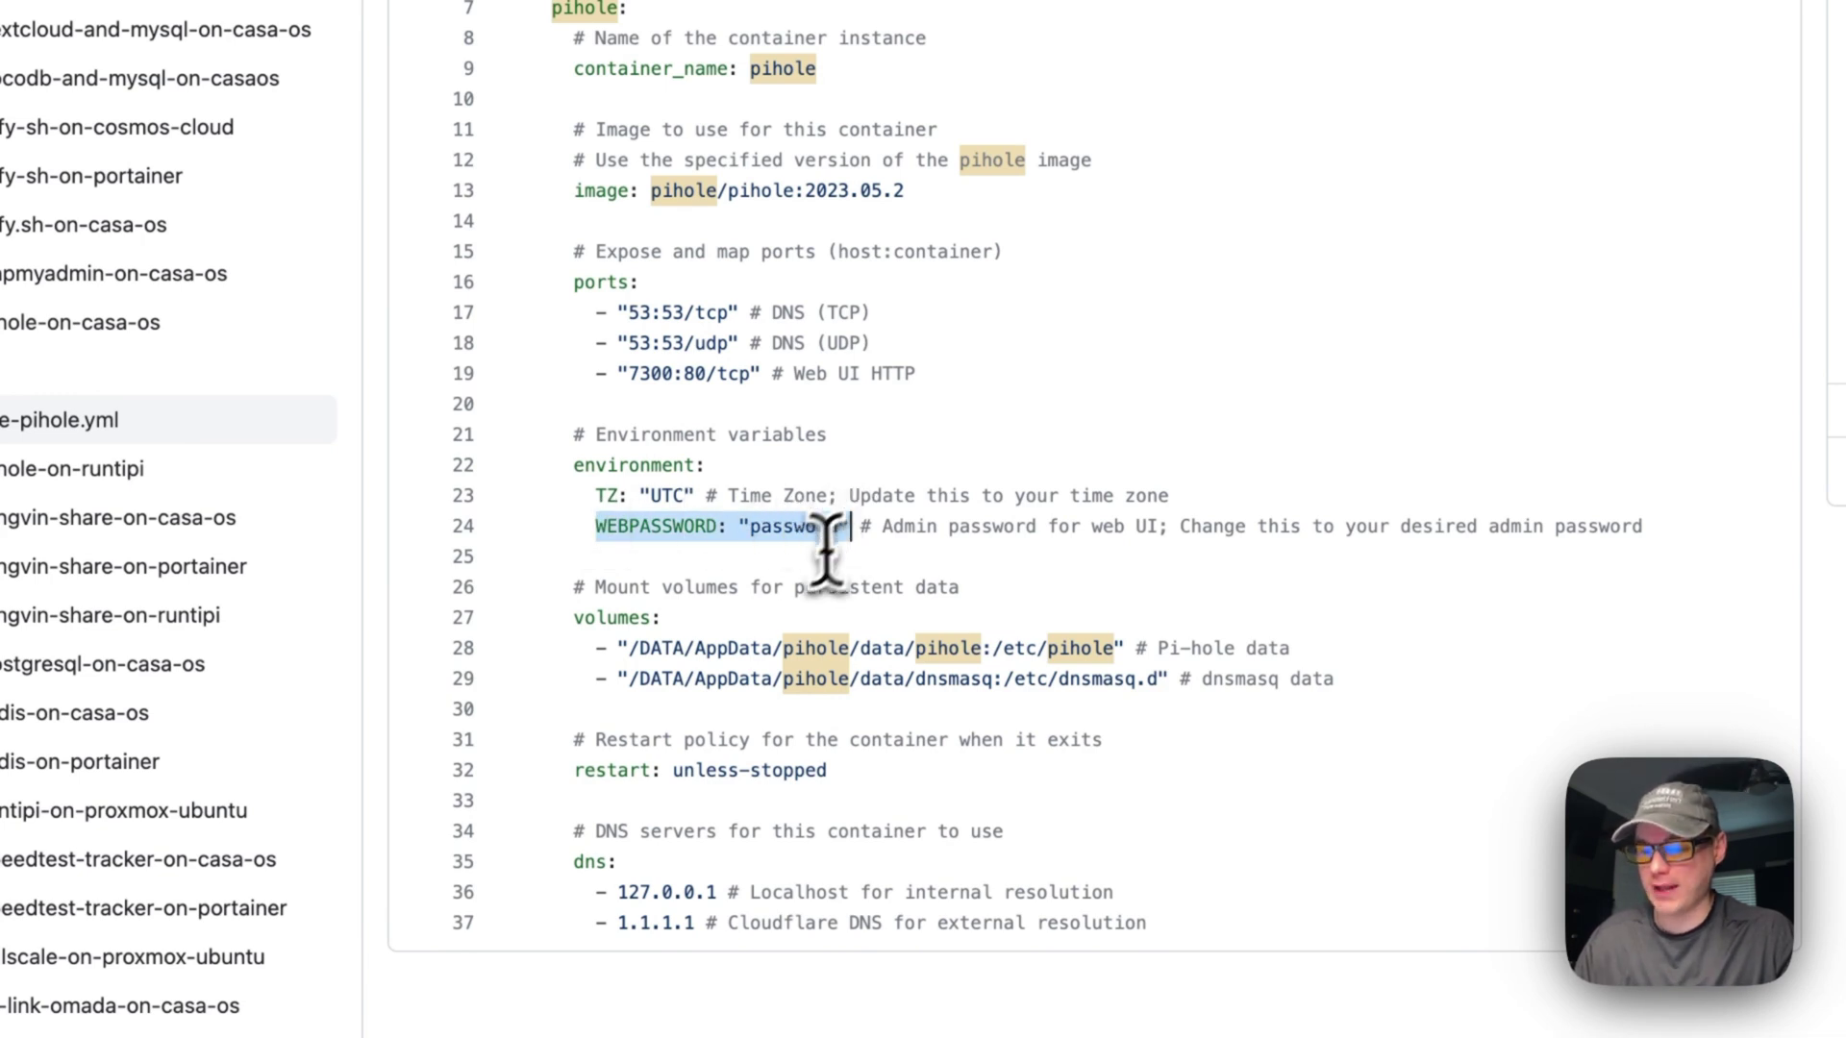
{"action": "double_click", "coordinate": [794, 533]}
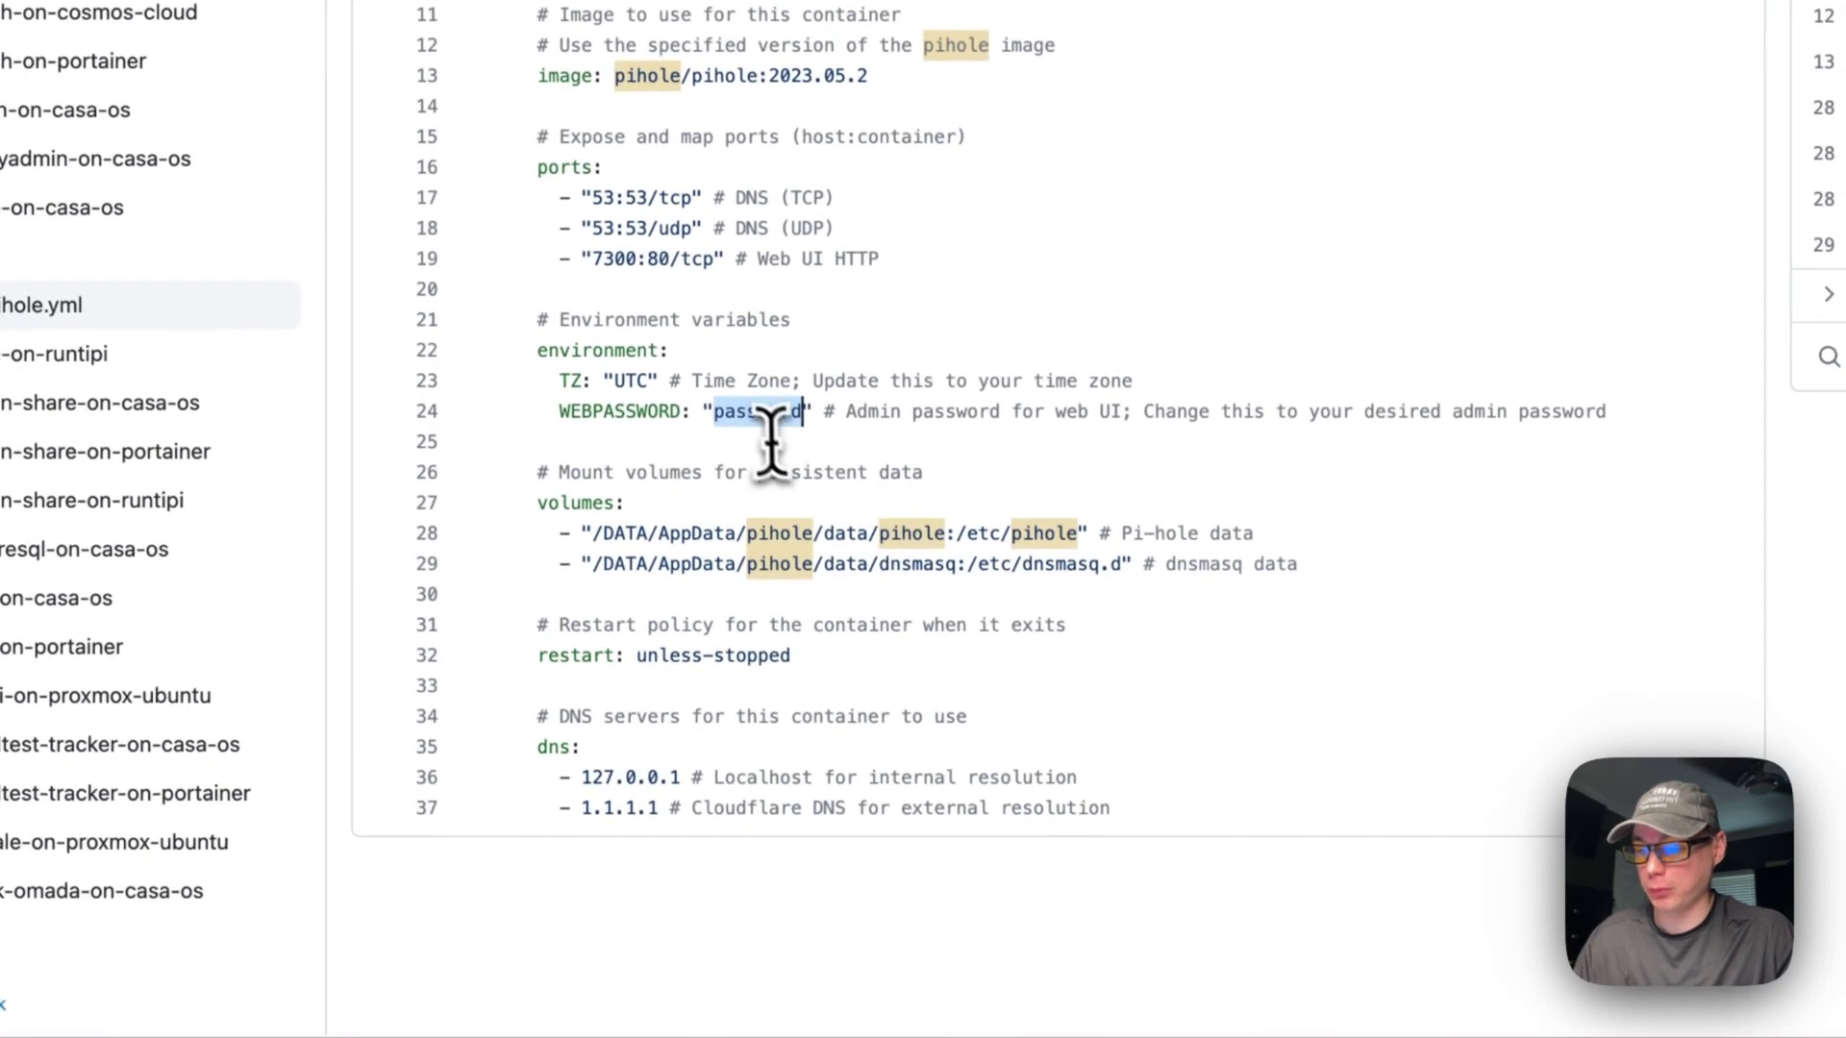
- Examine the volume mappings for the Pi-hole and dnsmasq data, comparing their host and container paths
{"action": "left_click_drag", "start_coordinate": [536, 472], "coordinate": [1394, 558]}
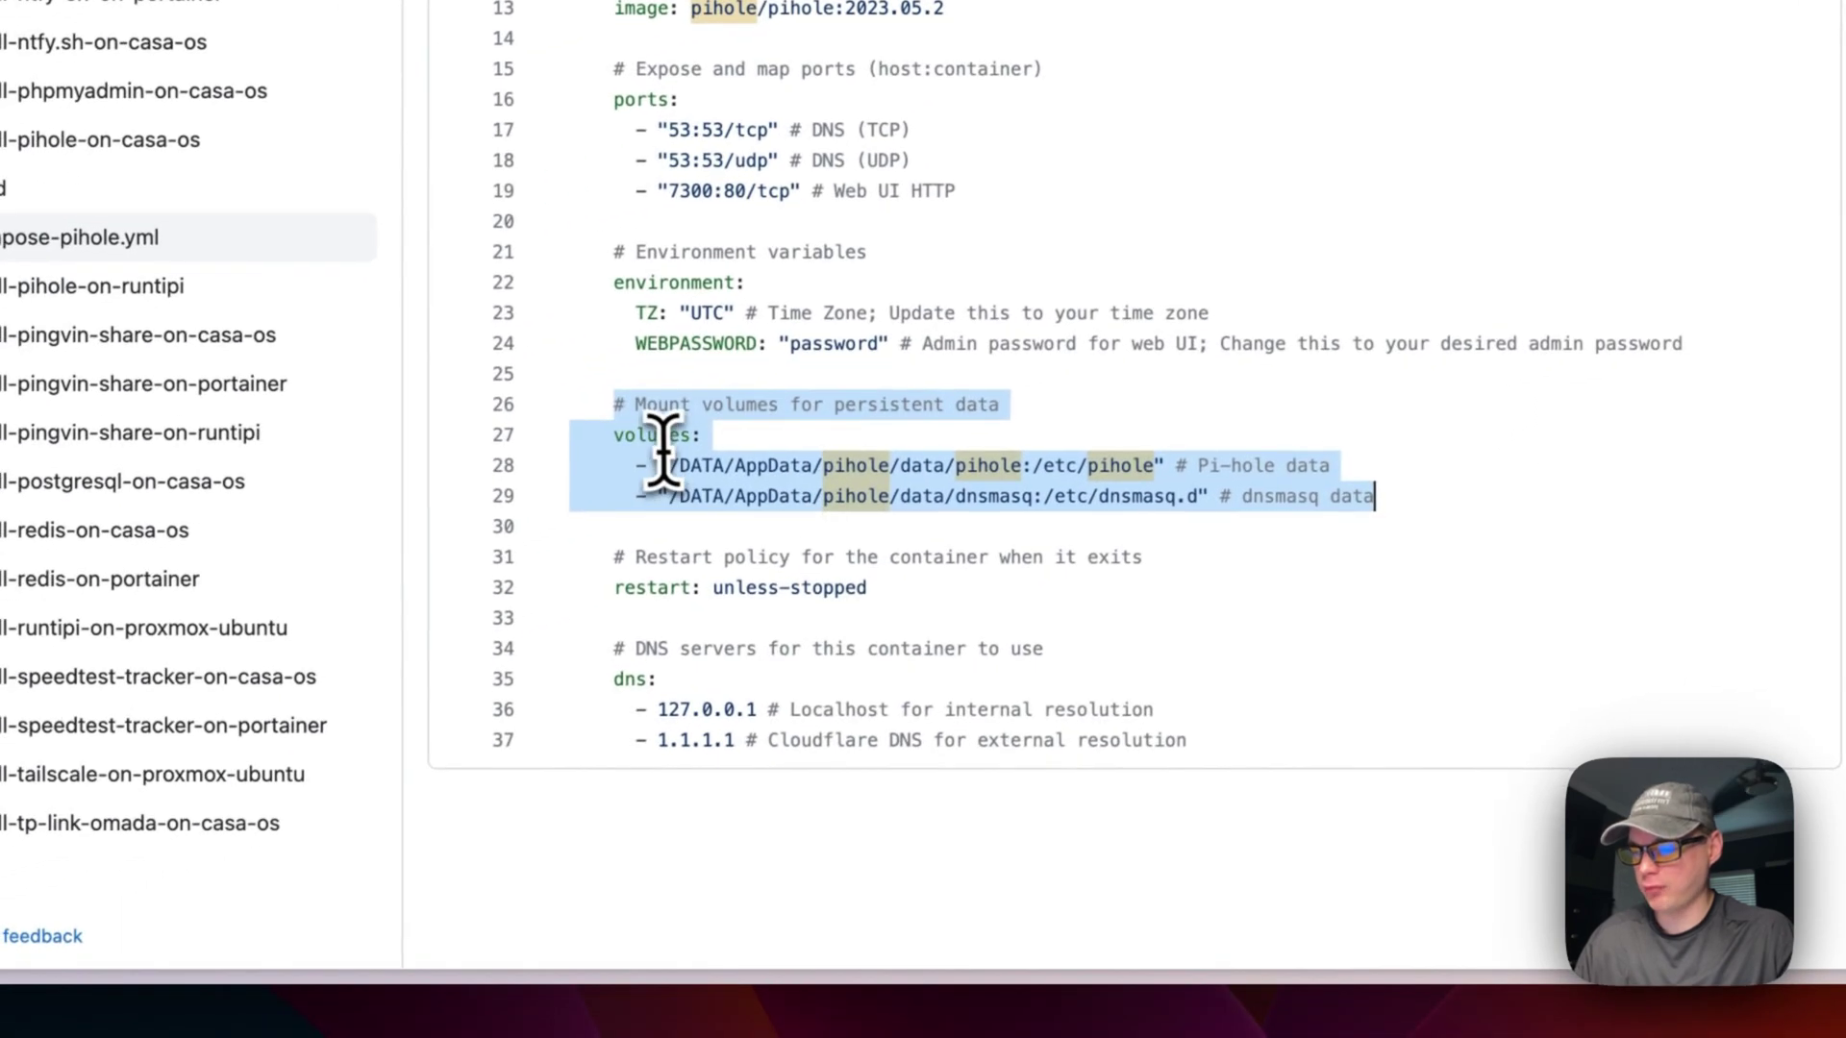
{"action": "left_click", "coordinate": [725, 465]}
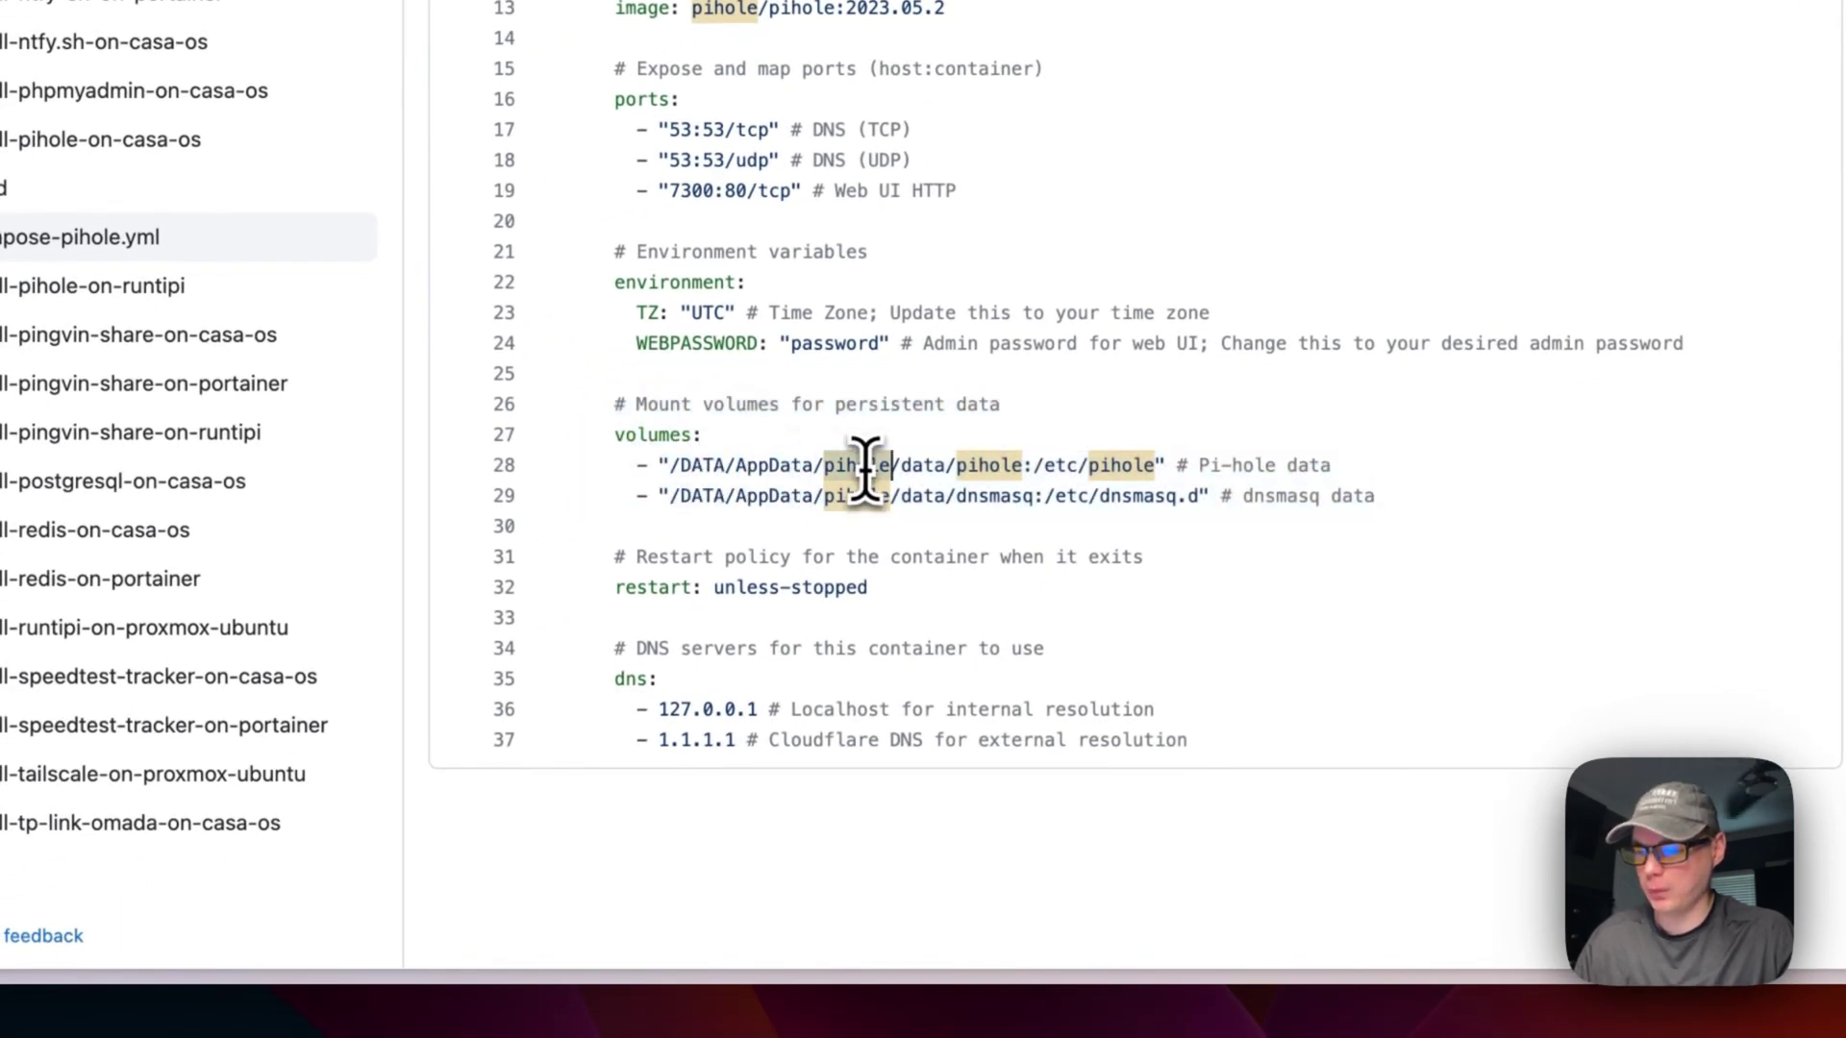
{"action": "left_click", "coordinate": [947, 466]}
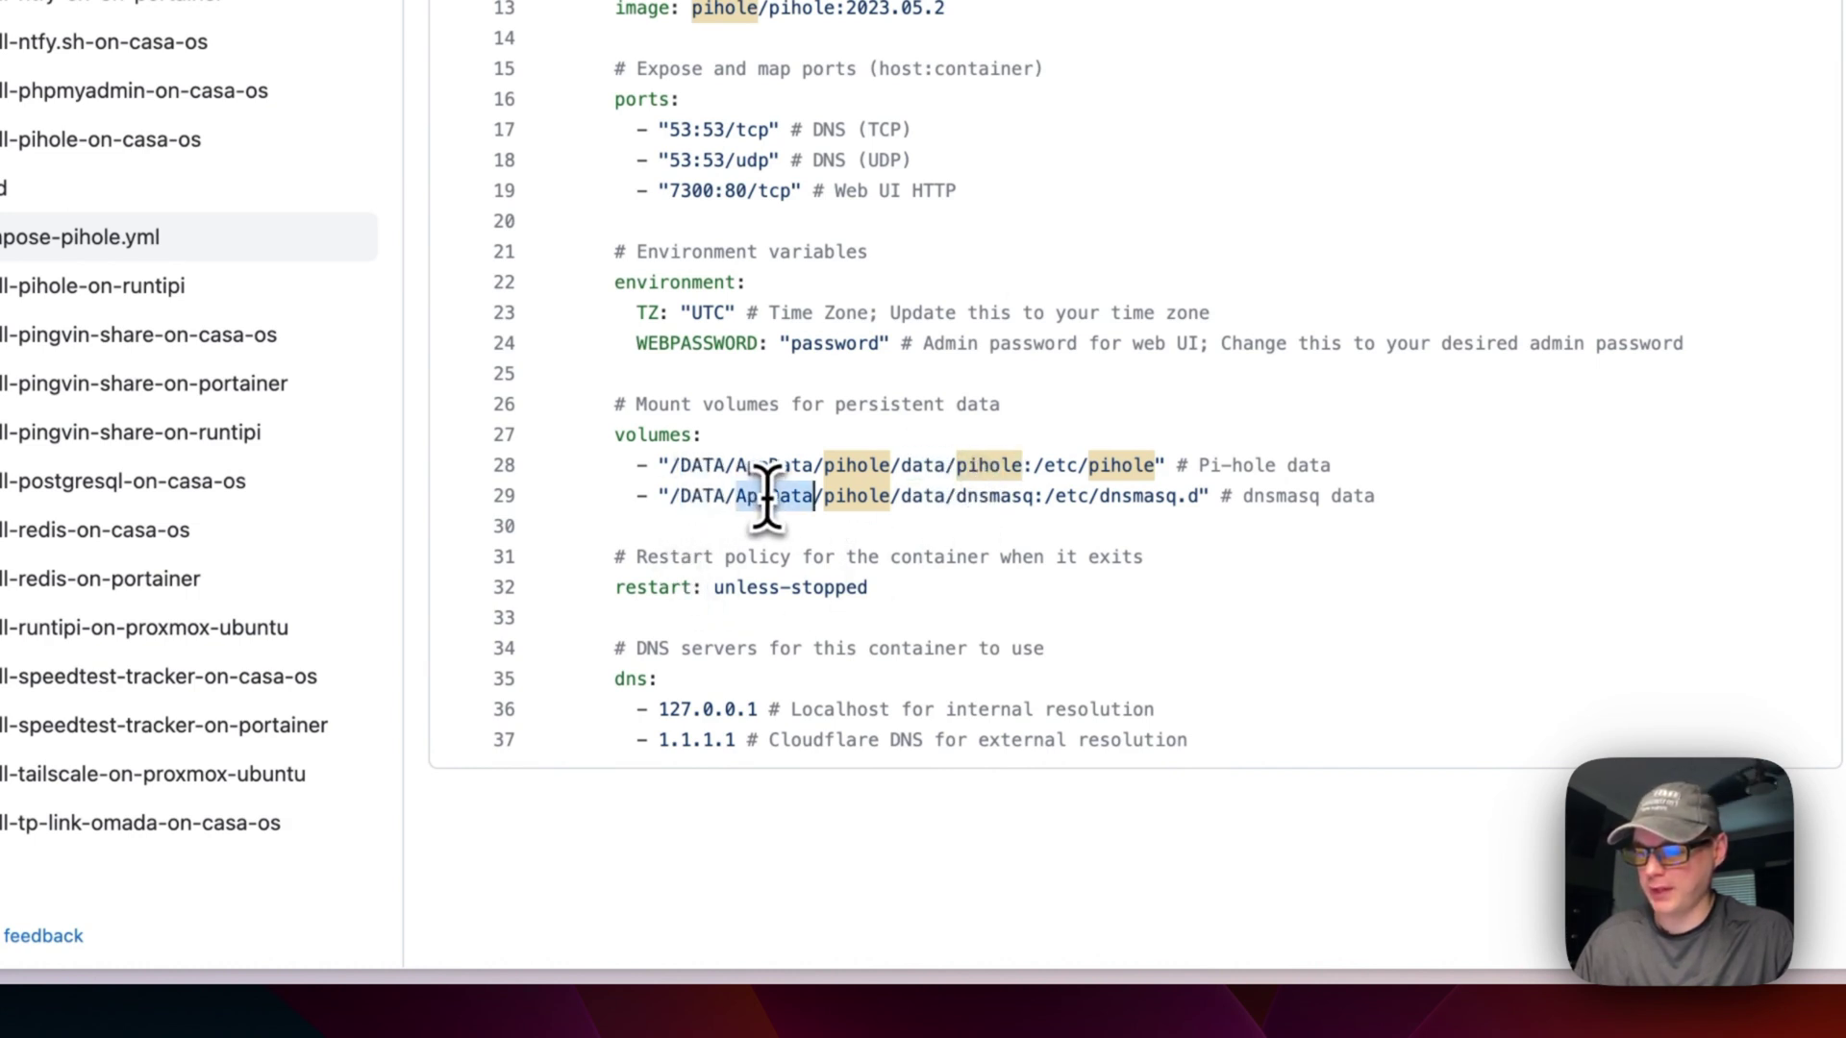
{"action": "double_click", "coordinate": [921, 496]}
{"action": "left_click", "coordinate": [987, 496]}
{"action": "left_click_drag", "start_coordinate": [670, 465], "coordinate": [1154, 467]}
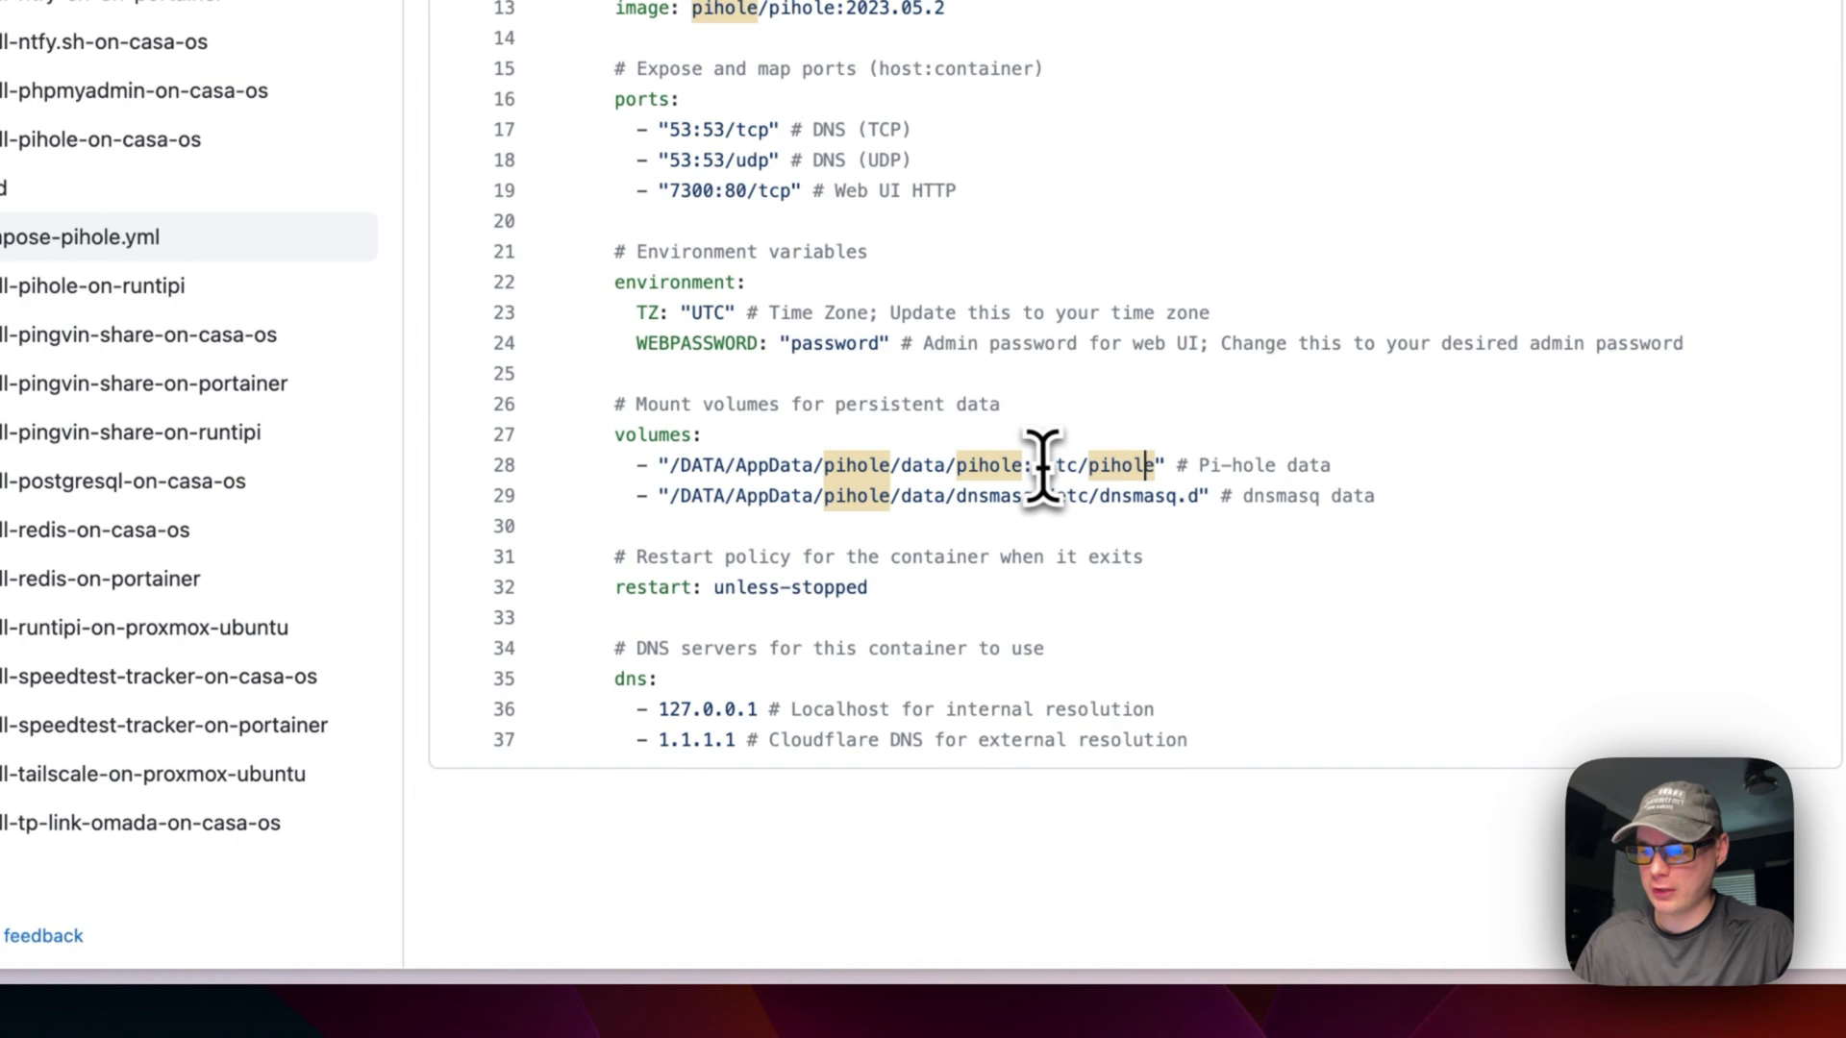
{"action": "left_click", "coordinate": [814, 466], "text": "shift"}
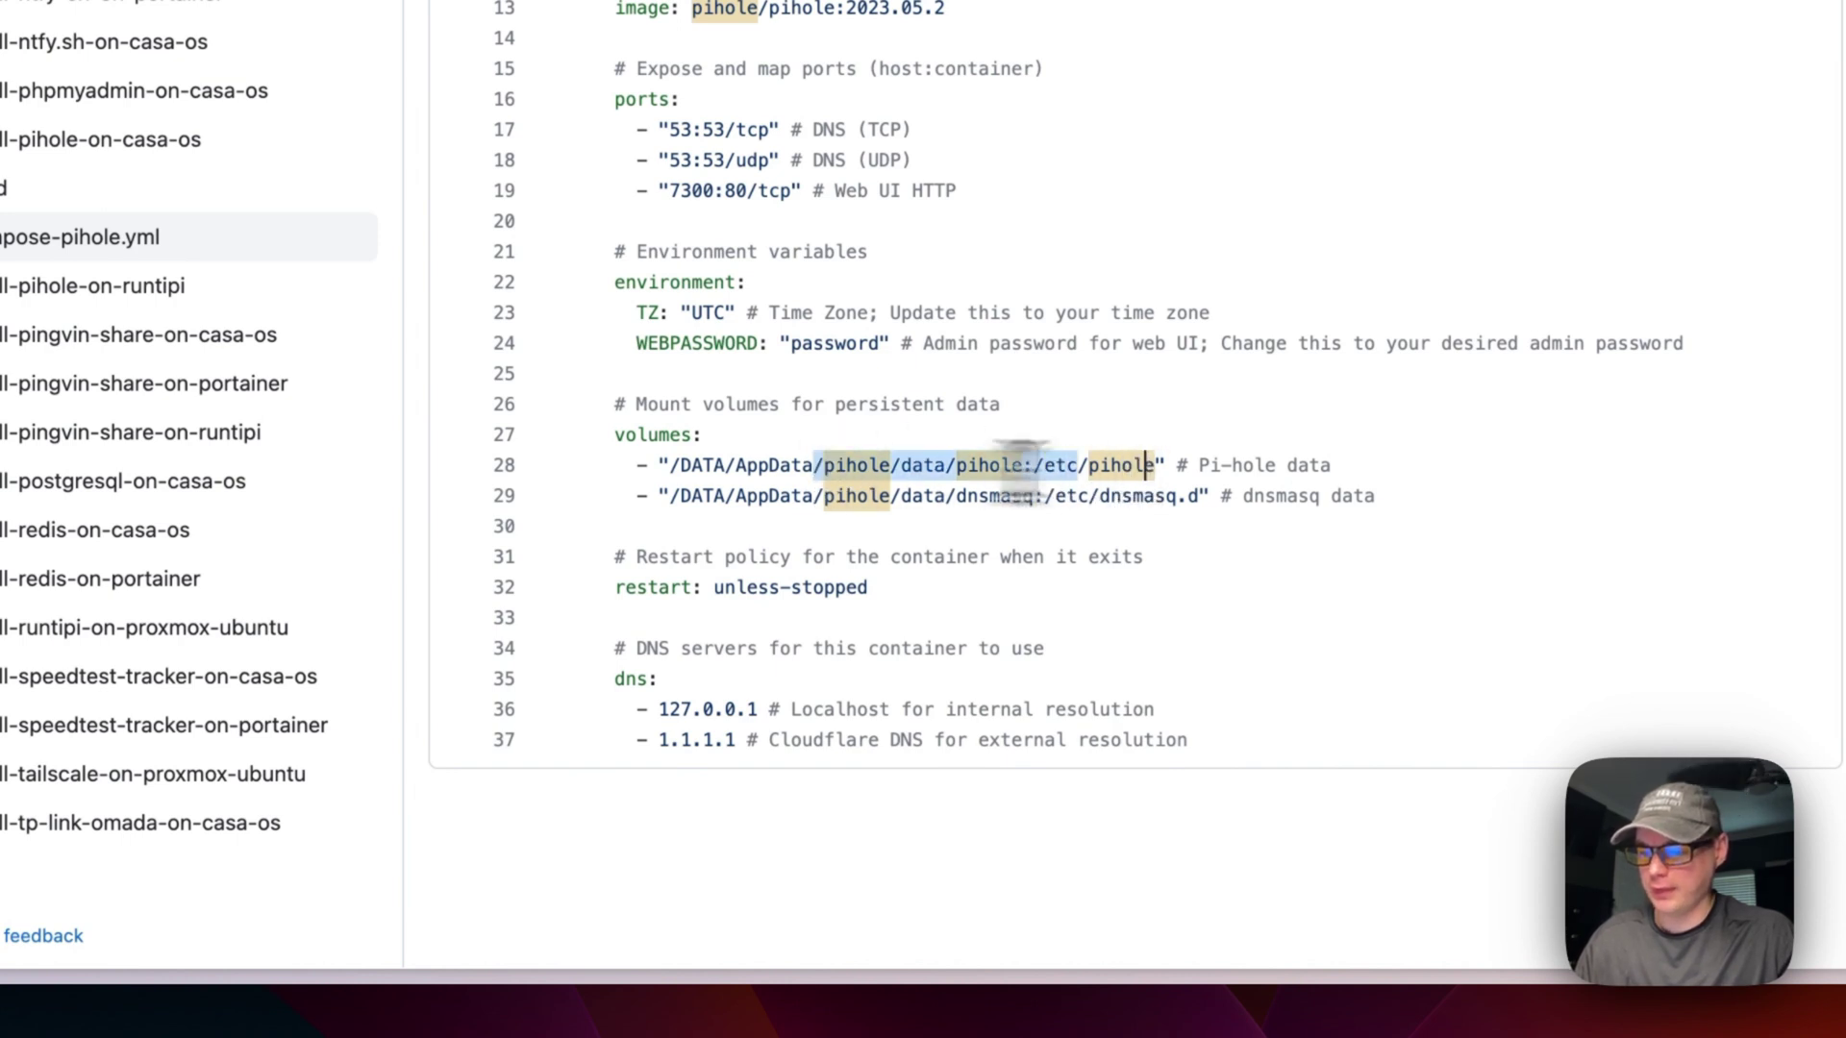
{"action": "left_click_drag", "start_coordinate": [1045, 496], "coordinate": [1168, 495]}
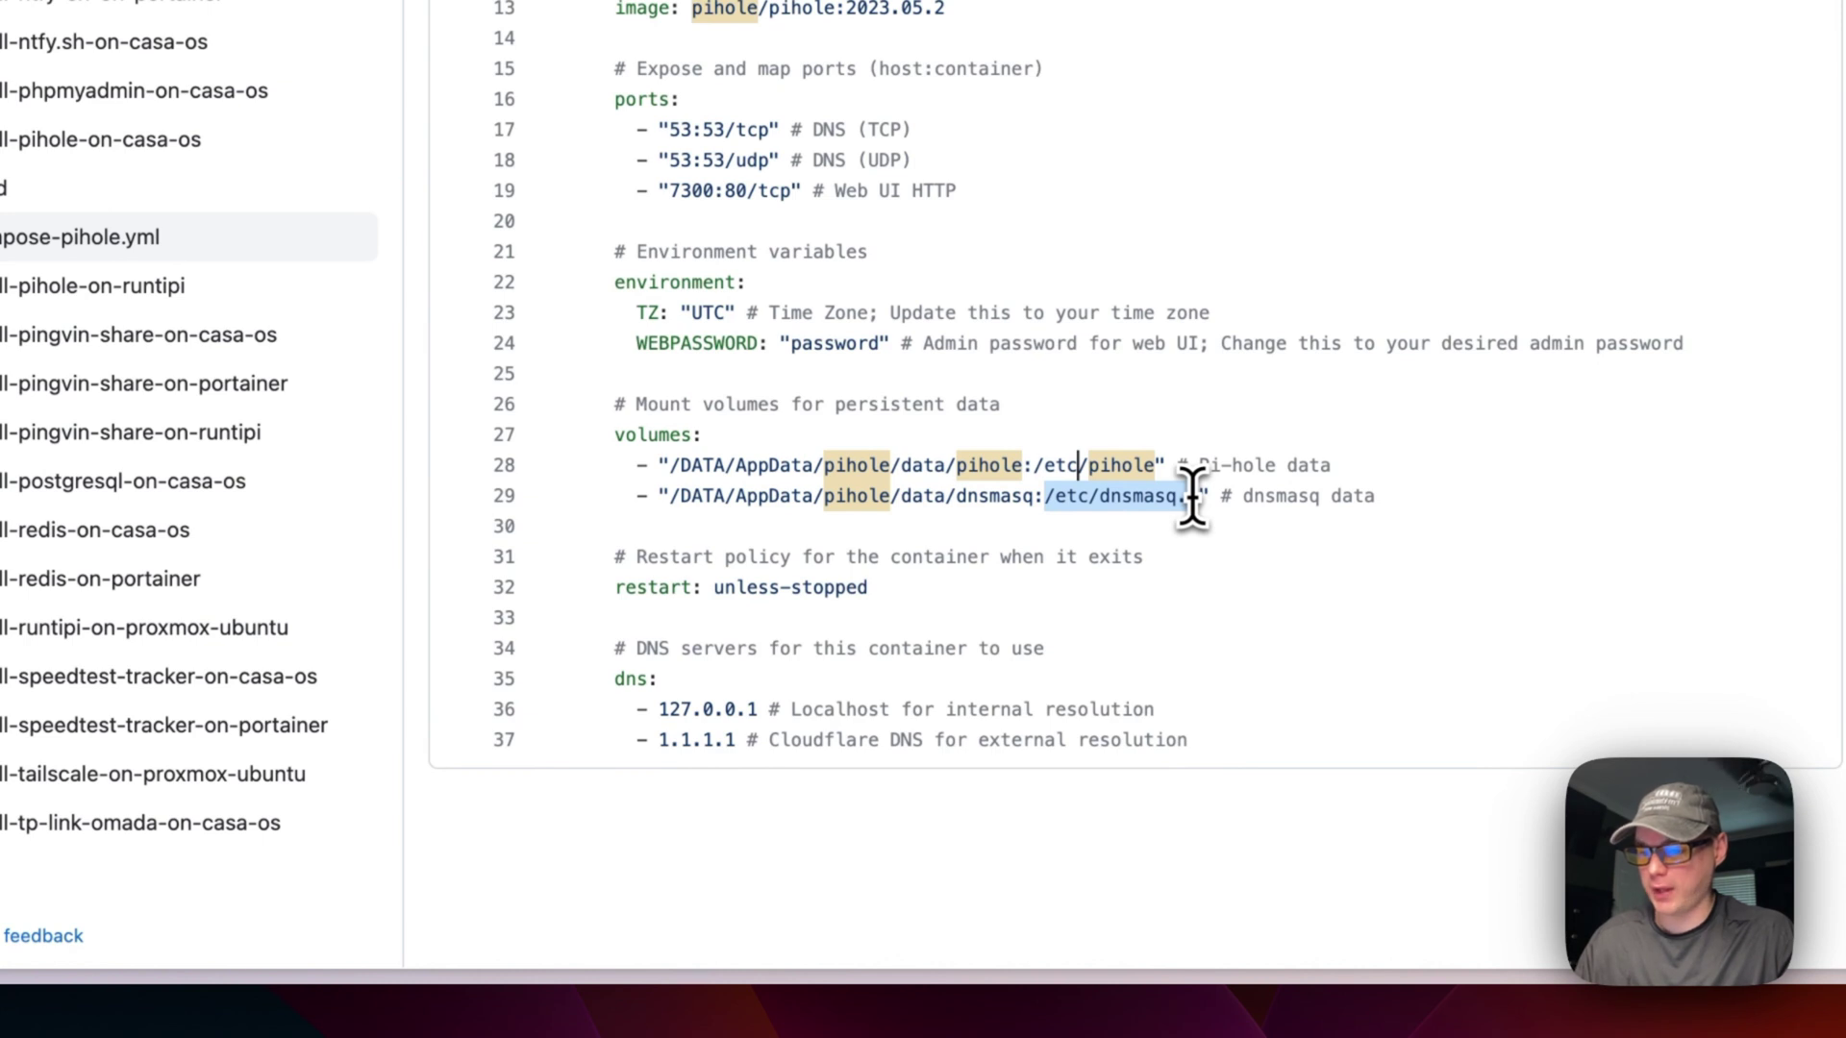
{"action": "left_click_drag", "start_coordinate": [669, 465], "coordinate": [934, 466]}
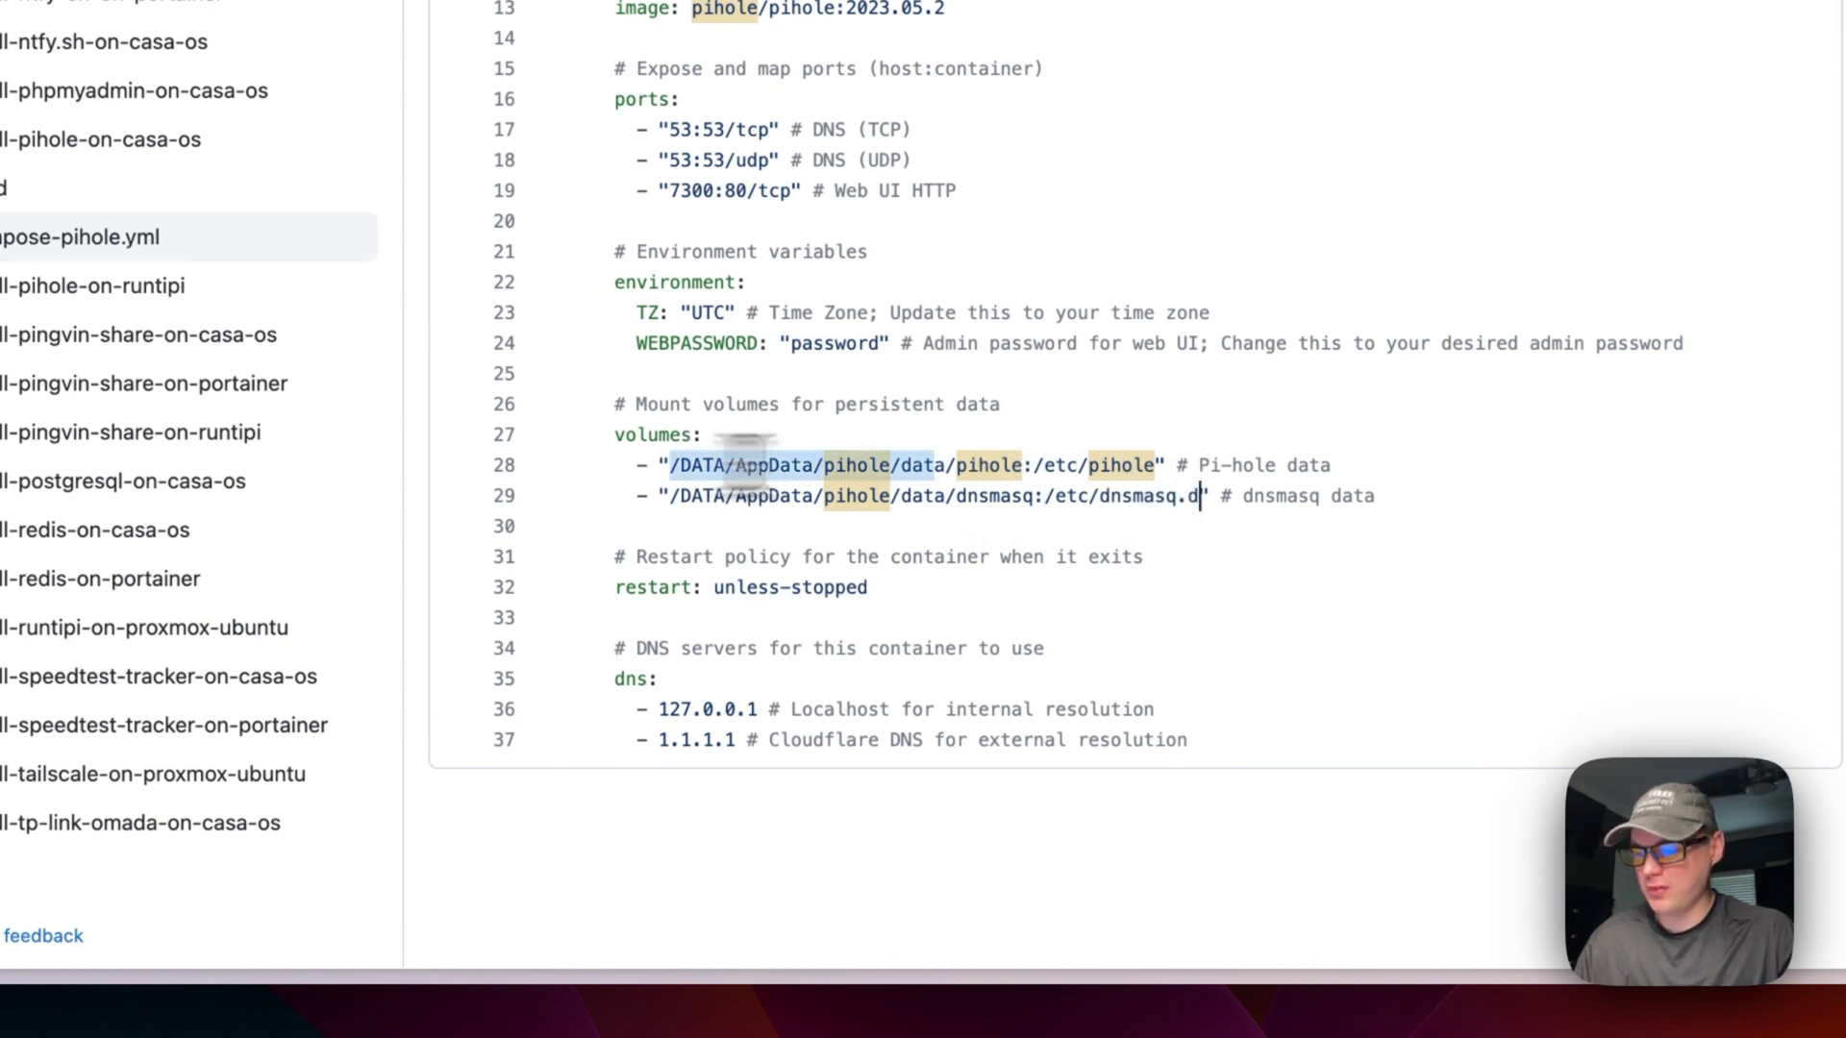
{"action": "left_click", "coordinate": [1174, 464], "text": "shift"}
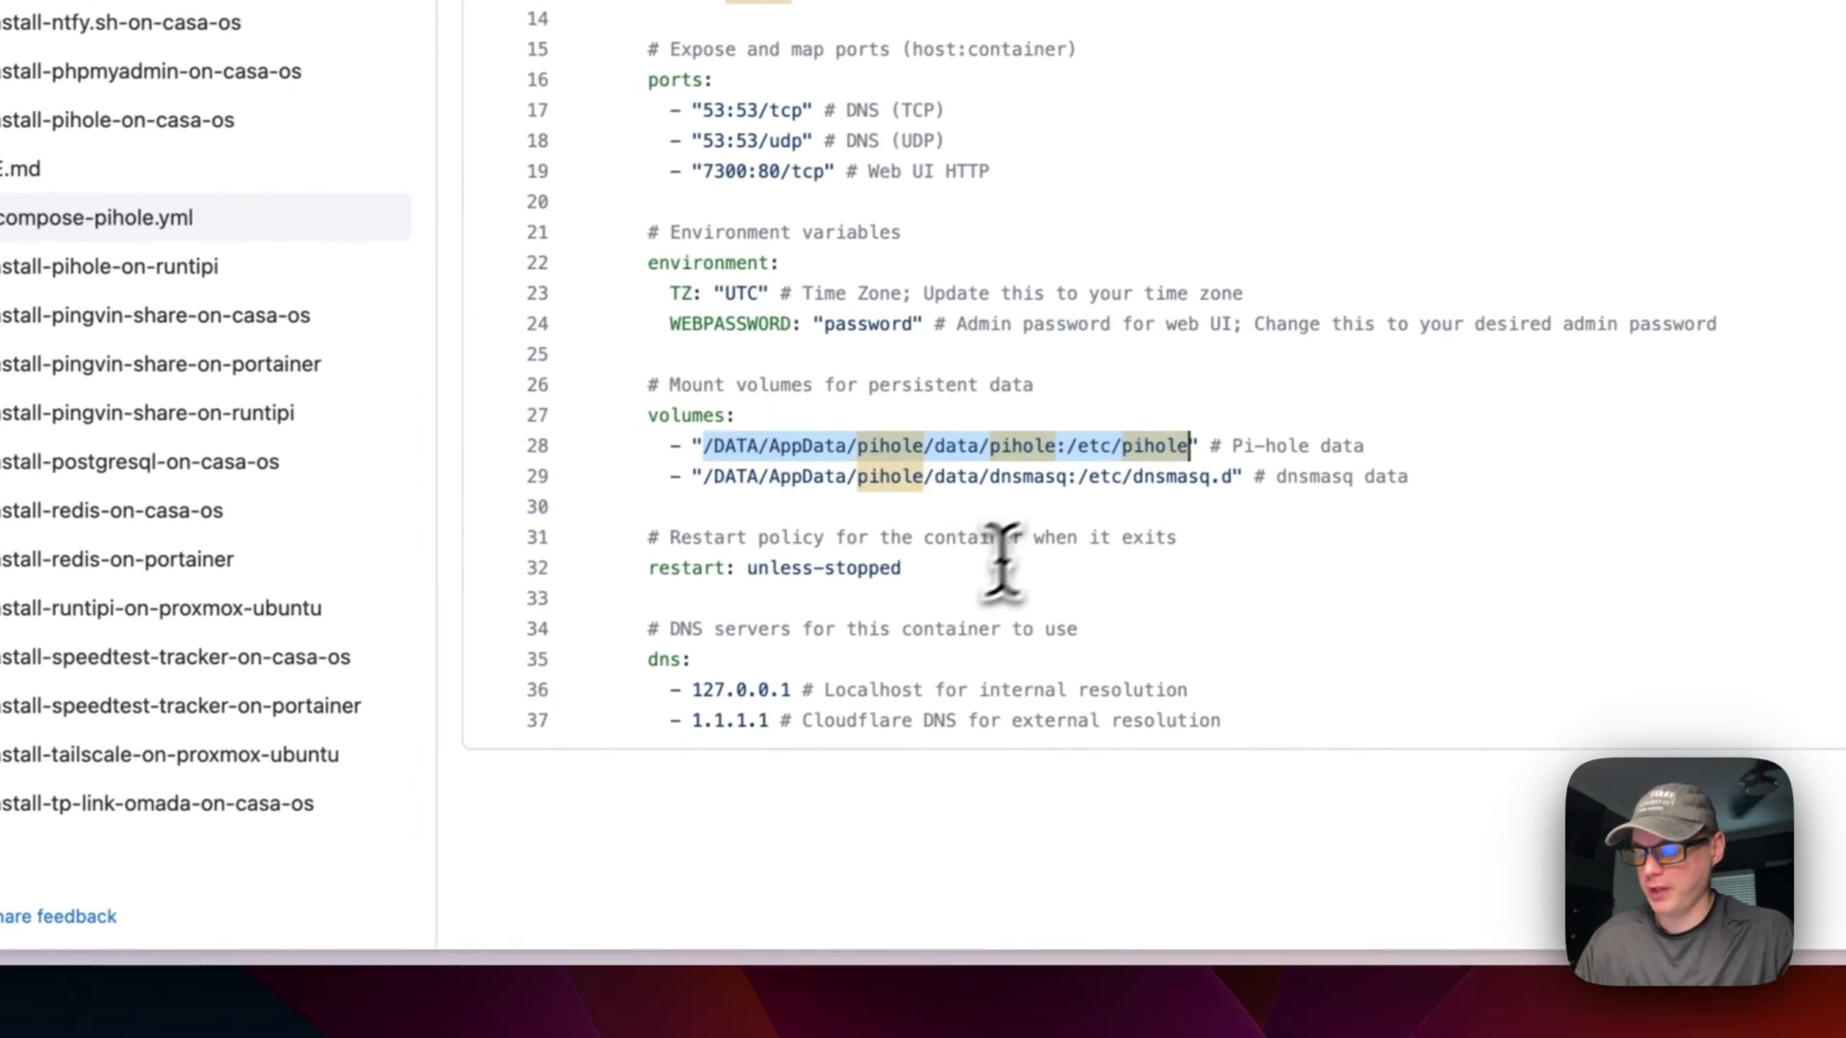
{"action": "left_click_drag", "start_coordinate": [714, 440], "coordinate": [1071, 440]}
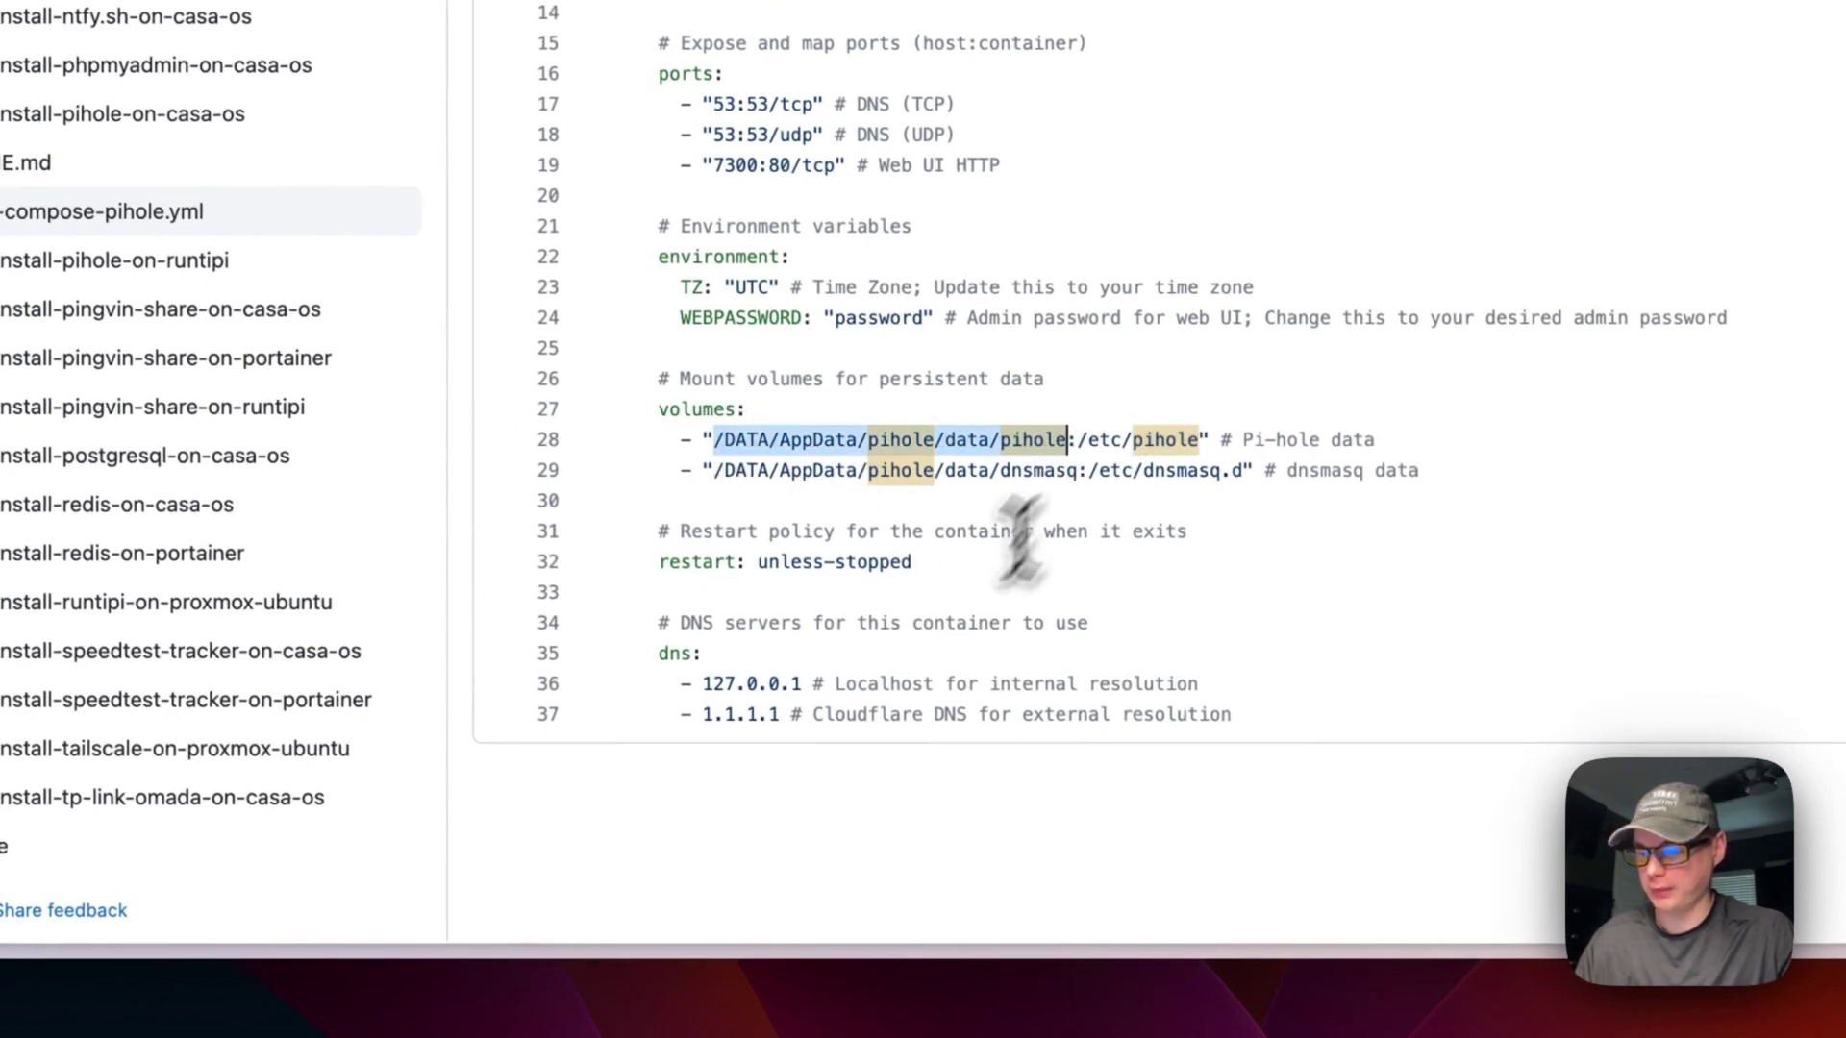
- Review the container's restart policy and its internal and external DNS server entries at the end of the Compose file
{"action": "left_click_drag", "start_coordinate": [658, 531], "coordinate": [921, 552]}
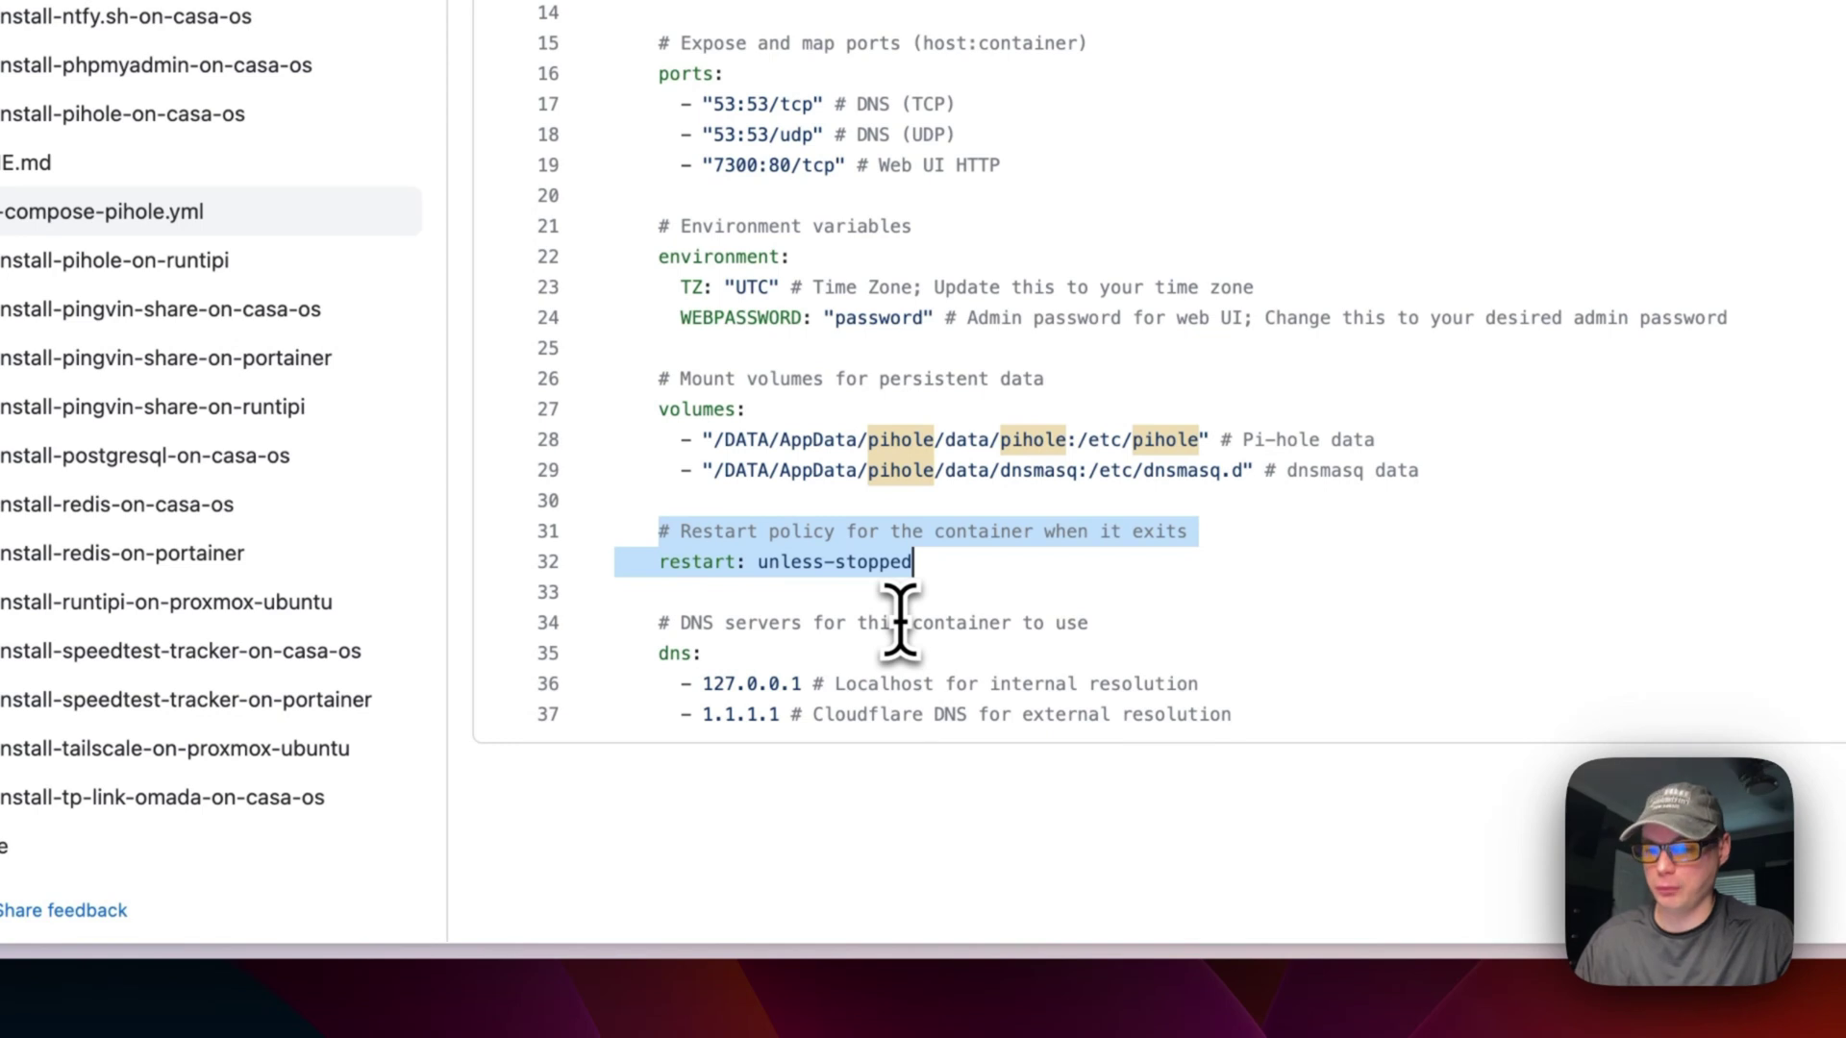
{"action": "left_click_drag", "start_coordinate": [662, 622], "coordinate": [1168, 735]}
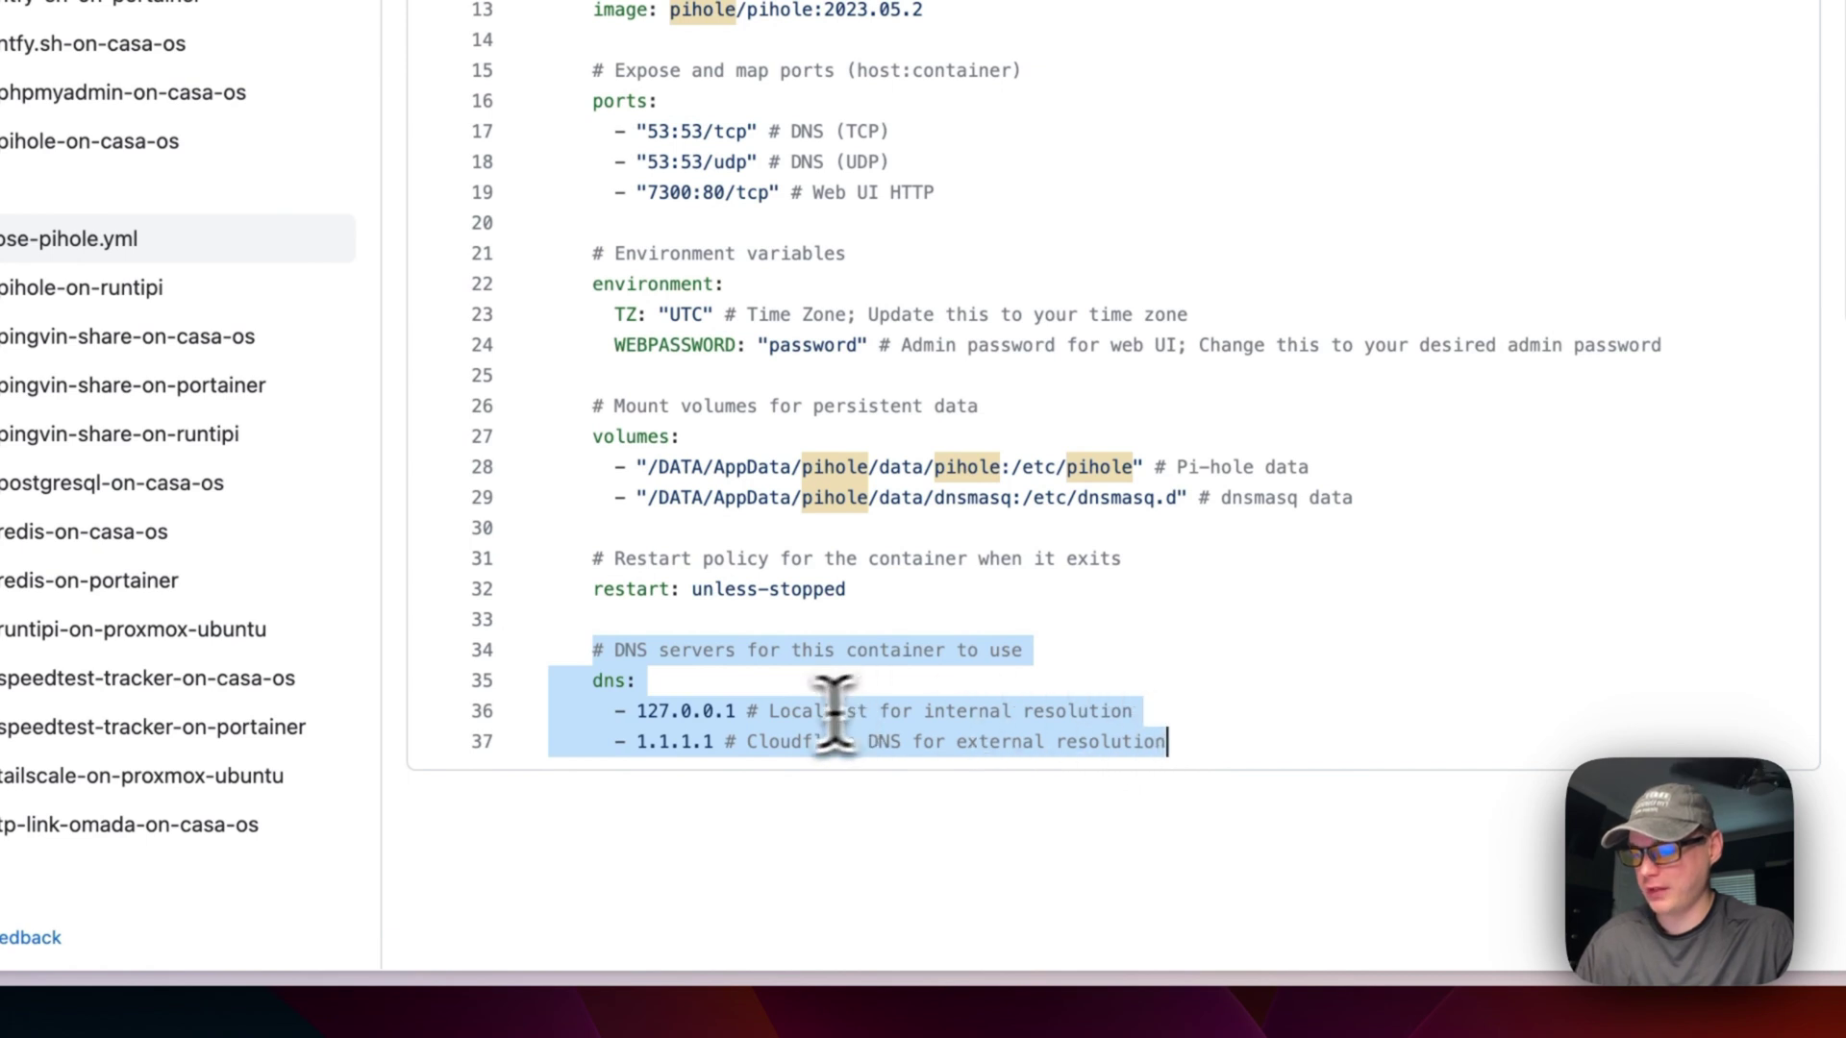
{"action": "double_click", "coordinate": [640, 712]}
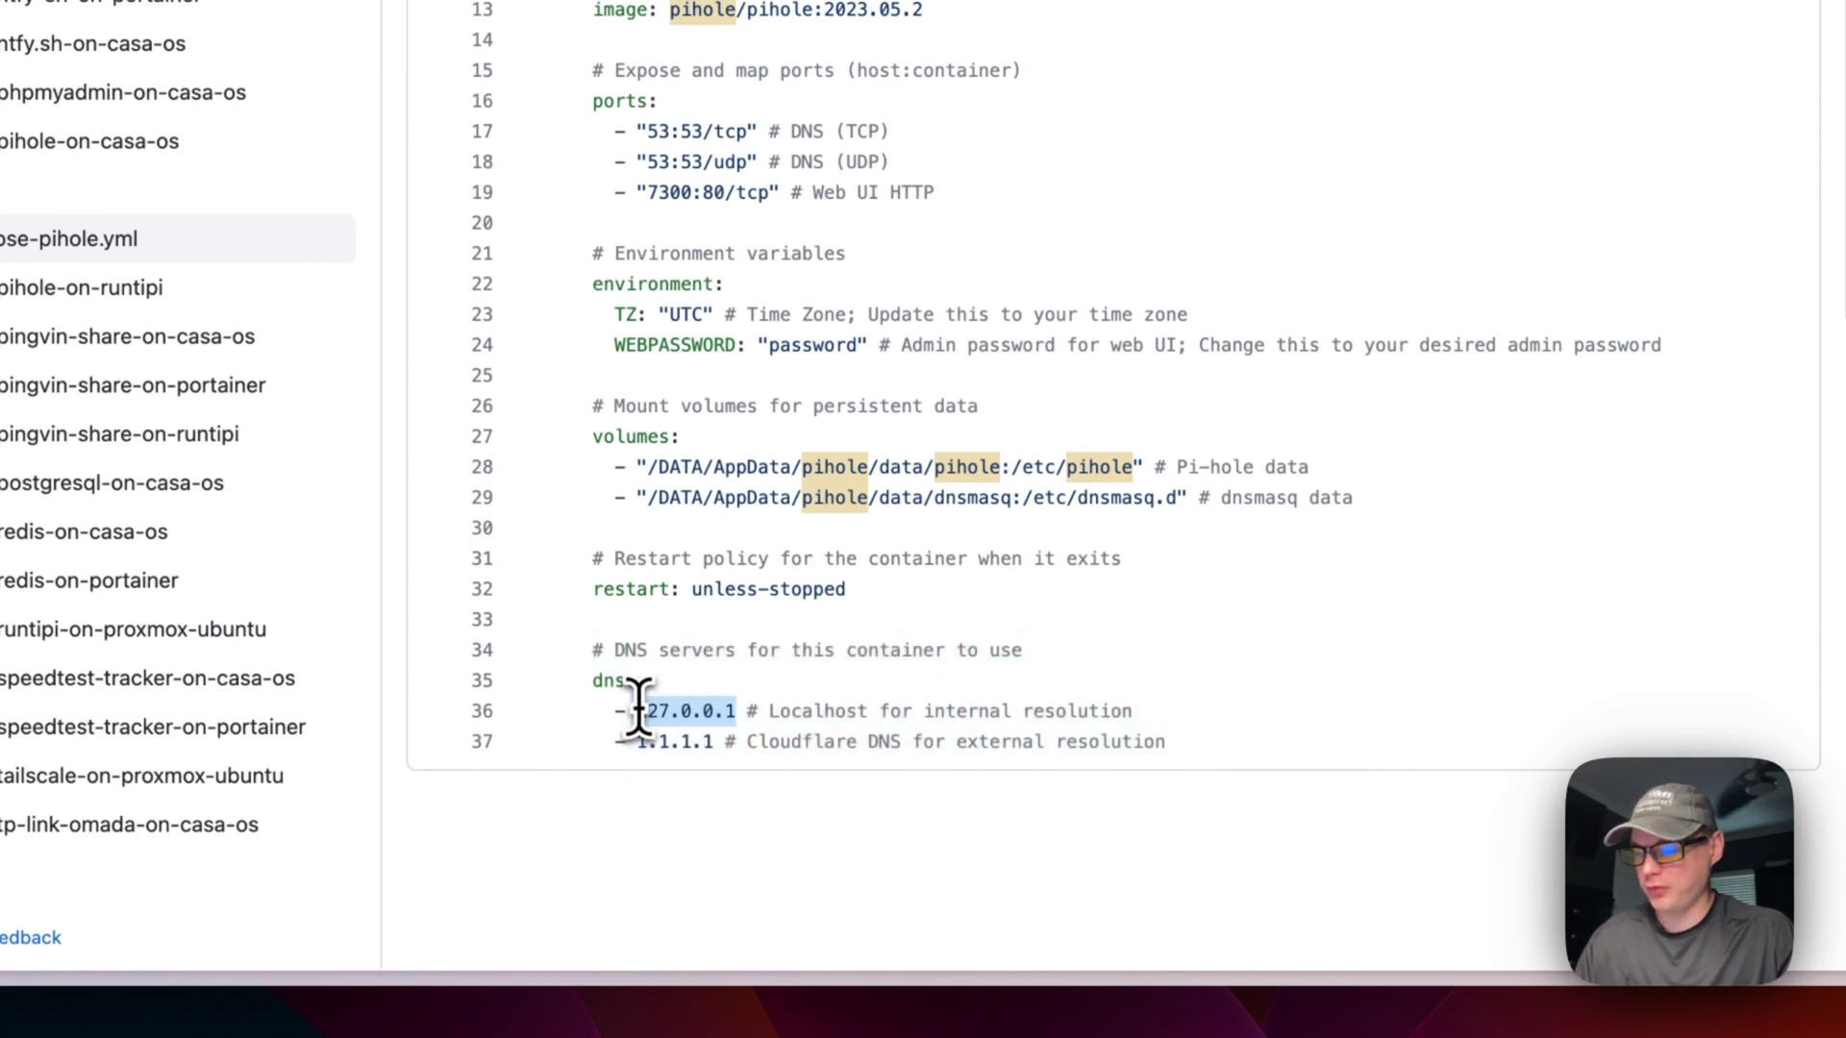
{"action": "double_click", "coordinate": [658, 741]}
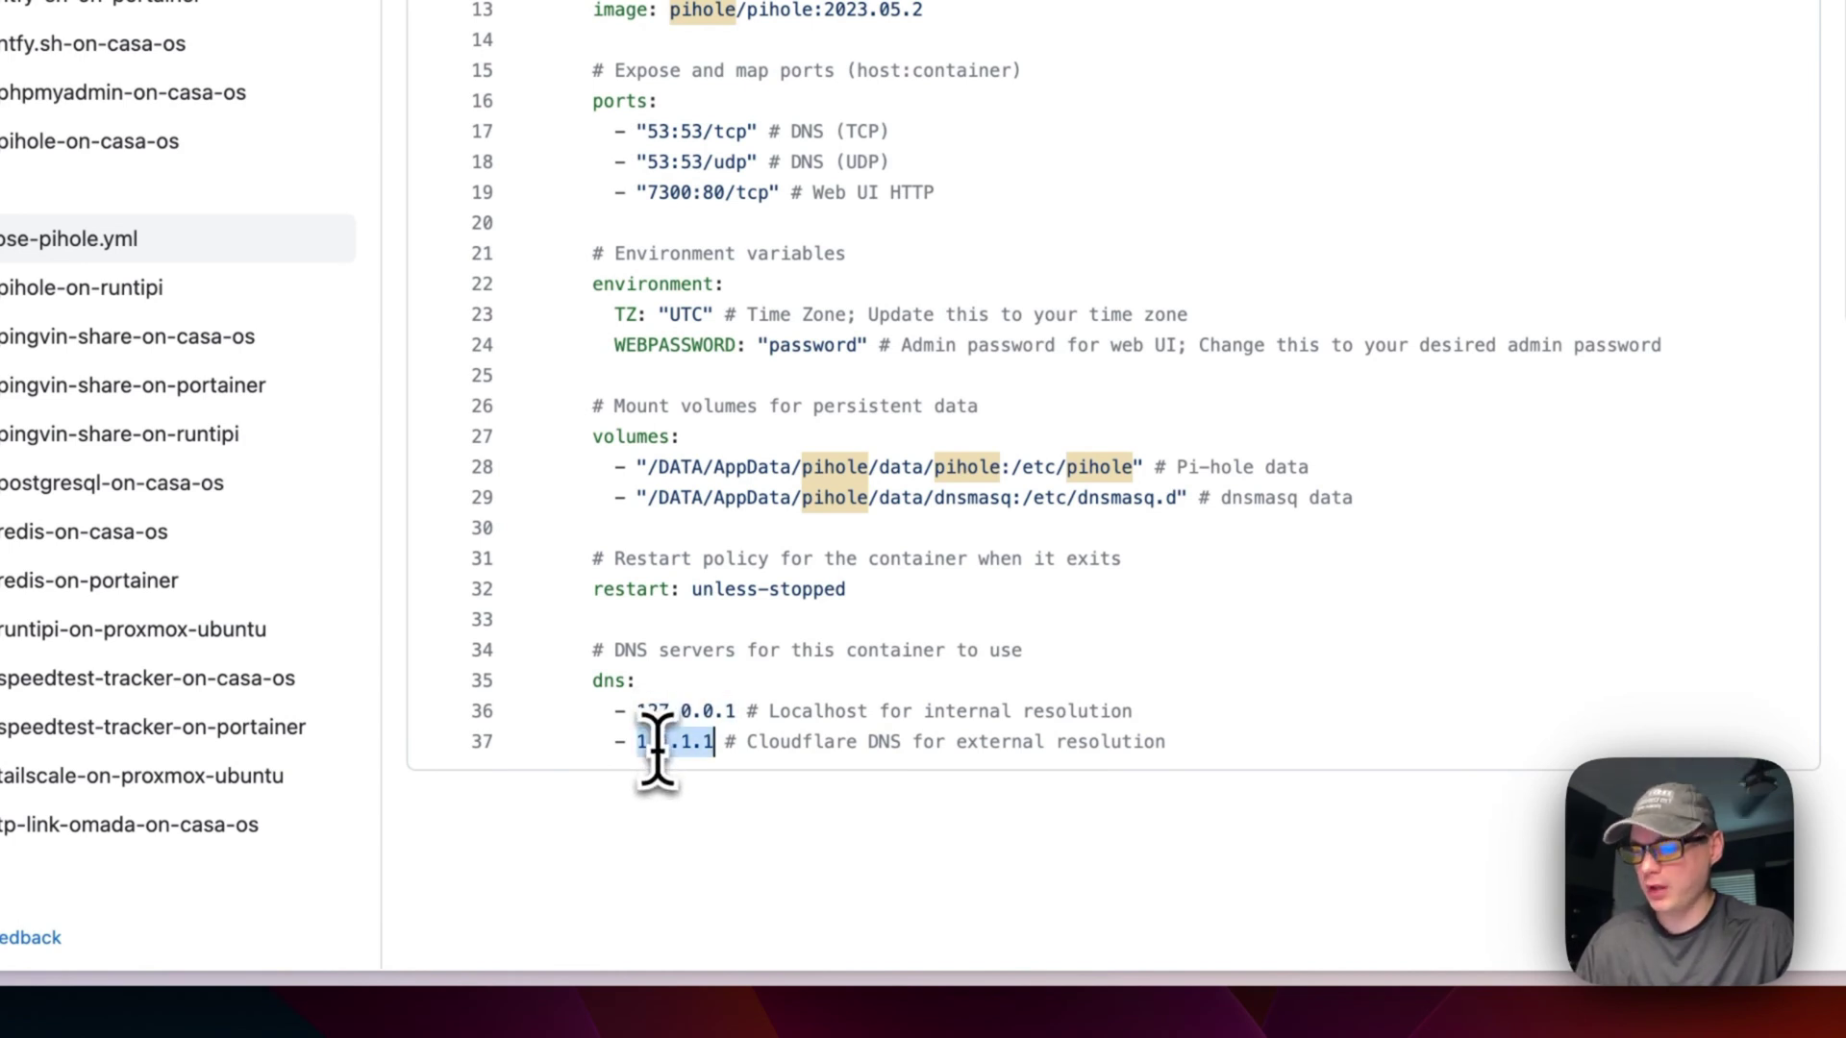
{"action": "left_click_drag", "start_coordinate": [746, 743], "coordinate": [1171, 748]}
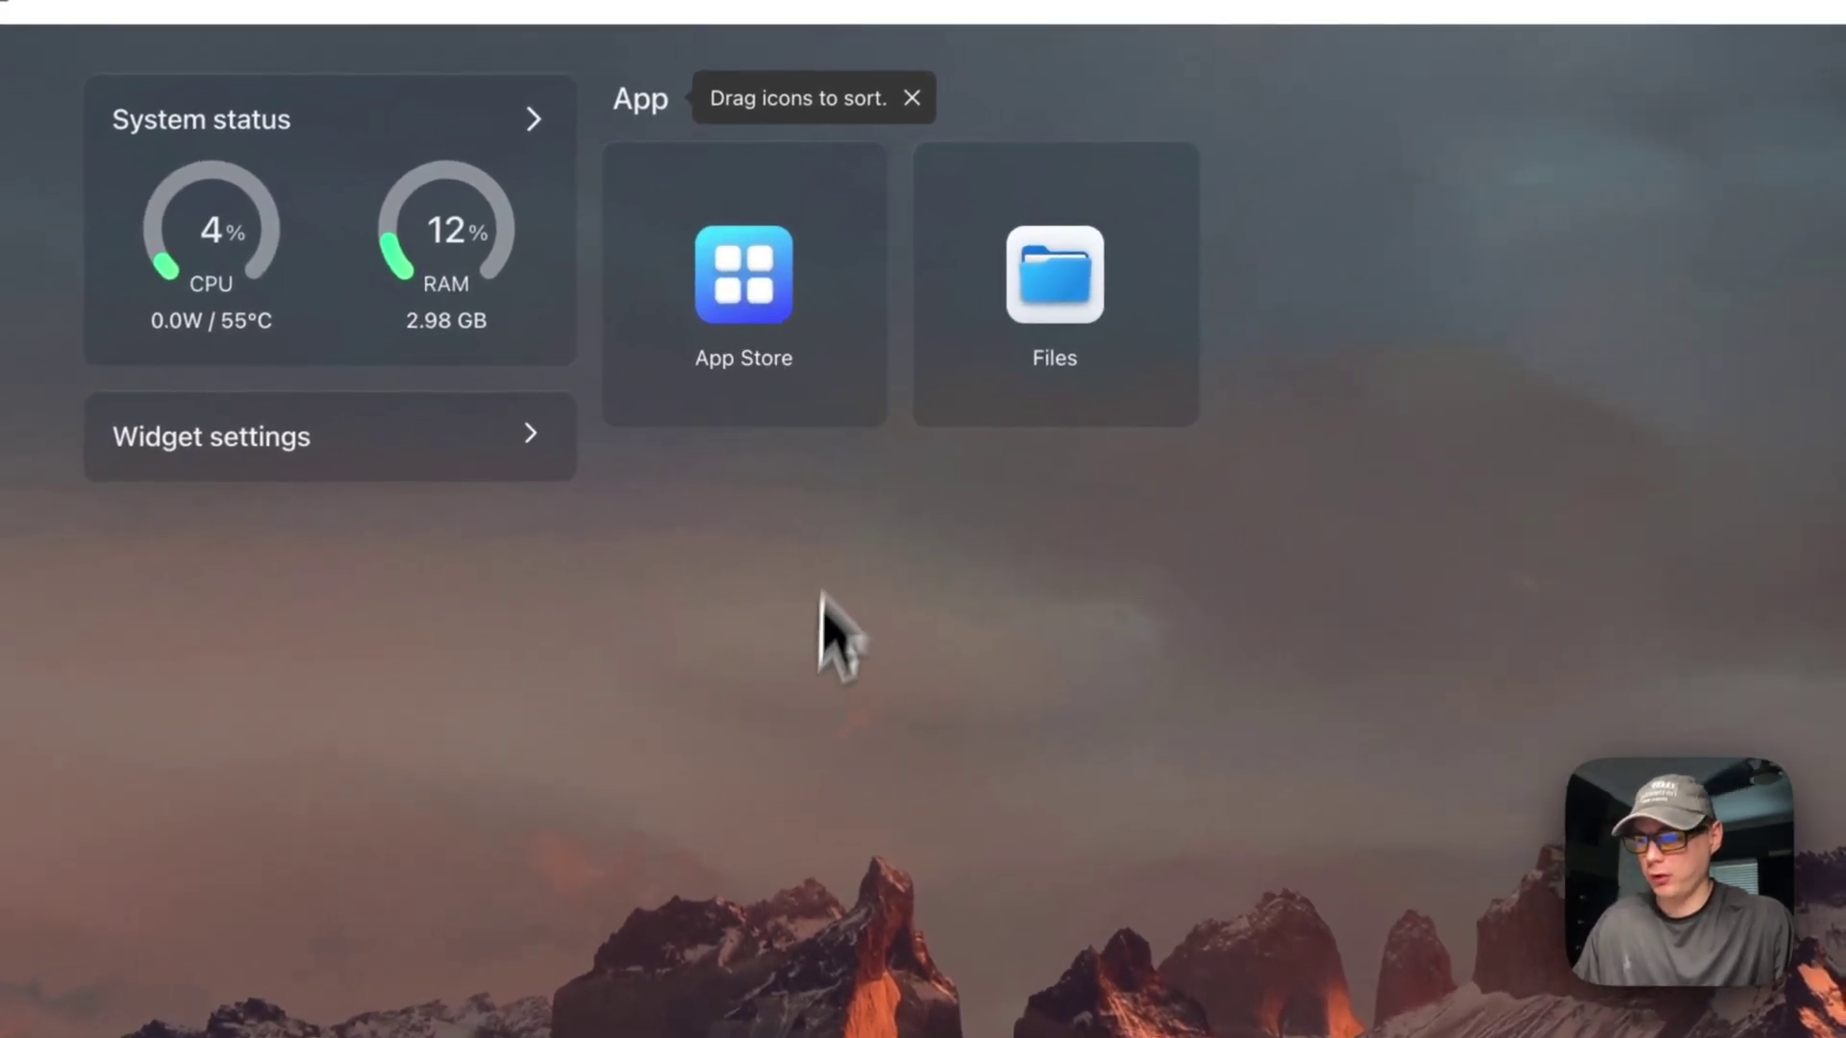
- Start a custom app install from the CasaOS App Store and open its Docker Compose import dialog
{"action": "left_click", "coordinate": [752, 288]}
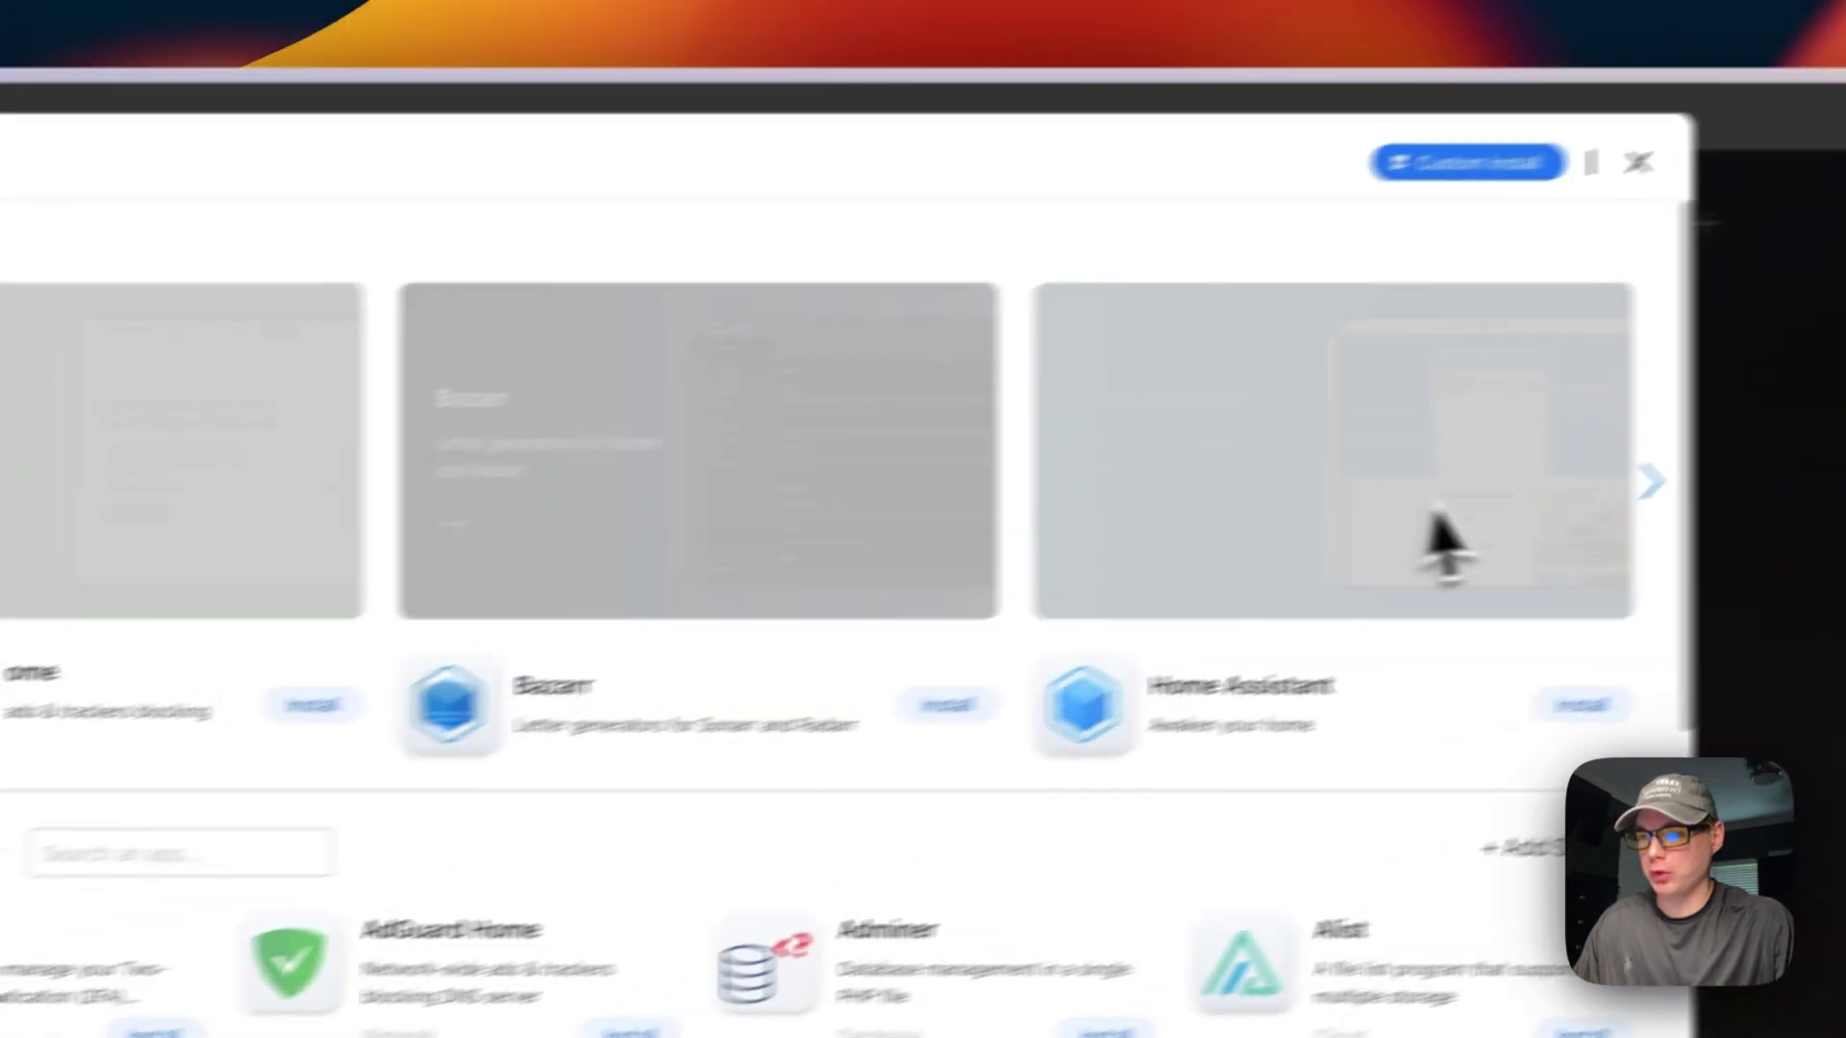
{"action": "left_click", "coordinate": [1298, 208]}
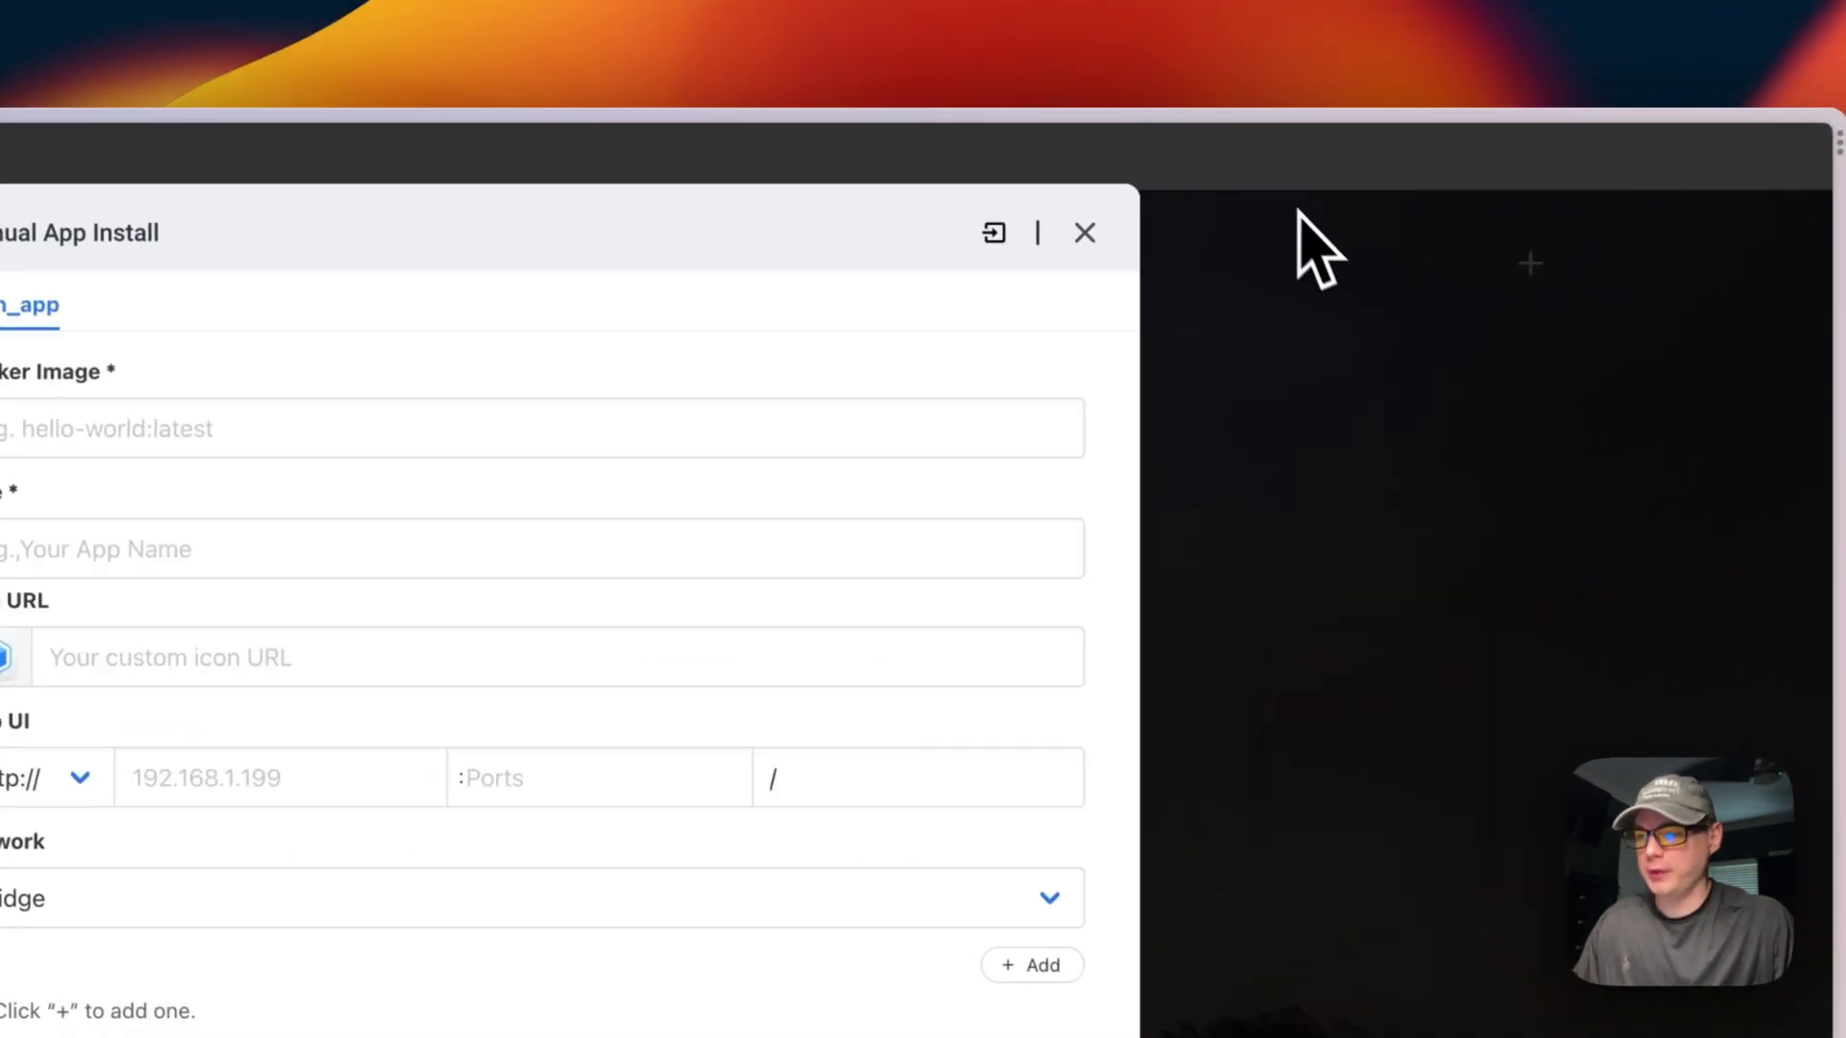
{"action": "left_click", "coordinate": [1219, 236]}
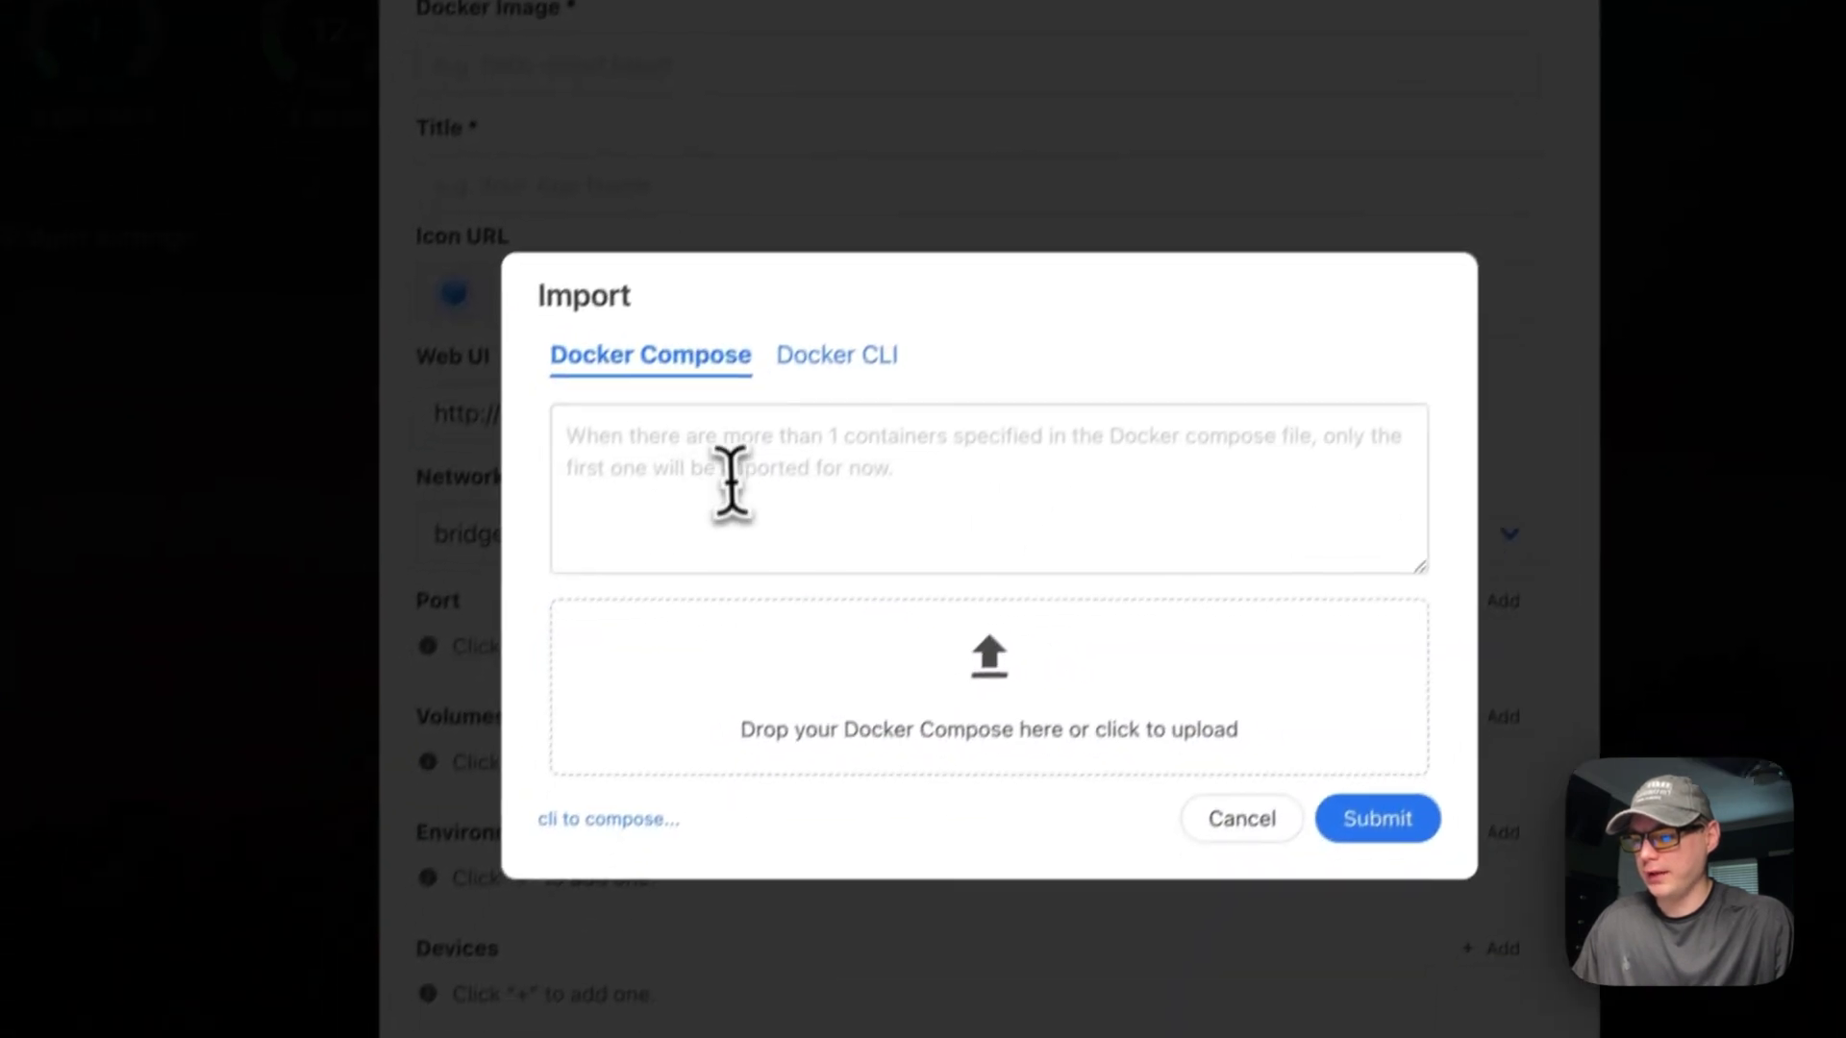
- Paste the copied docker-compose-pihole.yml content as the Docker Compose source, check it, and submit and confirm the import
{"action": "left_click", "coordinate": [711, 473]}
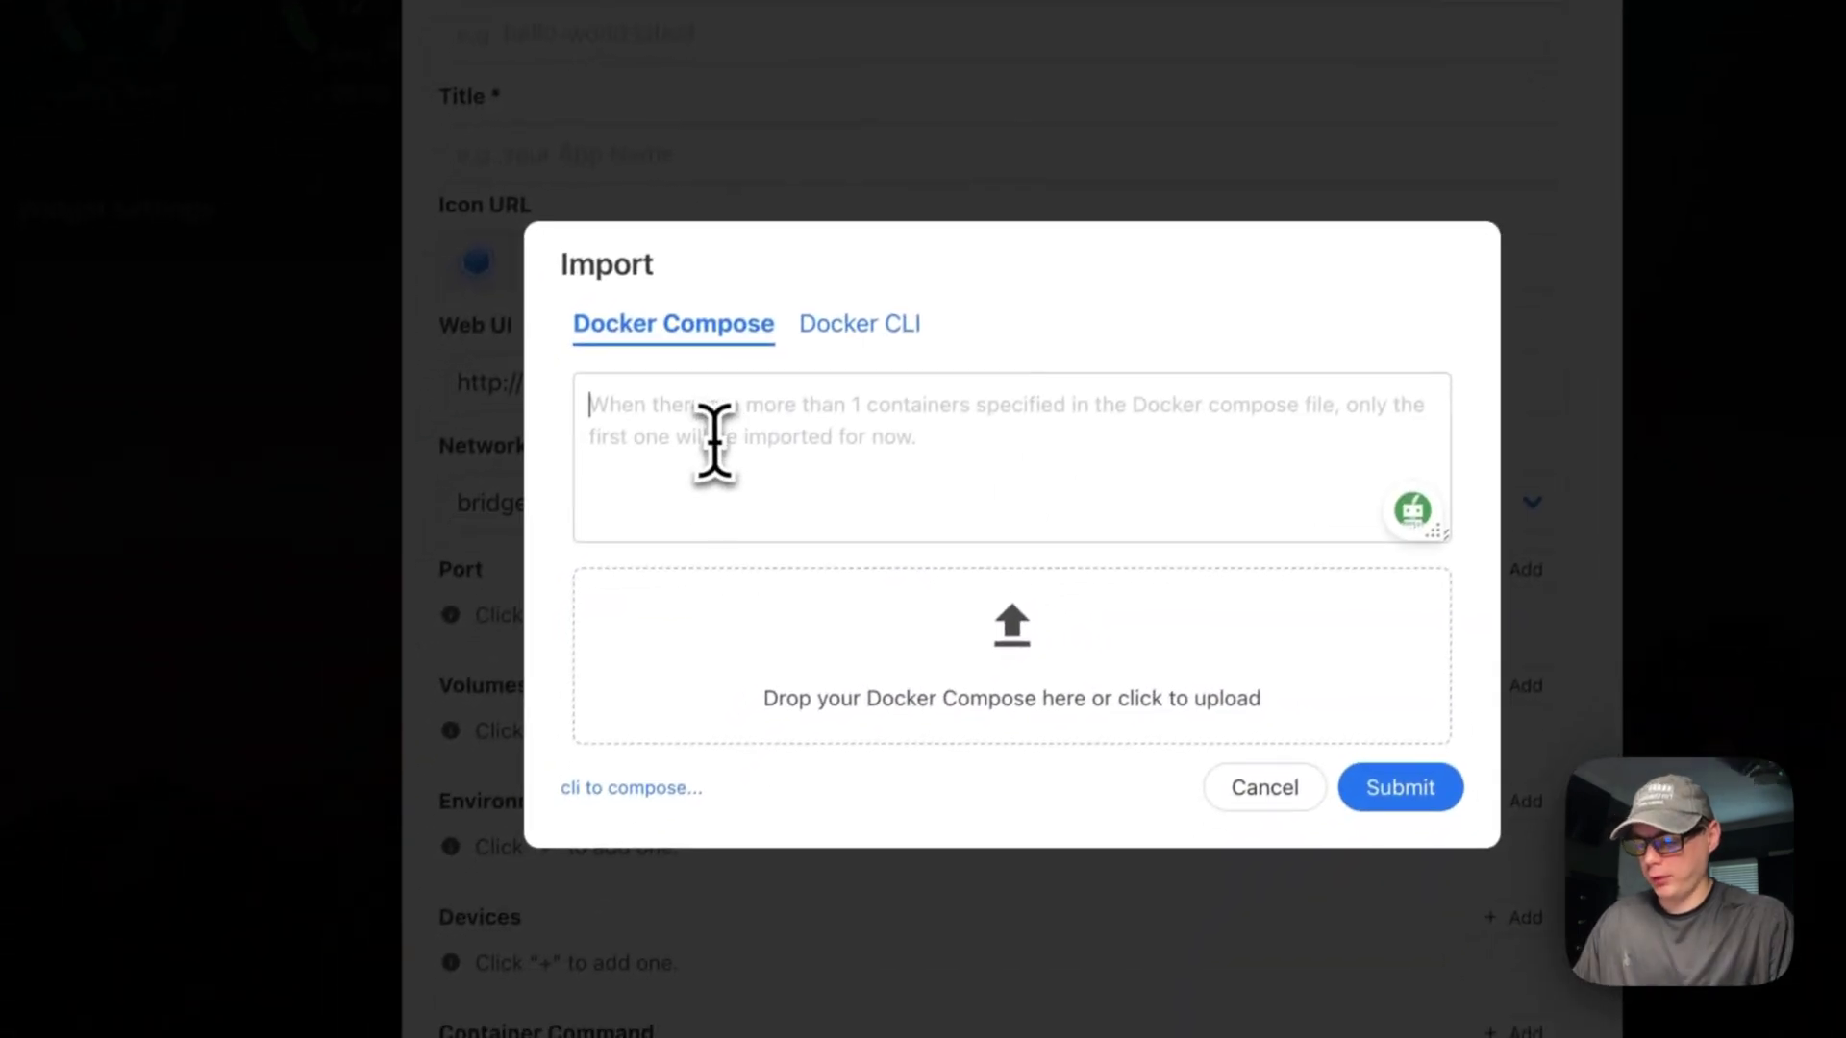
{"action": "key", "text": "super+v"}
{"action": "scroll", "coordinate": [716, 437], "scroll_direction": "up", "scroll_amount": 4}
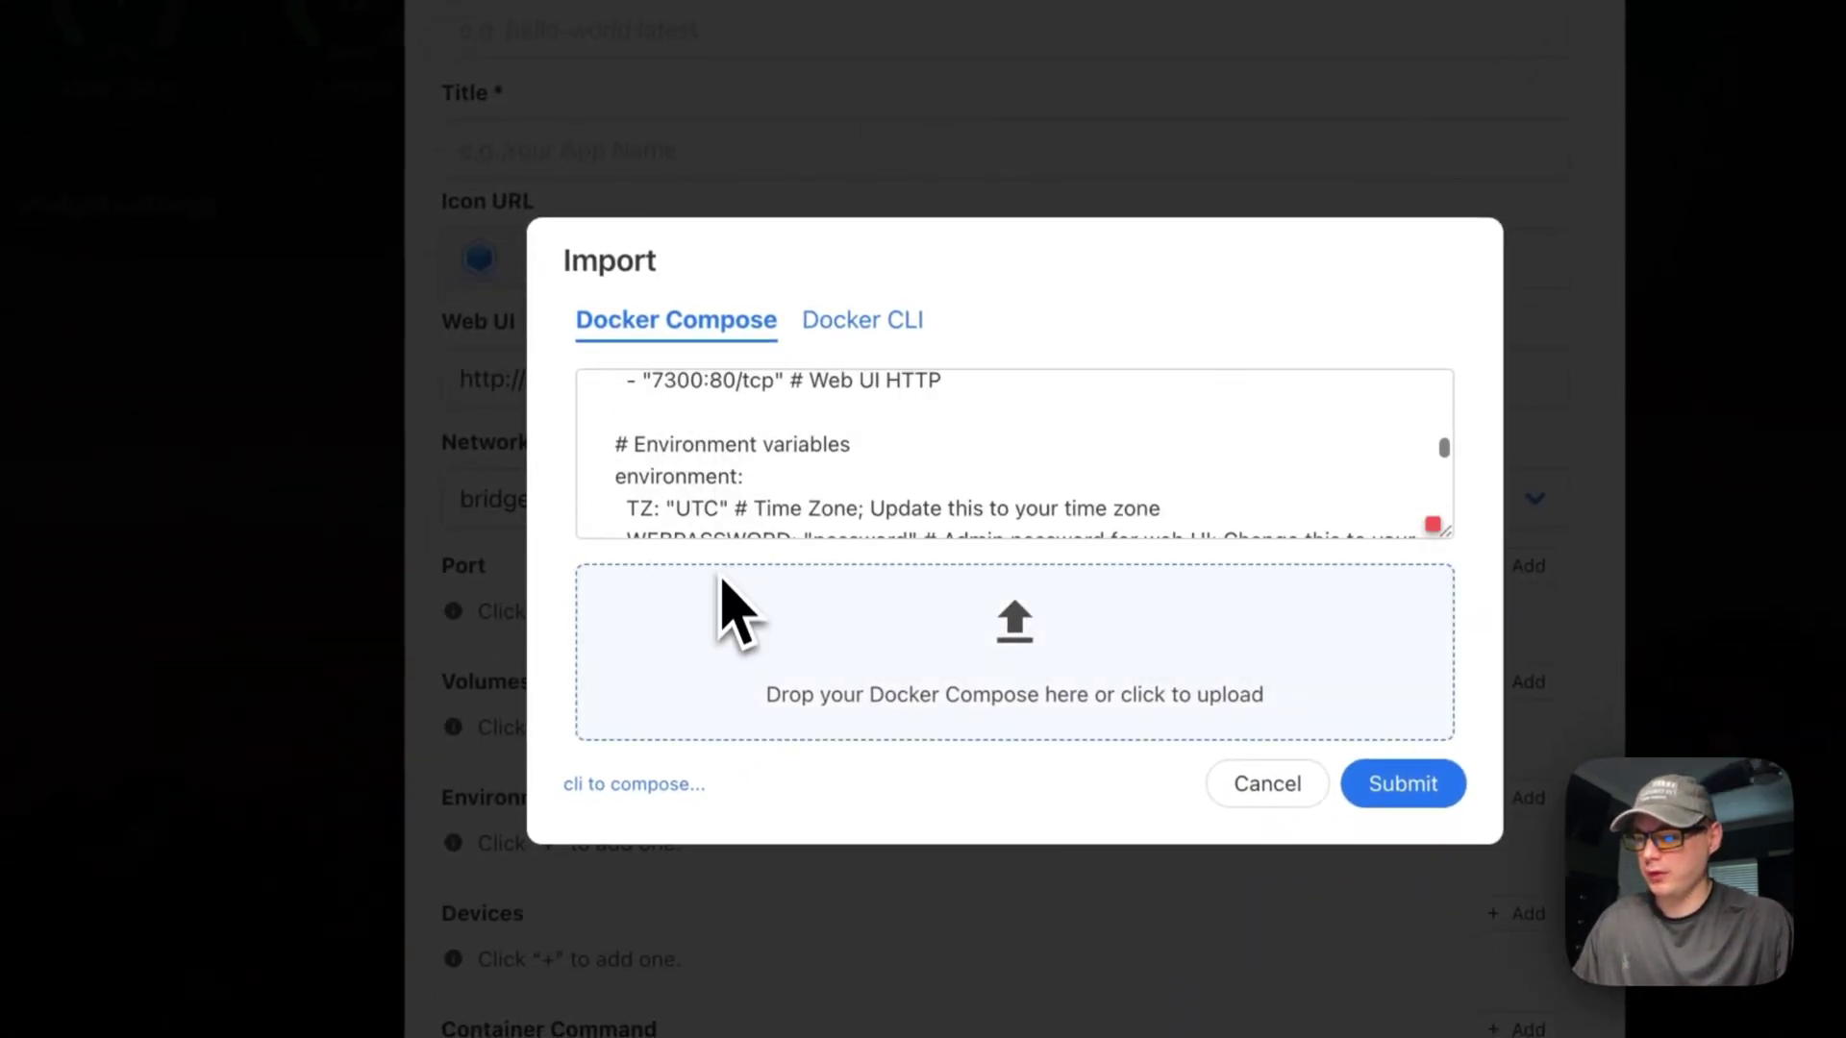
{"action": "scroll", "coordinate": [716, 461], "scroll_direction": "up", "scroll_amount": 10}
{"action": "scroll", "coordinate": [721, 466], "scroll_direction": "down", "scroll_amount": 15}
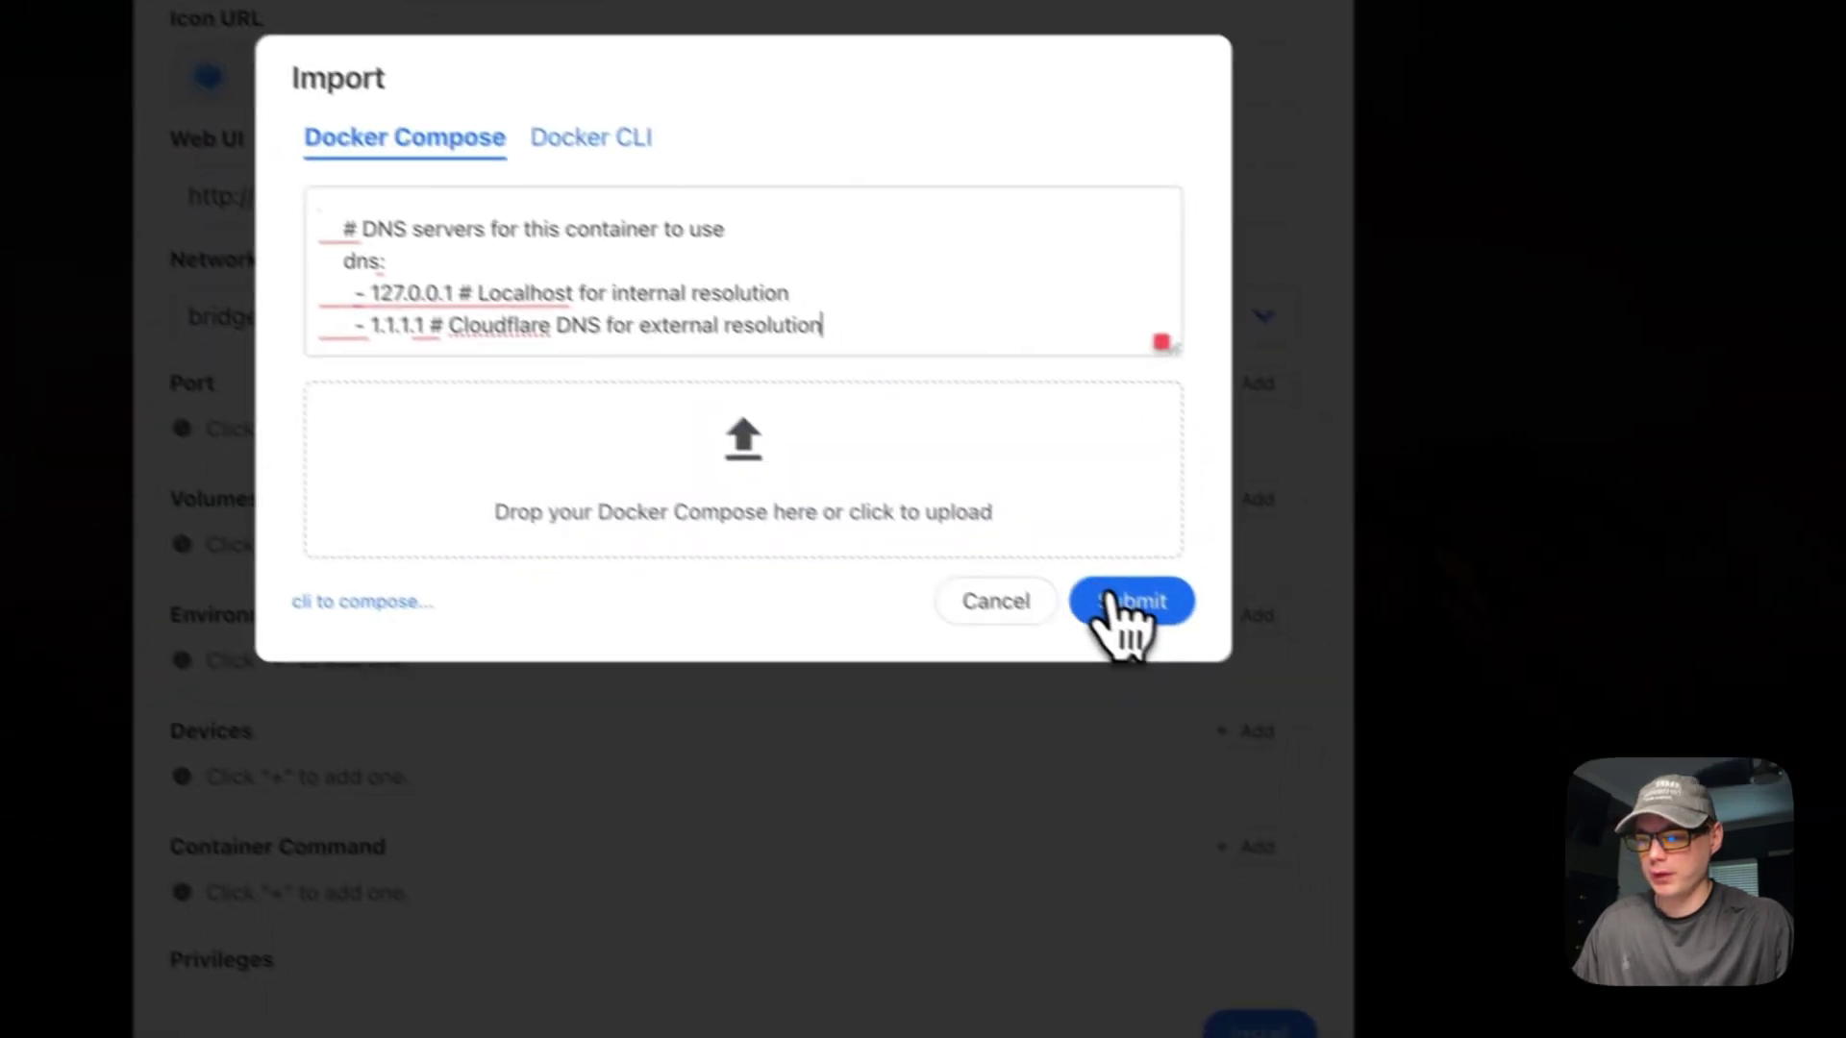
{"action": "left_click", "coordinate": [1120, 604]}
{"action": "left_click", "coordinate": [1058, 581]}
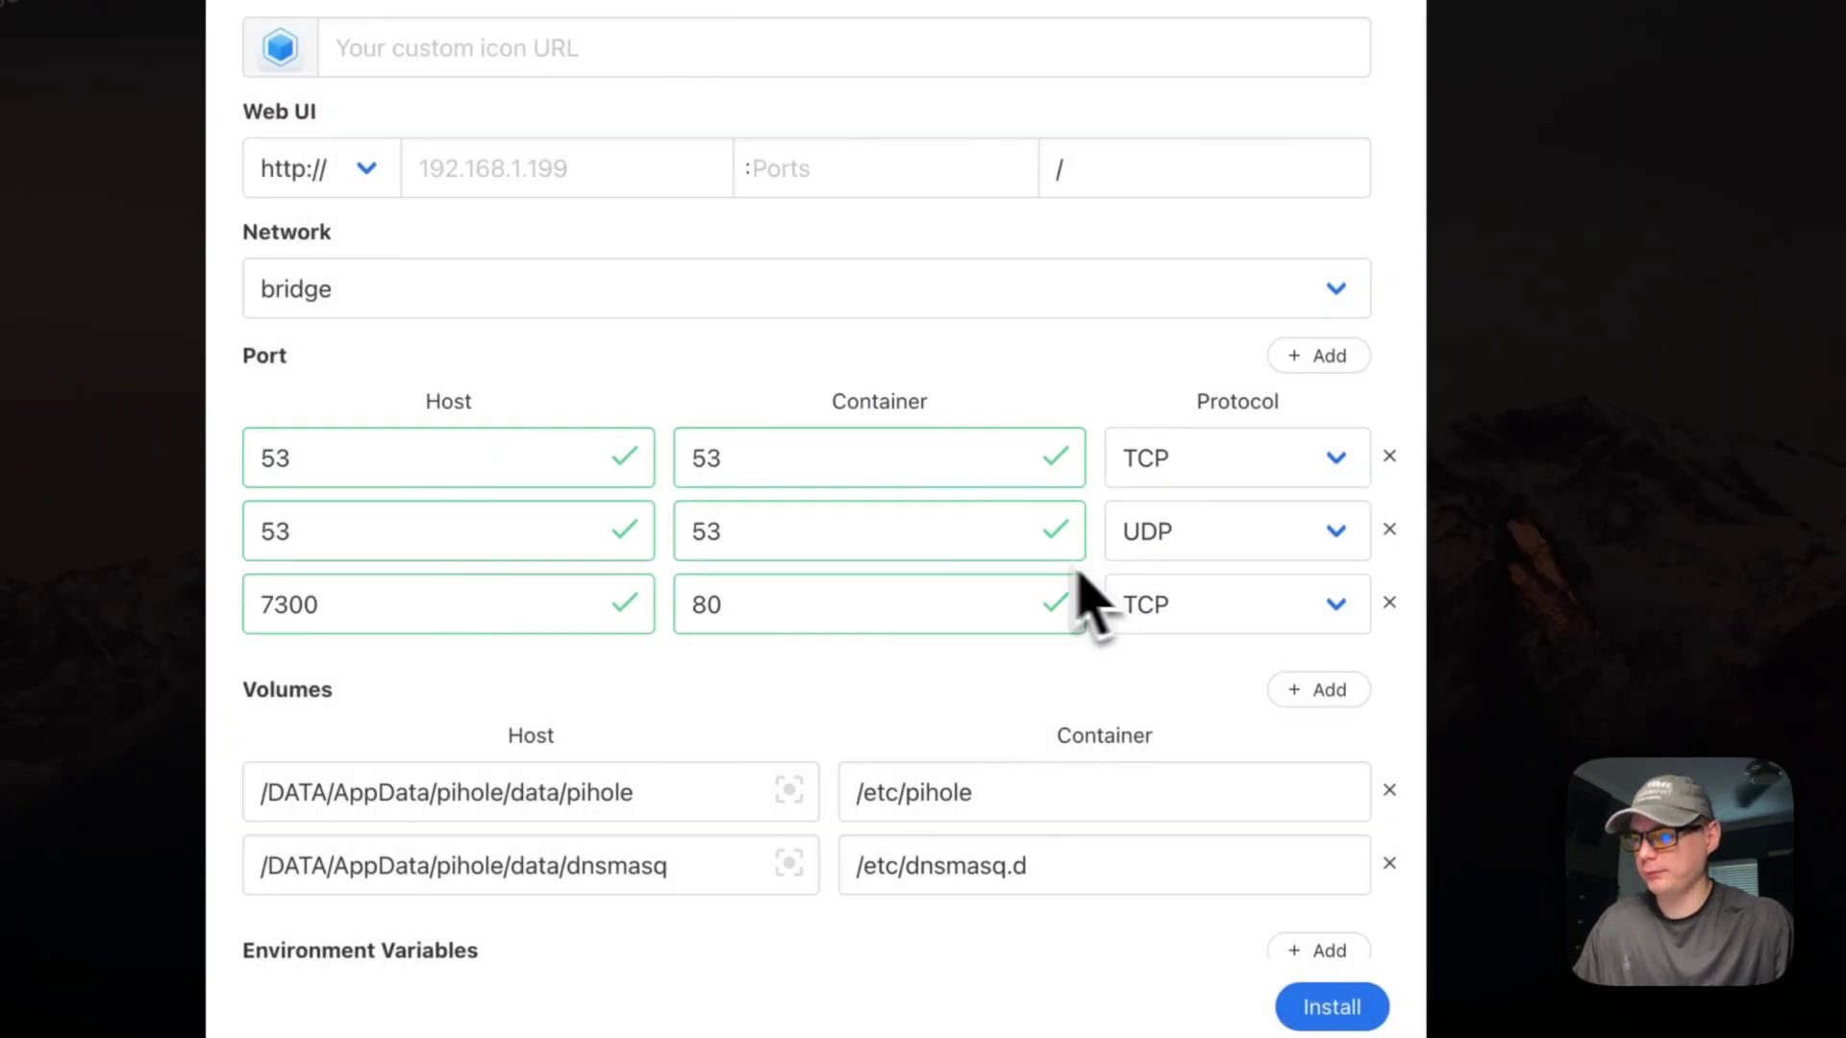
- Set the app's title to Pi-hole in the manual install form and select the icon URL for entry
{"action": "left_click", "coordinate": [808, 452]}
{"action": "type", "text": "Pi-hole"}
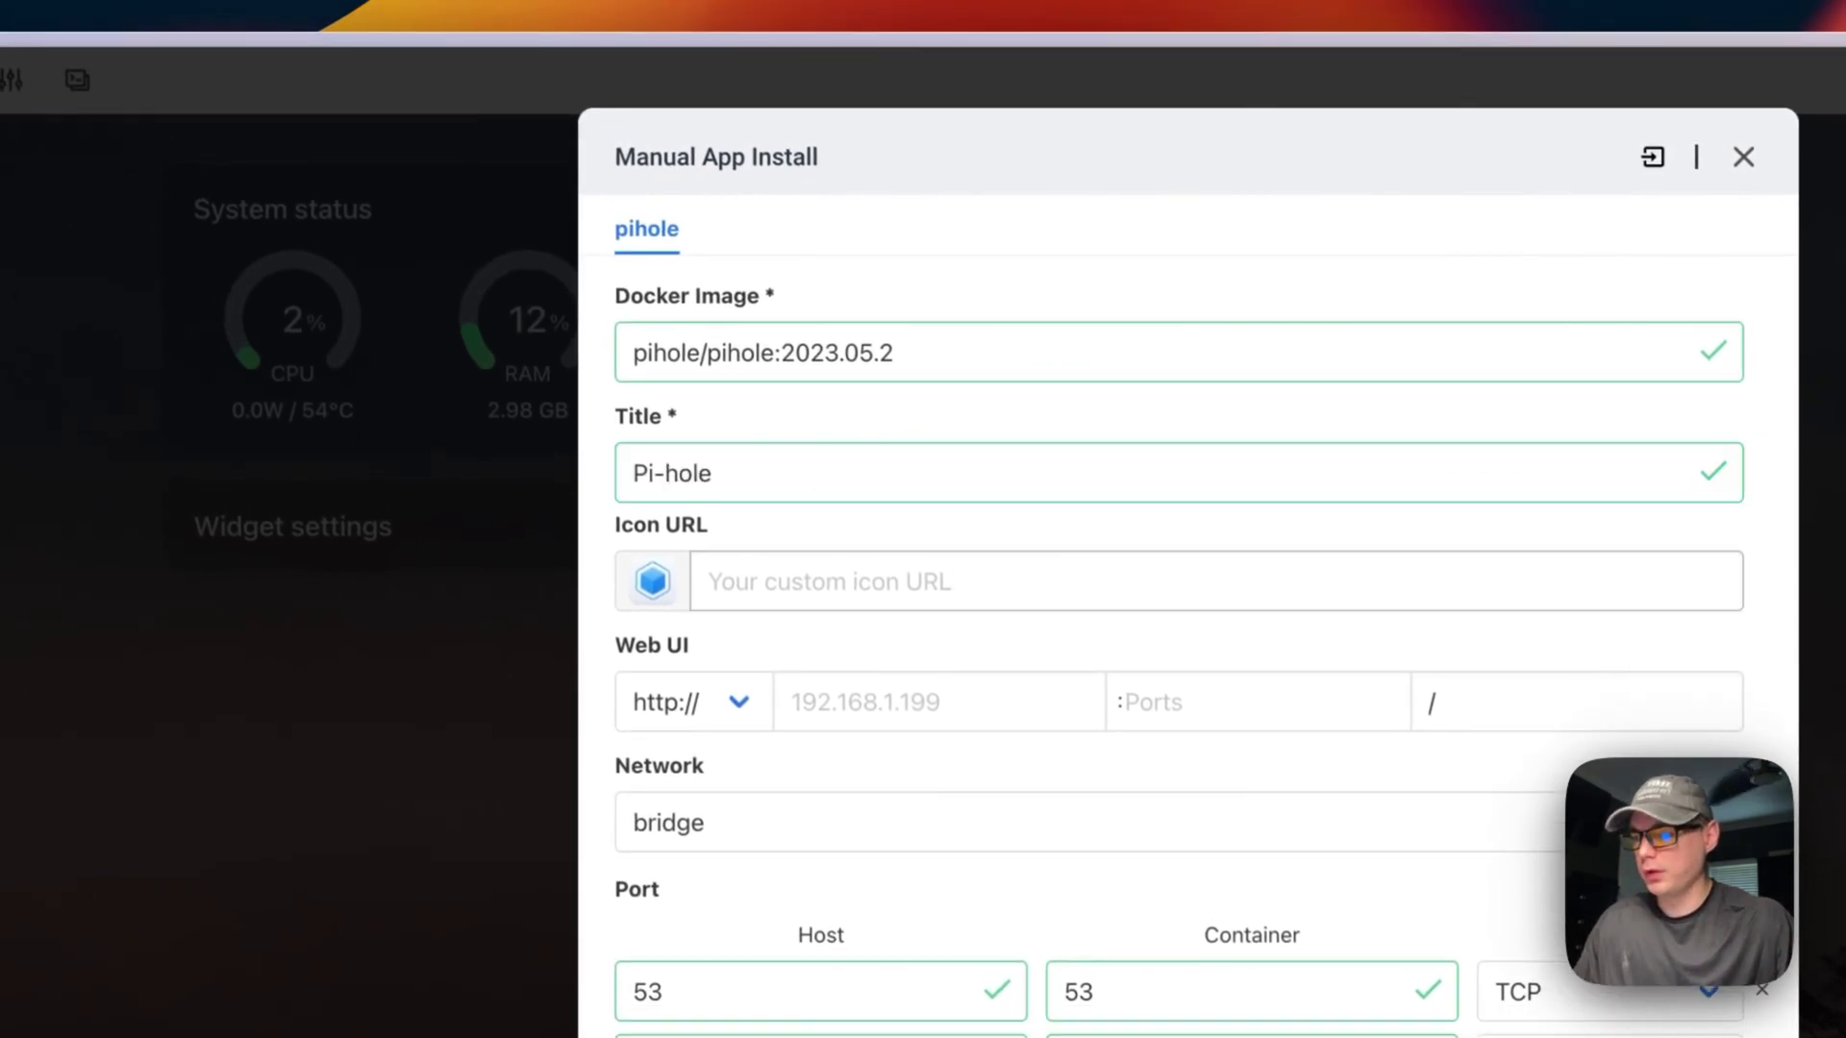
{"action": "left_click", "coordinate": [823, 581]}
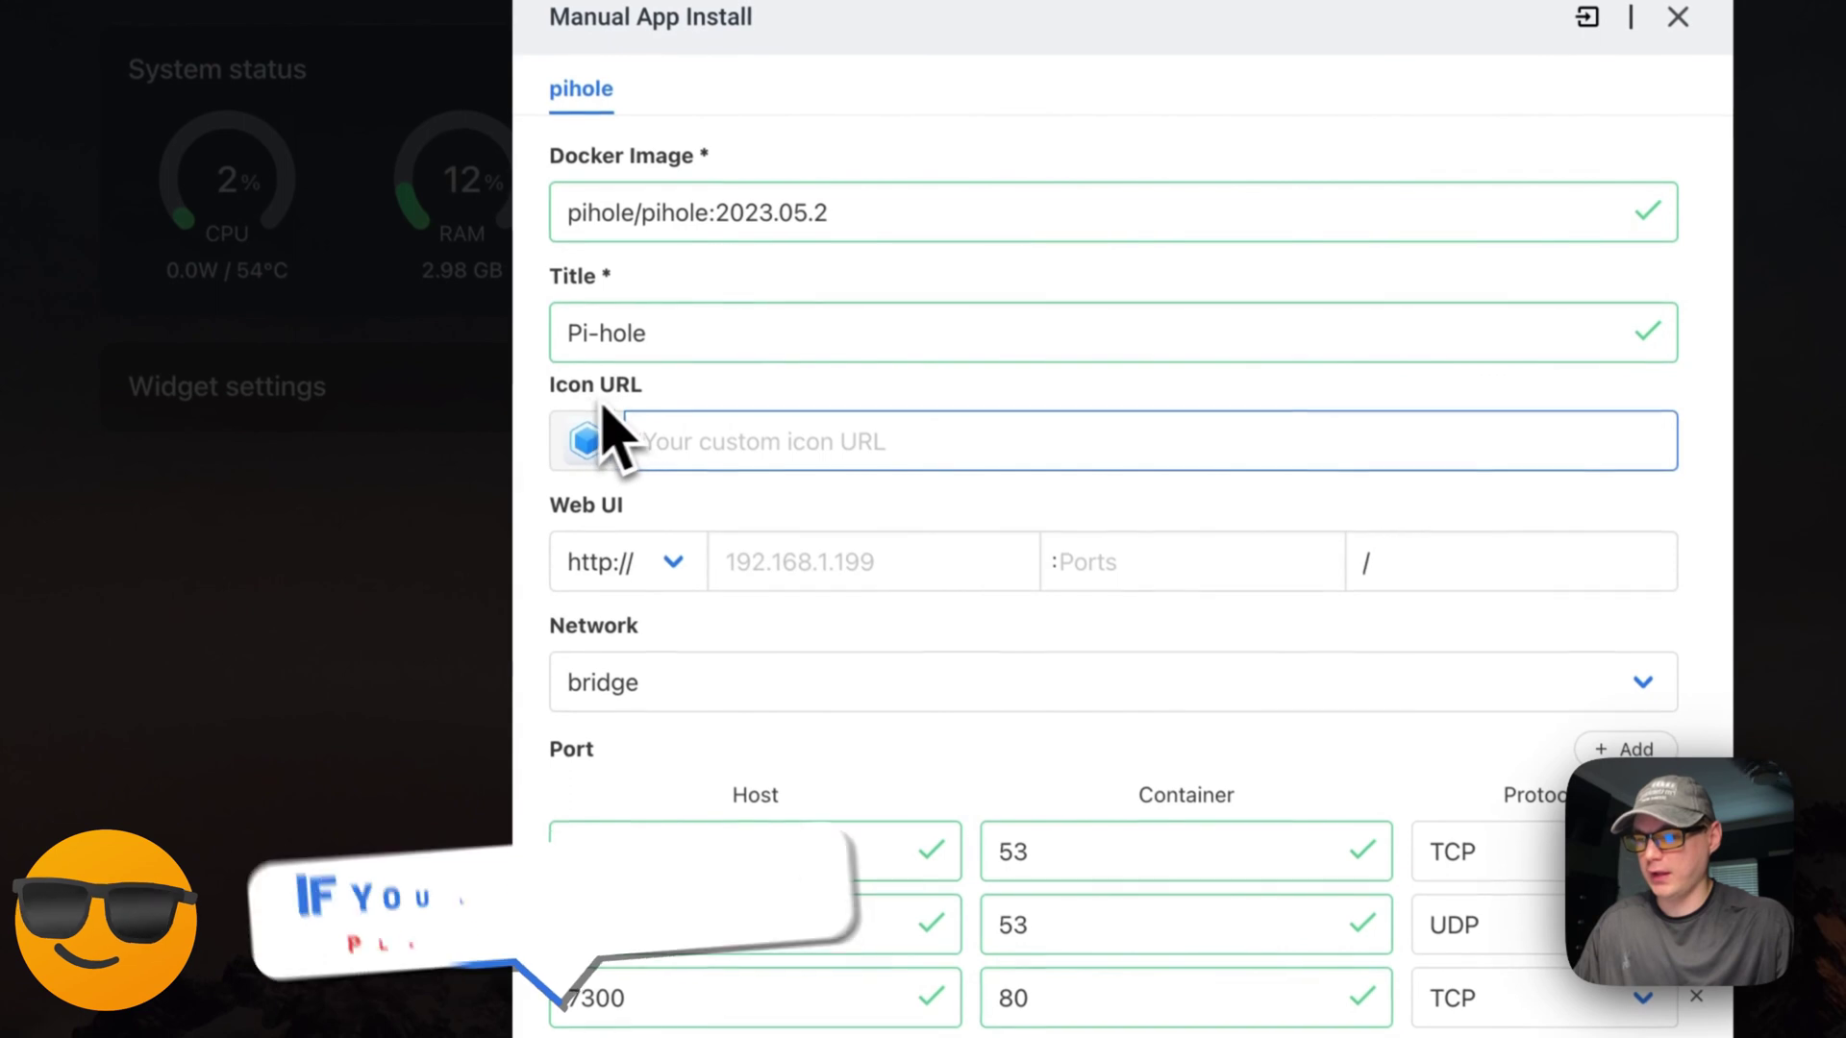
- Copy the pi-hole.png icon URL from the how-to-install-pihole-on-casa-os README on GitHub and return to the CasaOS install form
{"action": "mouse_move", "coordinate": [135, 619]}
{"action": "left_click", "coordinate": [288, 544]}
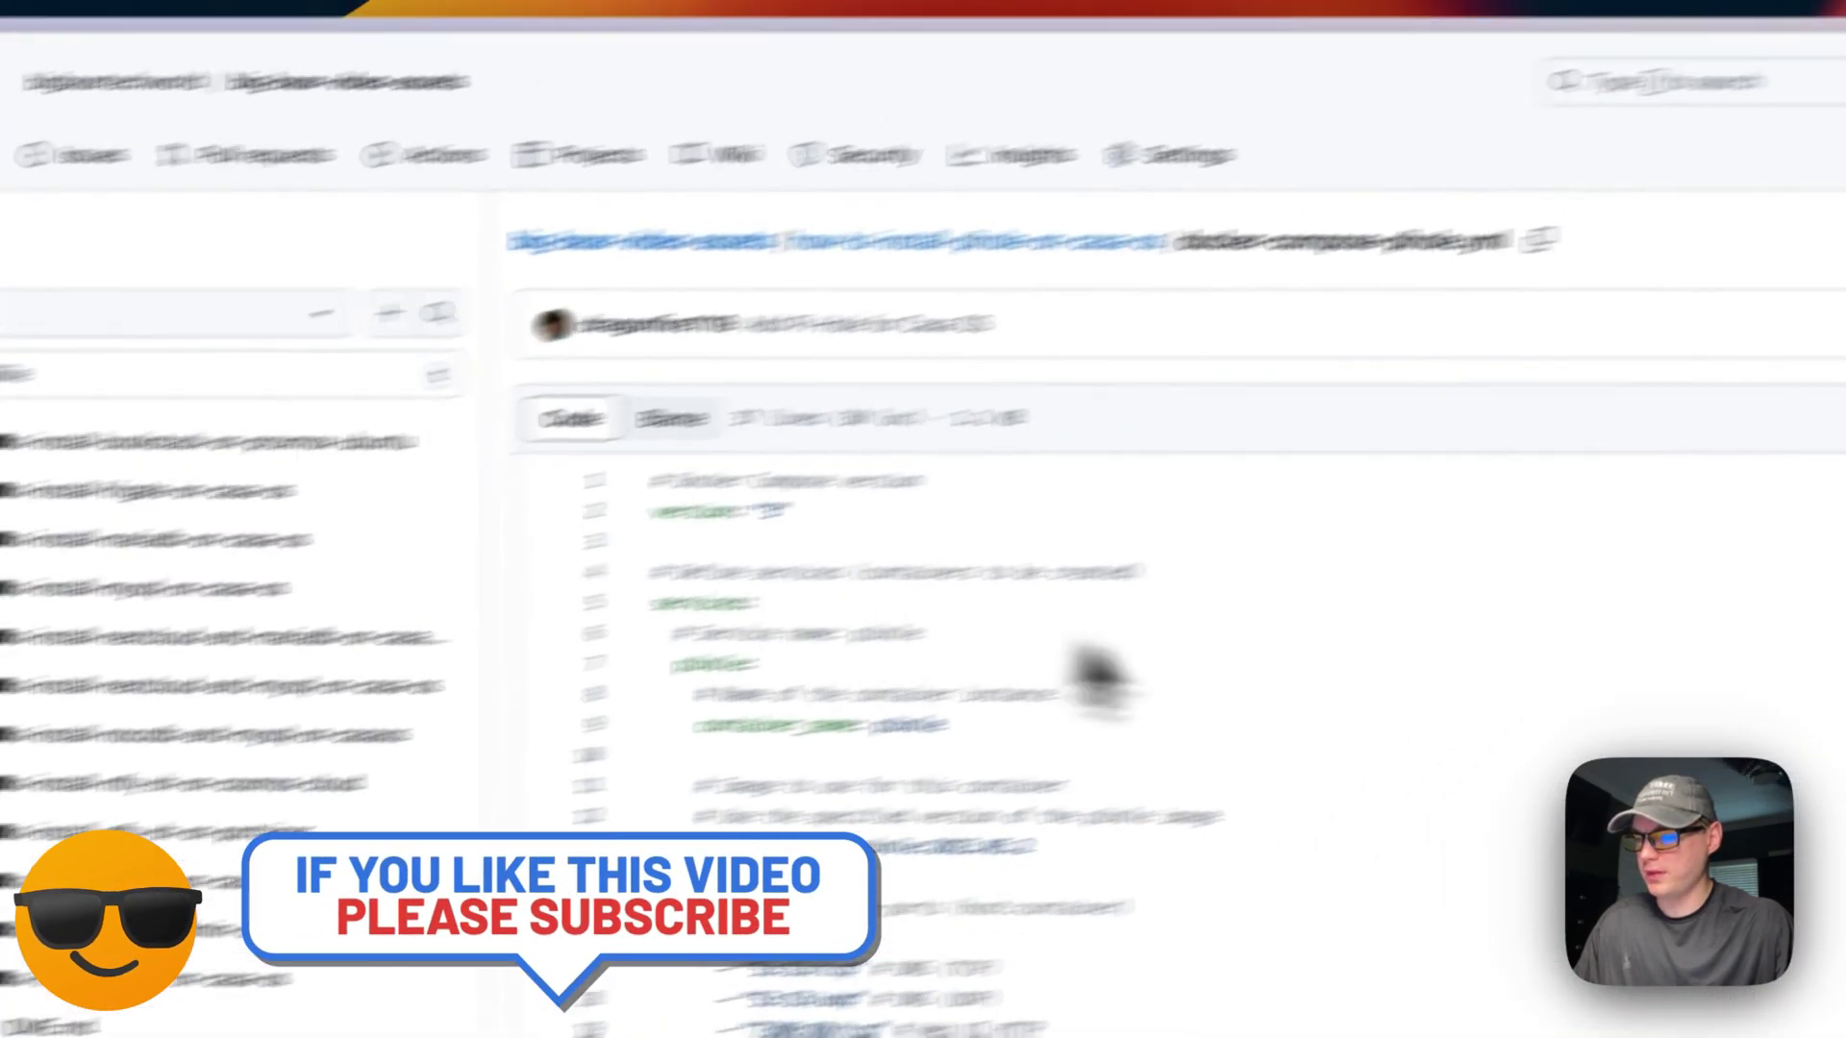
{"action": "left_click", "coordinate": [929, 240]}
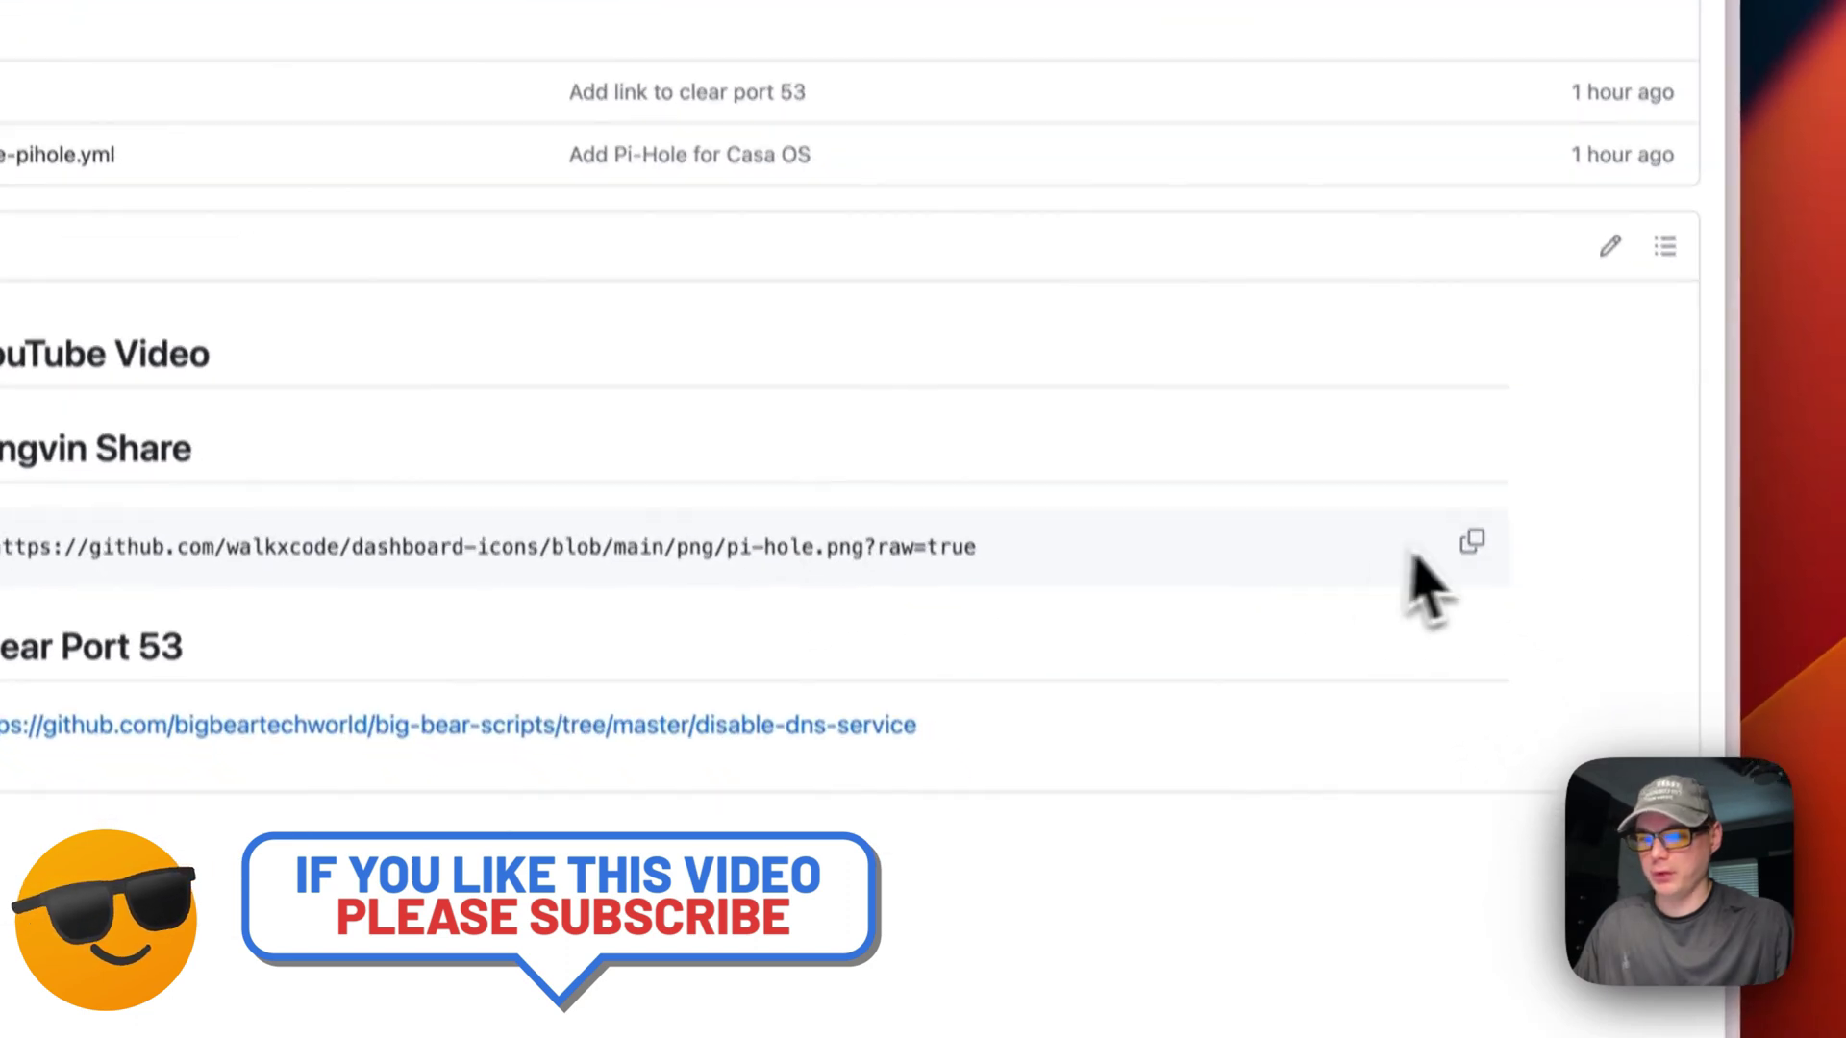
{"action": "left_click", "coordinate": [1645, 690]}
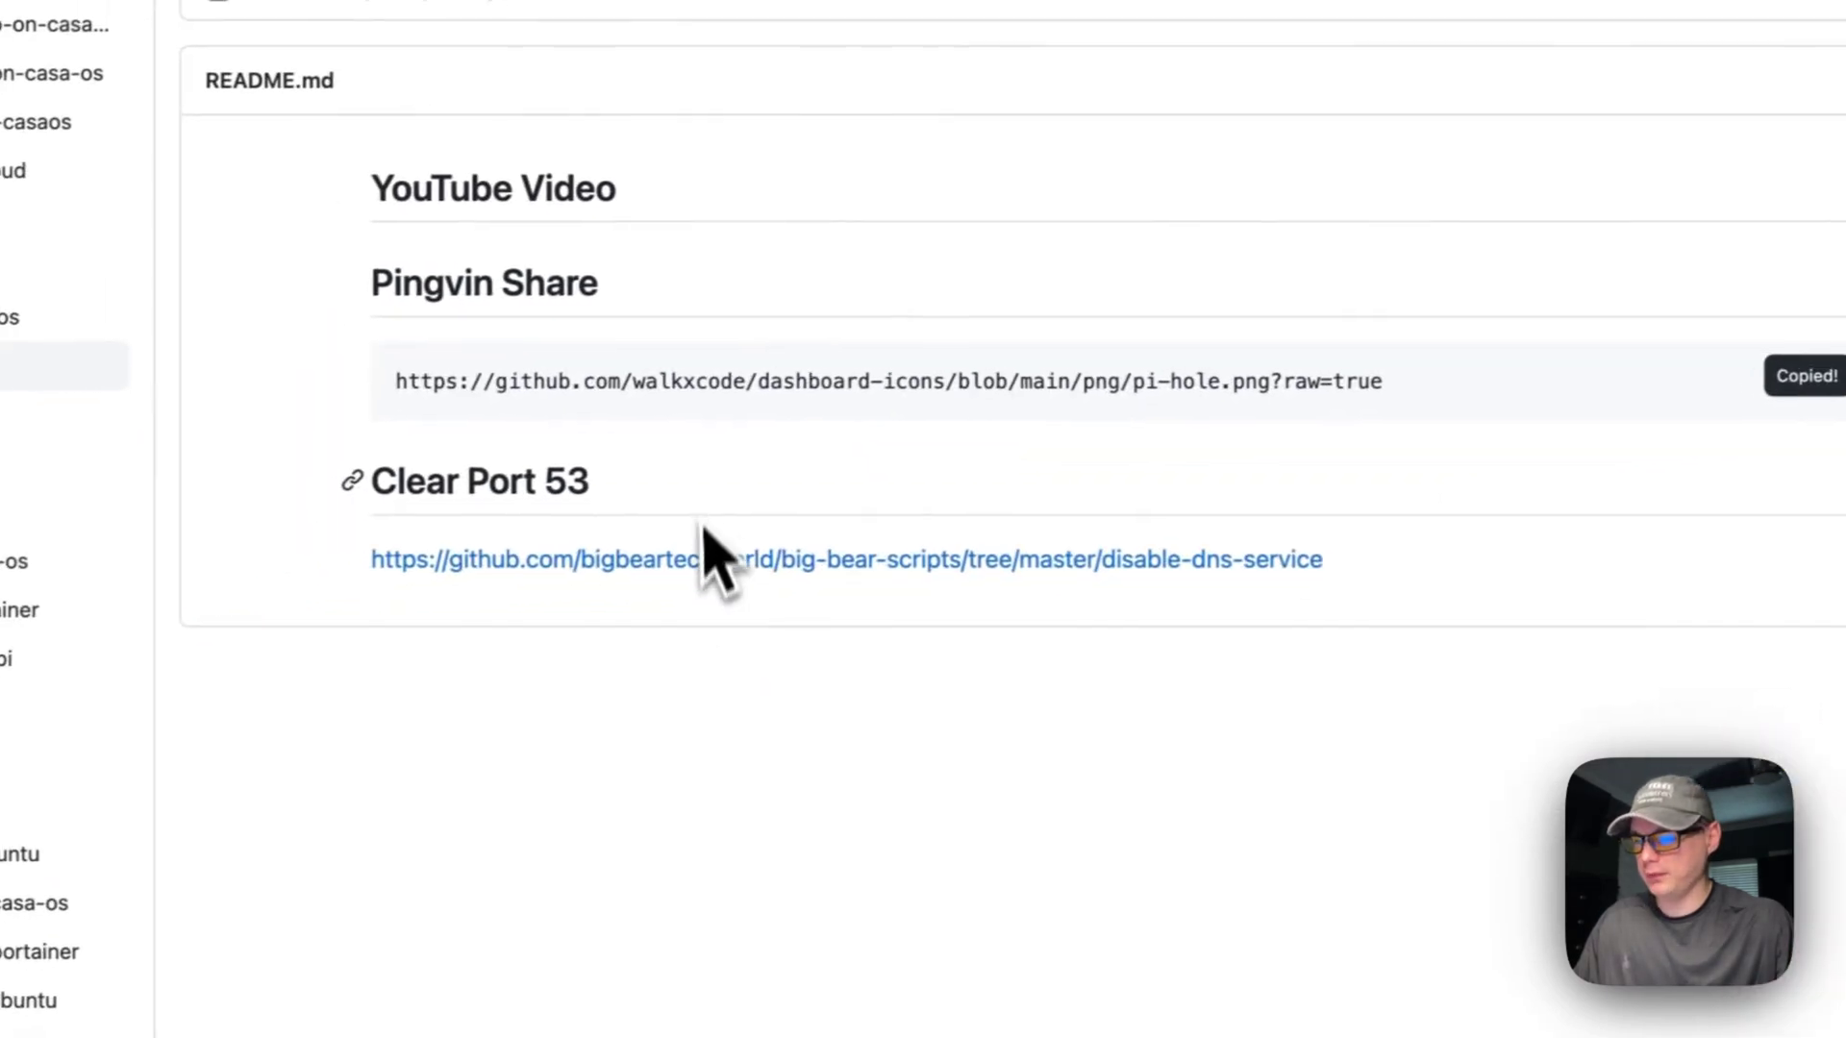
{"action": "mouse_move", "coordinate": [0, 295]}
{"action": "left_click", "coordinate": [192, 361]}
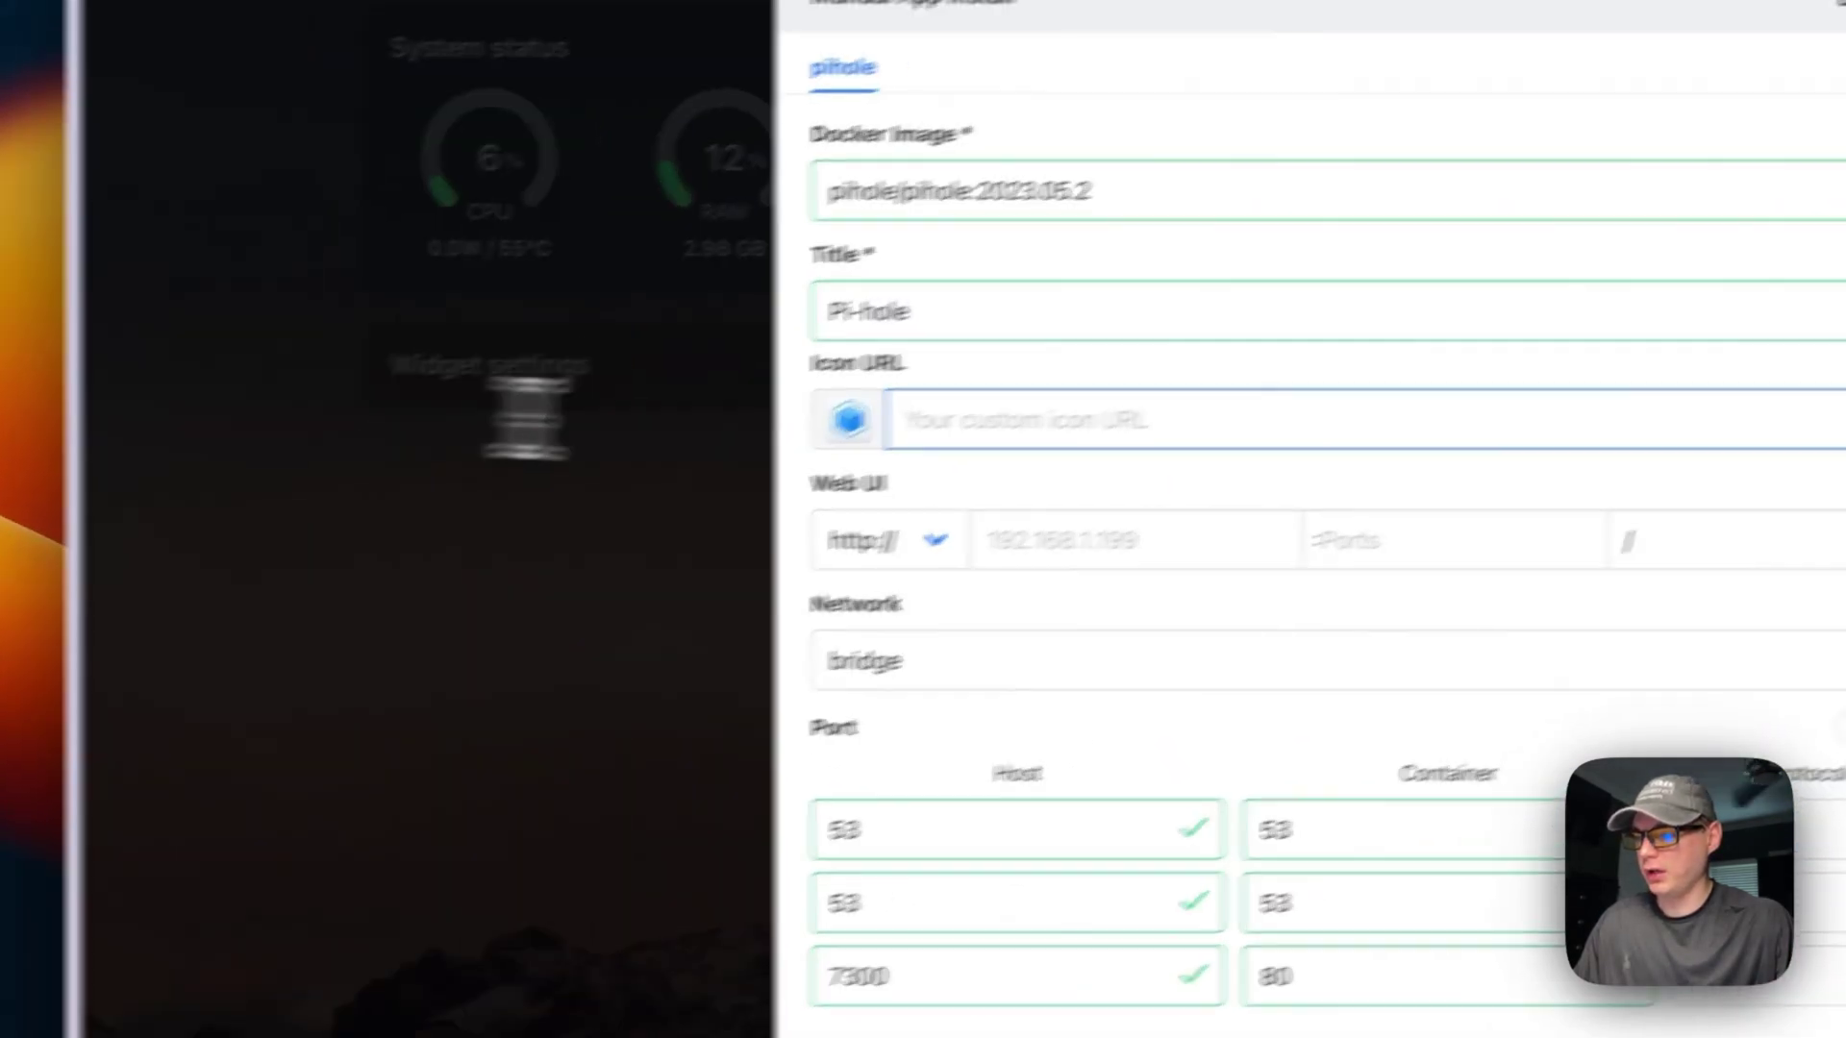
- Paste the copied pi-hole.png address as the icon URL and set the Web UI port to 7300
{"action": "key", "text": "super+v"}
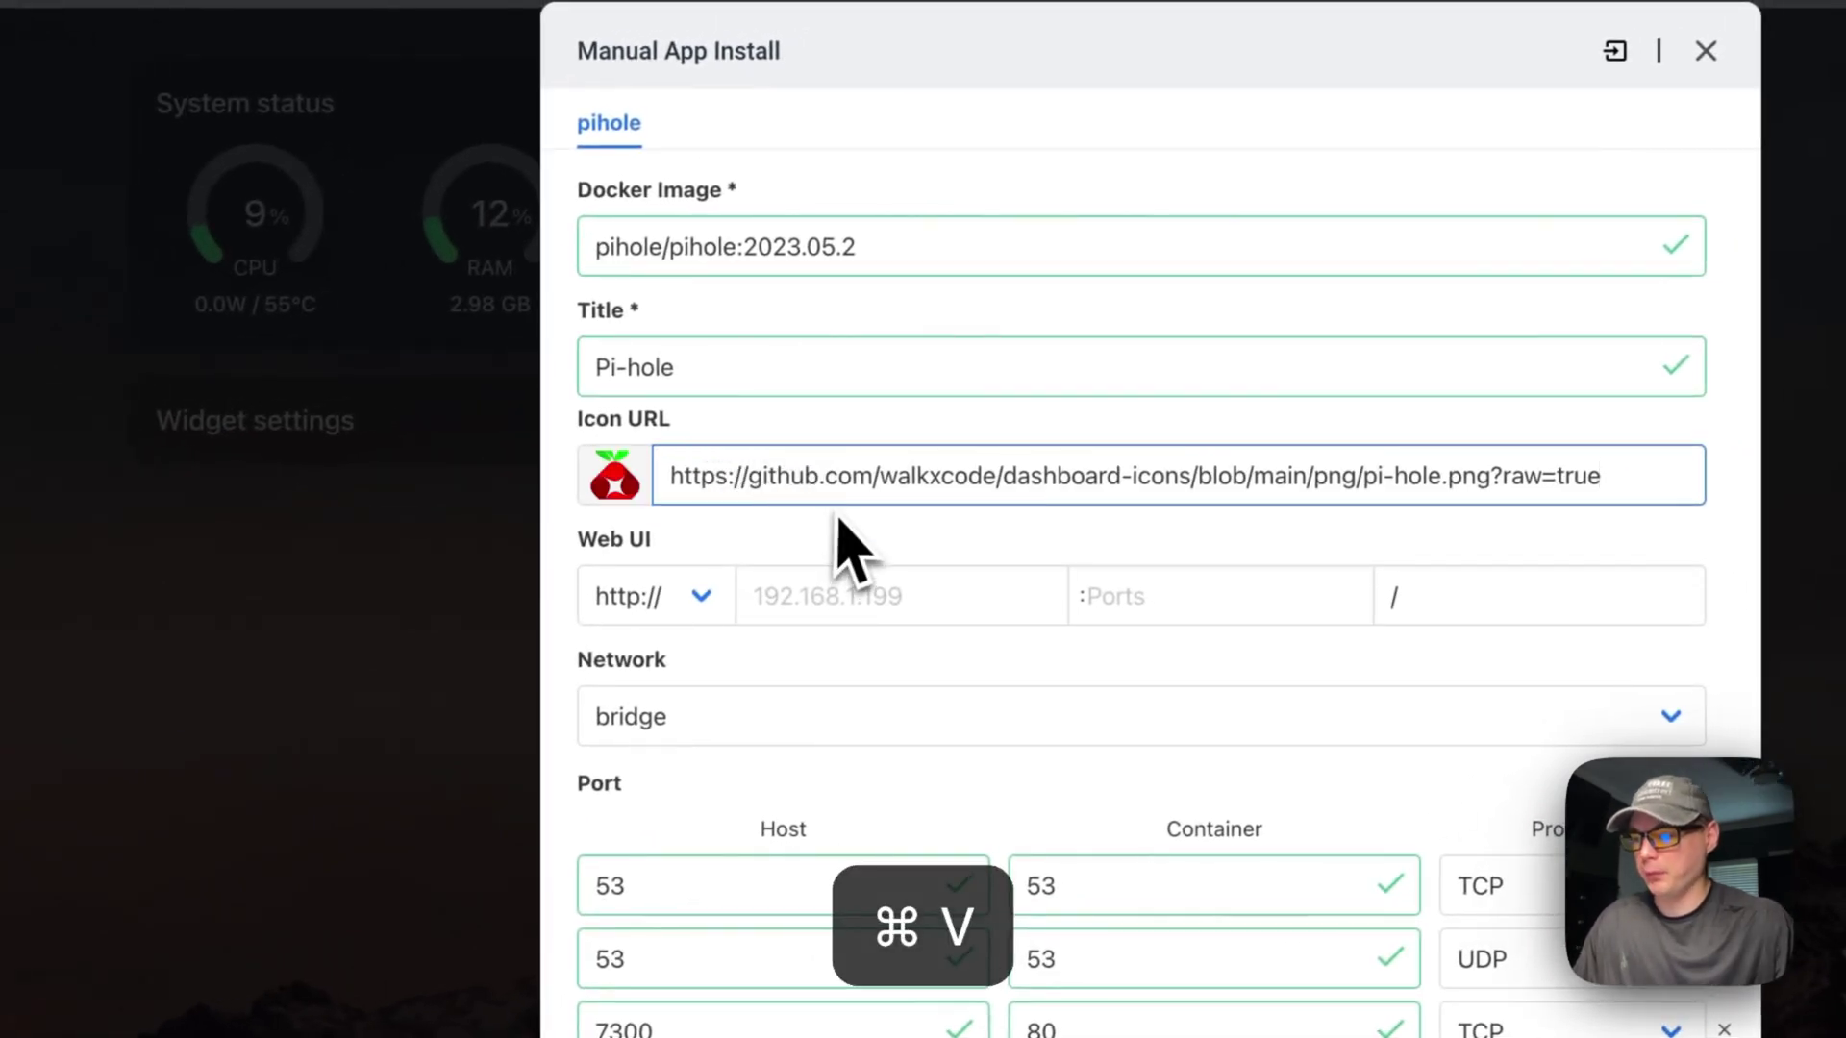
{"action": "left_click", "coordinate": [627, 474]}
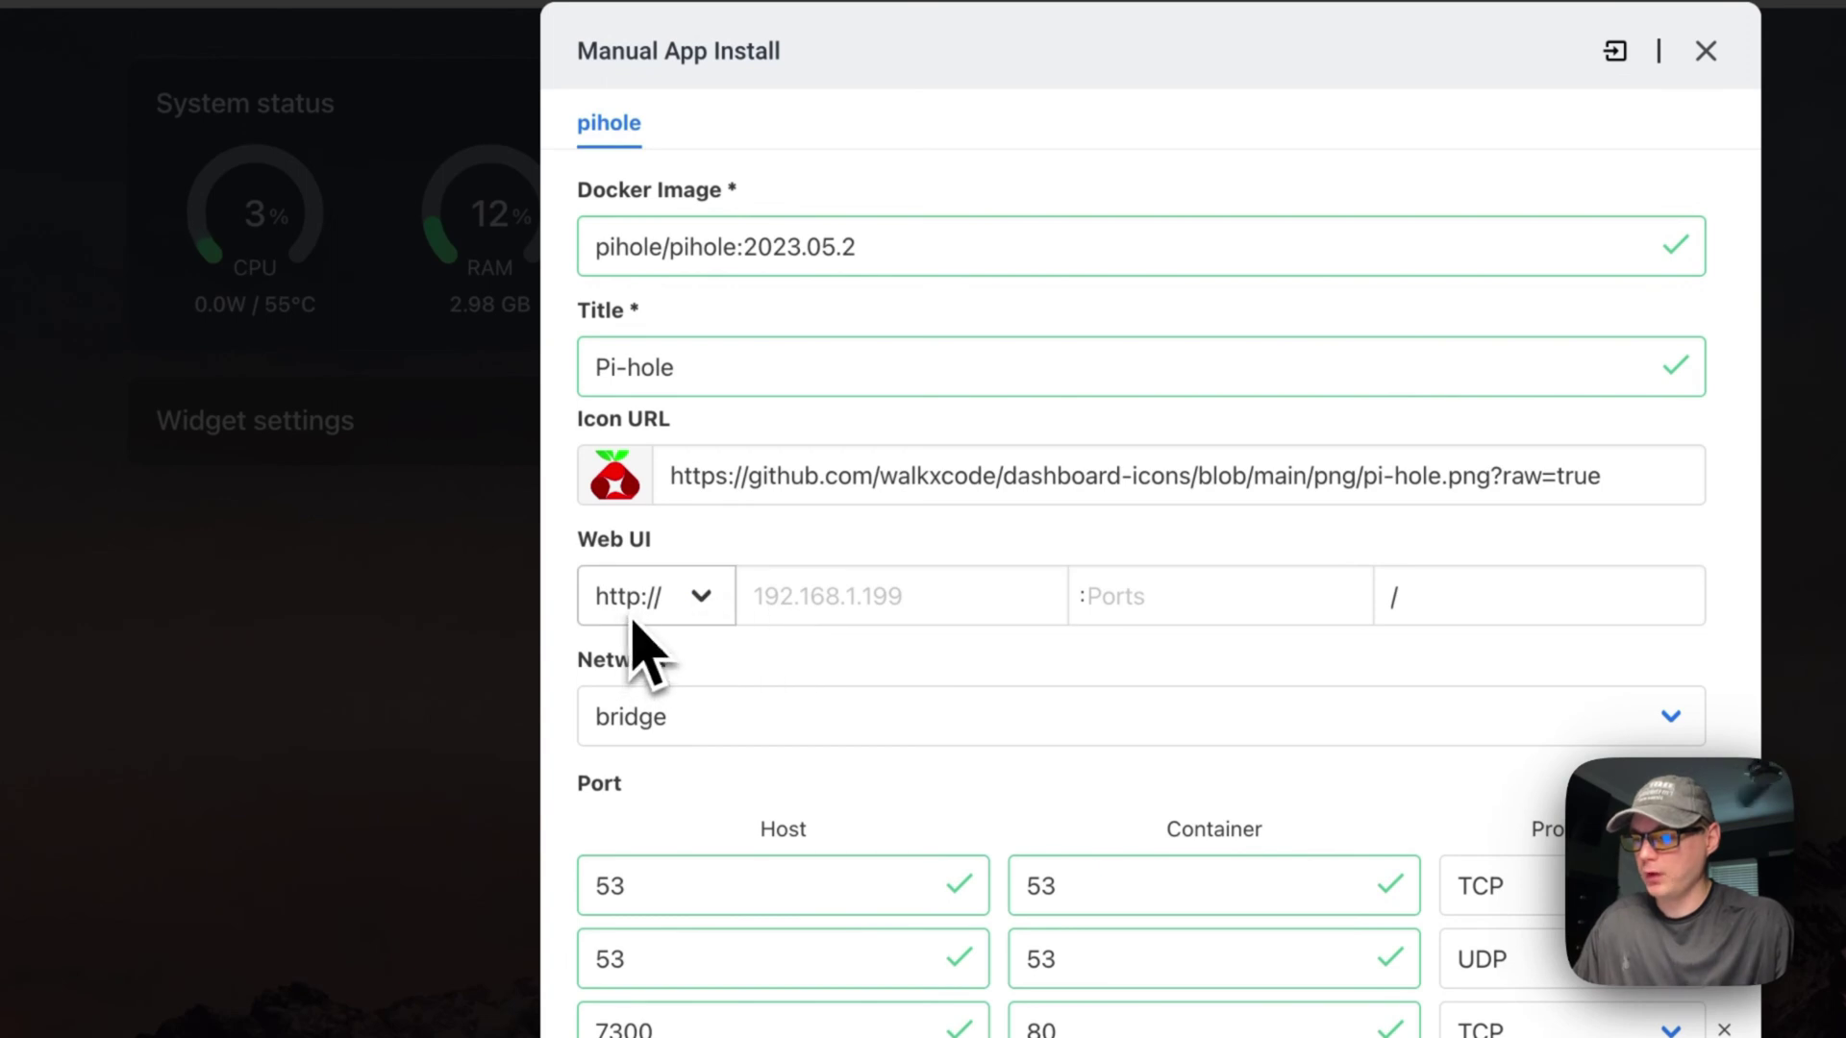
{"action": "left_click", "coordinate": [1125, 596]}
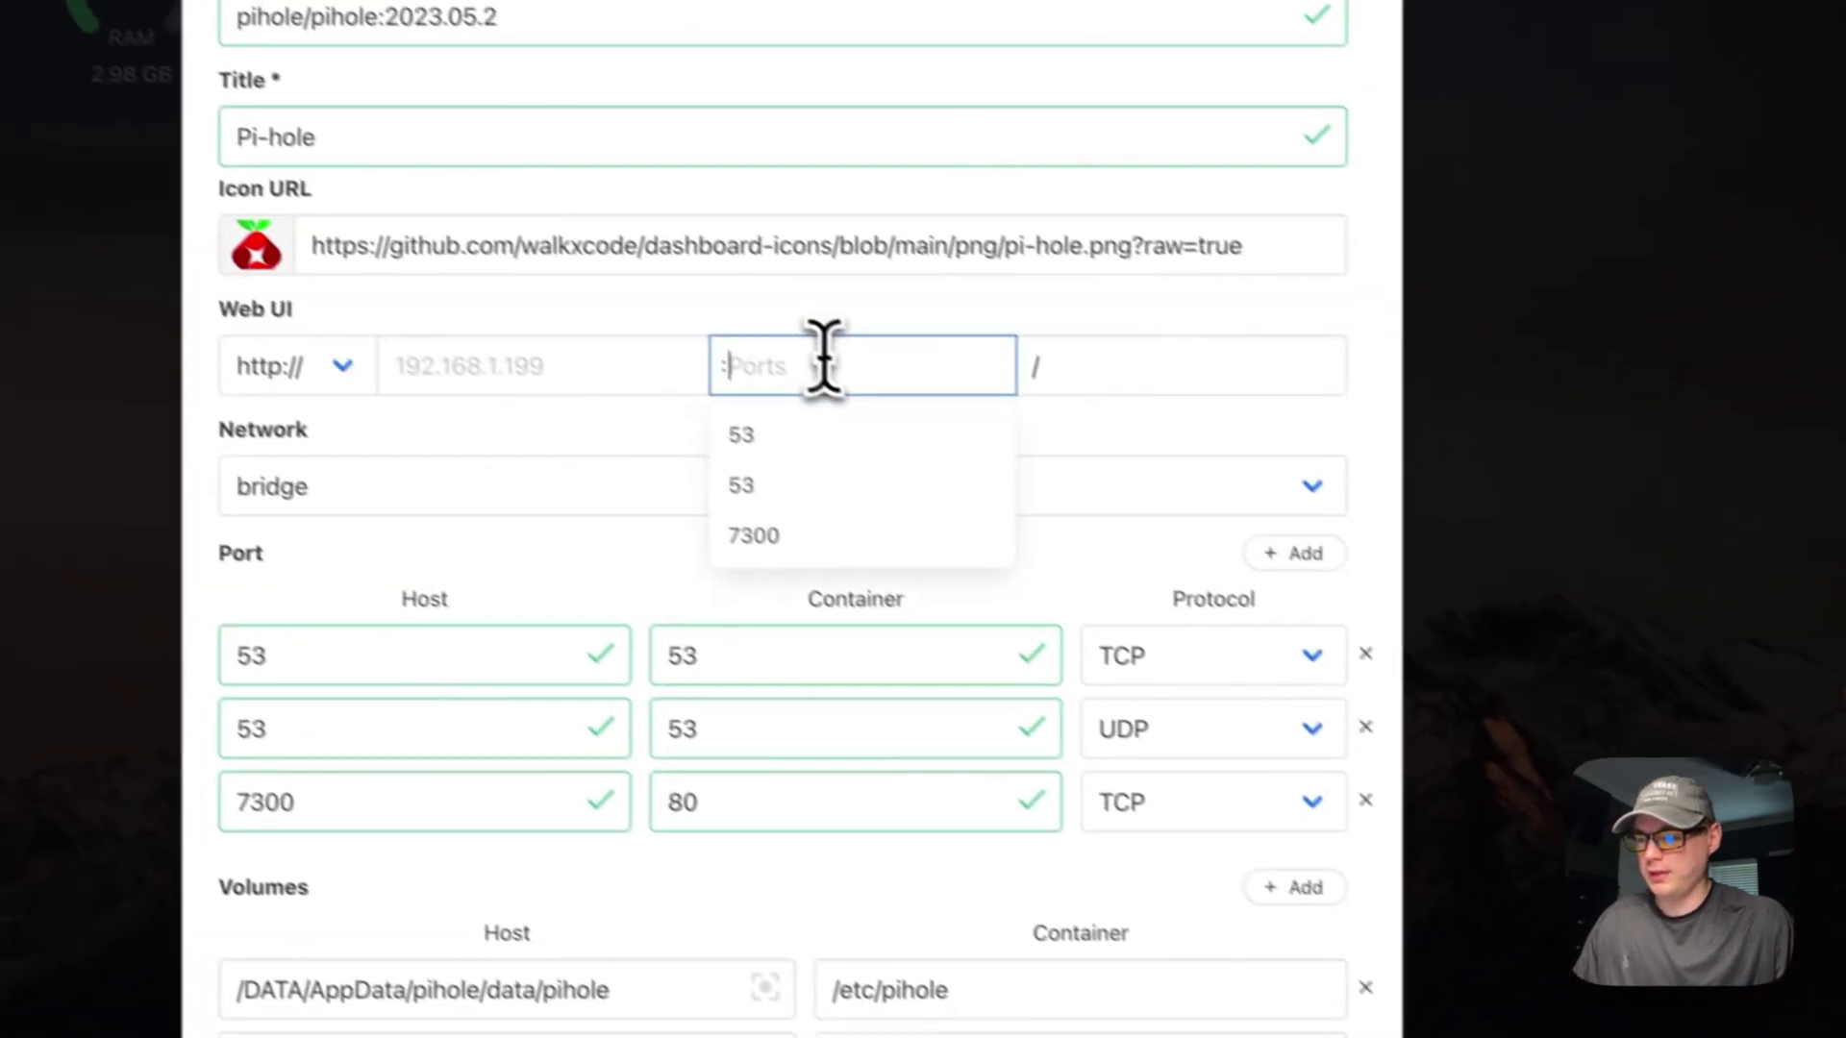
{"action": "left_click", "coordinate": [738, 507]}
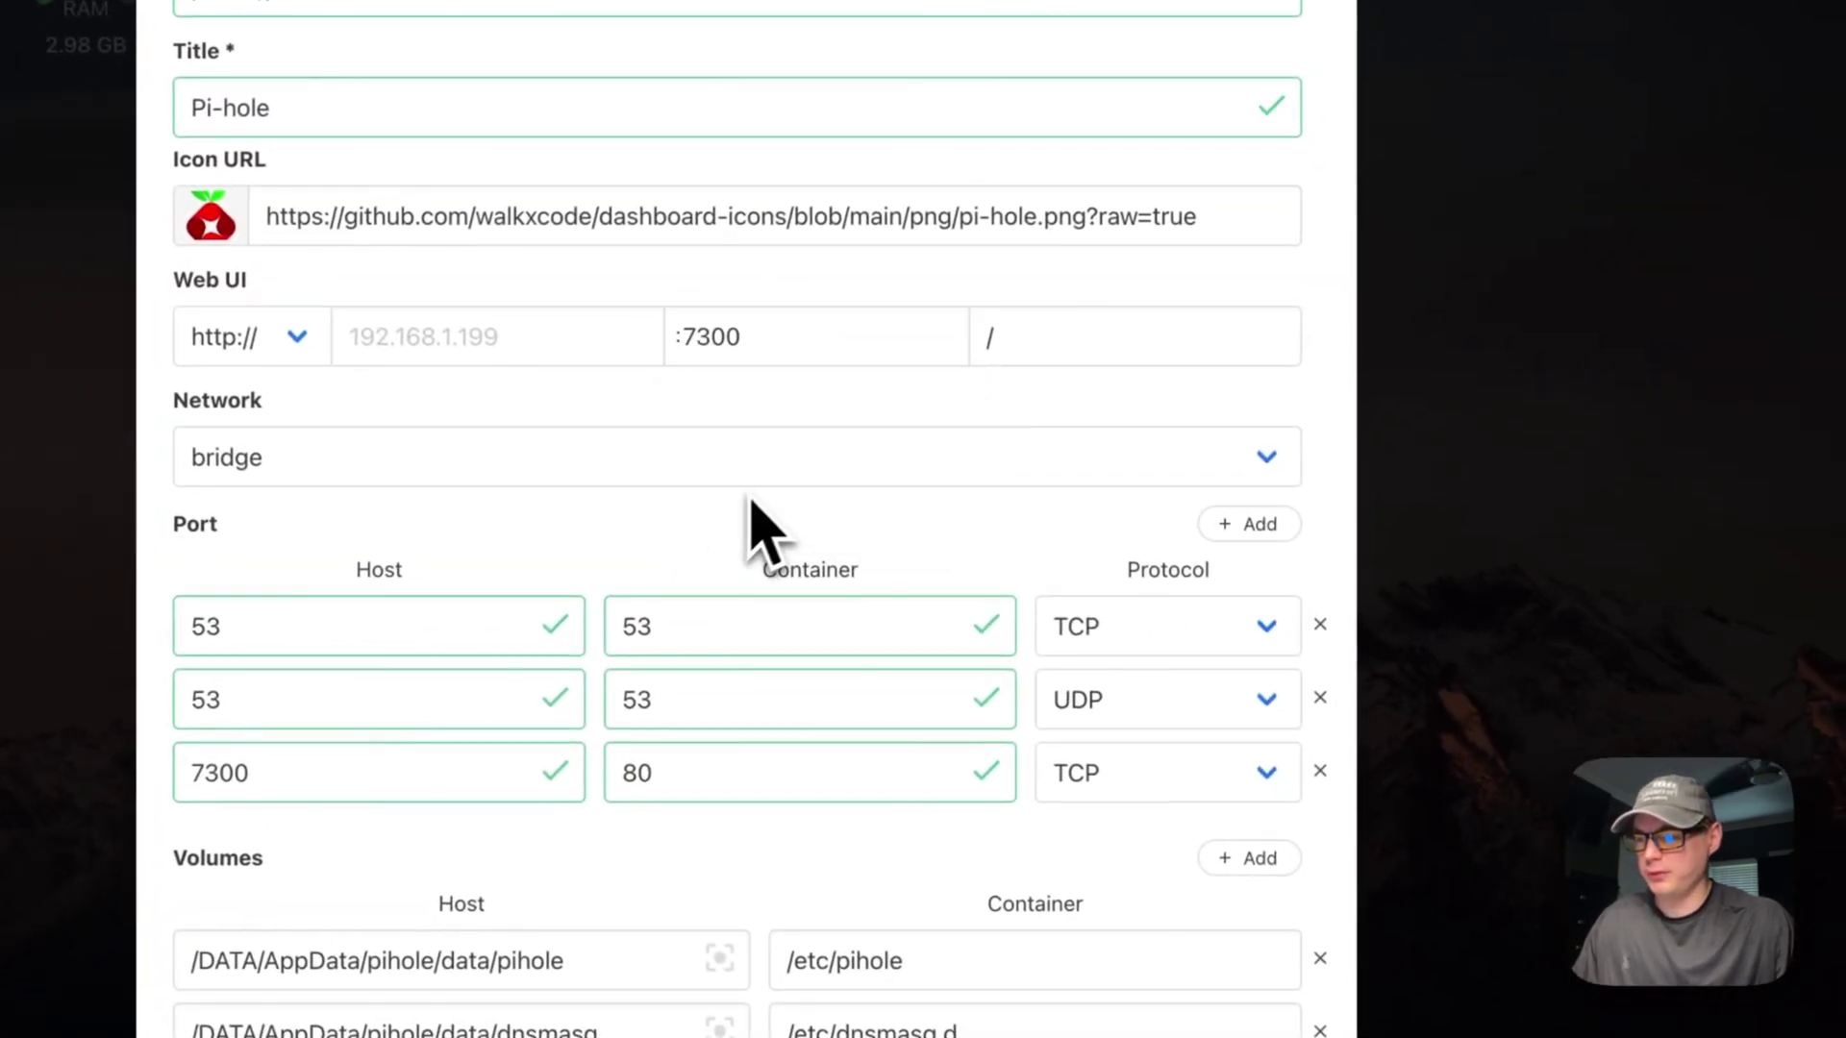
- Review the remaining port, volume and environment settings, install the Pi-hole app, and dismiss the installation progress dialog
{"action": "scroll", "coordinate": [700, 559], "scroll_direction": "down", "scroll_amount": 5}
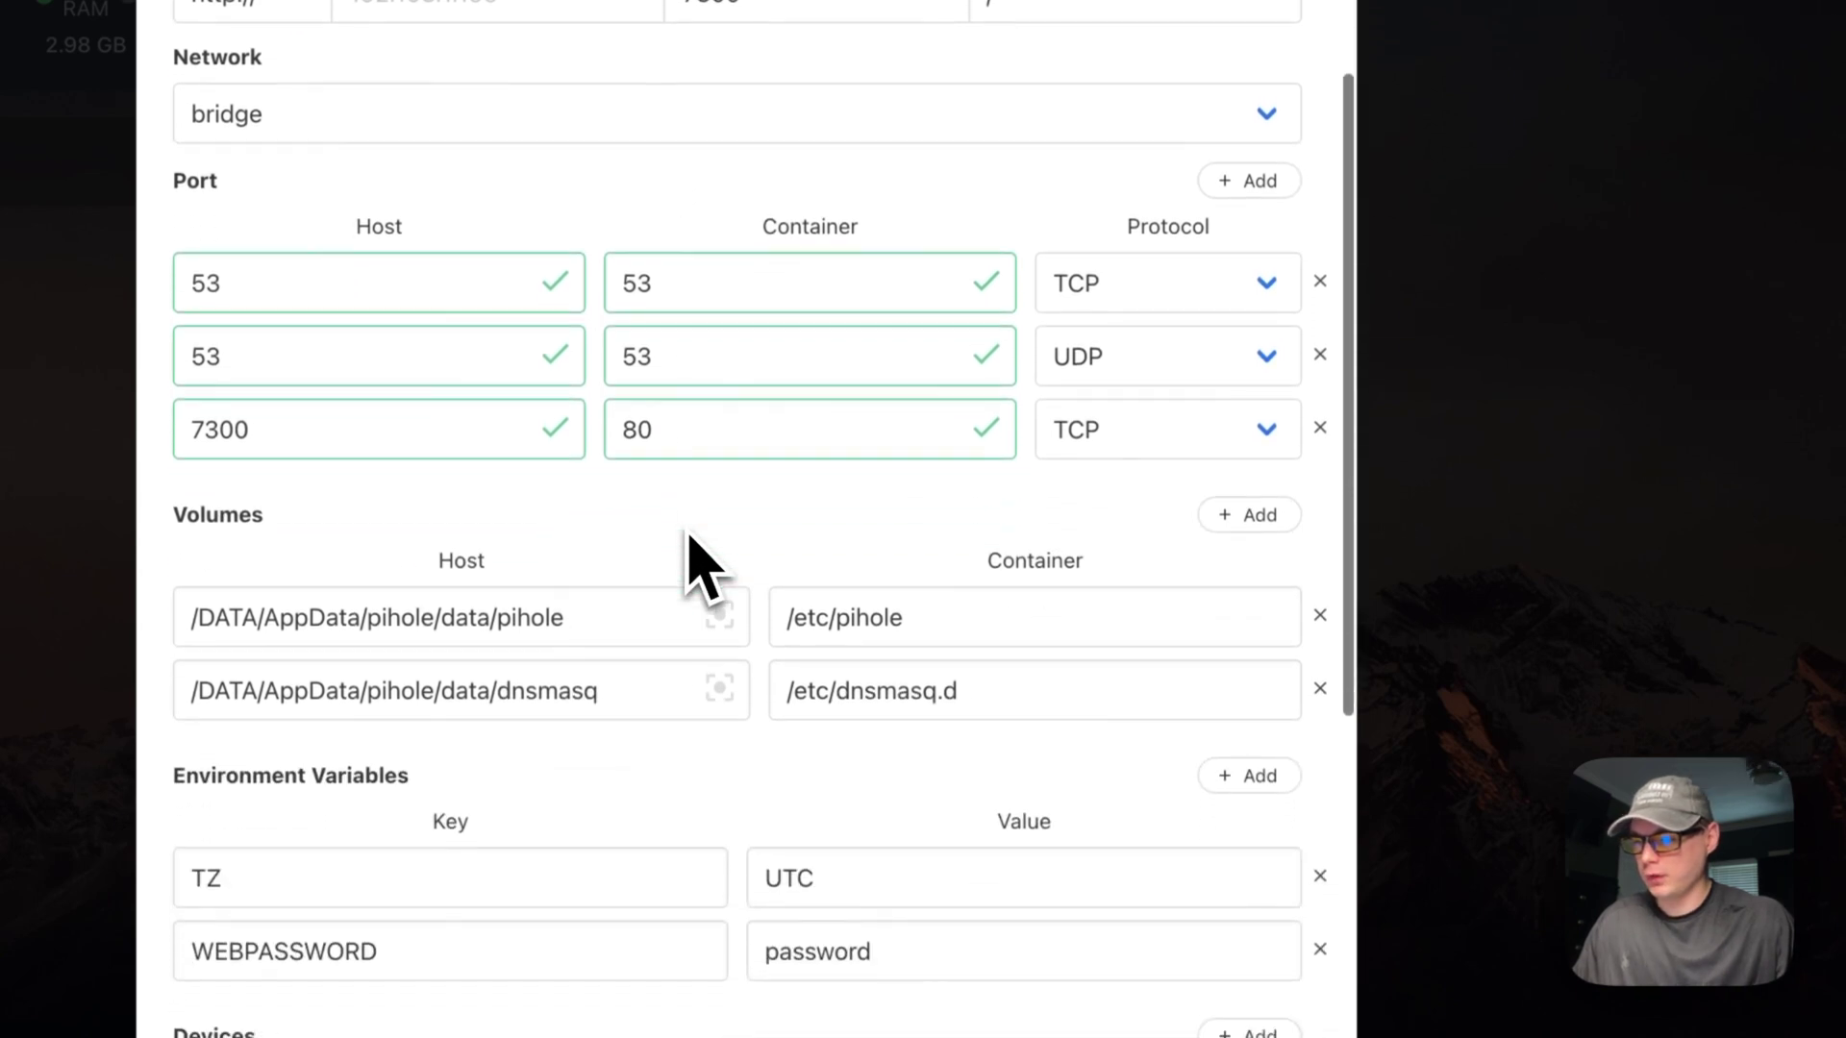
{"action": "scroll", "coordinate": [692, 538], "scroll_direction": "down", "scroll_amount": 6}
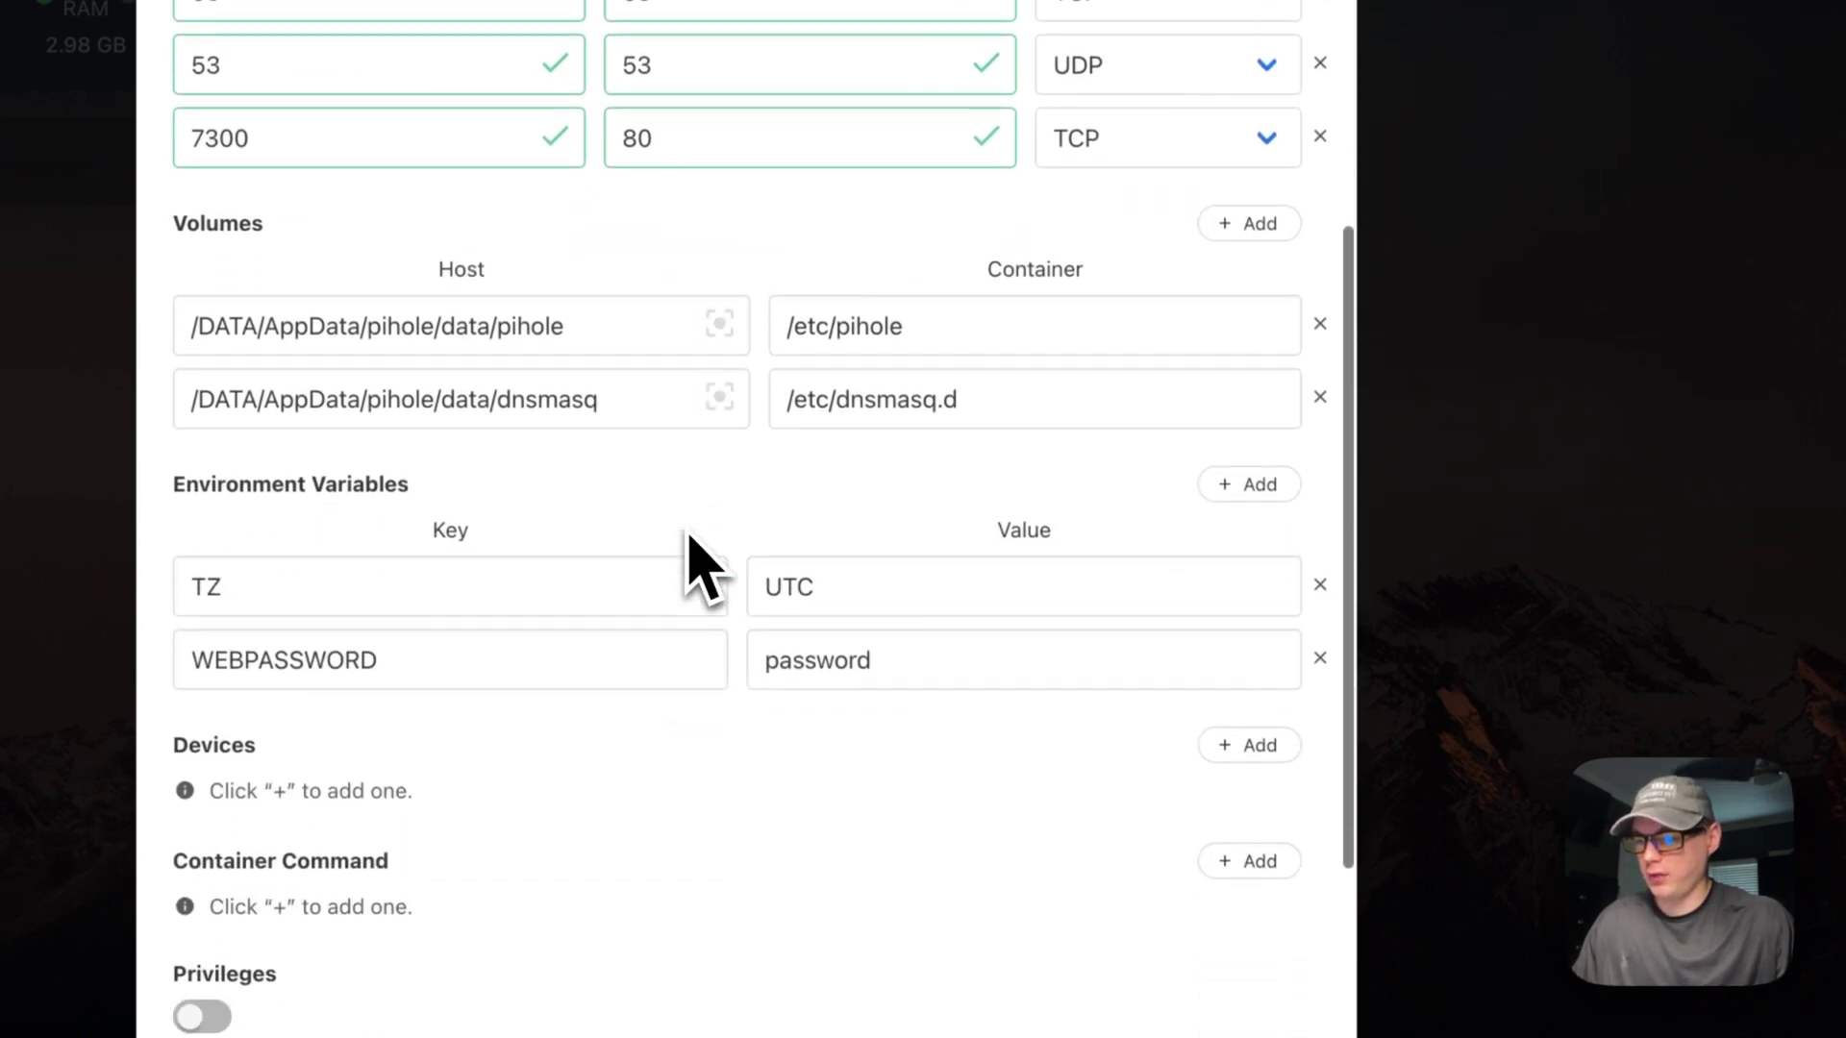
{"action": "scroll", "coordinate": [688, 558], "scroll_direction": "down", "scroll_amount": 5}
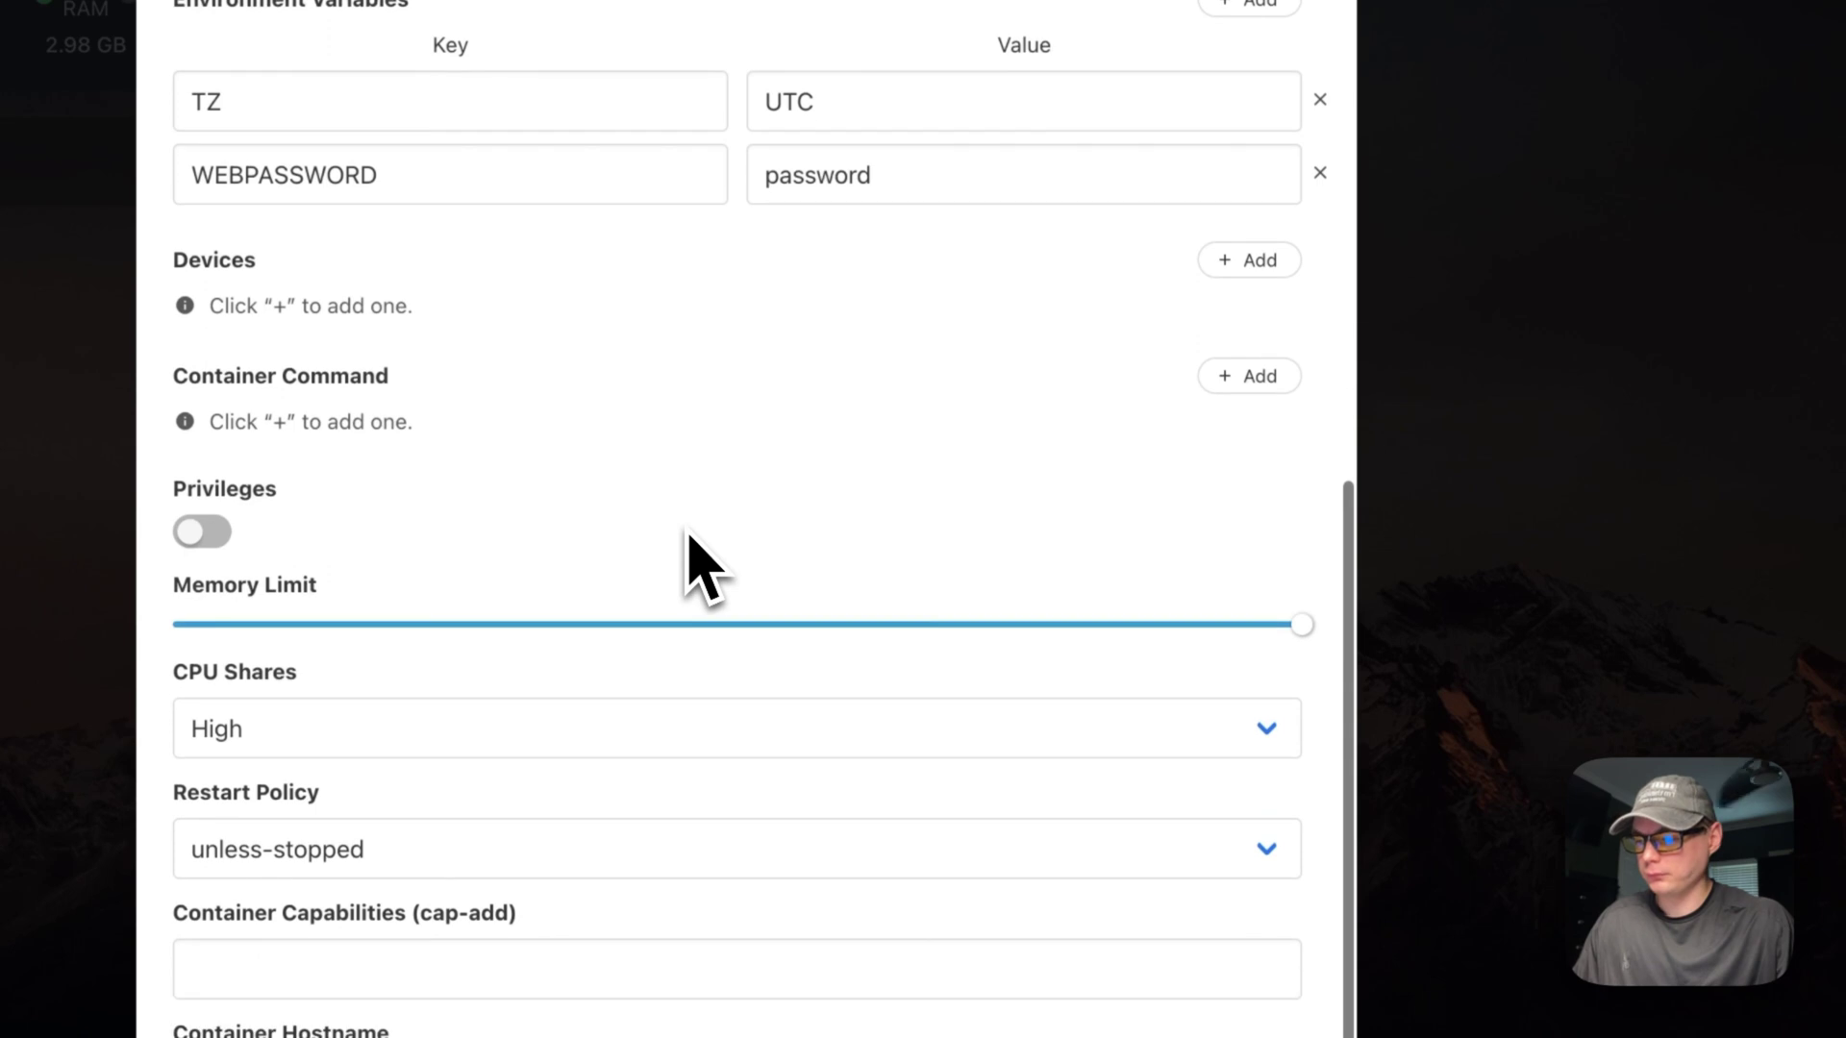
{"action": "scroll", "coordinate": [885, 394], "scroll_direction": "up", "scroll_amount": 15}
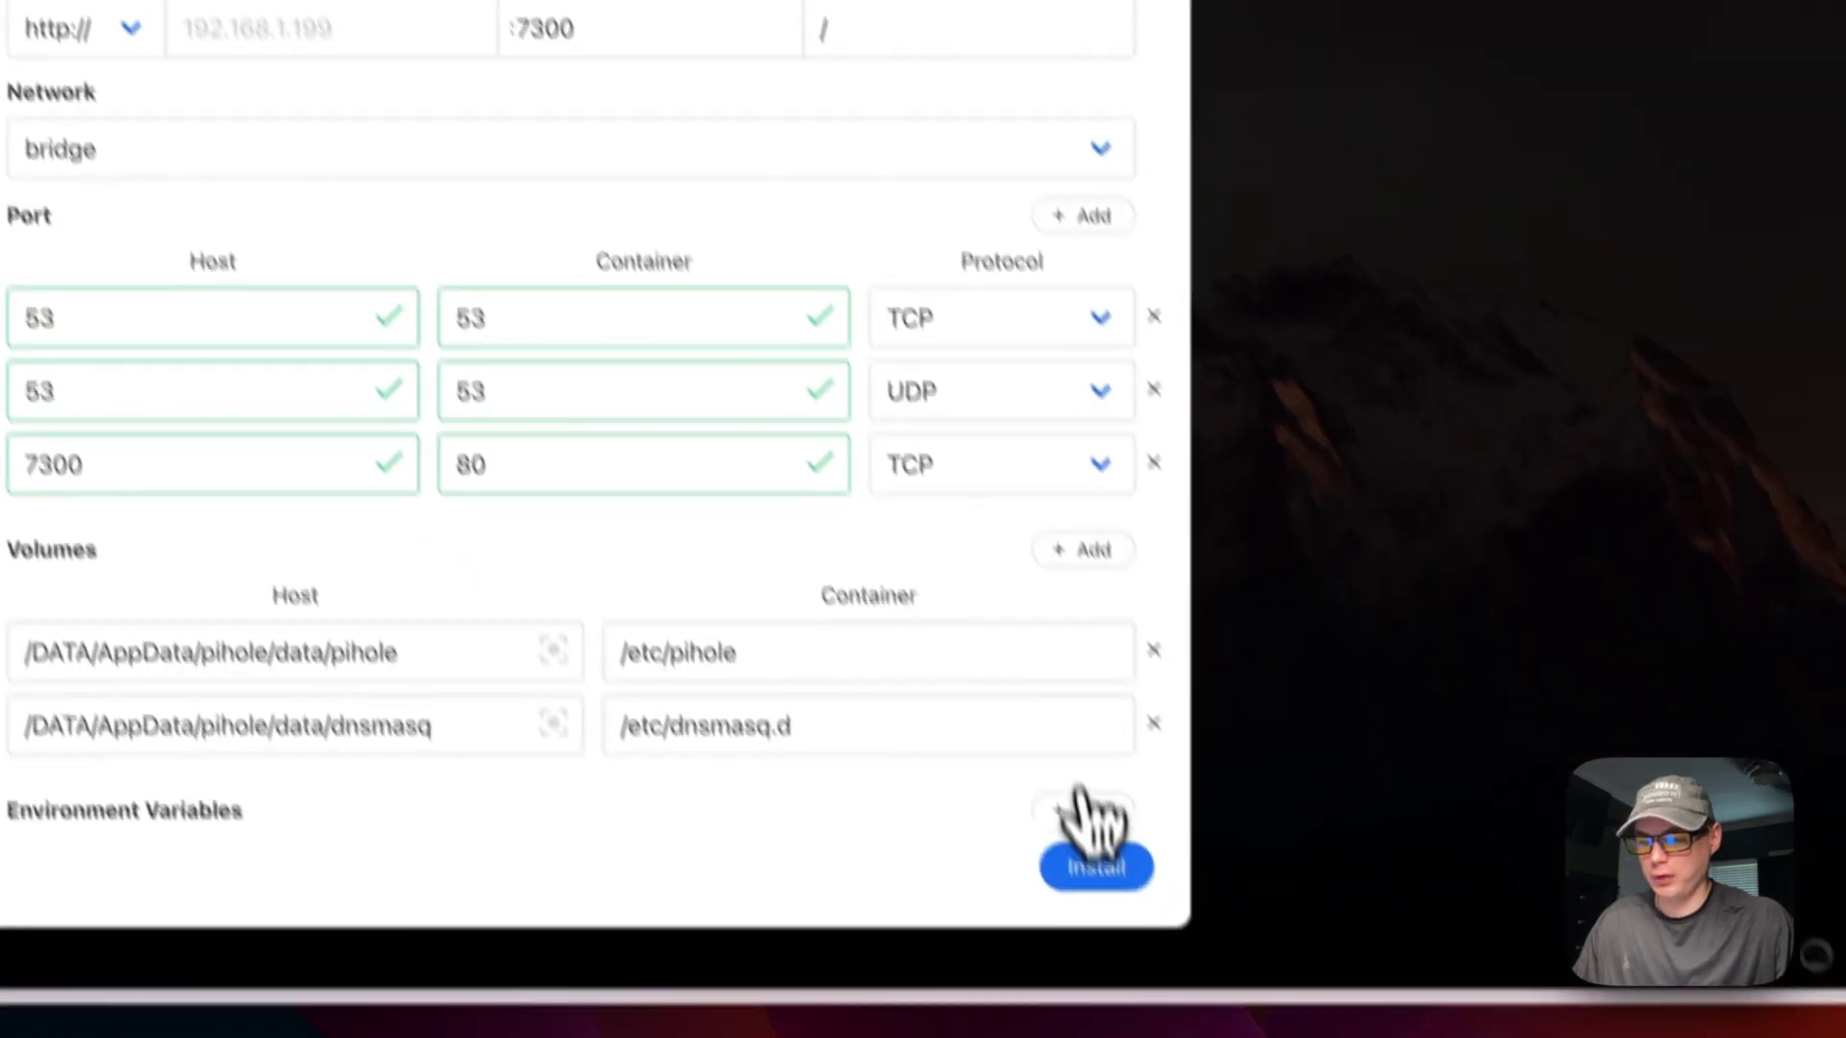
{"action": "left_click", "coordinate": [1058, 807]}
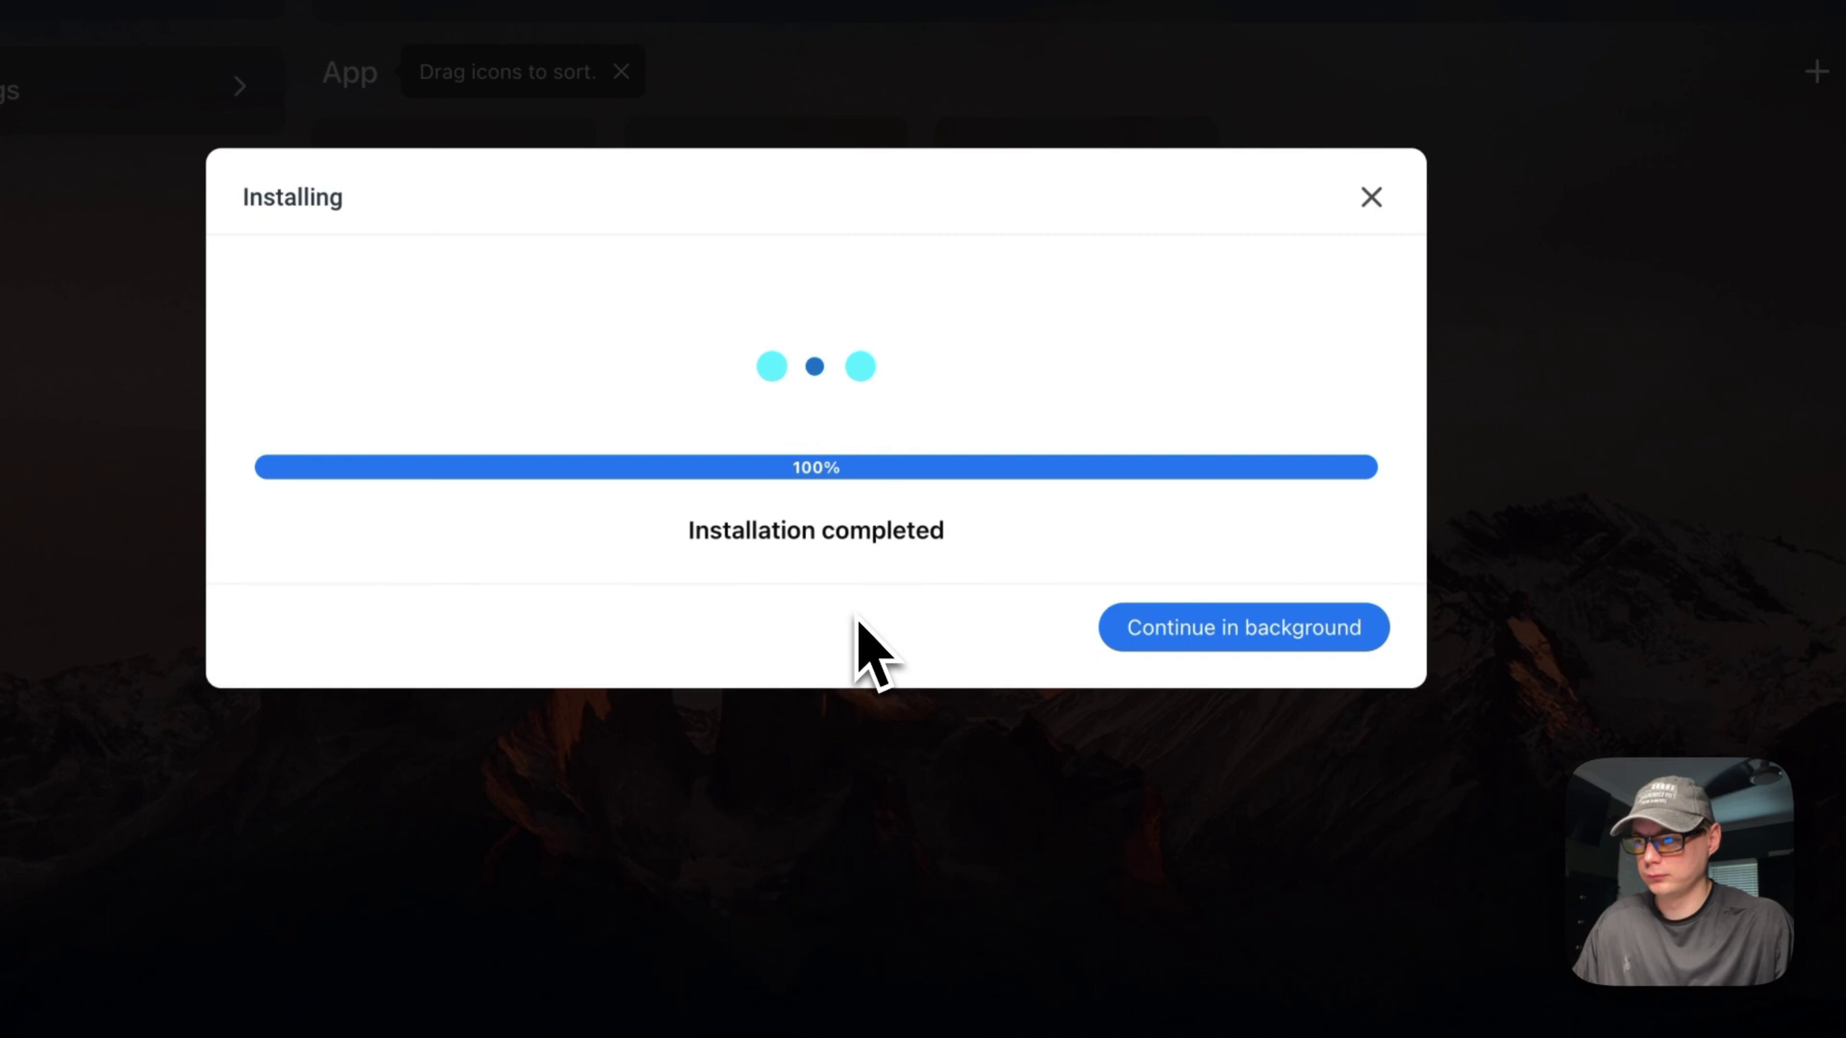
{"action": "left_click", "coordinate": [1177, 631]}
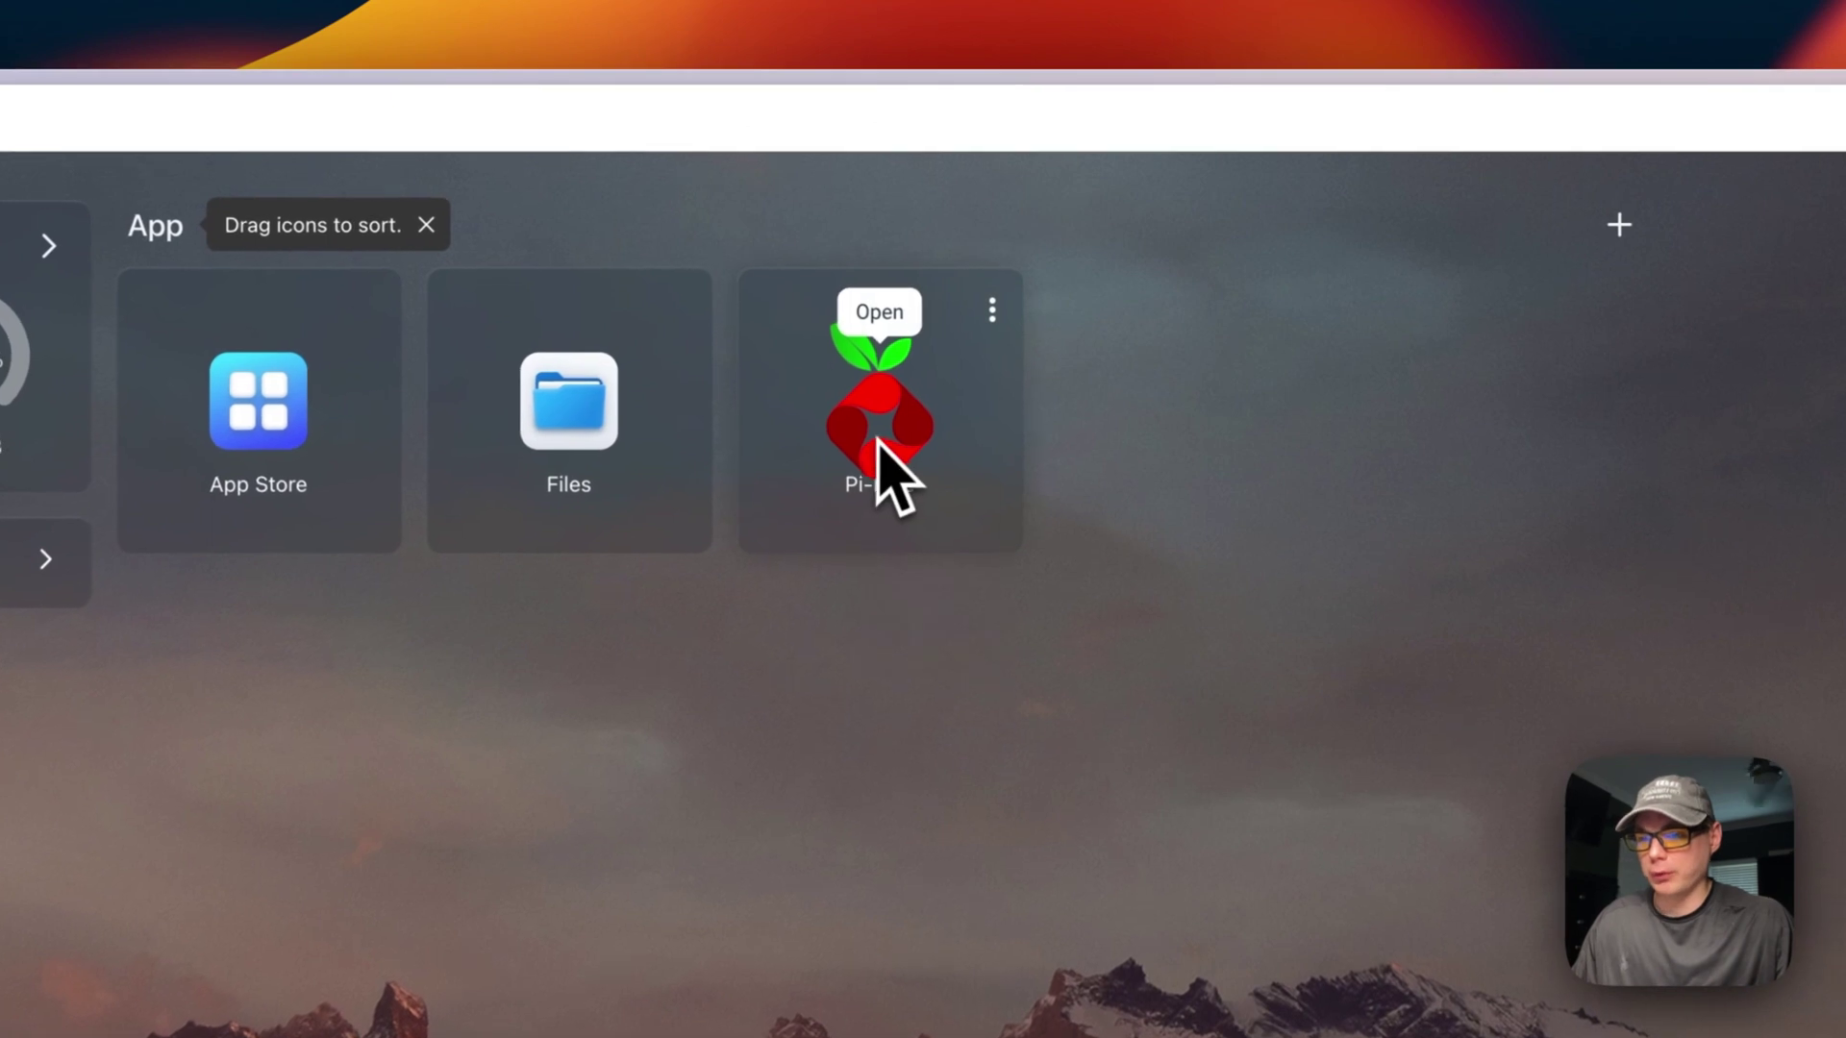
- Add the tip "test" to the Pi-hole app, save it, and close the Tips dialog
{"action": "left_click", "coordinate": [991, 310]}
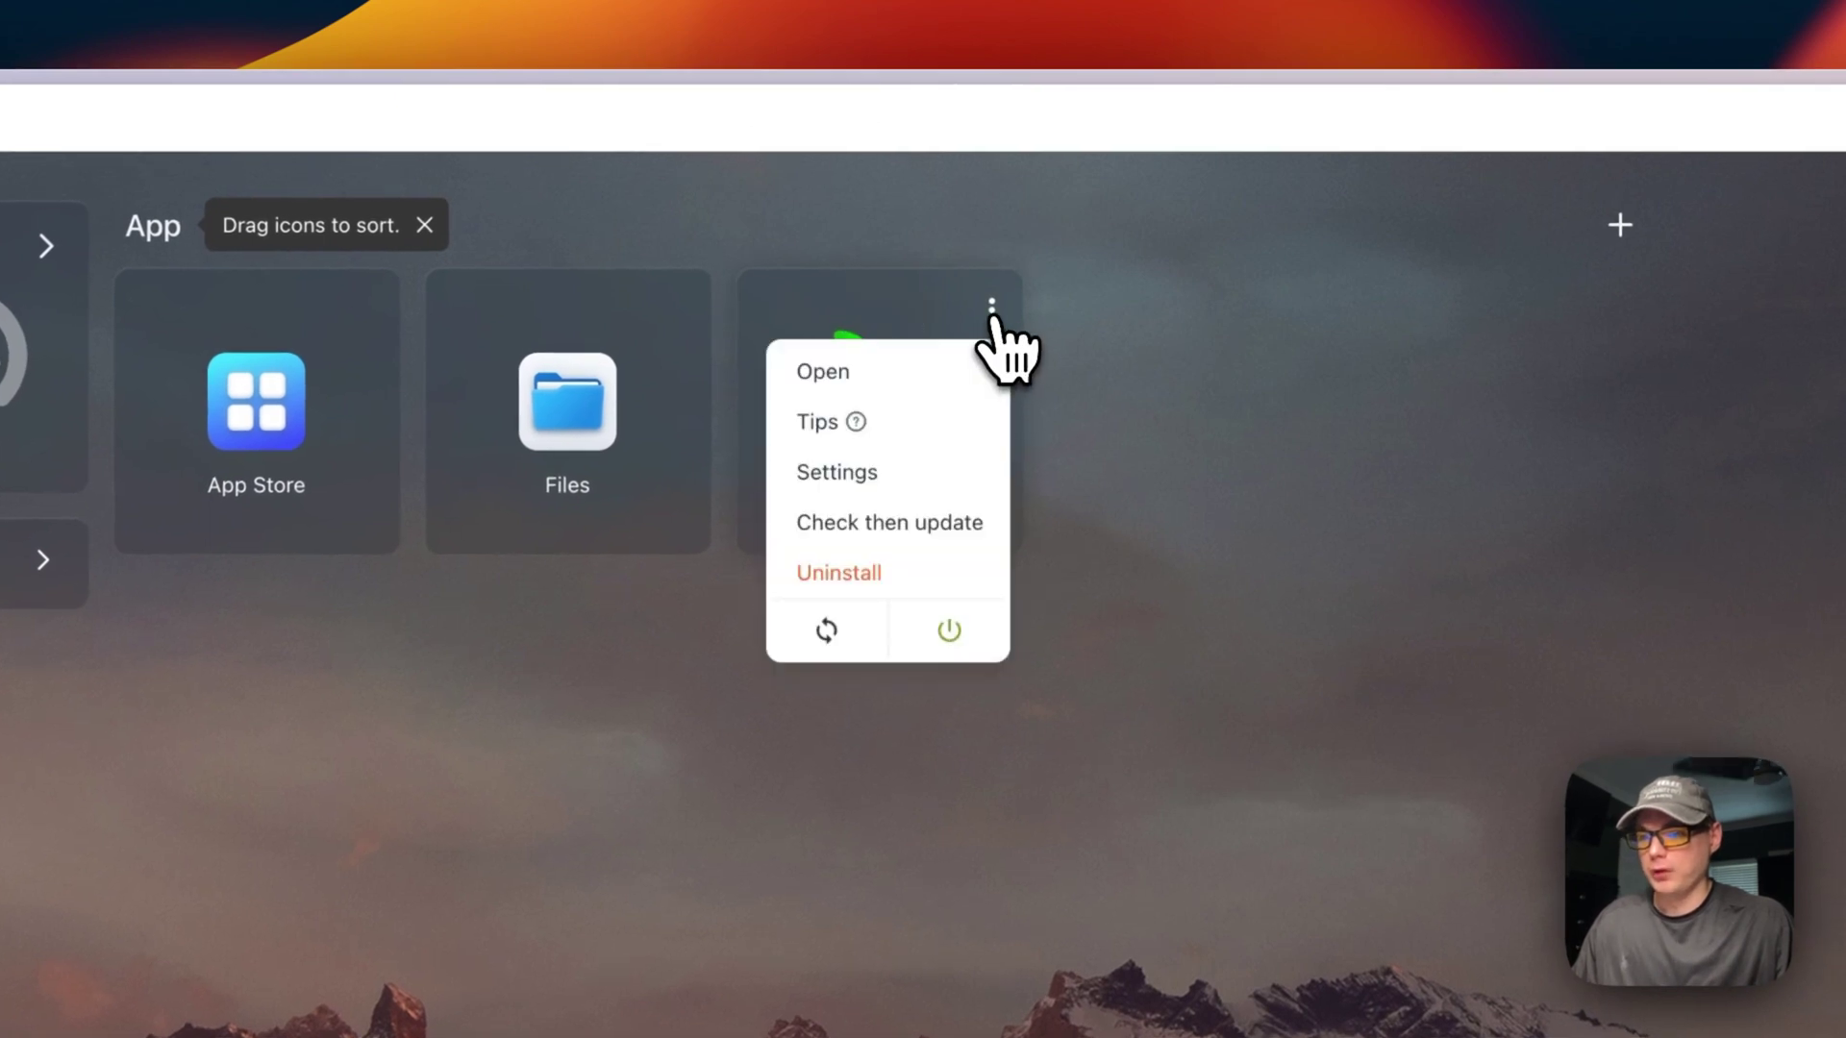
{"action": "left_click", "coordinate": [1135, 591]}
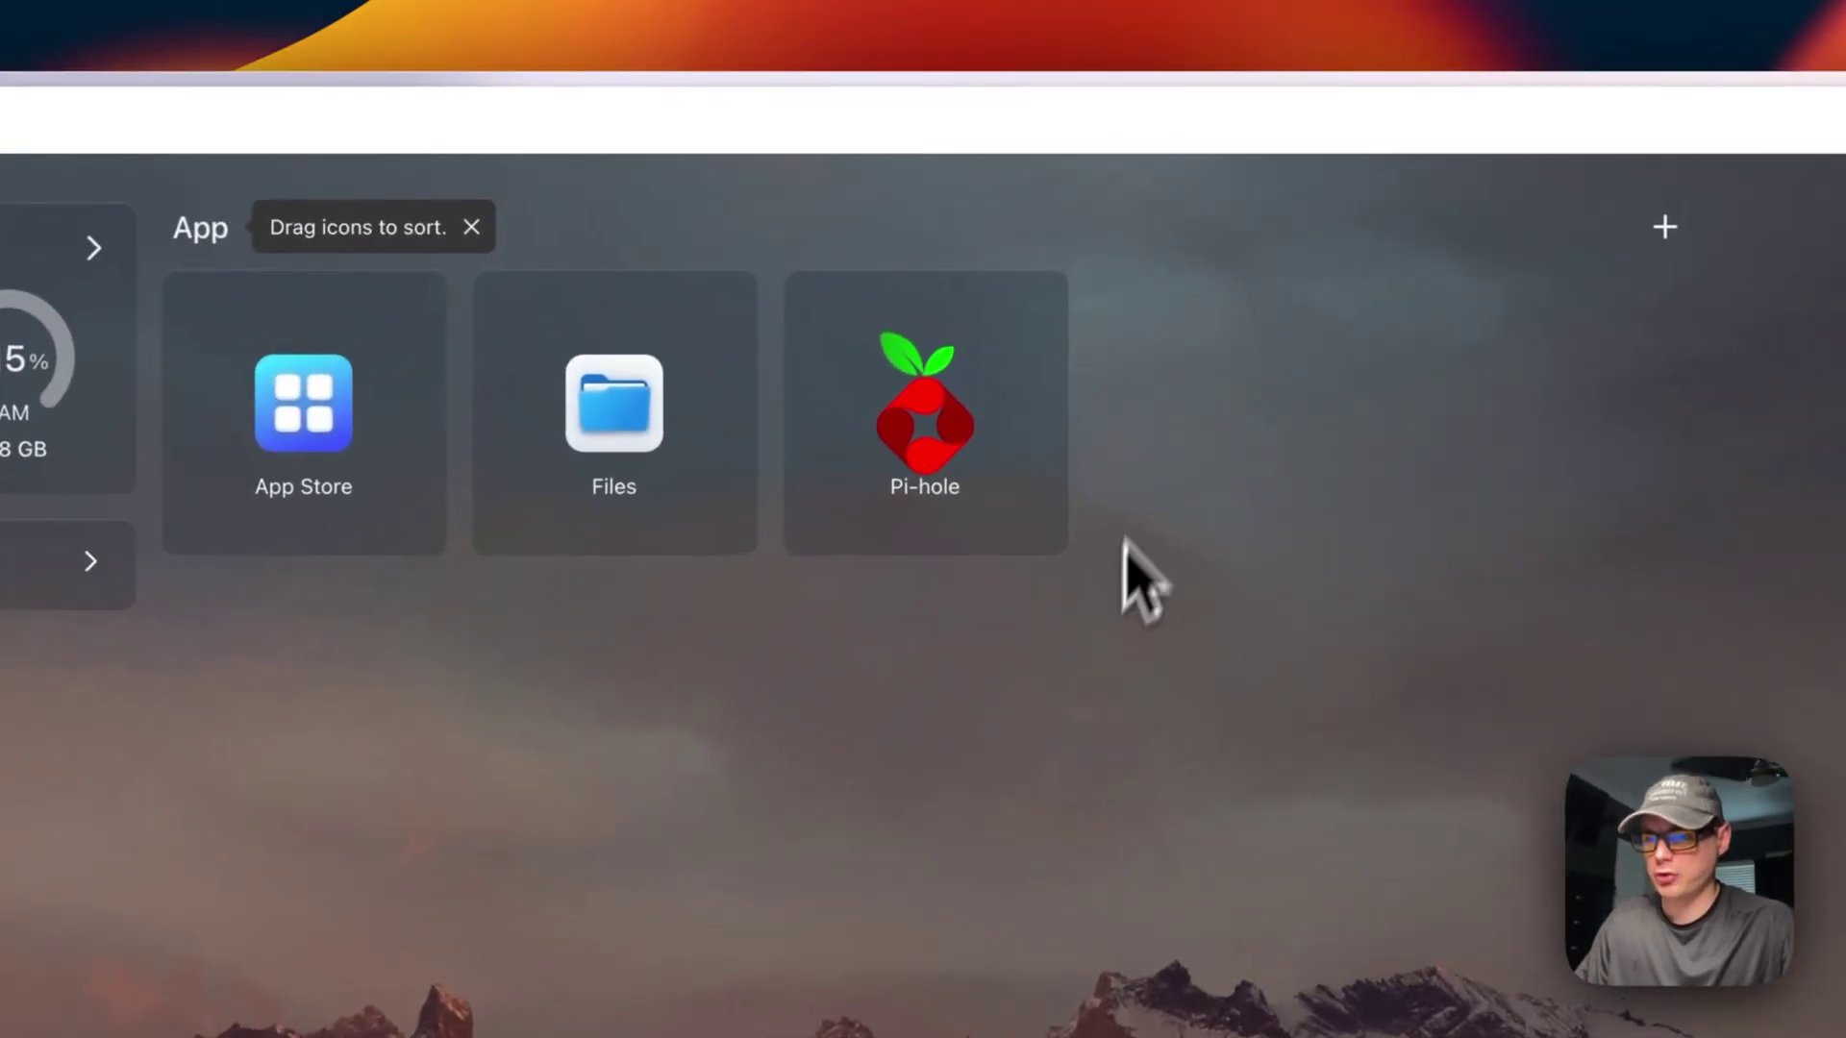
{"action": "mouse_move", "coordinate": [1058, 345]}
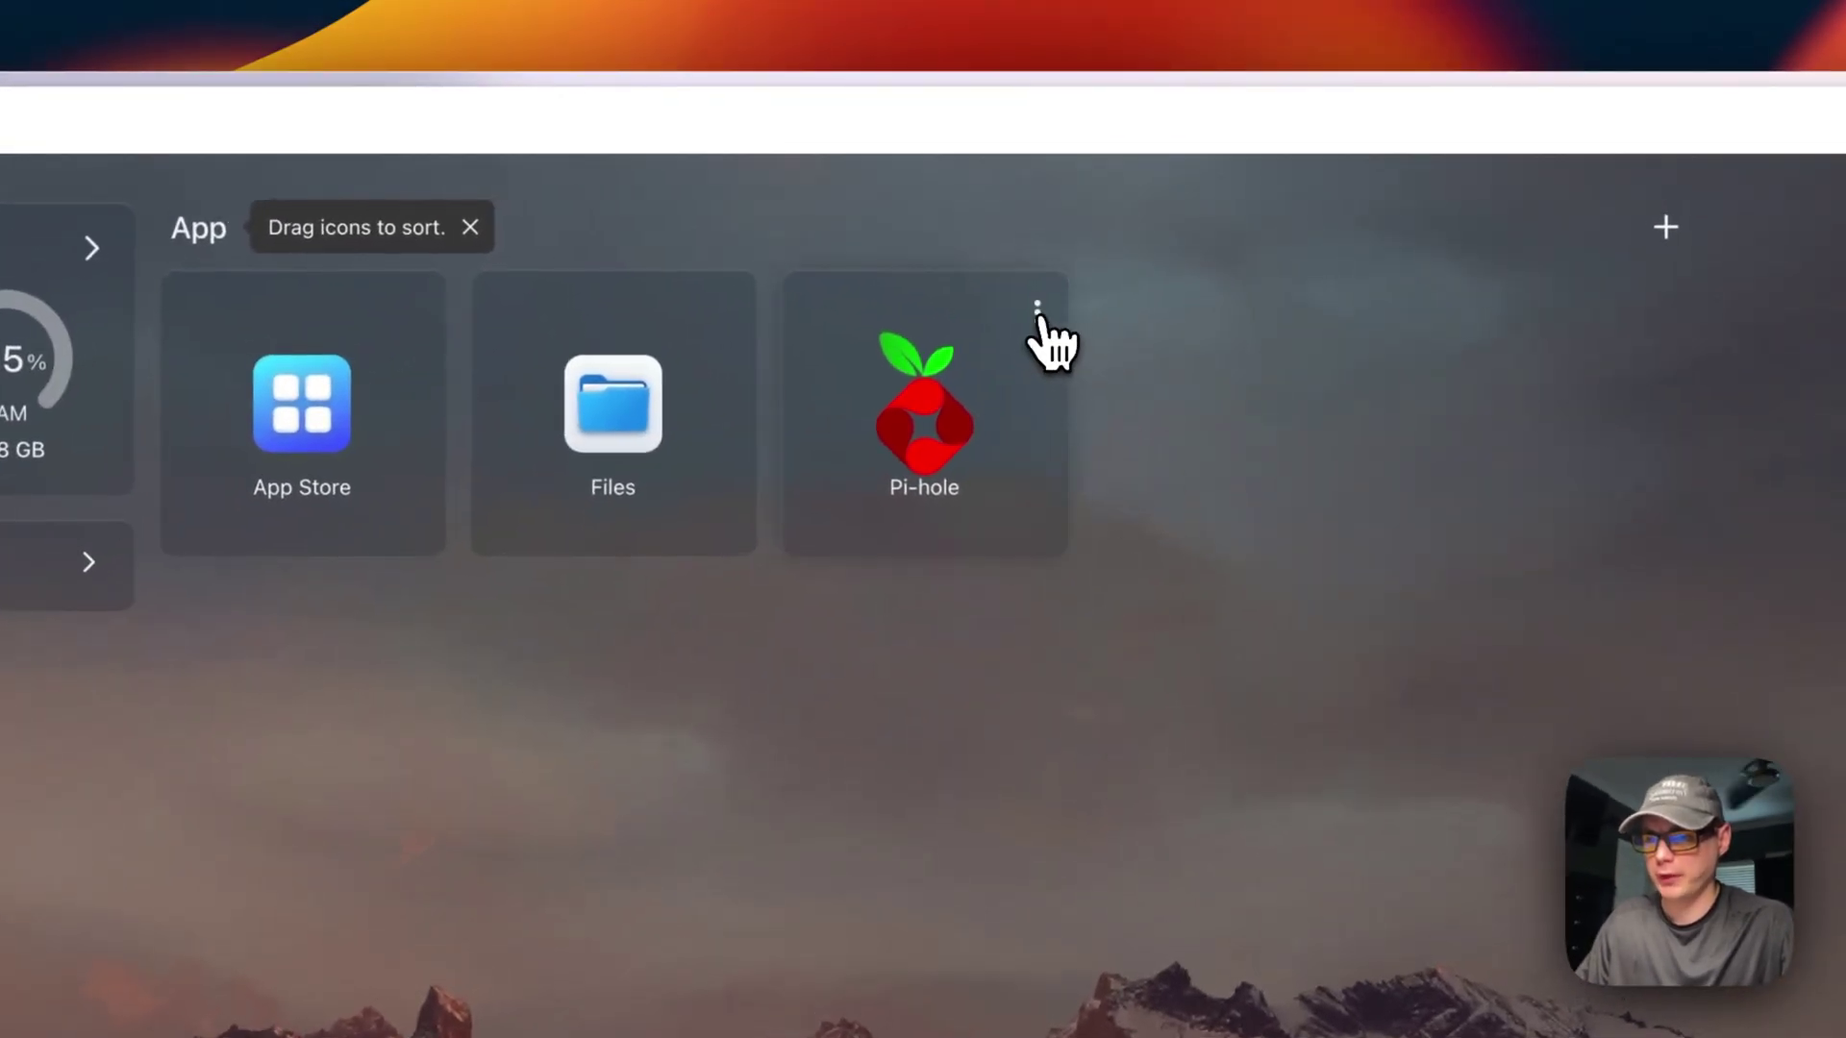
{"action": "left_click", "coordinate": [1037, 310]}
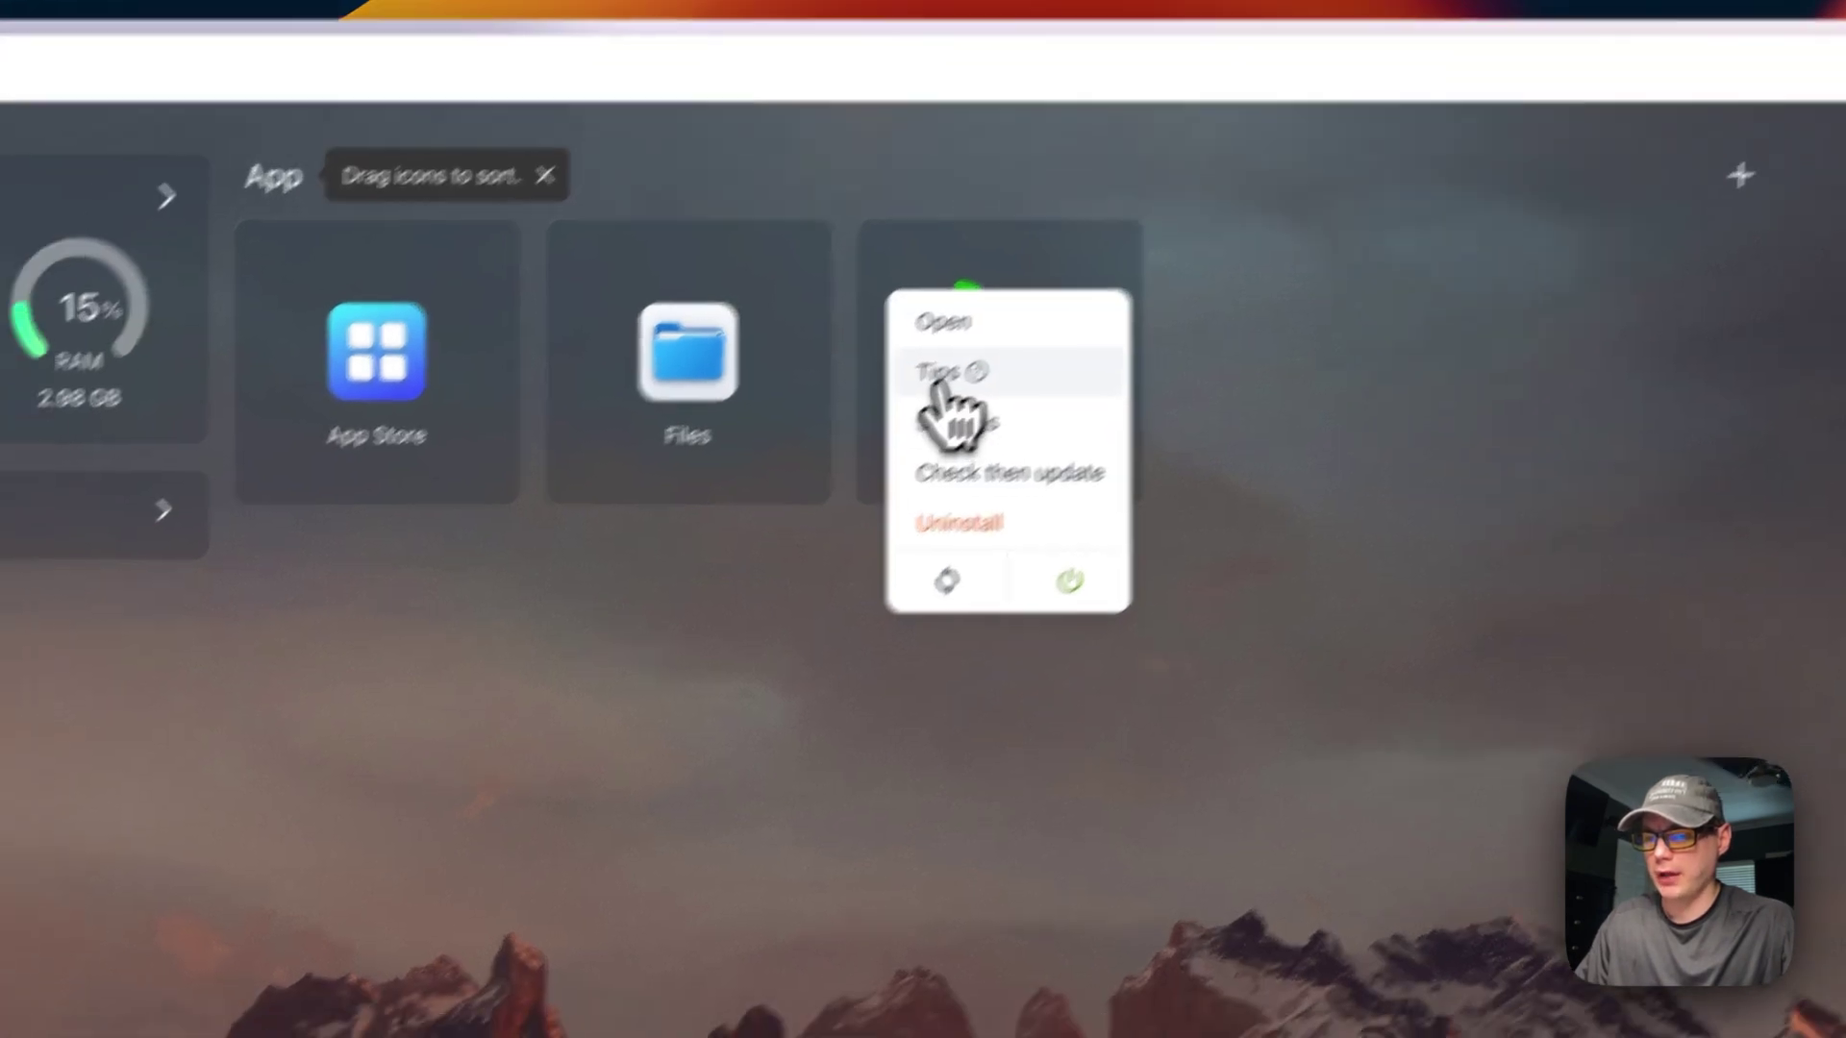
{"action": "left_click", "coordinate": [862, 430]}
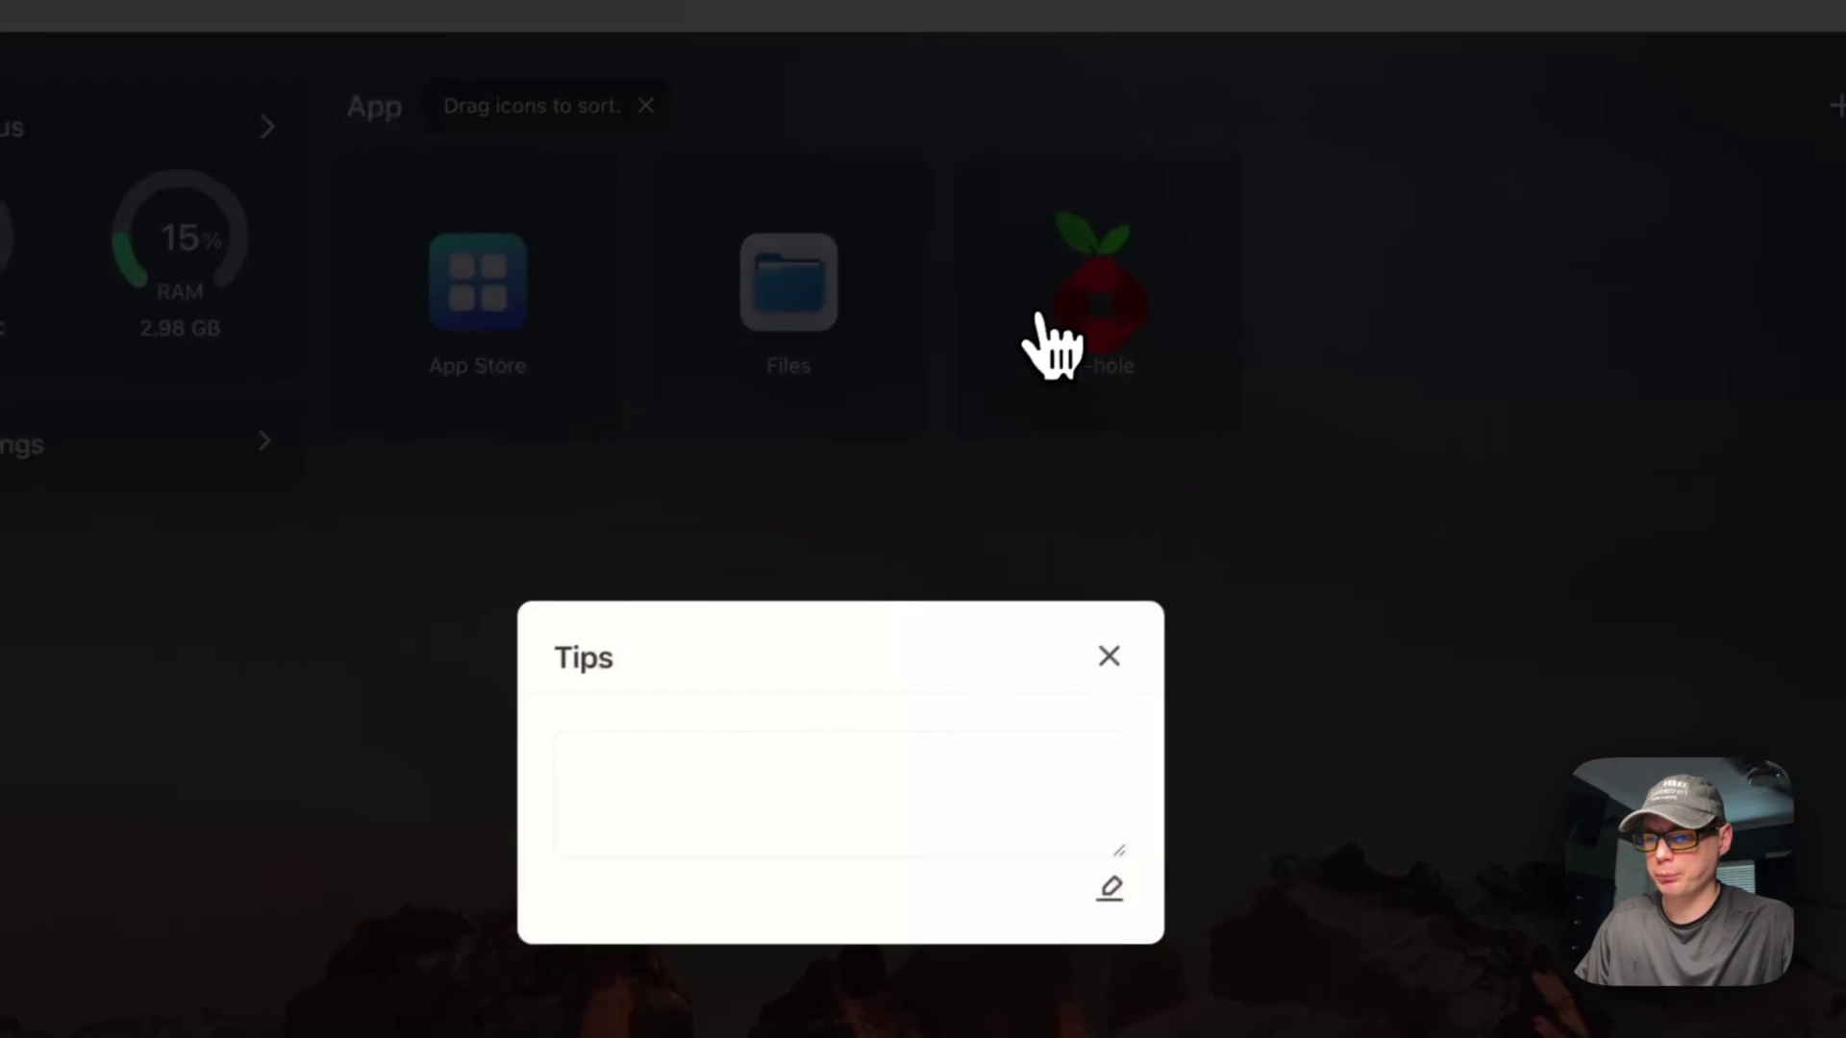
{"action": "left_click", "coordinate": [1067, 678]}
{"action": "type", "text": "t"}
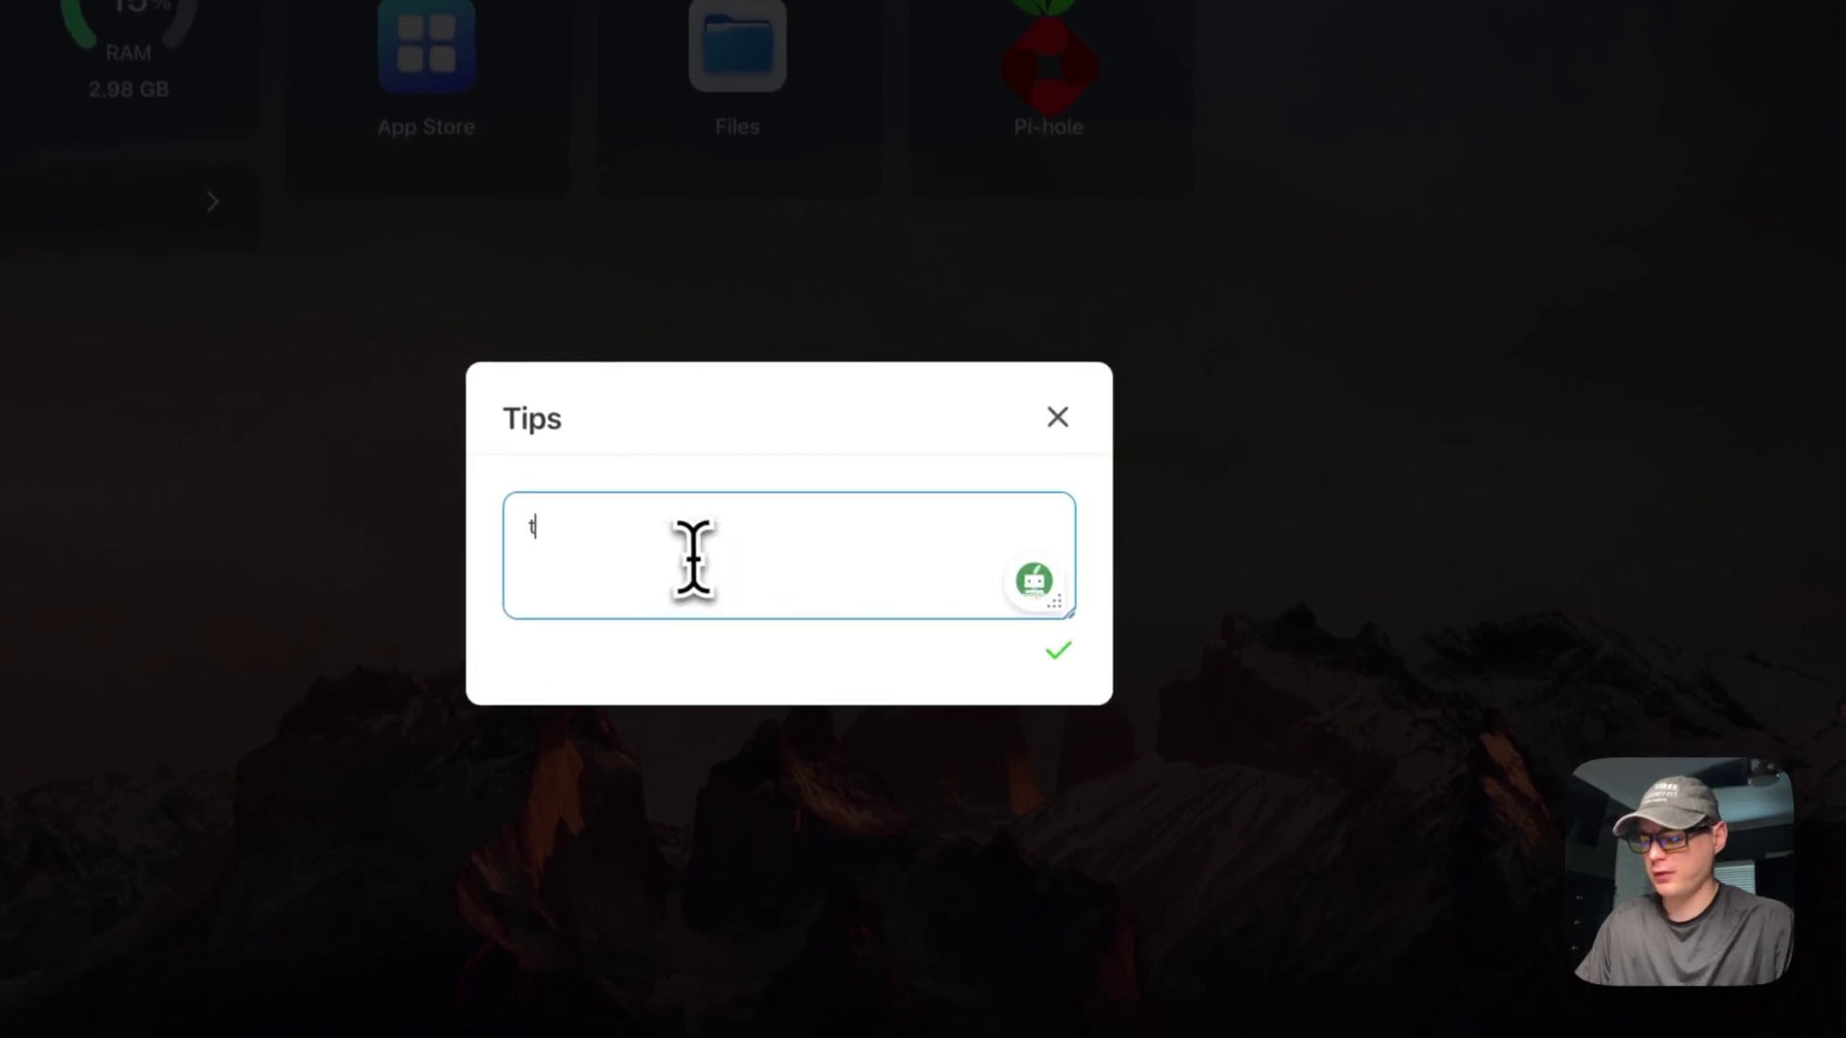
{"action": "left_click", "coordinate": [1055, 654]}
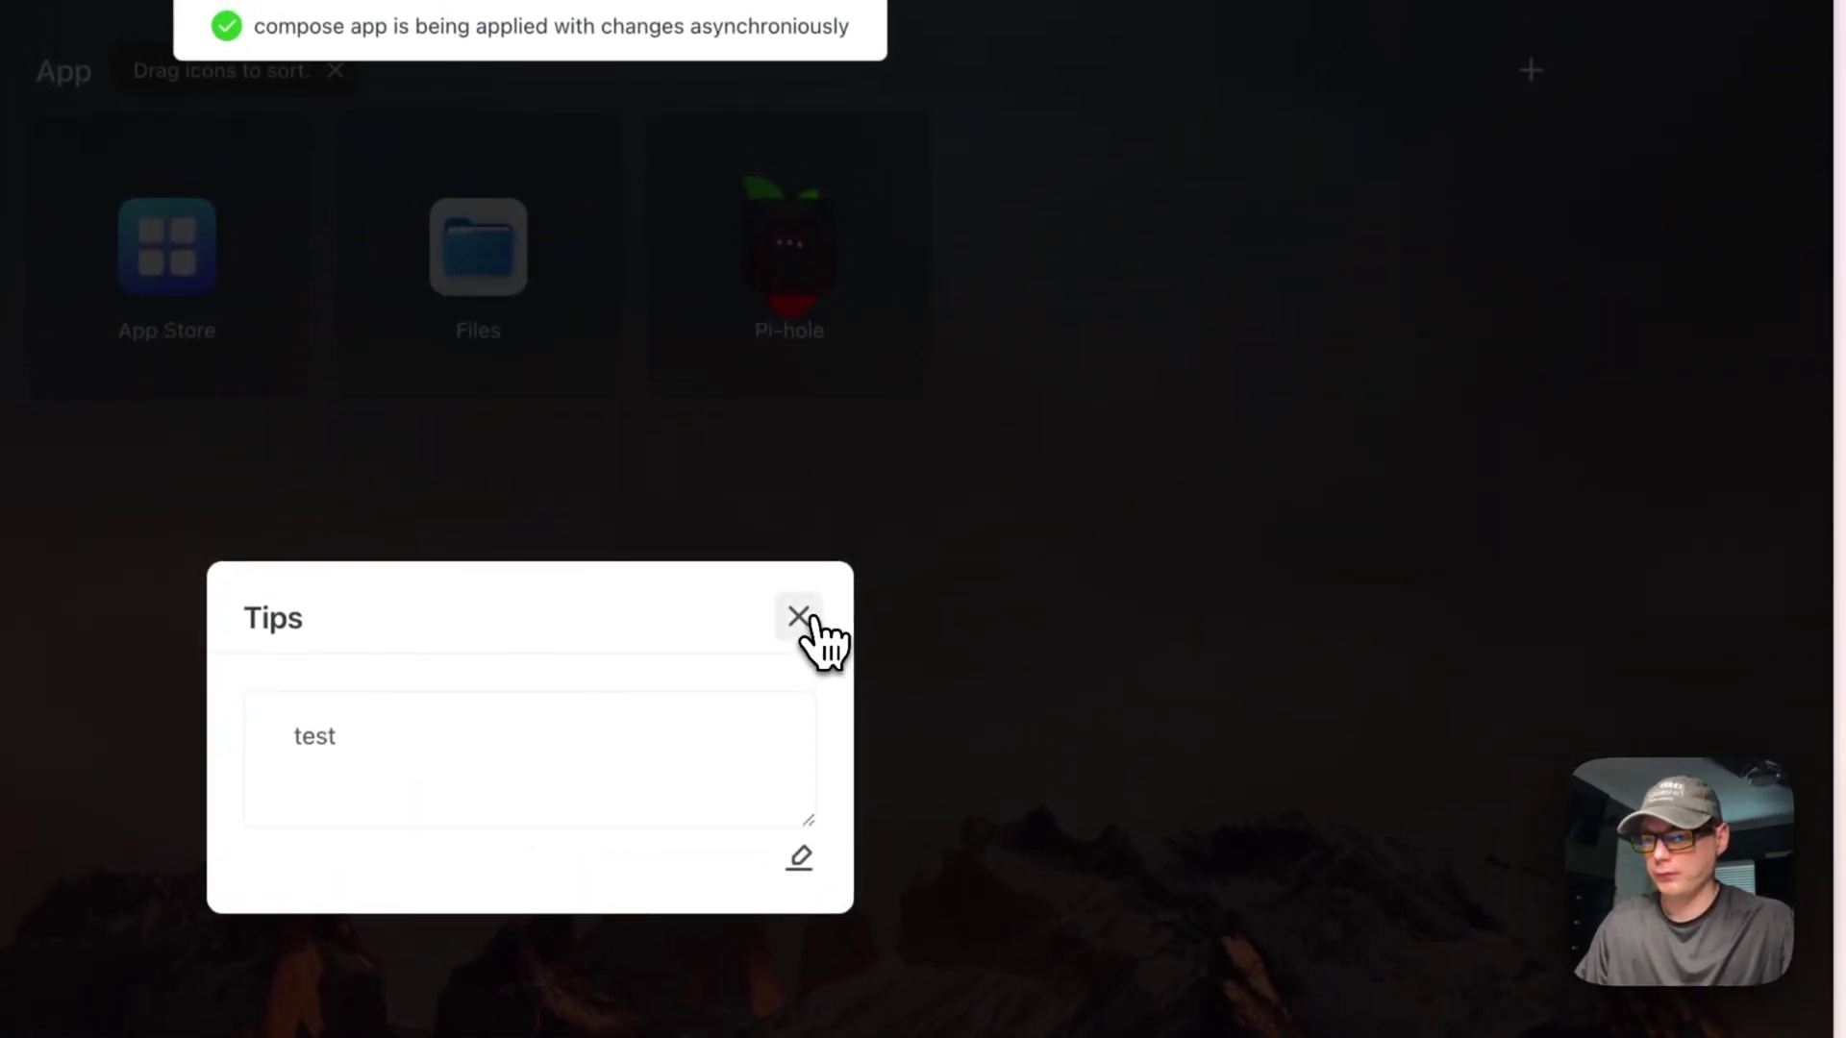
{"action": "left_click", "coordinate": [804, 620]}
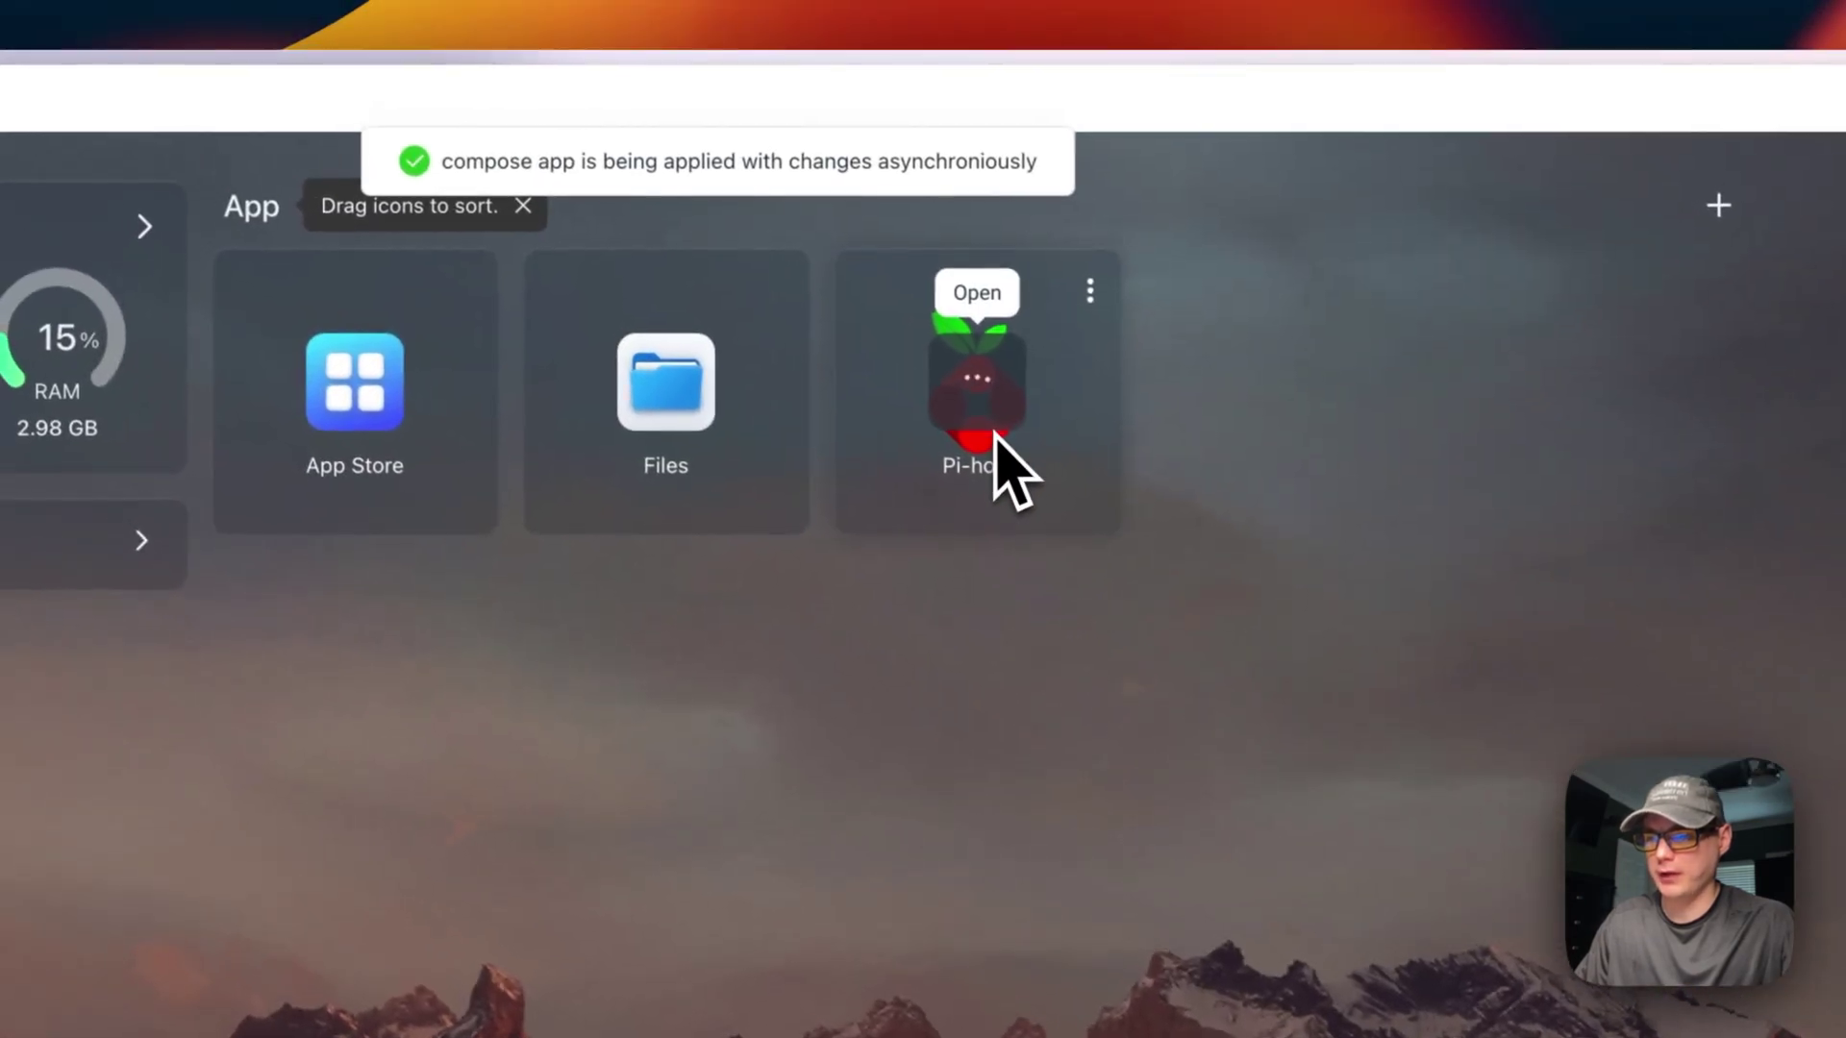
- Reopen the Pi-hole app's tips to check the saved note, and close the dialog
{"action": "left_click", "coordinate": [1000, 452]}
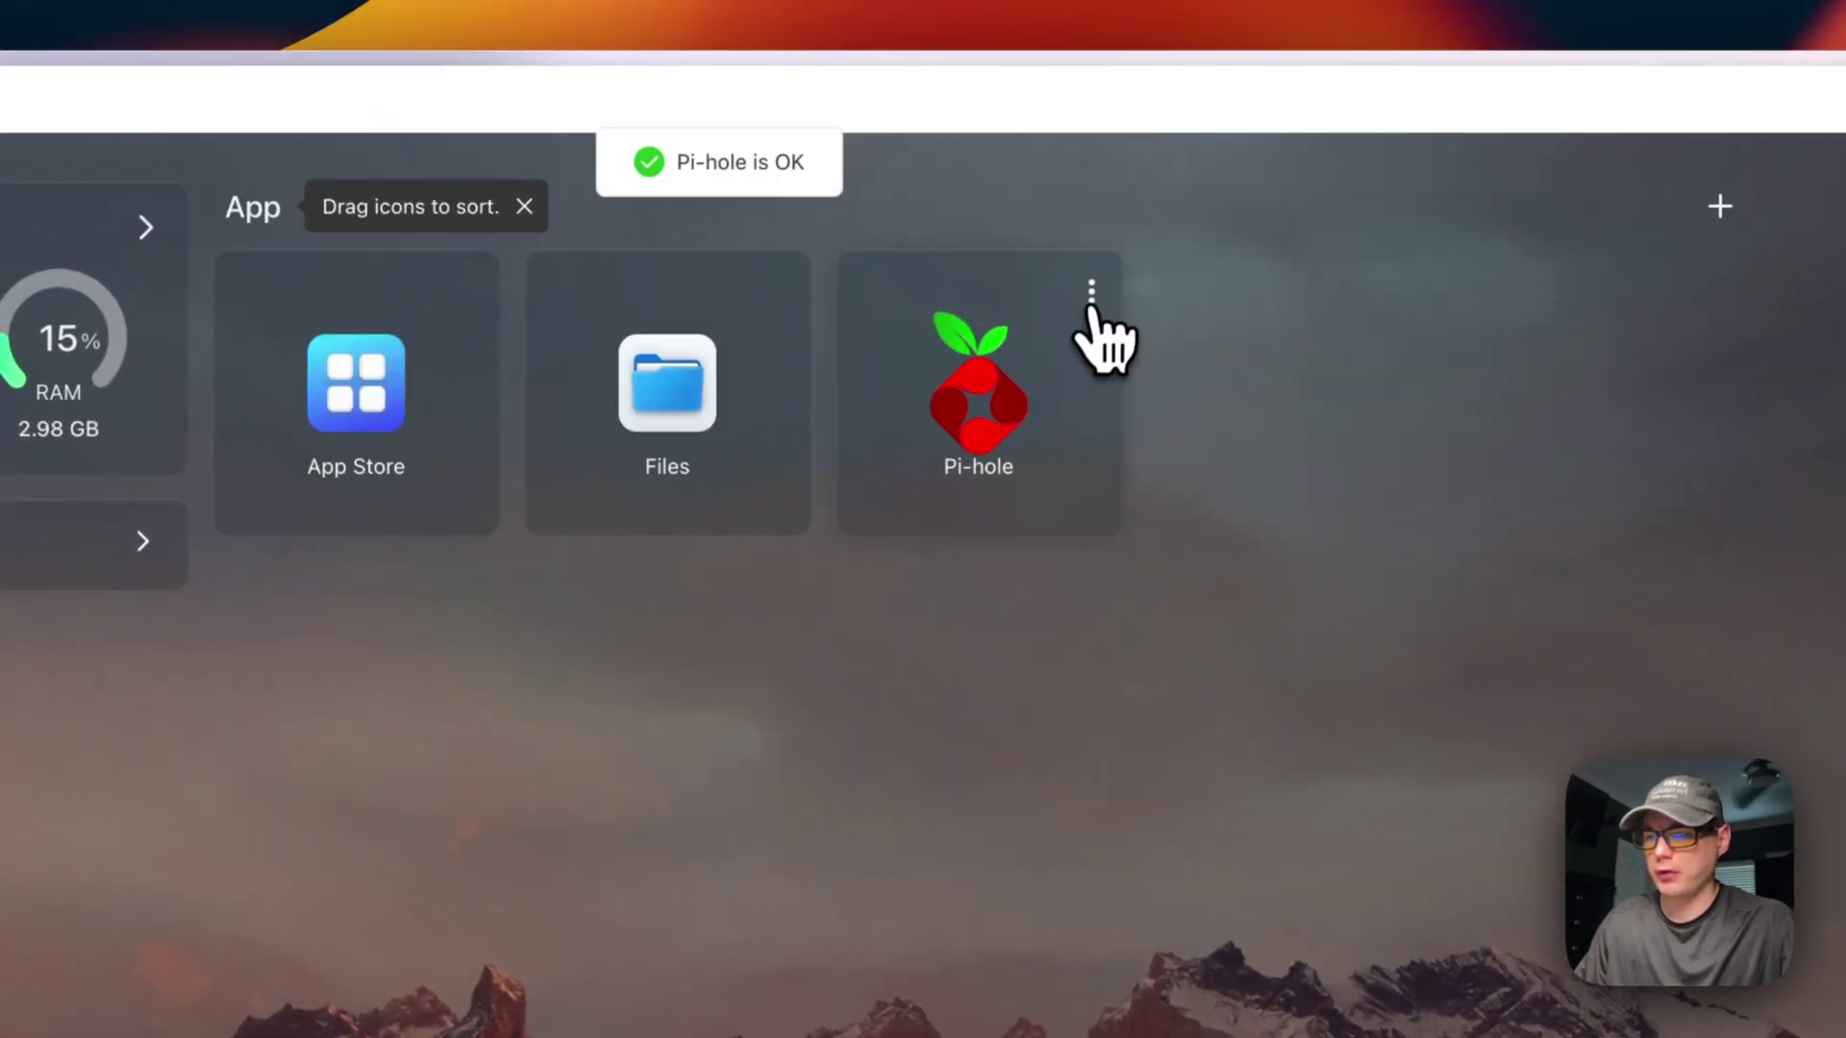
{"action": "left_click", "coordinate": [1092, 290]}
{"action": "left_click", "coordinate": [1004, 409]}
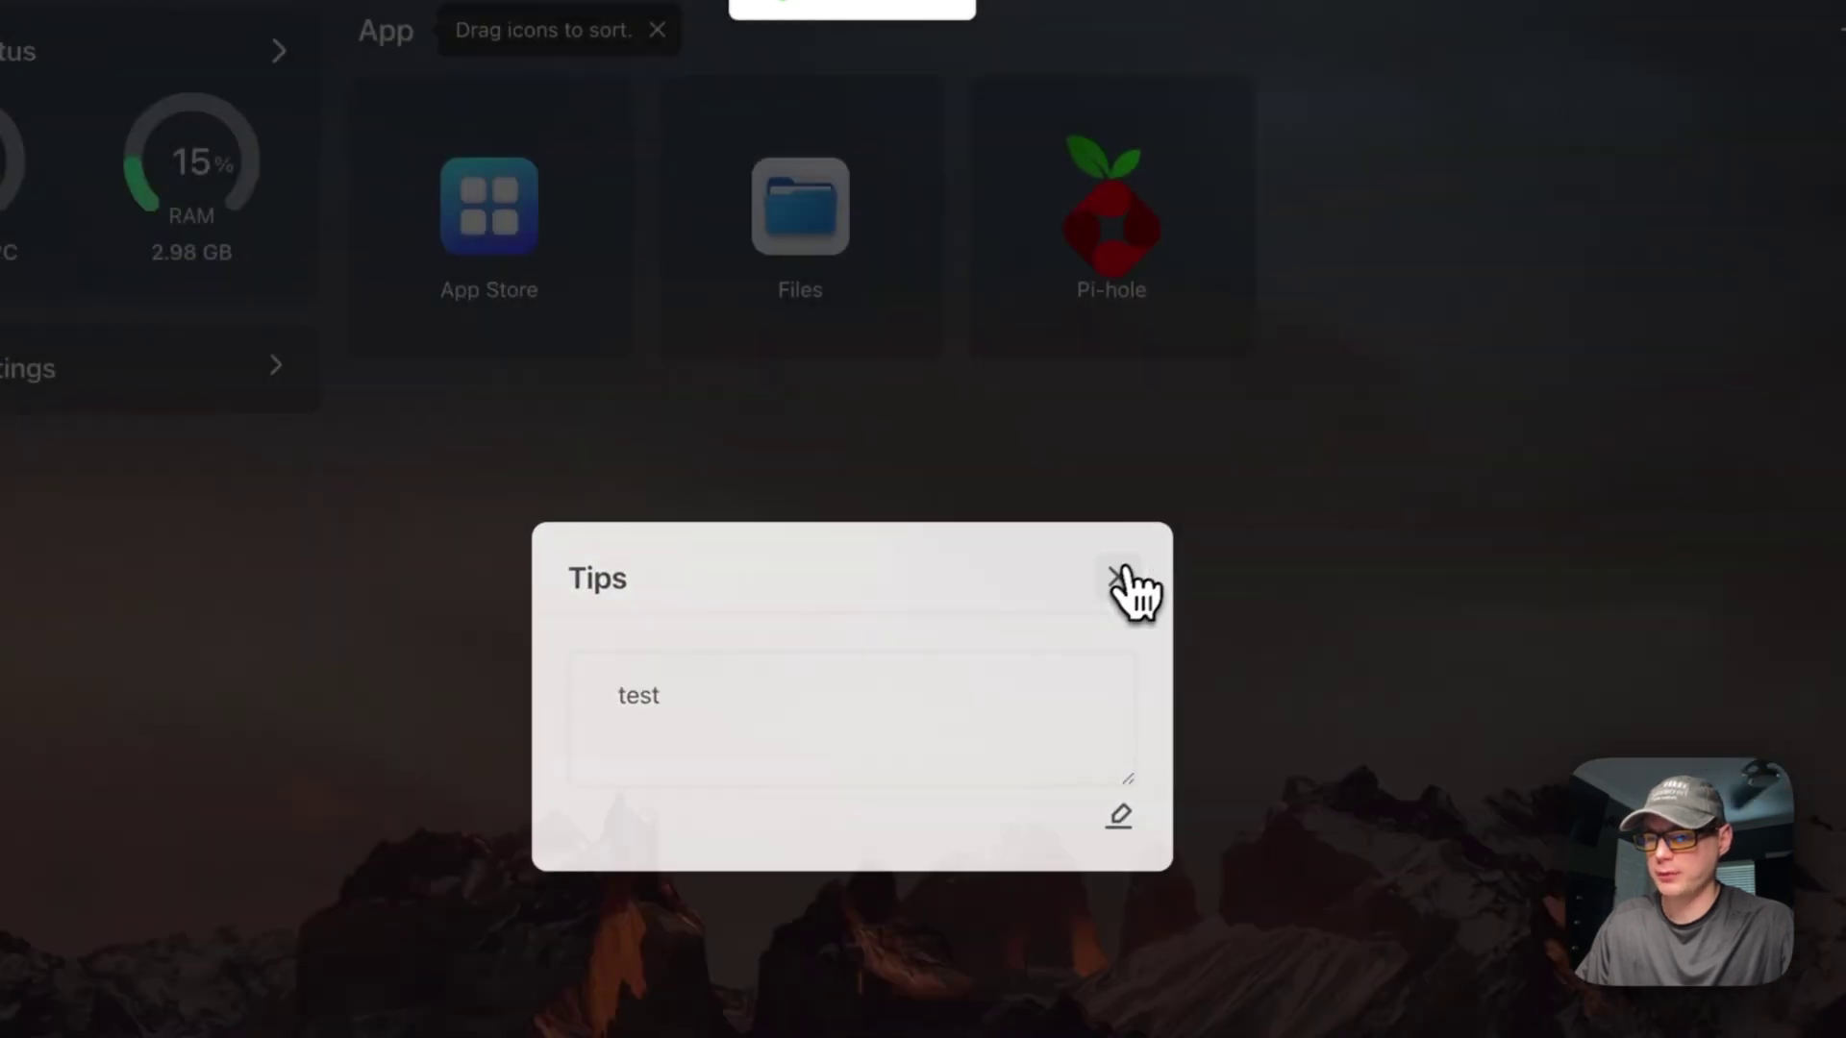
{"action": "left_click", "coordinate": [1118, 577]}
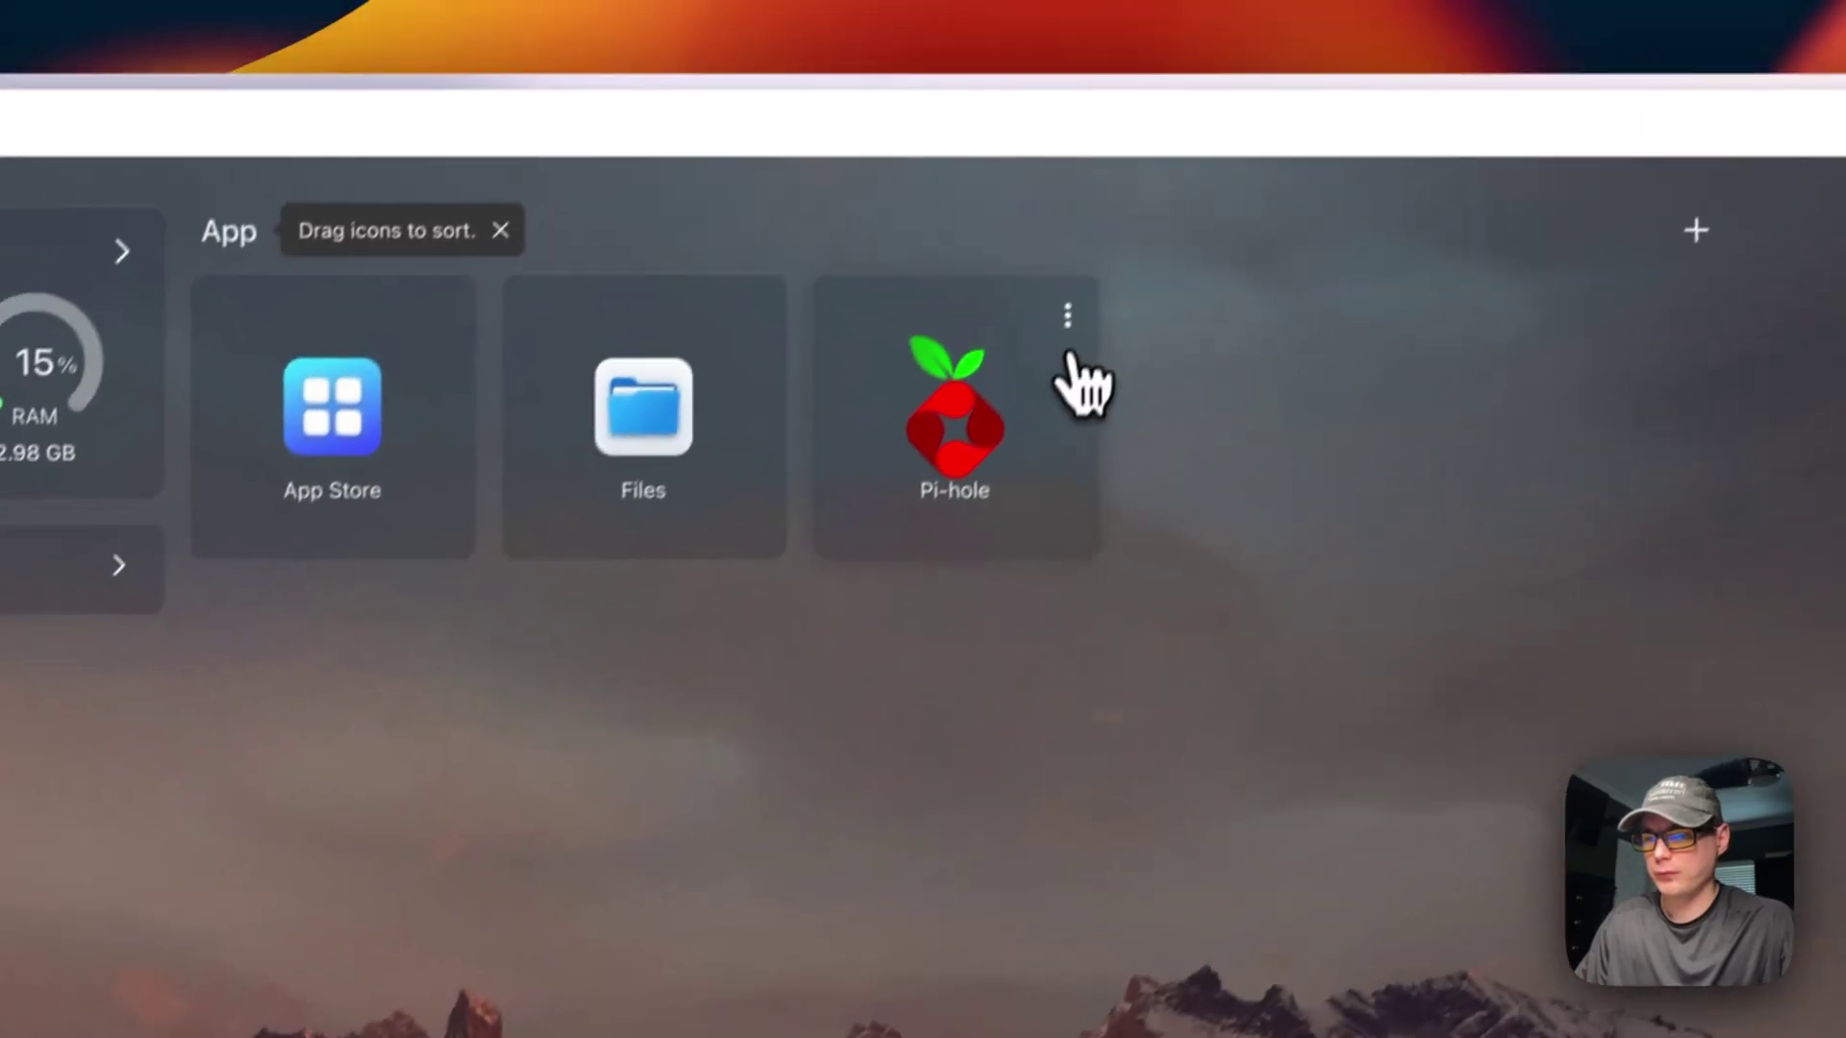
- View the installed Pi-hole app's settings and close them
{"action": "left_click", "coordinate": [1224, 112]}
{"action": "left_click", "coordinate": [980, 496]}
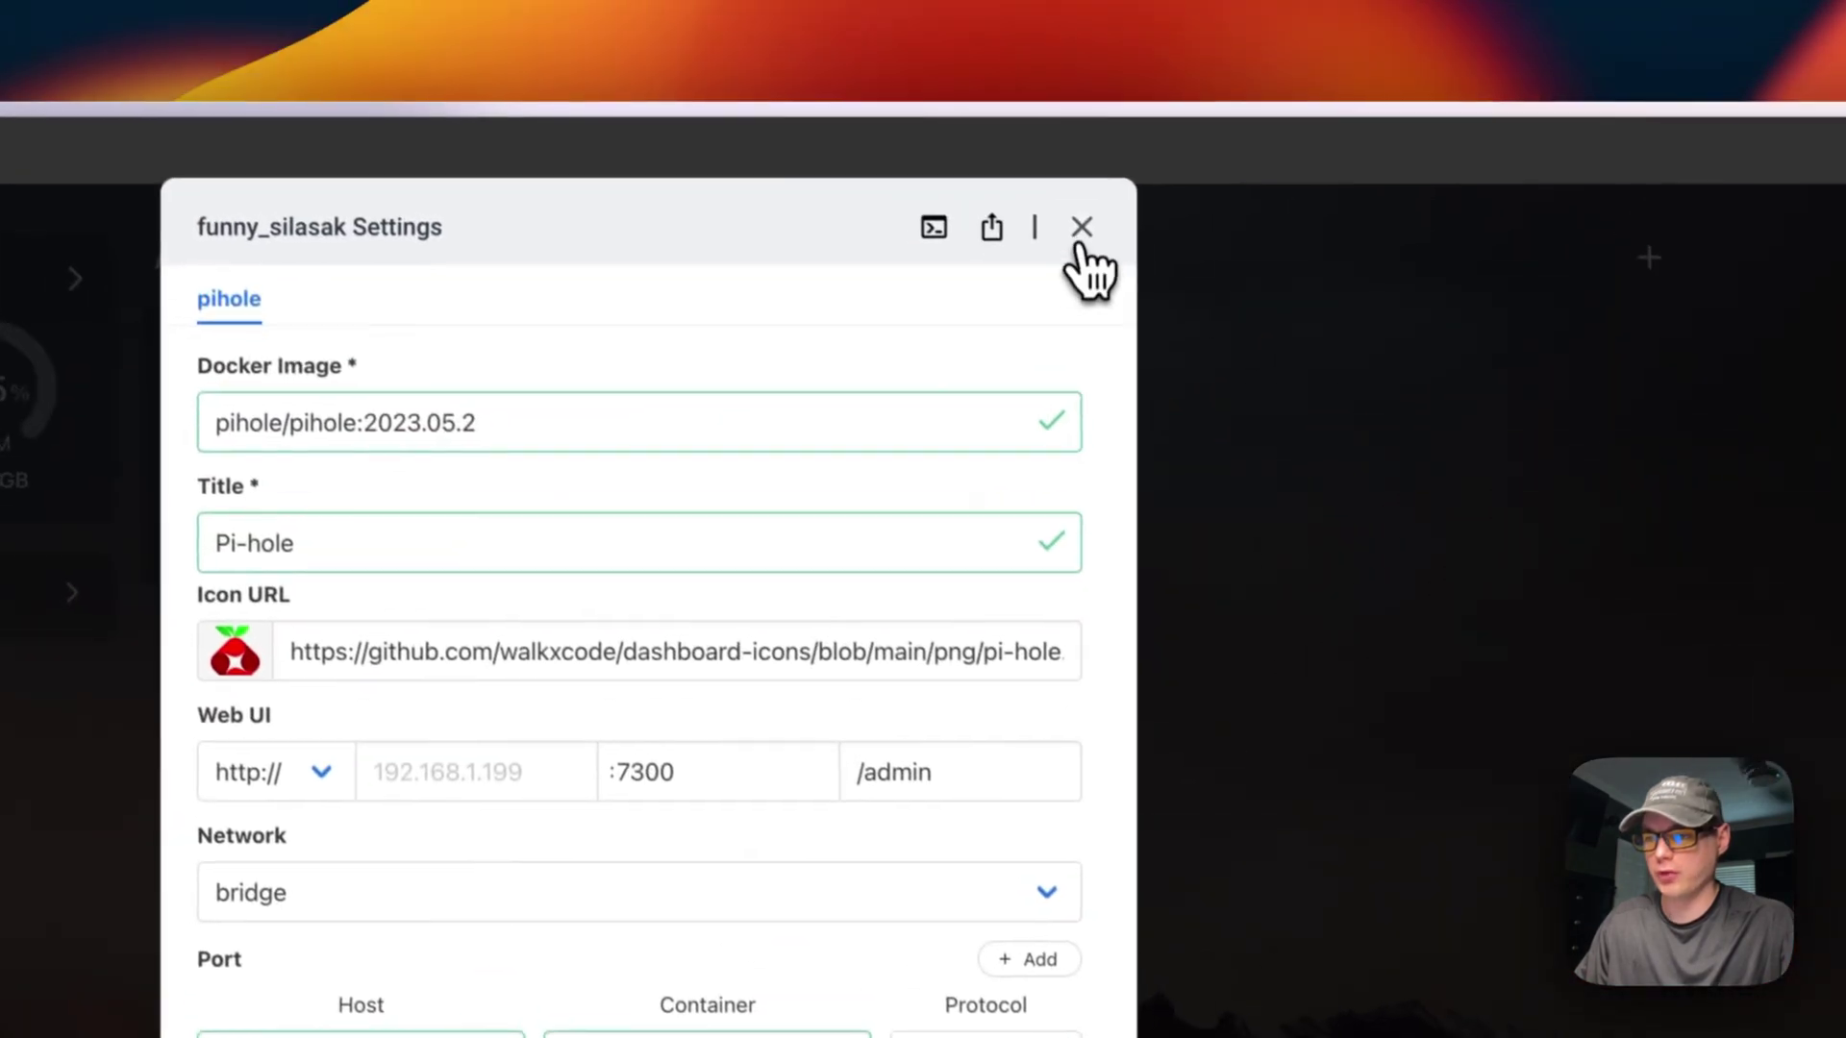
{"action": "left_click", "coordinate": [1078, 229]}
{"action": "left_click", "coordinate": [1034, 342]}
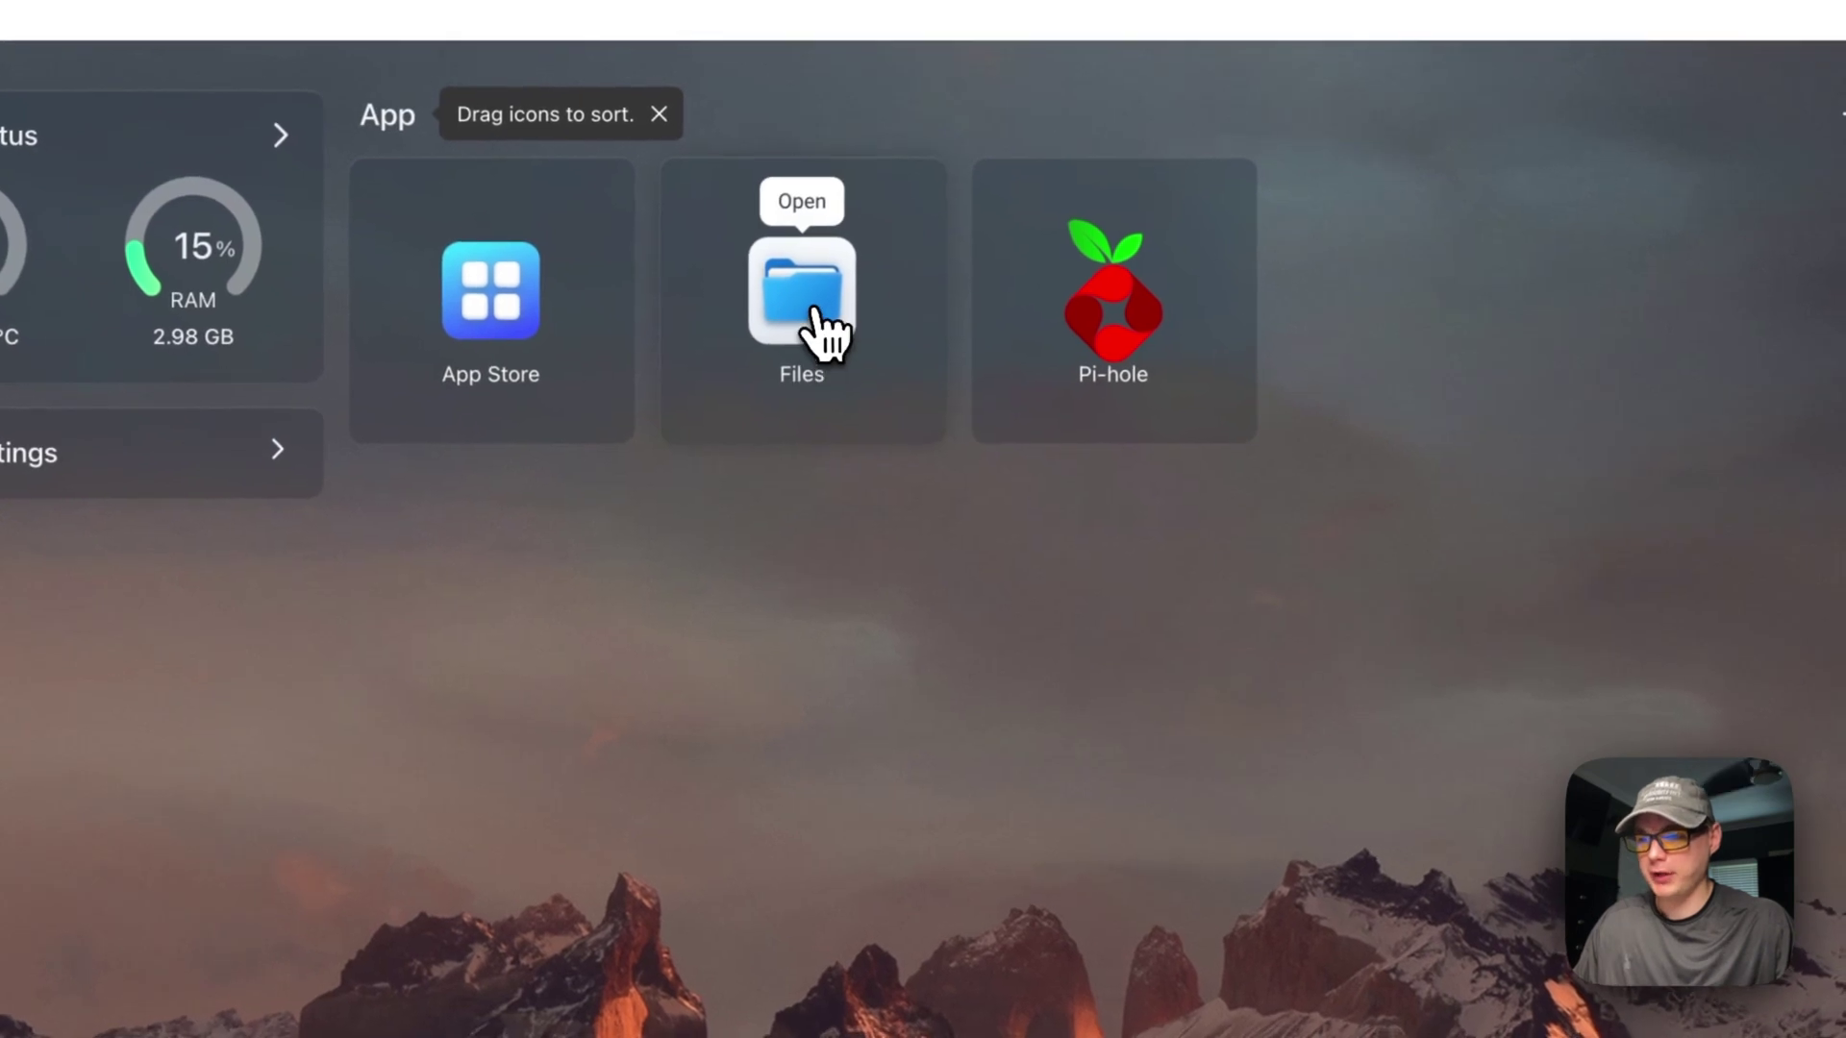
- Examine the dnsmasq and pihole folders under DATA/AppData/pihole/data in Files, and return to the CasaOS dashboard
{"action": "left_click", "coordinate": [825, 331]}
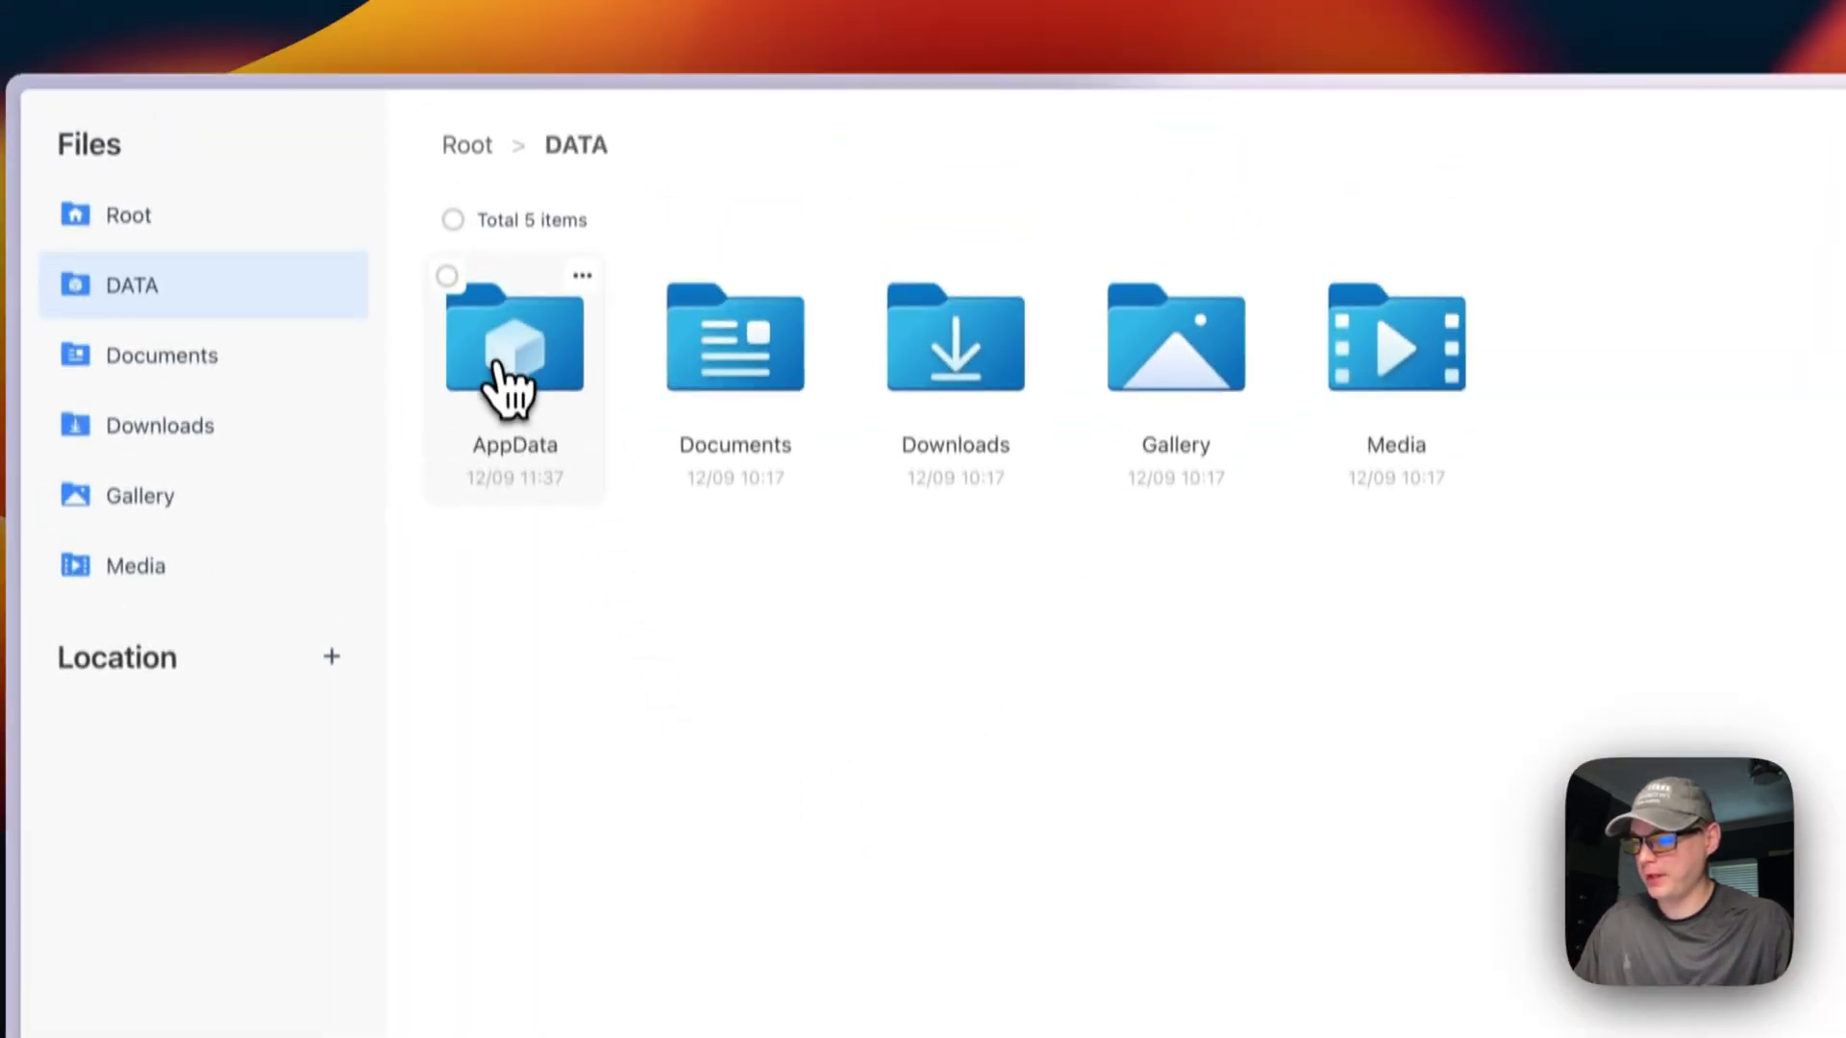
{"action": "left_click", "coordinate": [502, 375]}
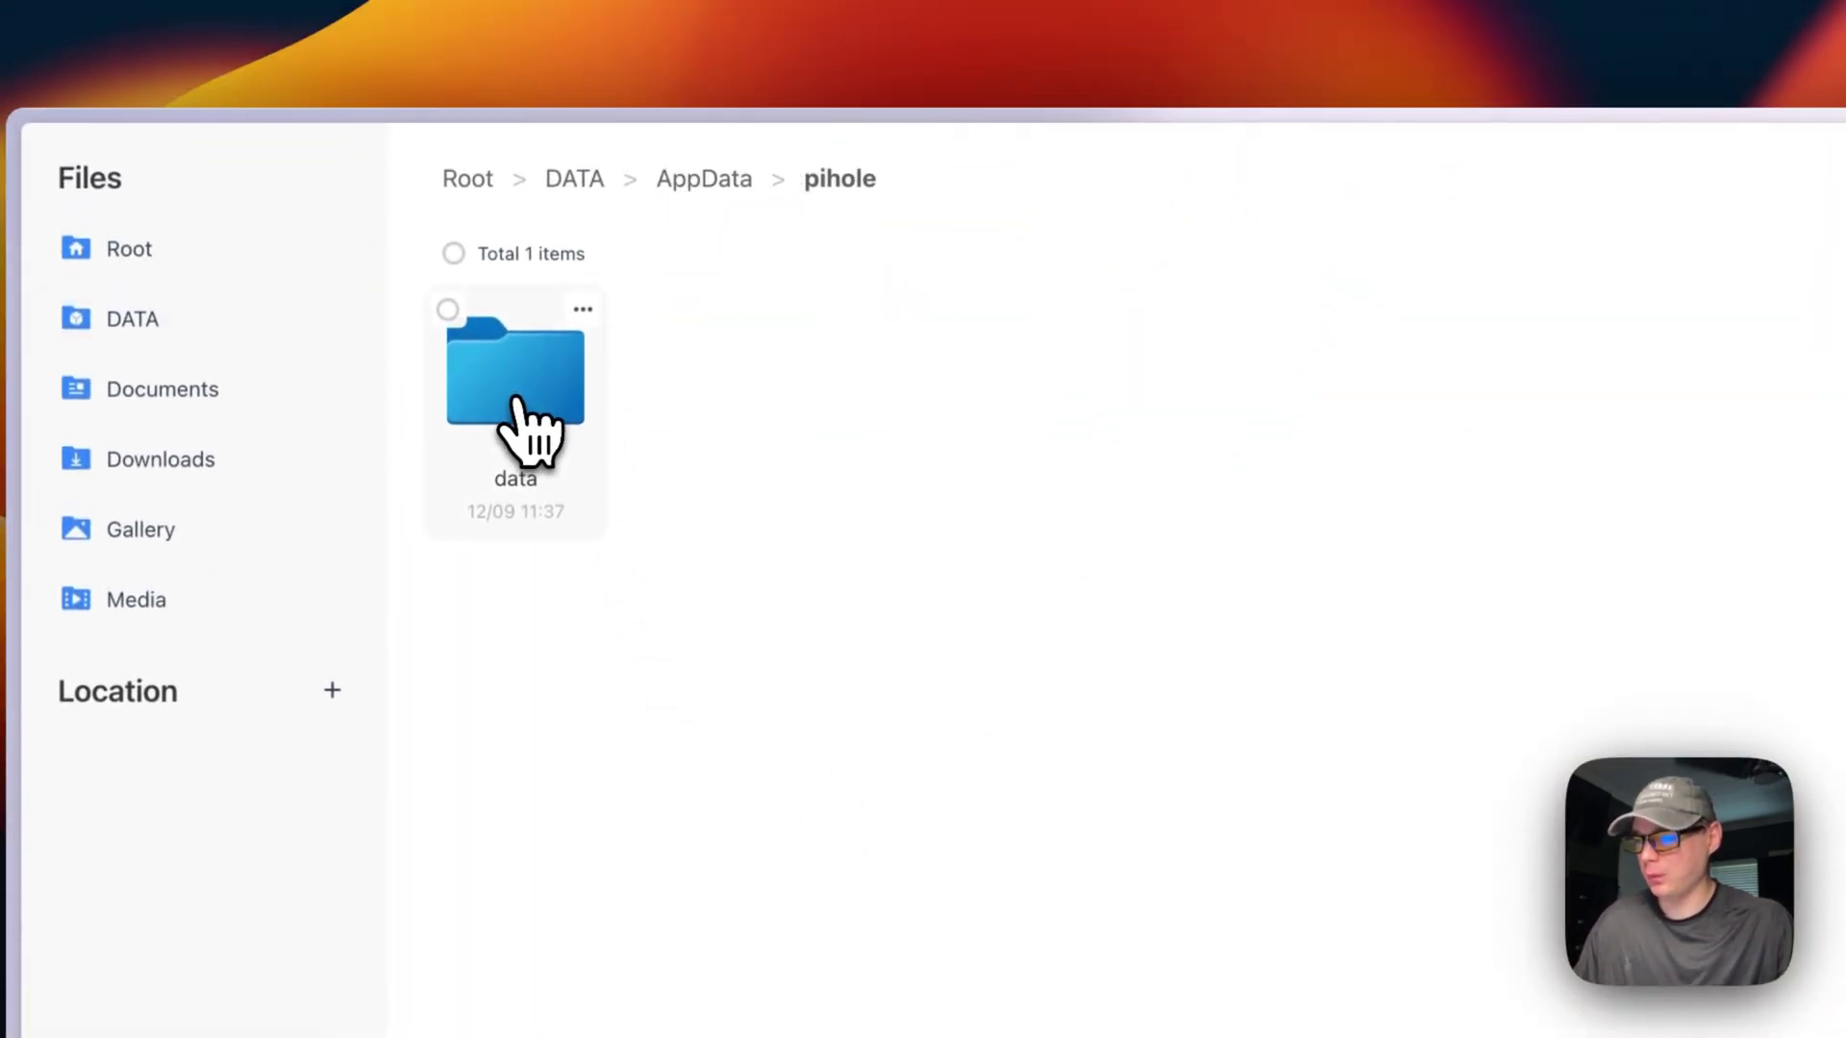
{"action": "left_click", "coordinate": [530, 407]}
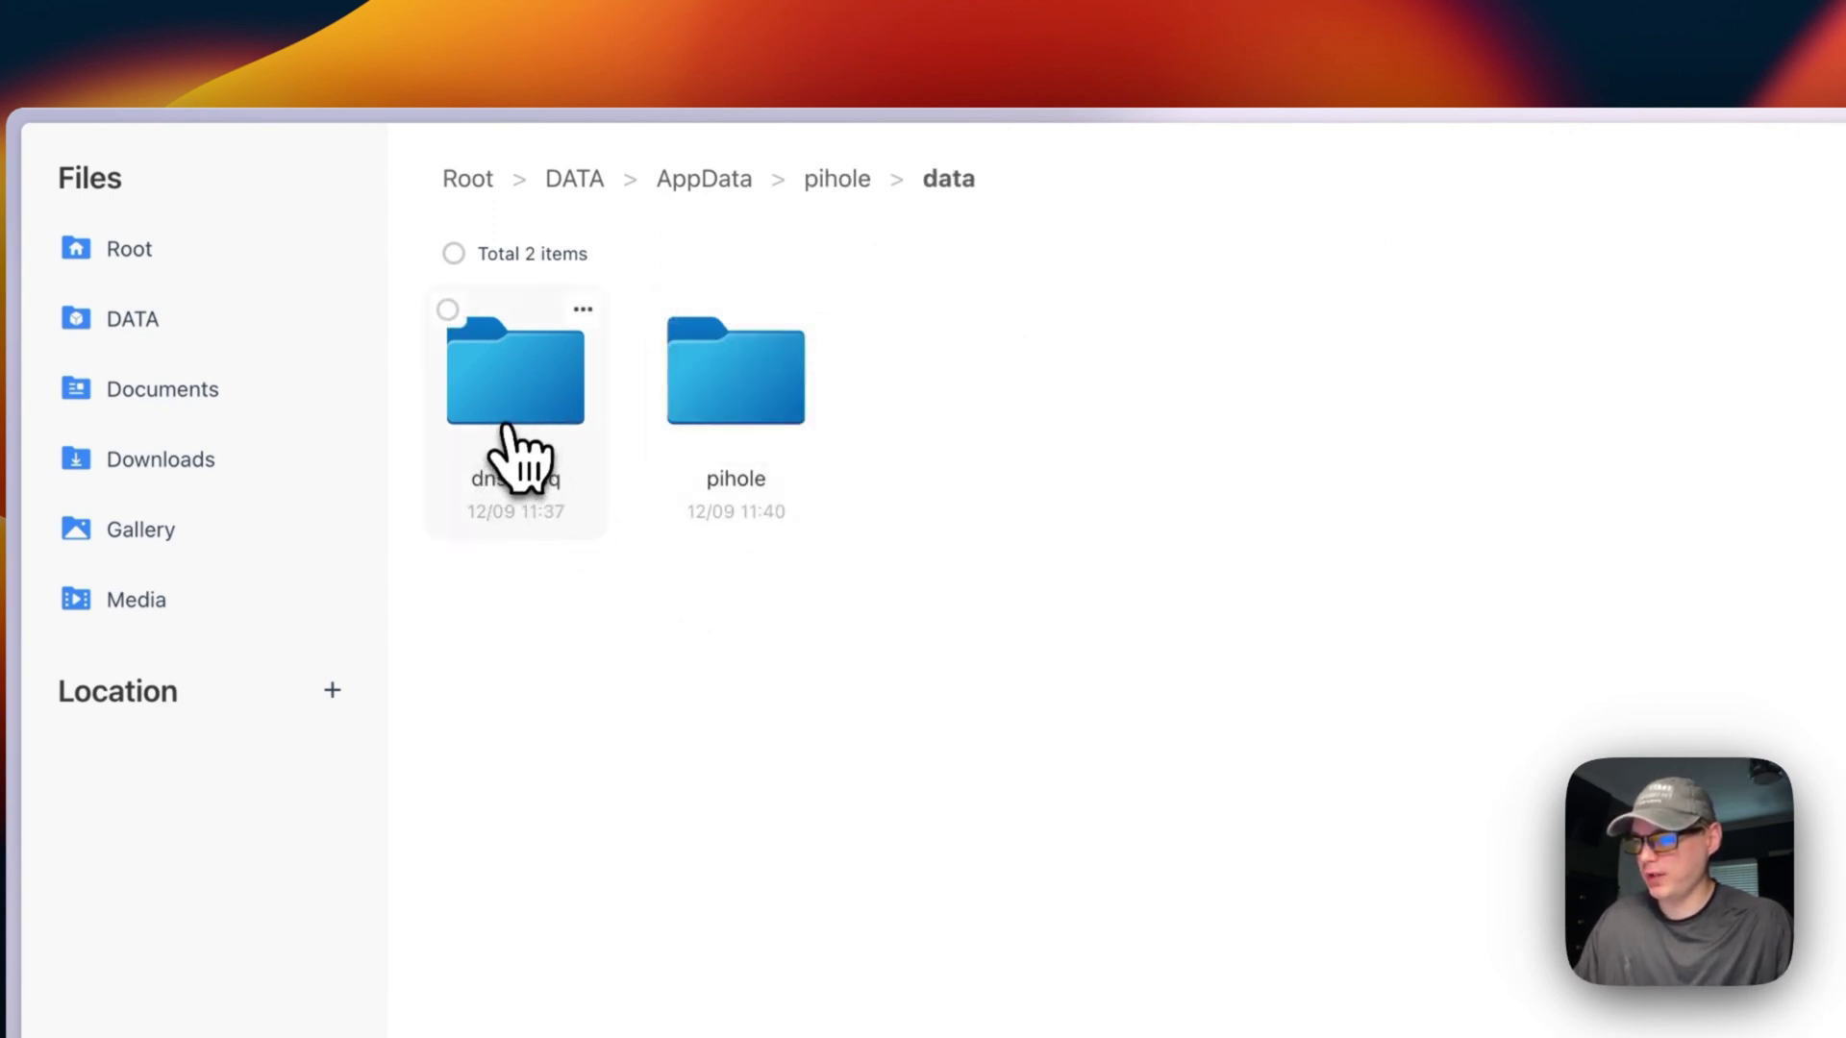
{"action": "left_click", "coordinate": [531, 431]}
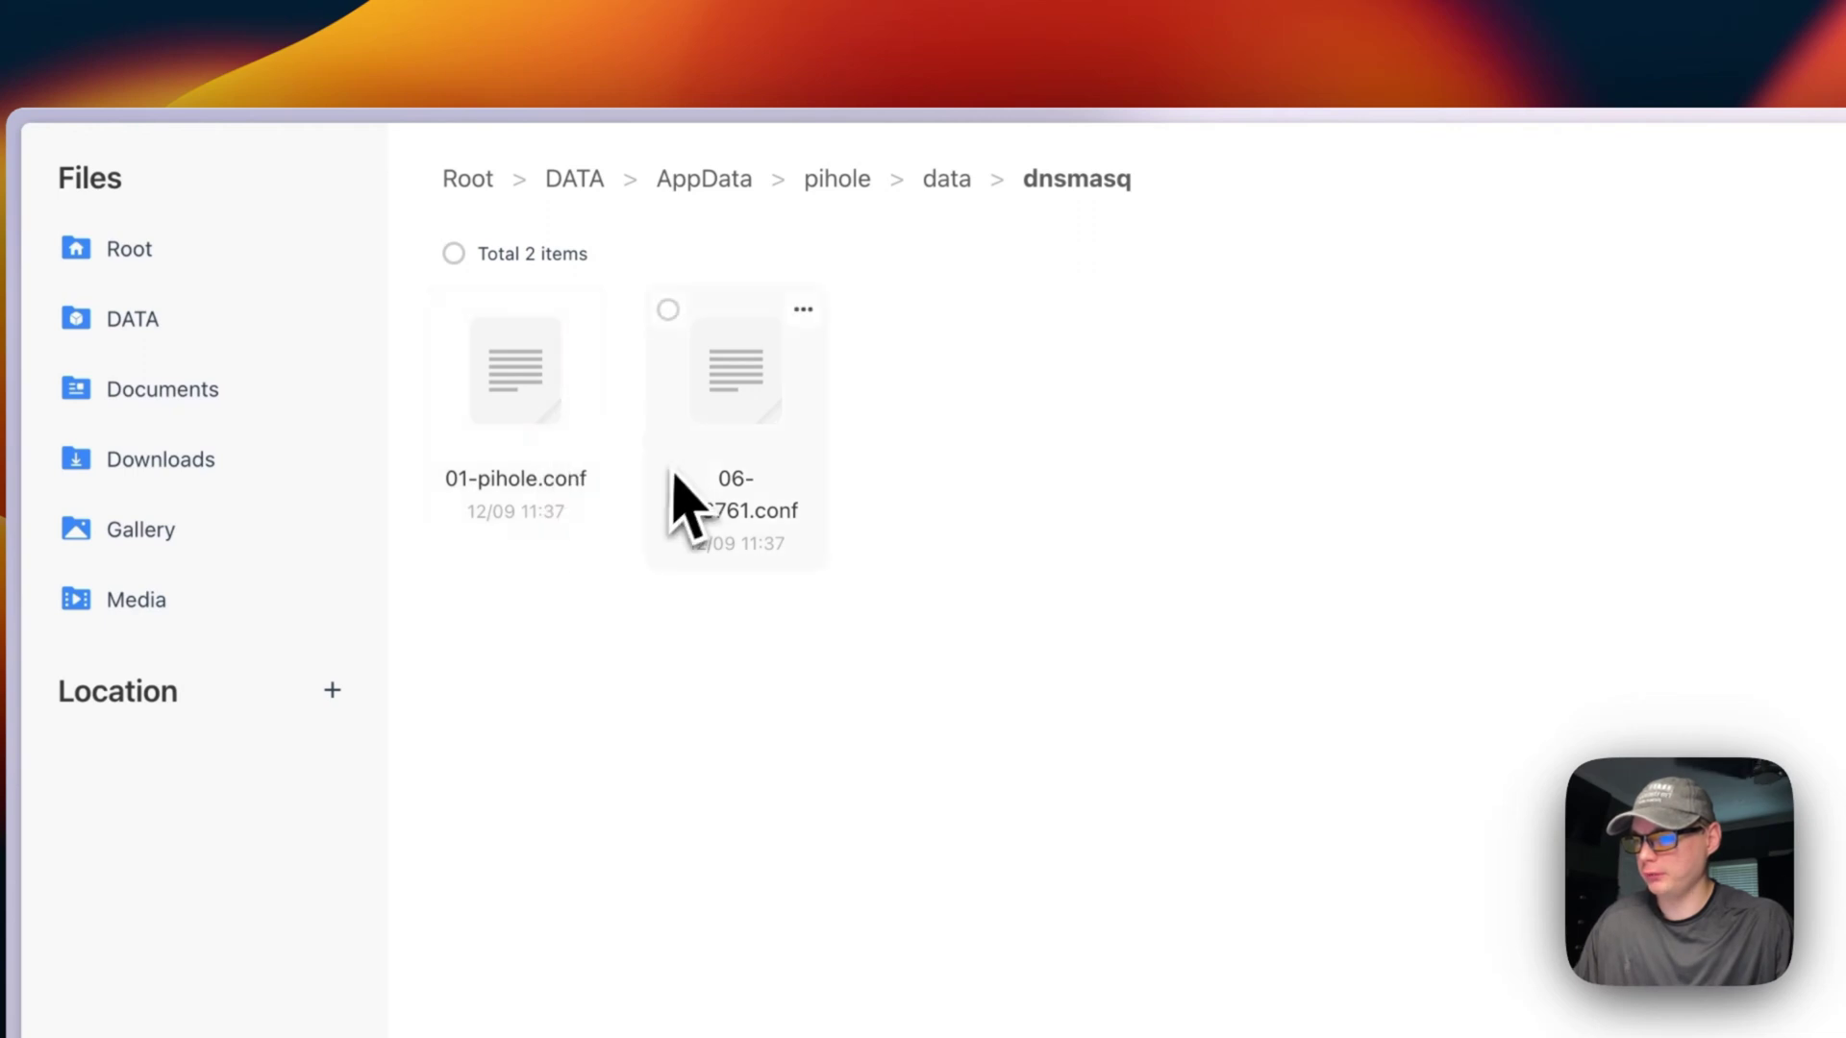
{"action": "left_click", "coordinate": [937, 187]}
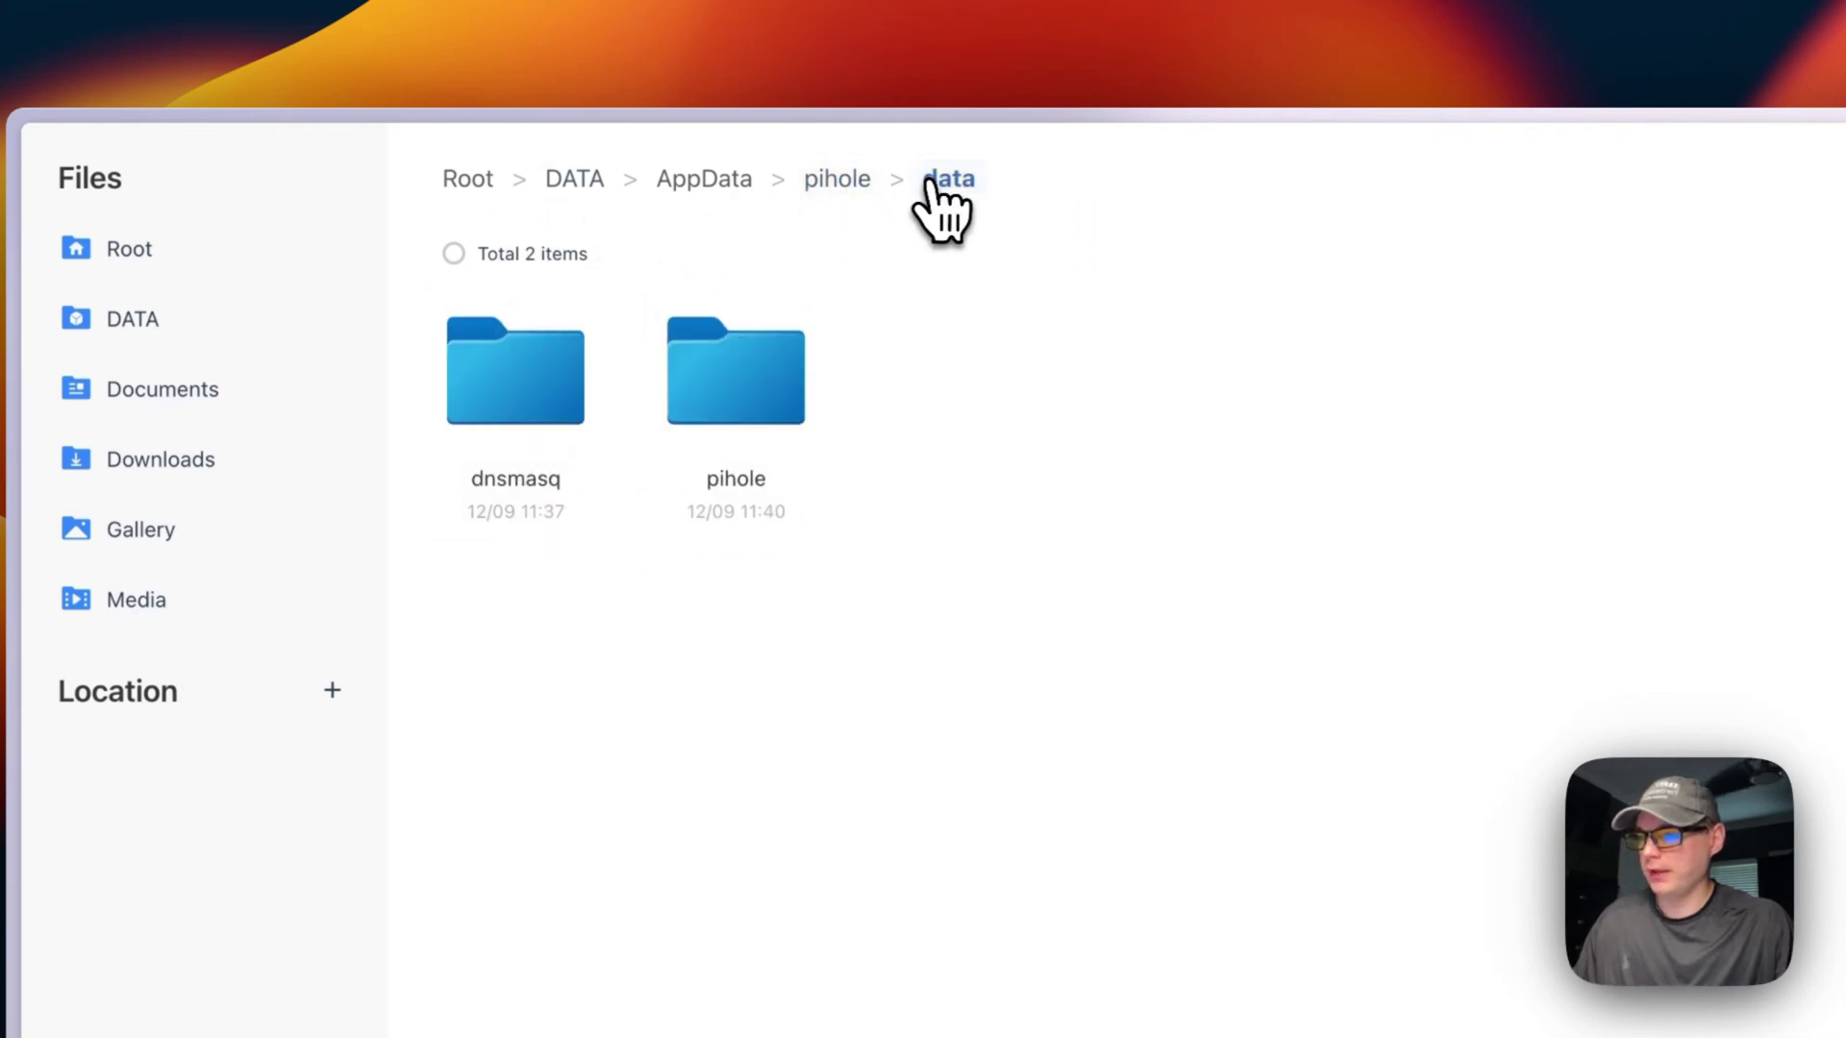
{"action": "left_click", "coordinate": [738, 423]}
{"action": "scroll", "coordinate": [898, 651], "scroll_direction": "right", "scroll_amount": 3}
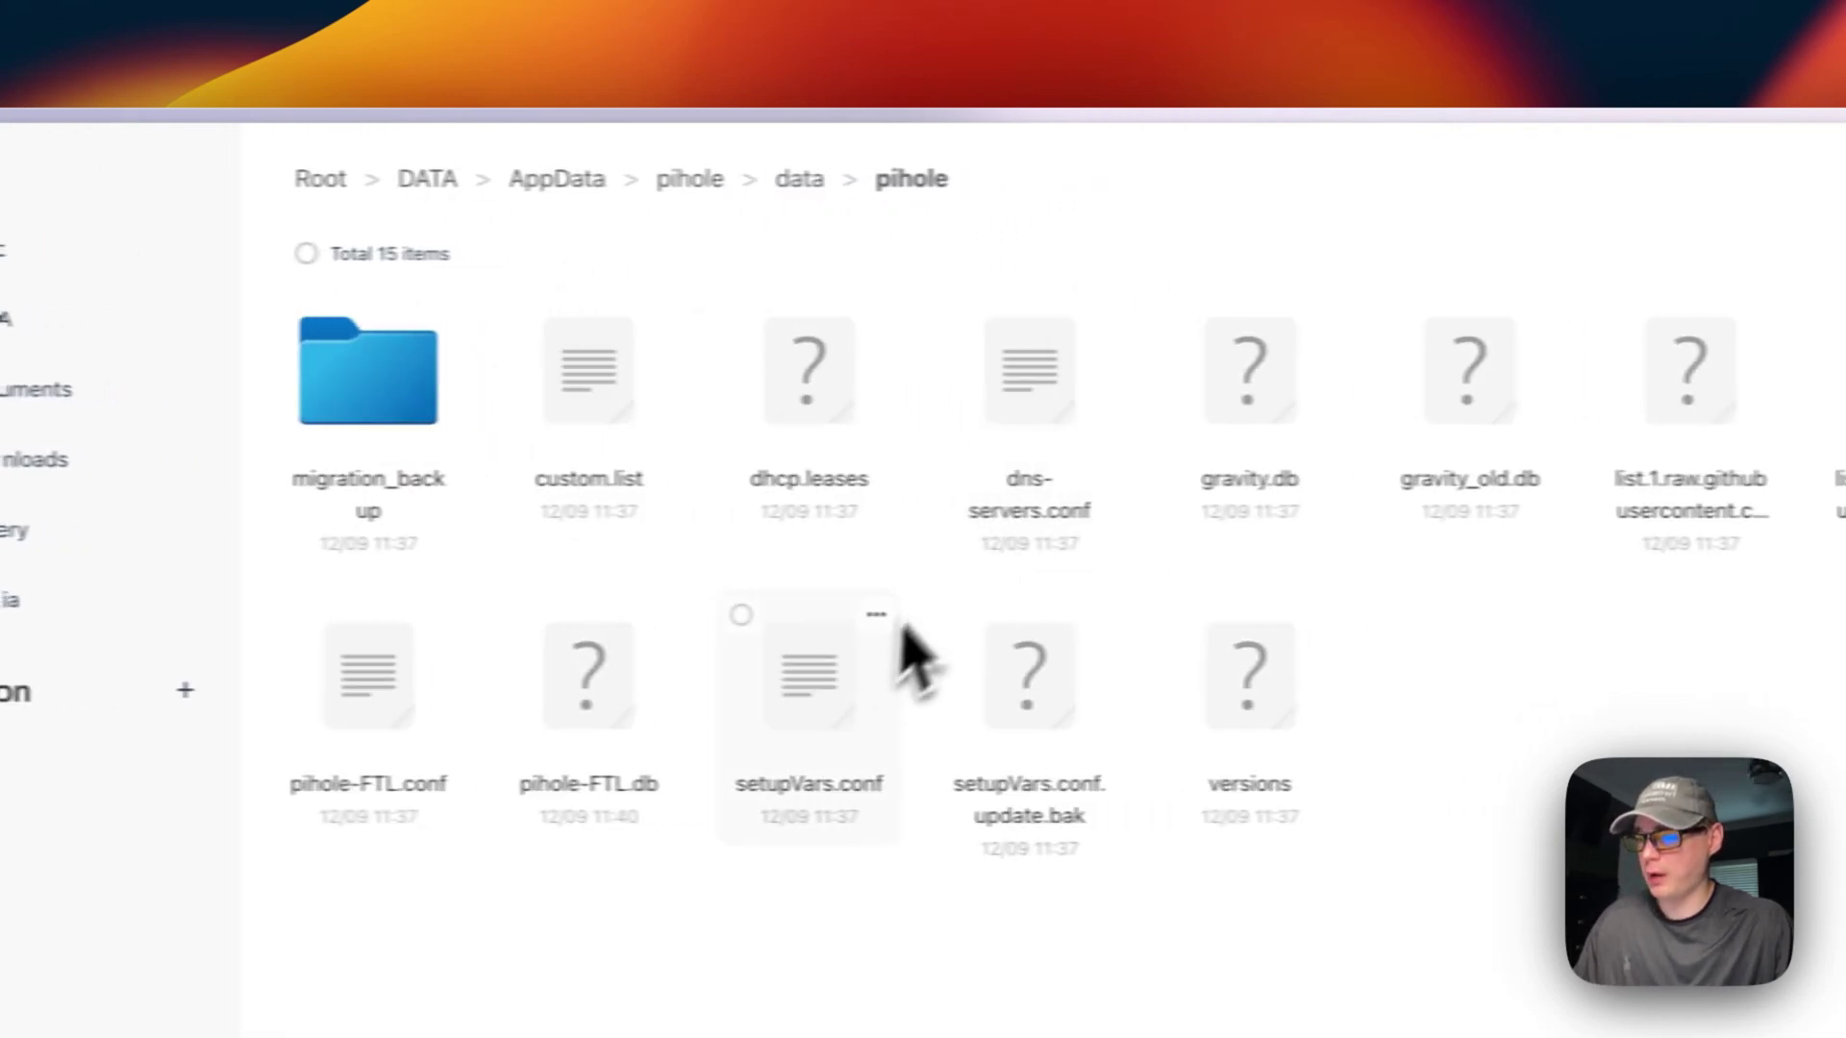
{"action": "scroll", "coordinate": [1063, 535], "scroll_direction": "left", "scroll_amount": 2}
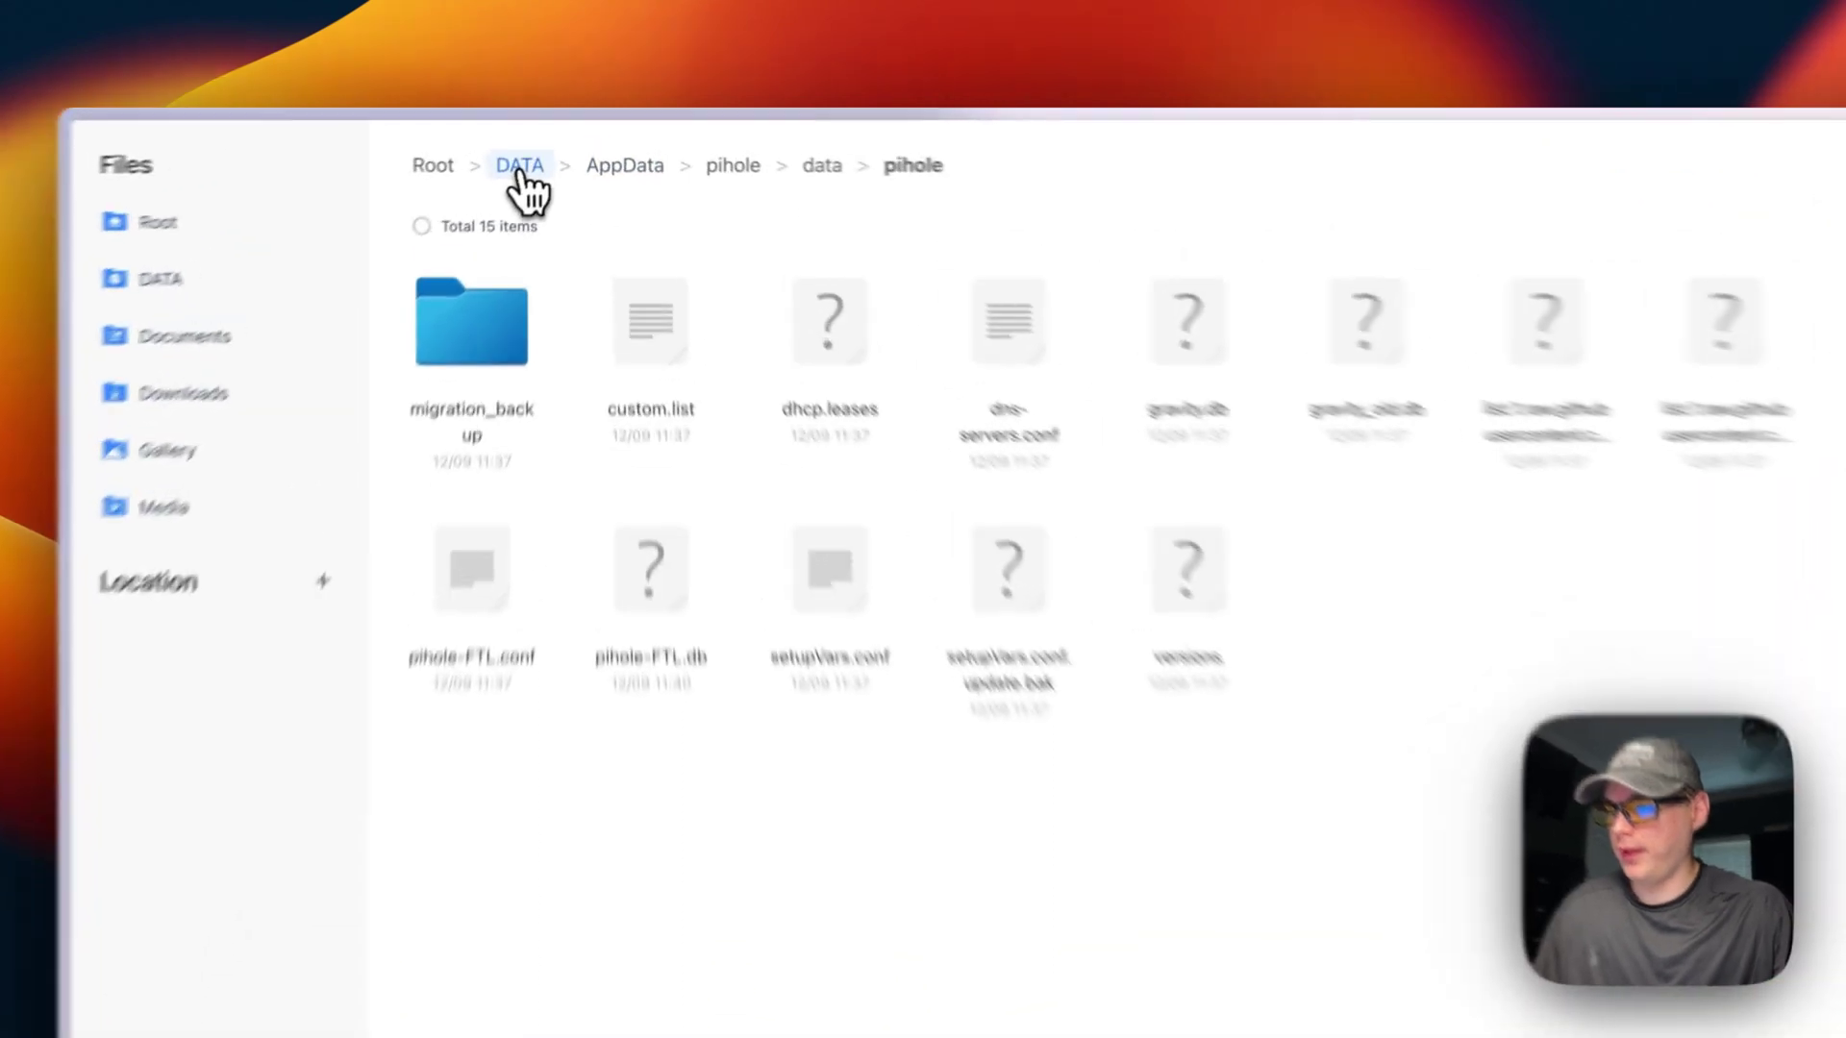
{"action": "left_click", "coordinate": [548, 145]}
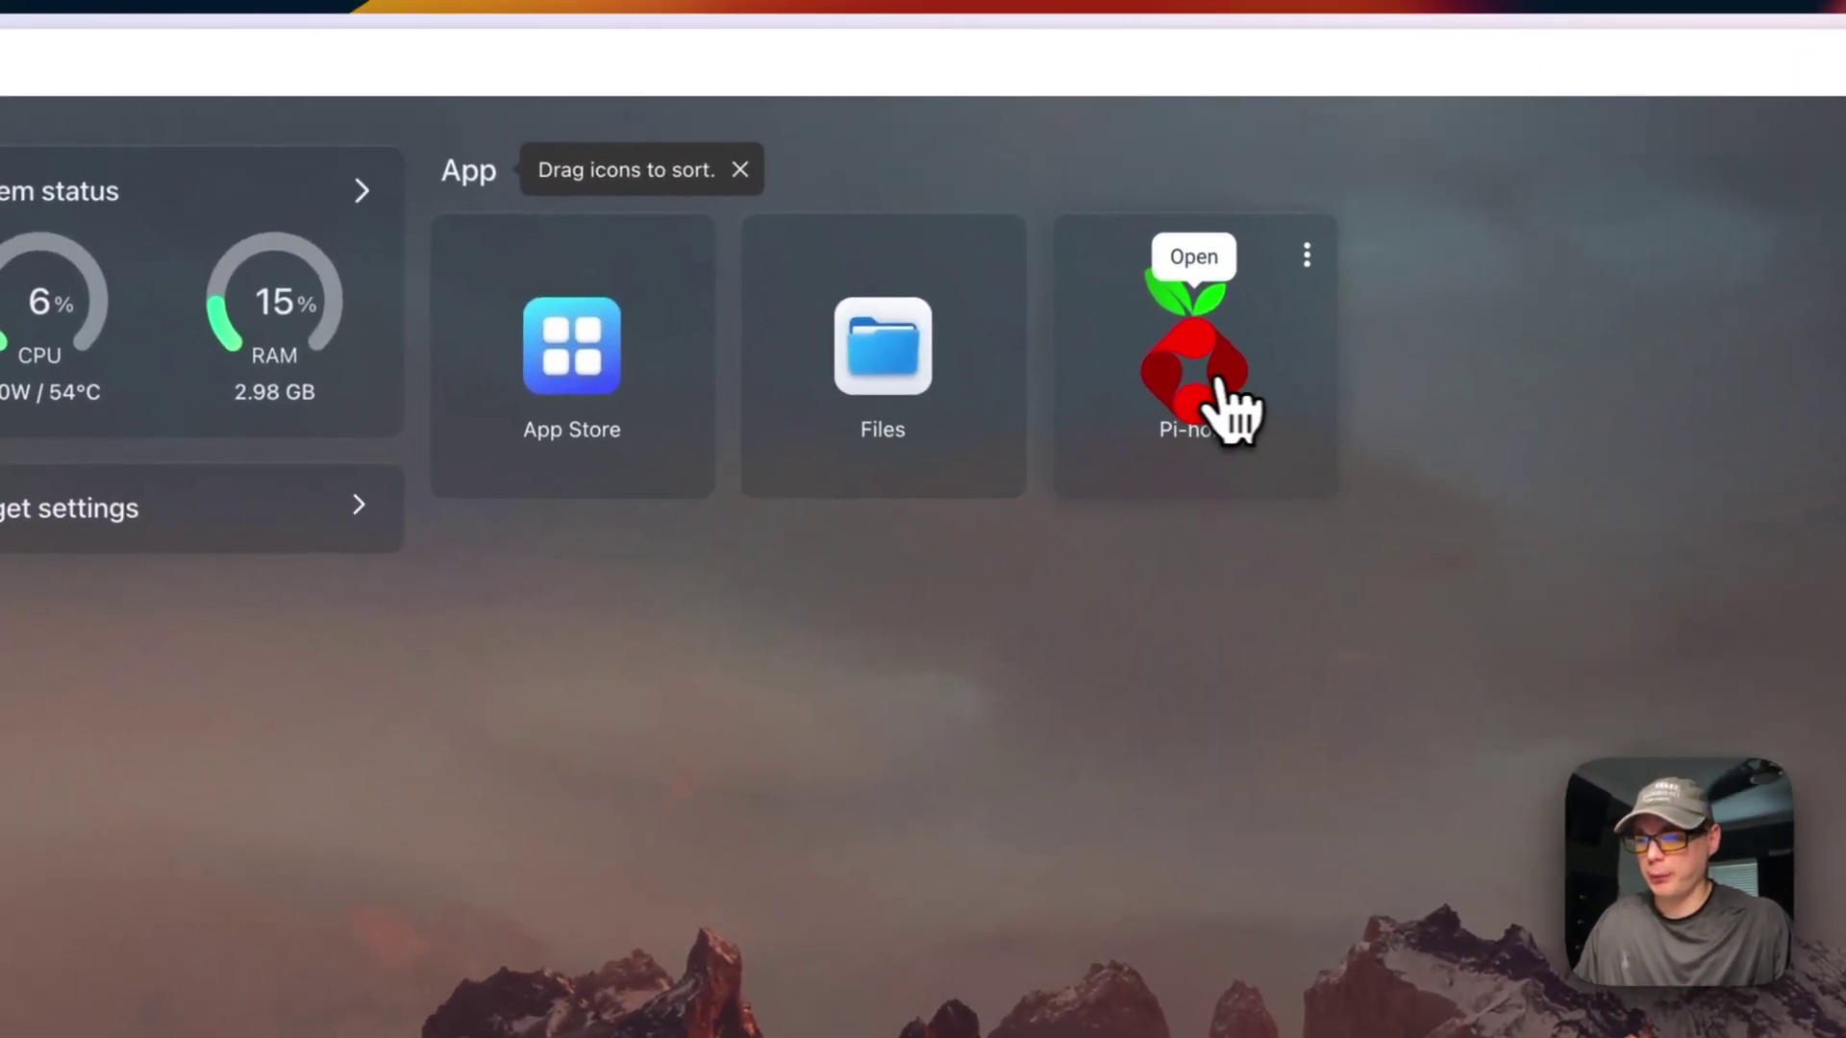
- Open the Pi-hole web page from its dashboard icon, check how it loads, and return to CasaOS
{"action": "left_click", "coordinate": [1213, 379]}
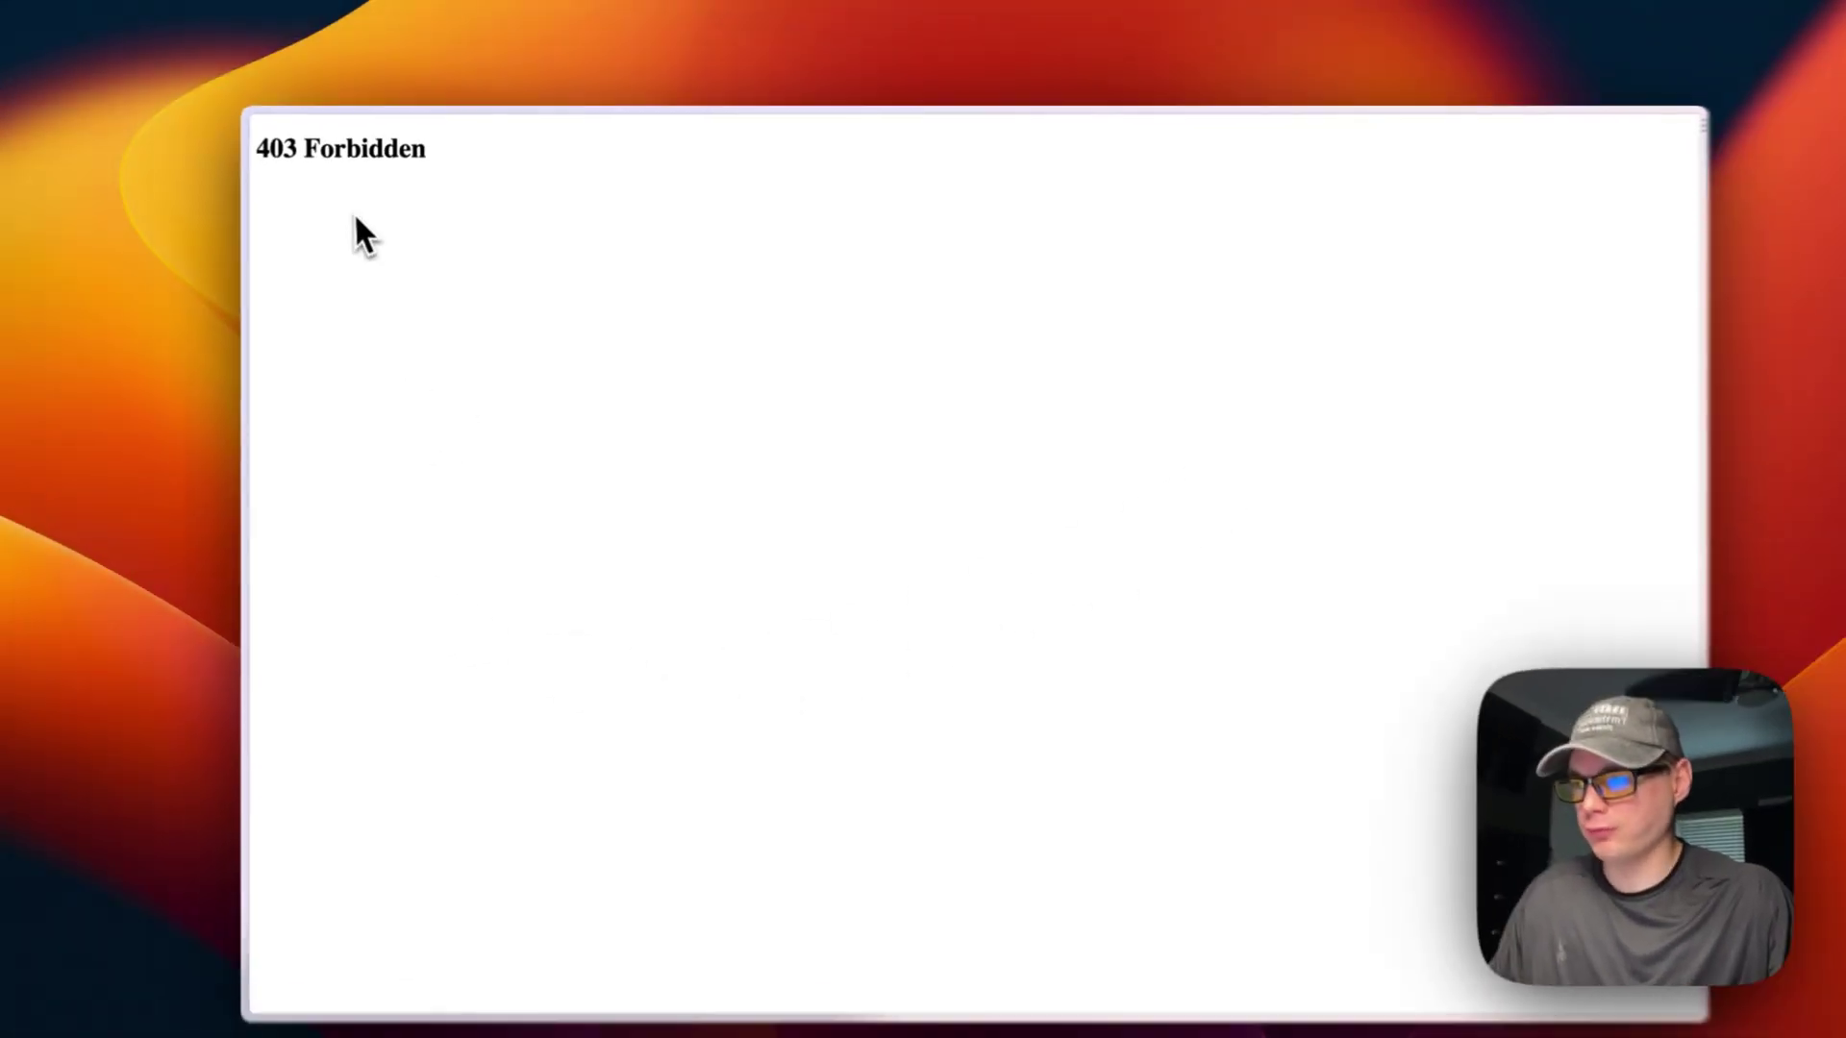
{"action": "scroll", "coordinate": [380, 388], "scroll_direction": "left", "scroll_amount": 5}
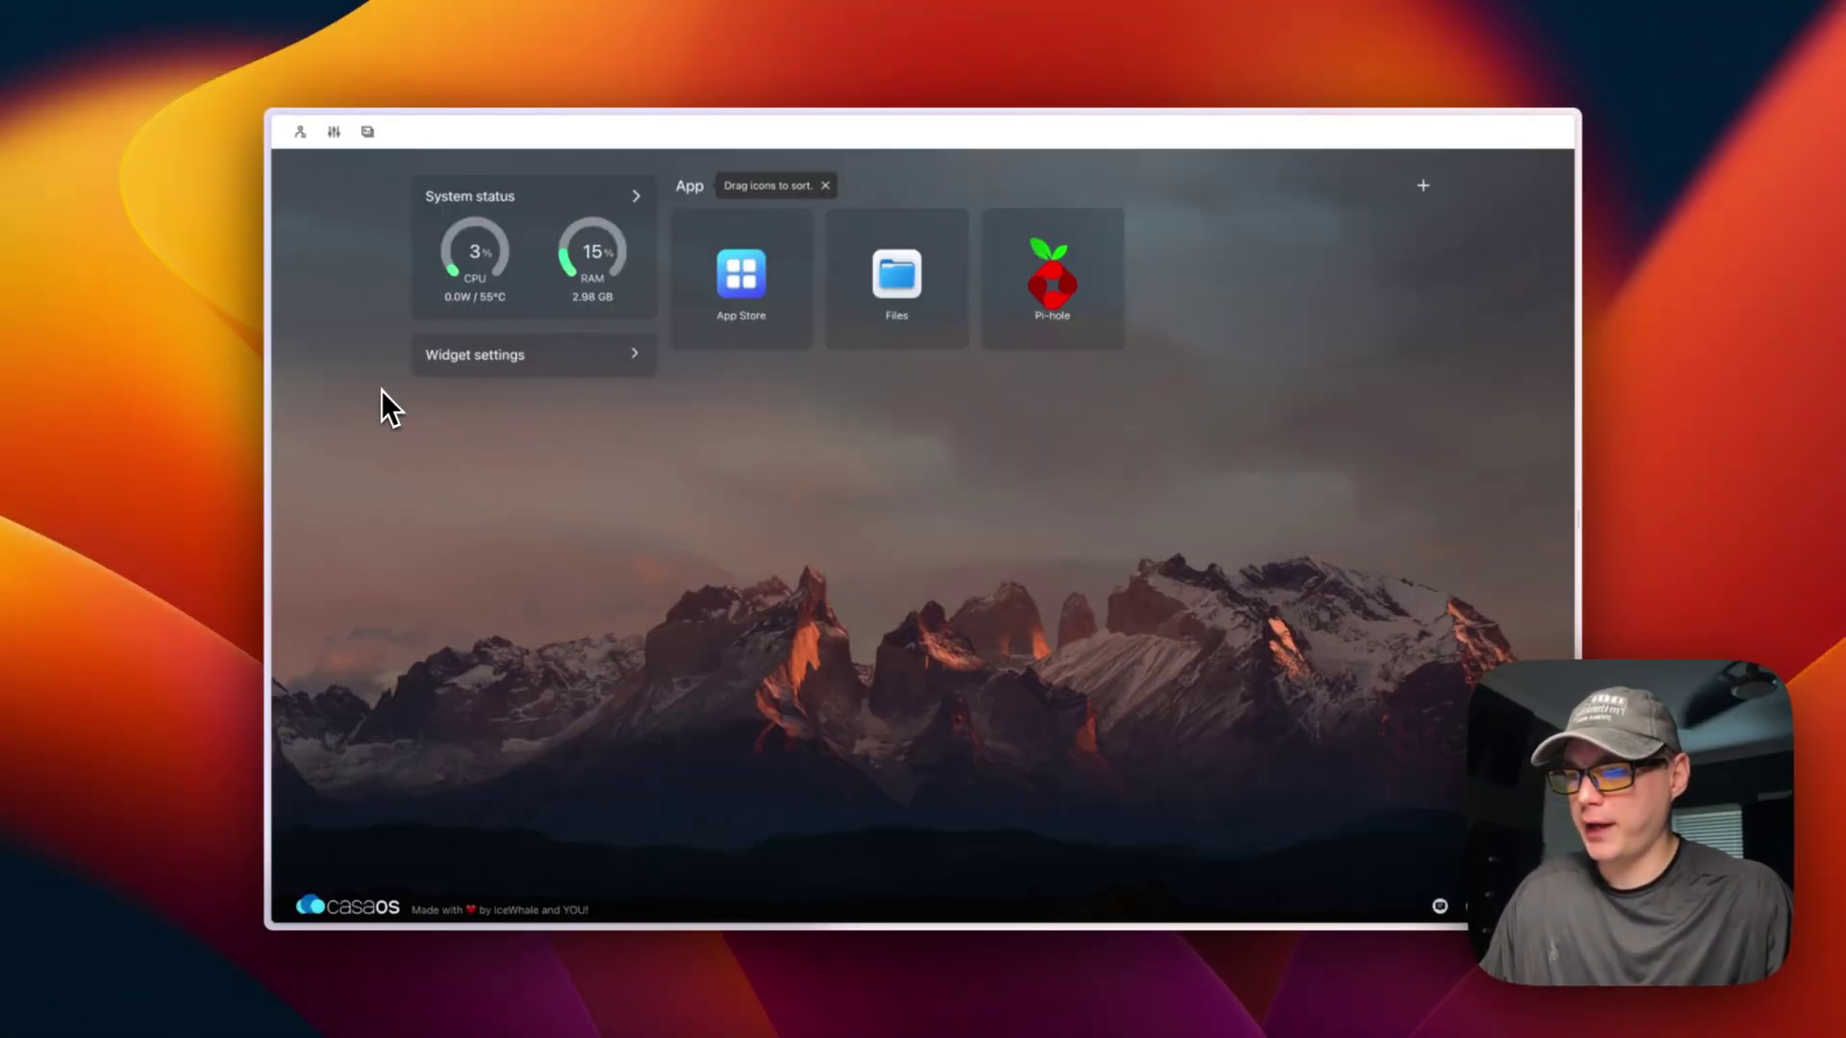
- Set the Web UI path of the Pi-hole app to /admin in its CasaOS settings and save
{"action": "left_click", "coordinate": [1109, 228]}
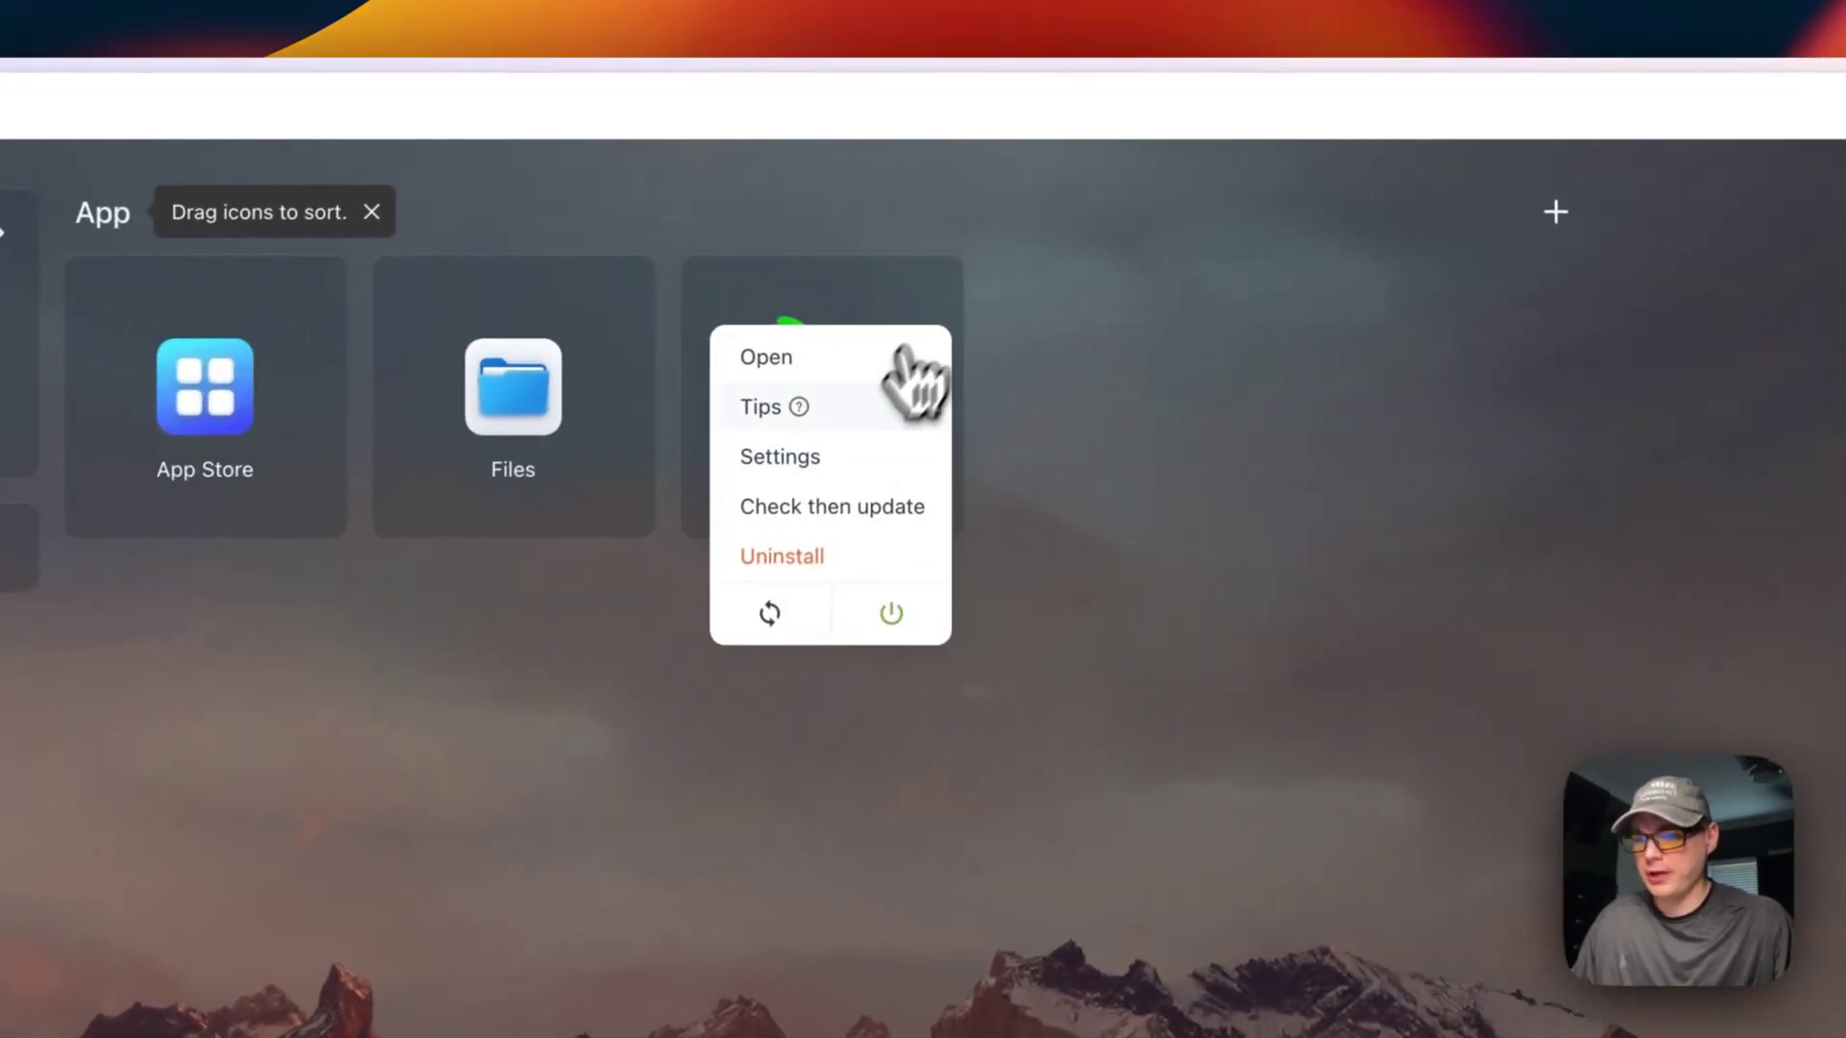
{"action": "left_click", "coordinate": [790, 466]}
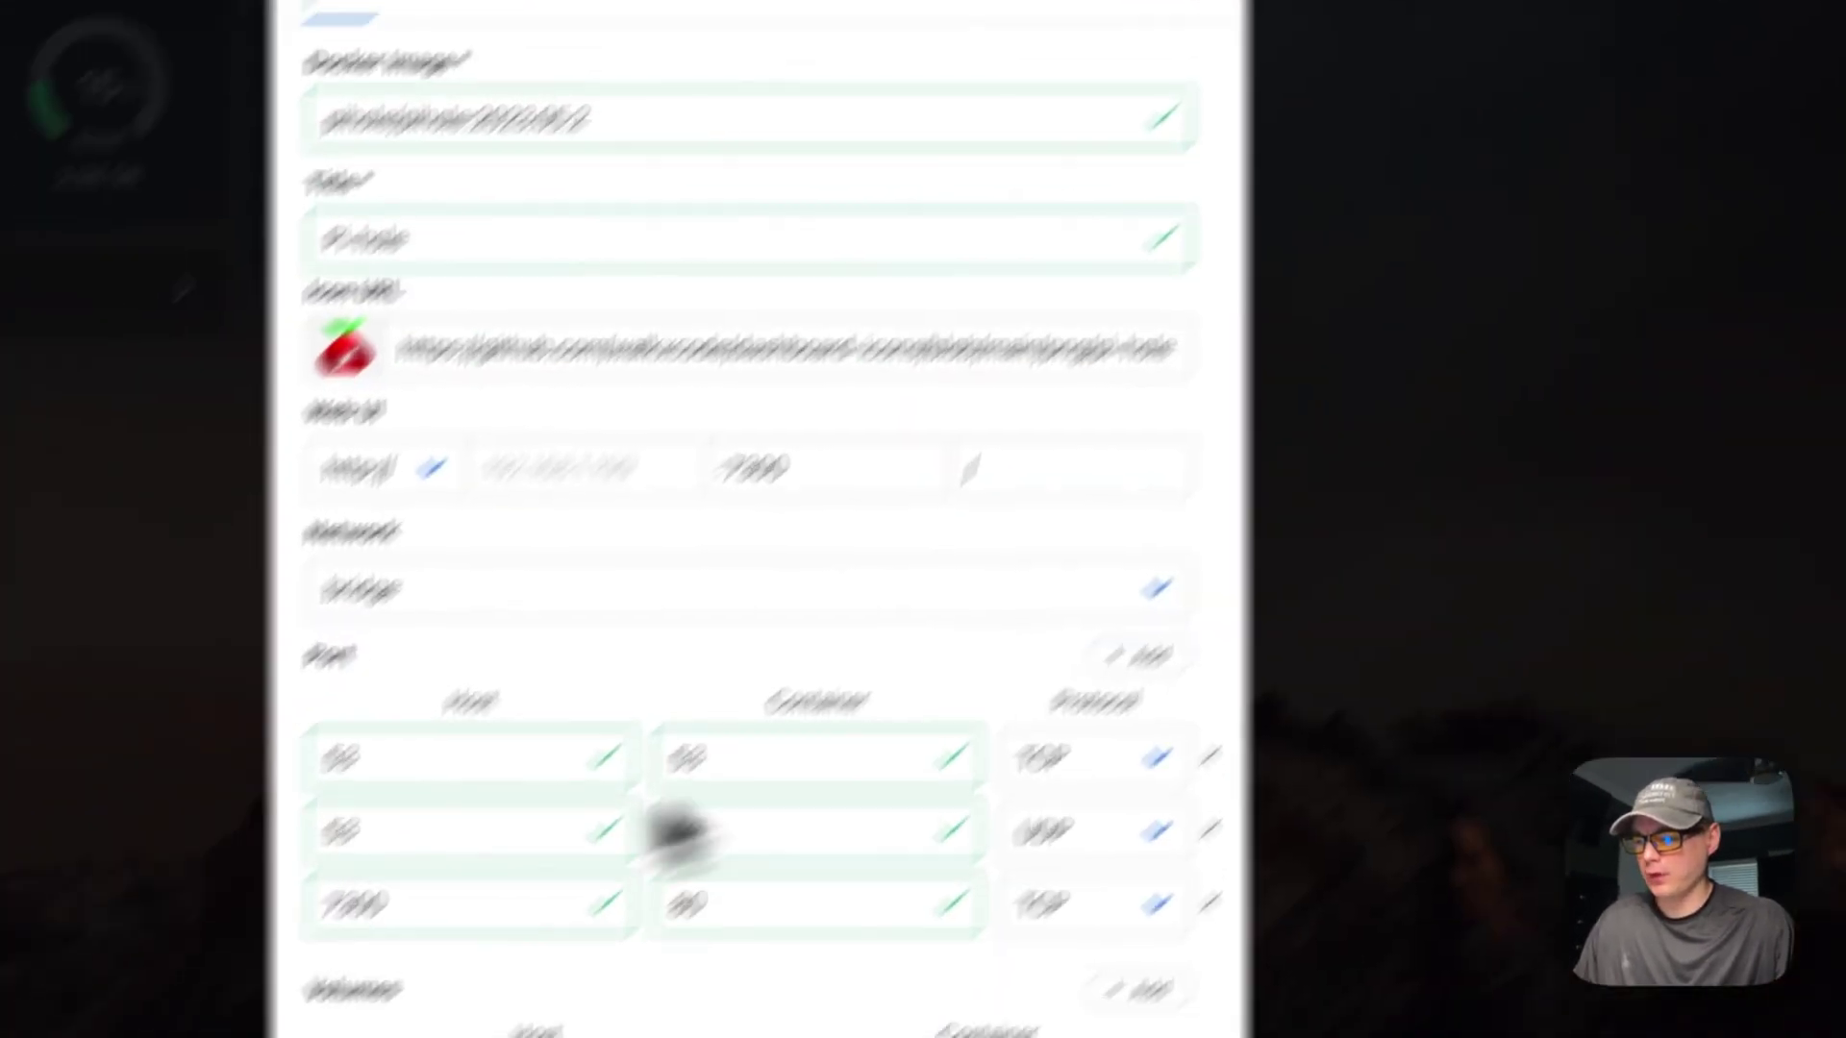
{"action": "left_click", "coordinate": [863, 722]}
{"action": "type", "text": "admin"}
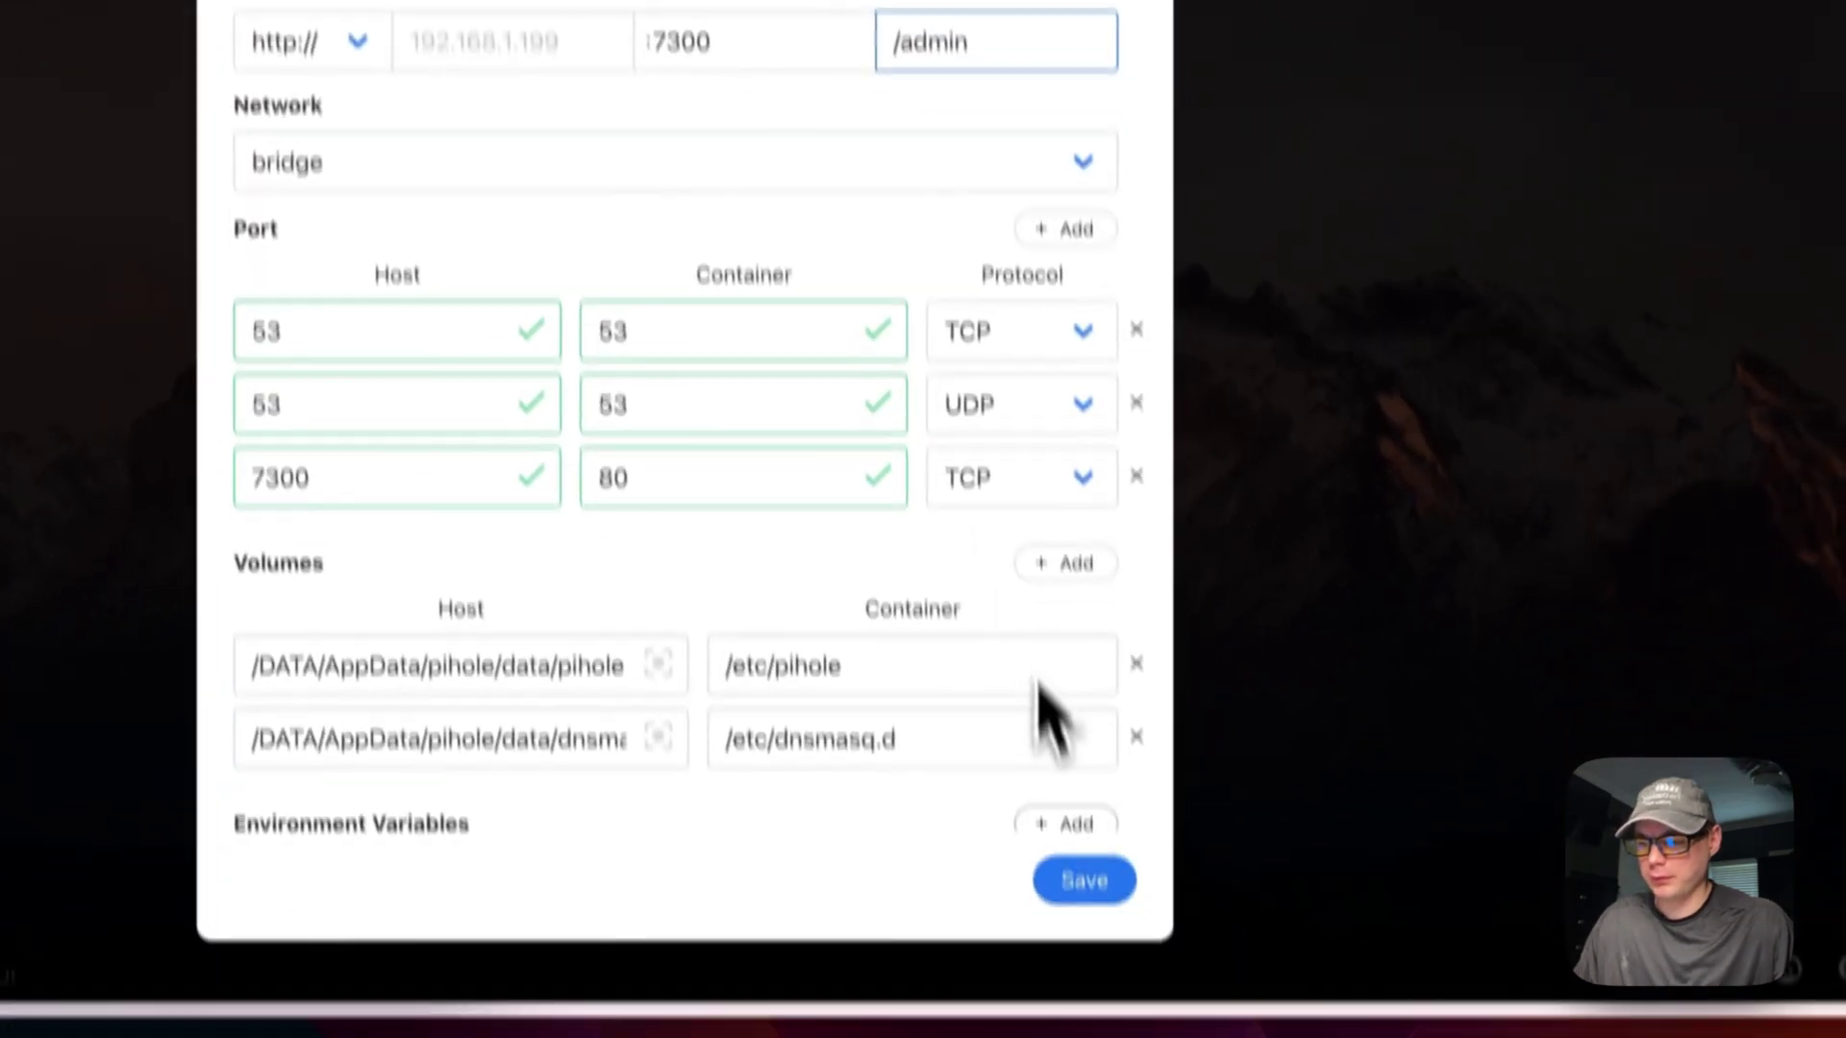
{"action": "left_click", "coordinate": [1058, 818]}
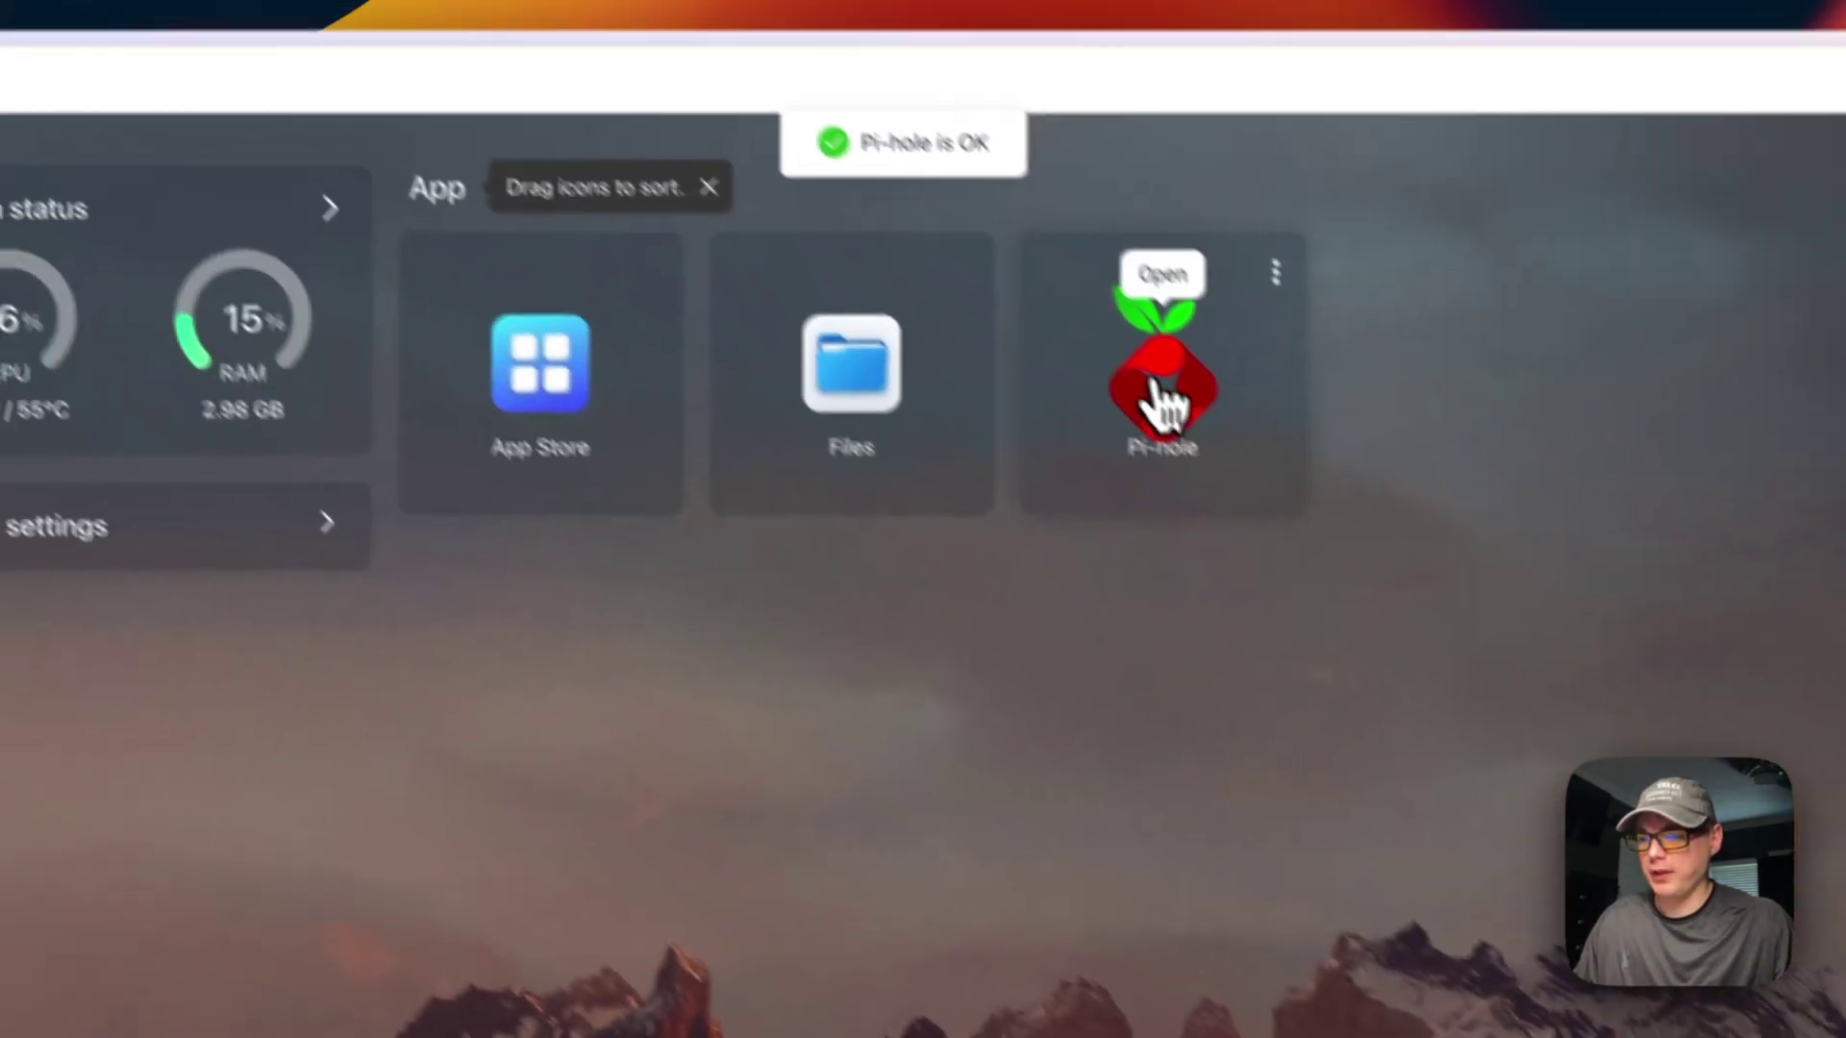
- Open Pi-hole from its dashboard icon and log in to the admin interface with the web password
{"action": "left_click", "coordinate": [763, 309]}
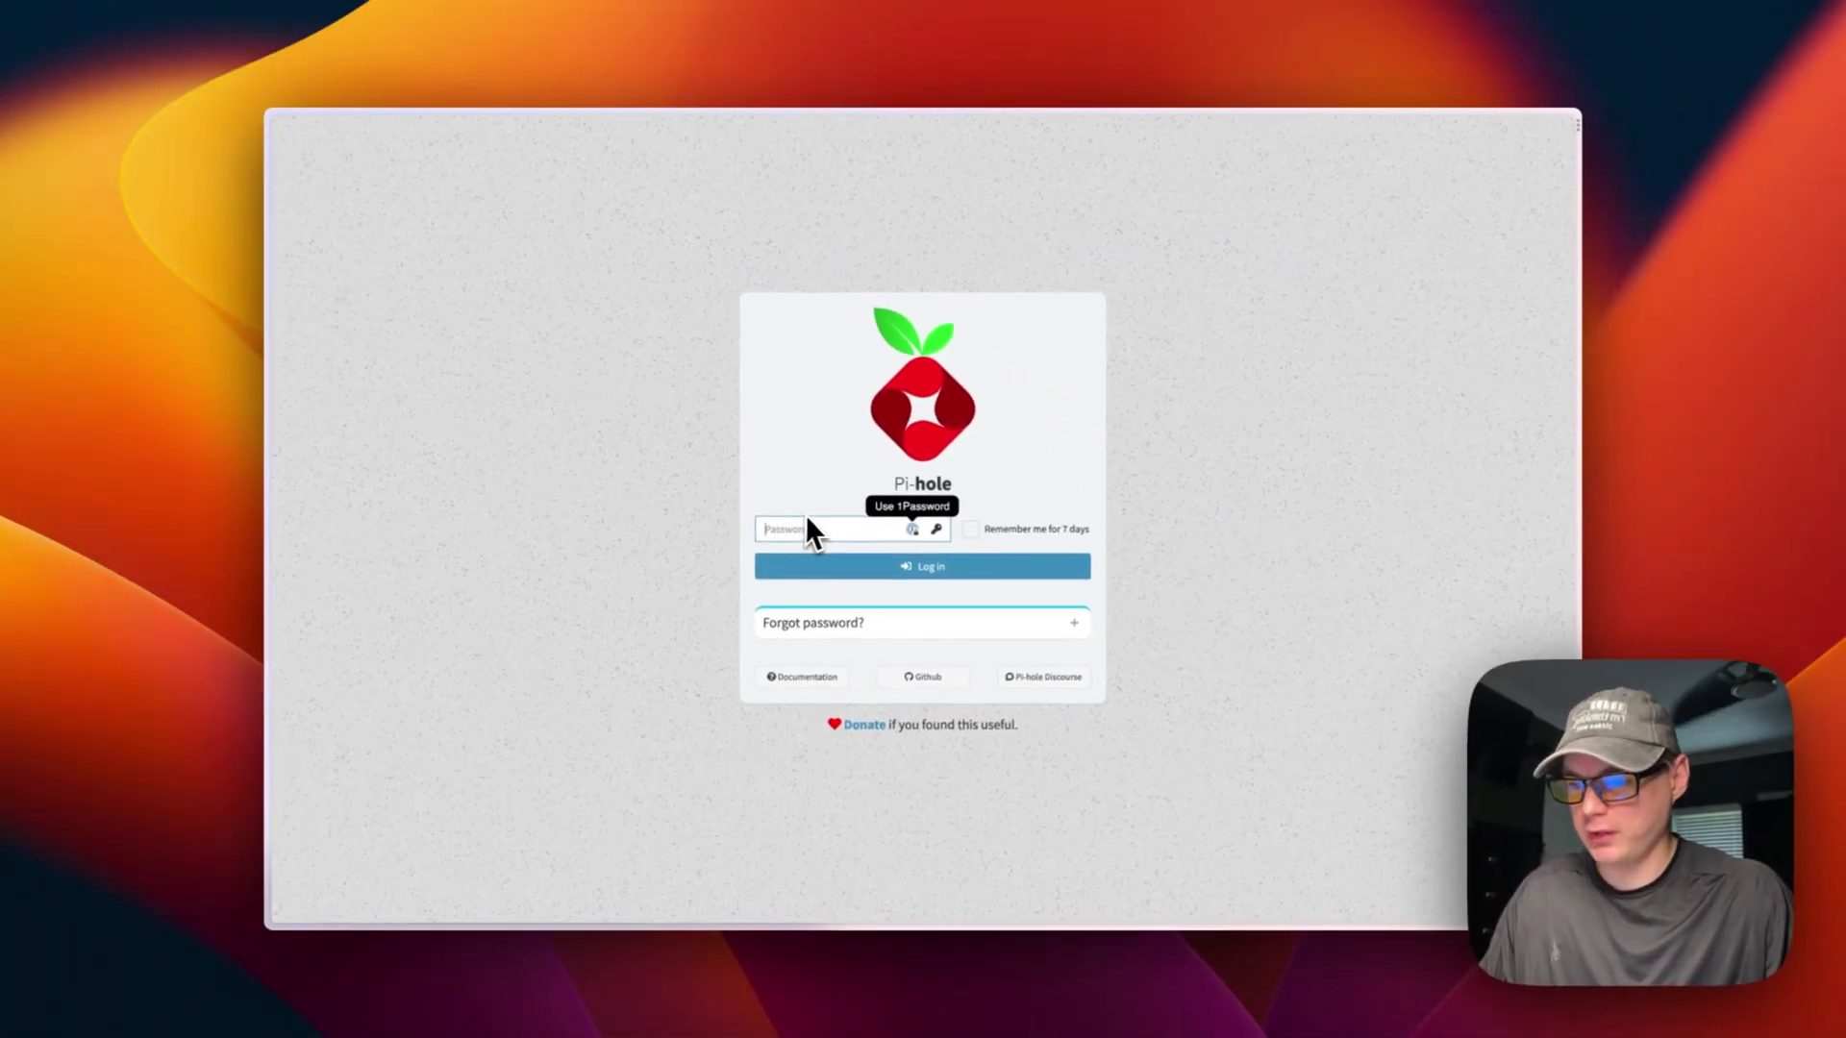
{"action": "mouse_move", "coordinate": [274, 346]}
{"action": "left_click", "coordinate": [337, 168]}
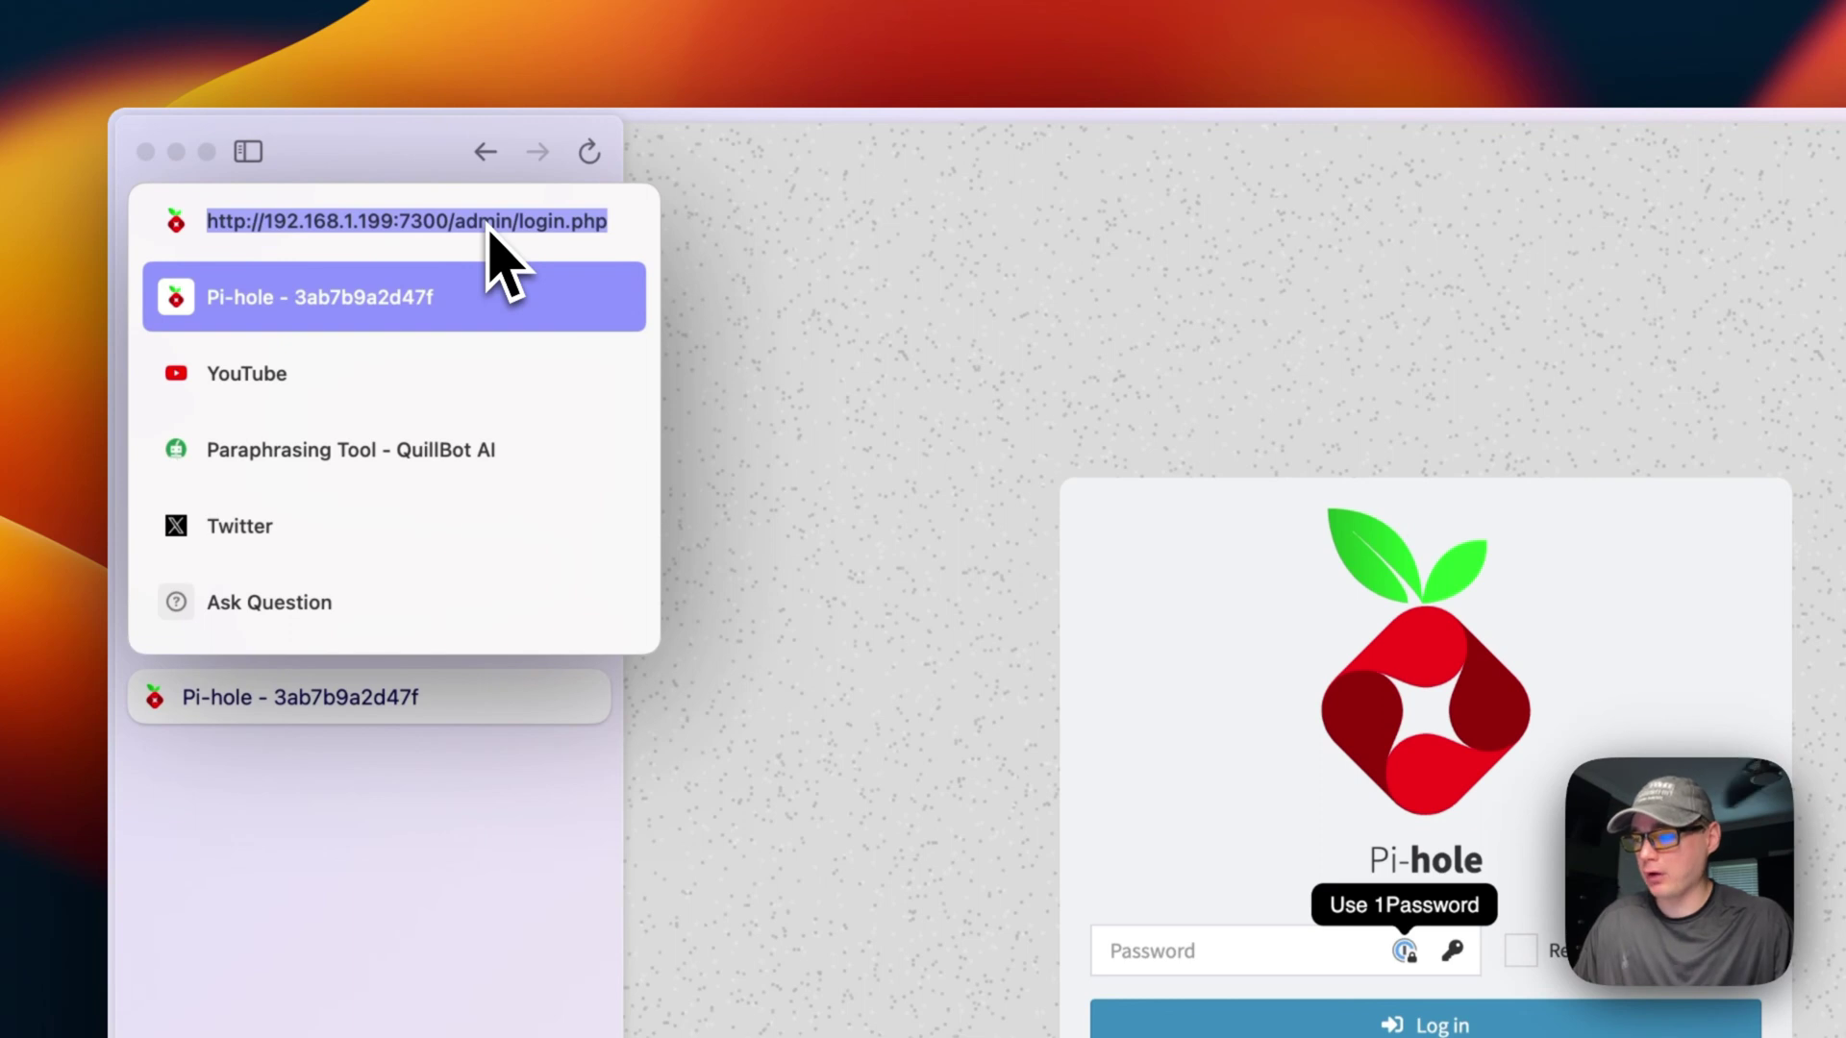
{"action": "key", "text": "Escape"}
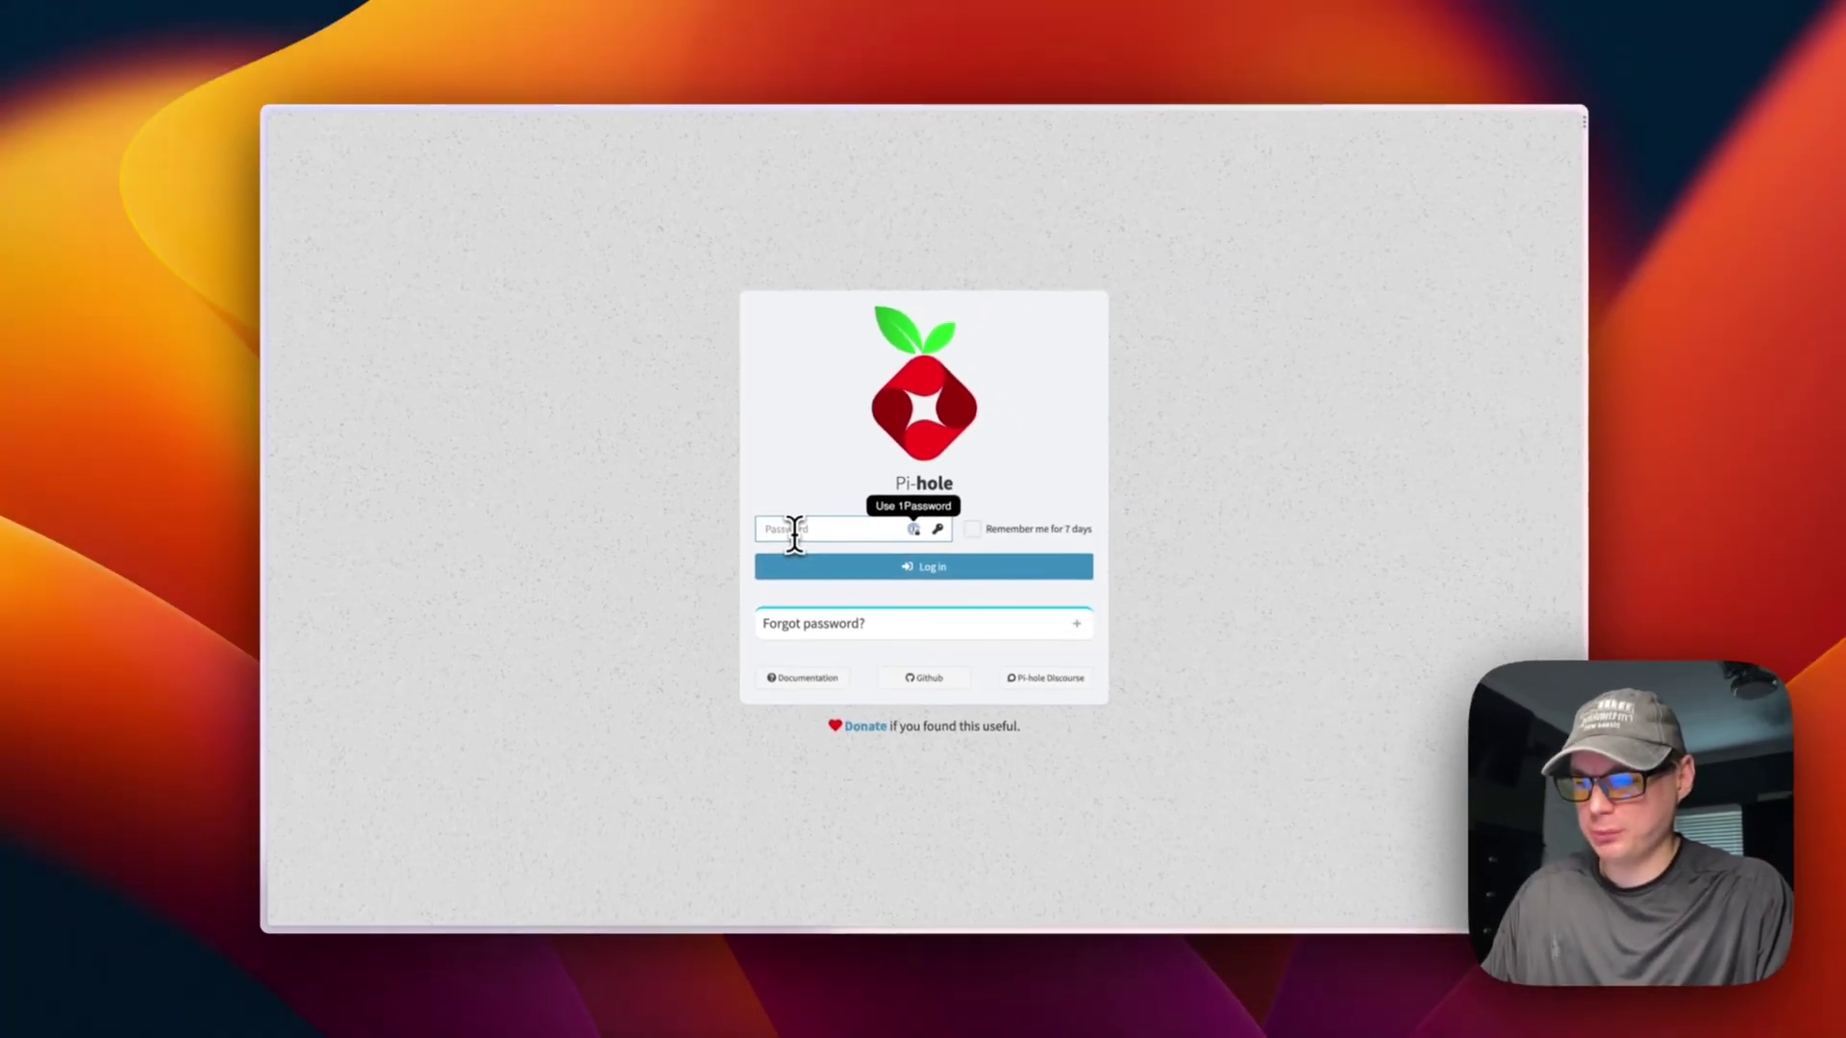
{"action": "type", "text": "p"}
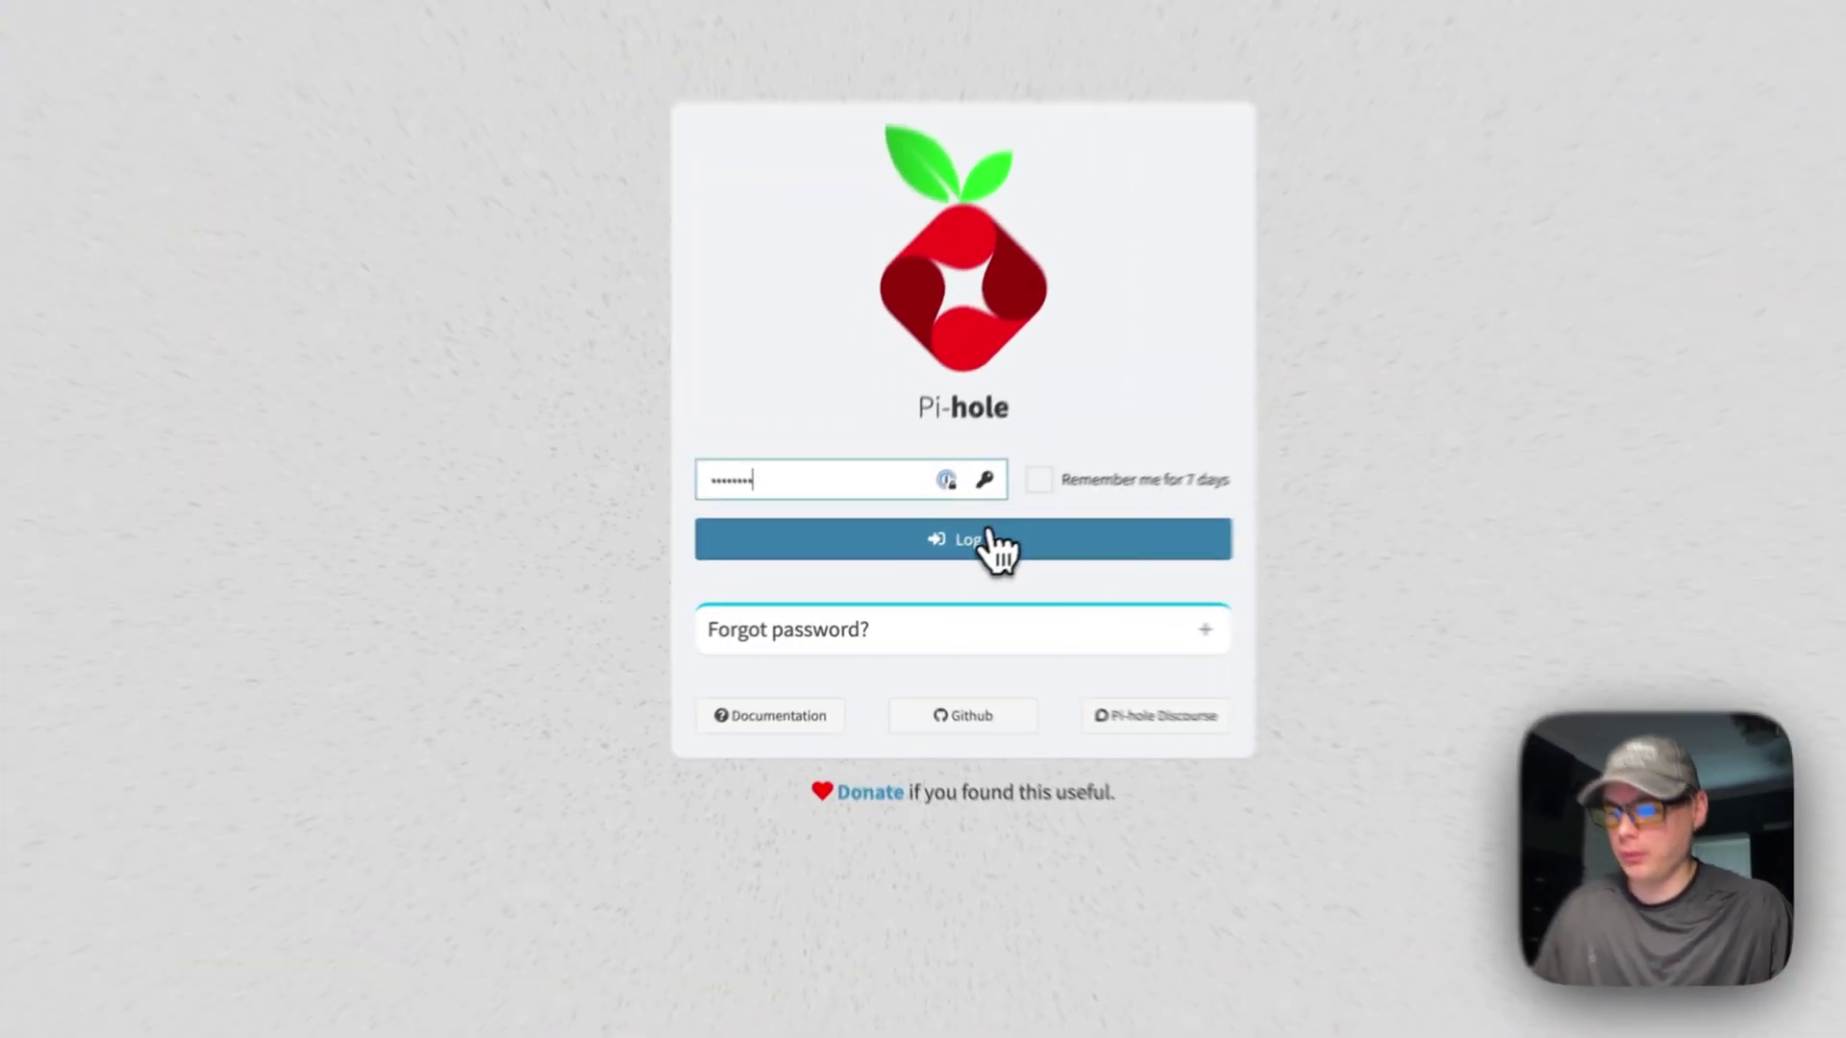
{"action": "left_click", "coordinate": [937, 566]}
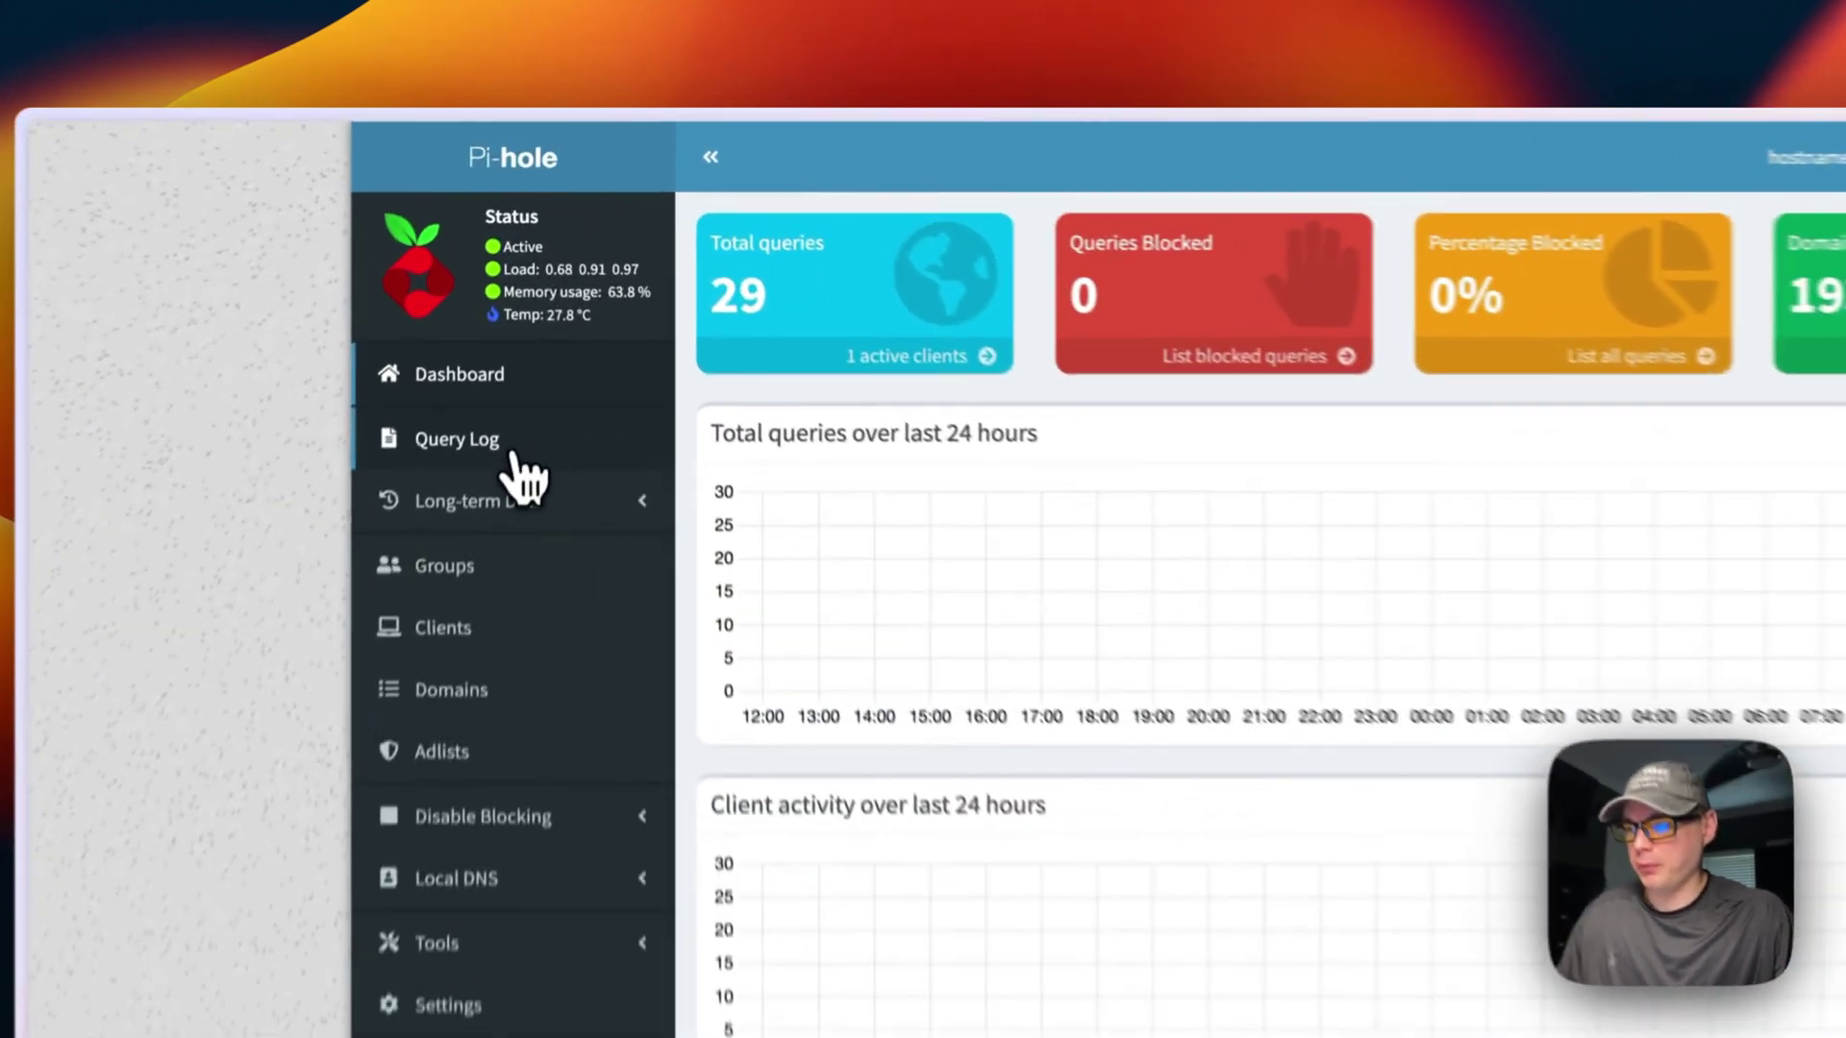
- Look through Pi-hole's query log, adlists, blocking-disable durations, local DNS and CNAME records, and tool options
{"action": "left_click", "coordinate": [534, 300]}
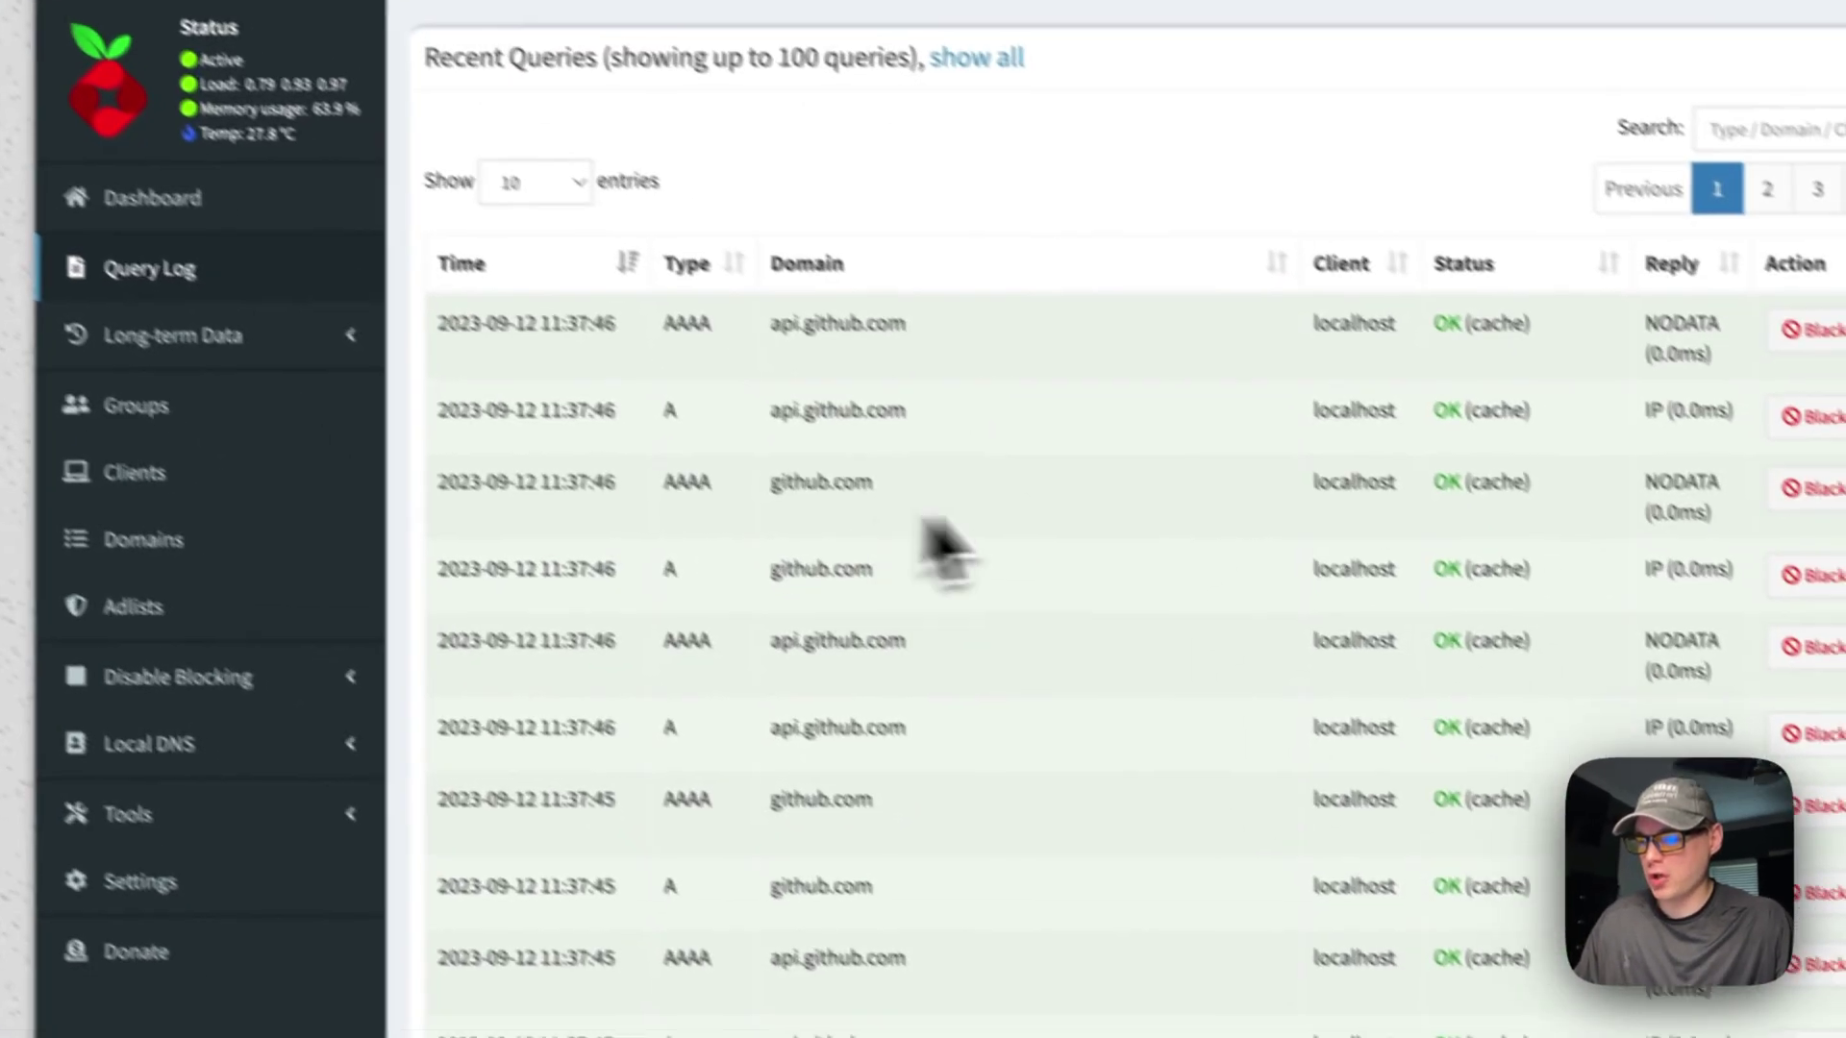
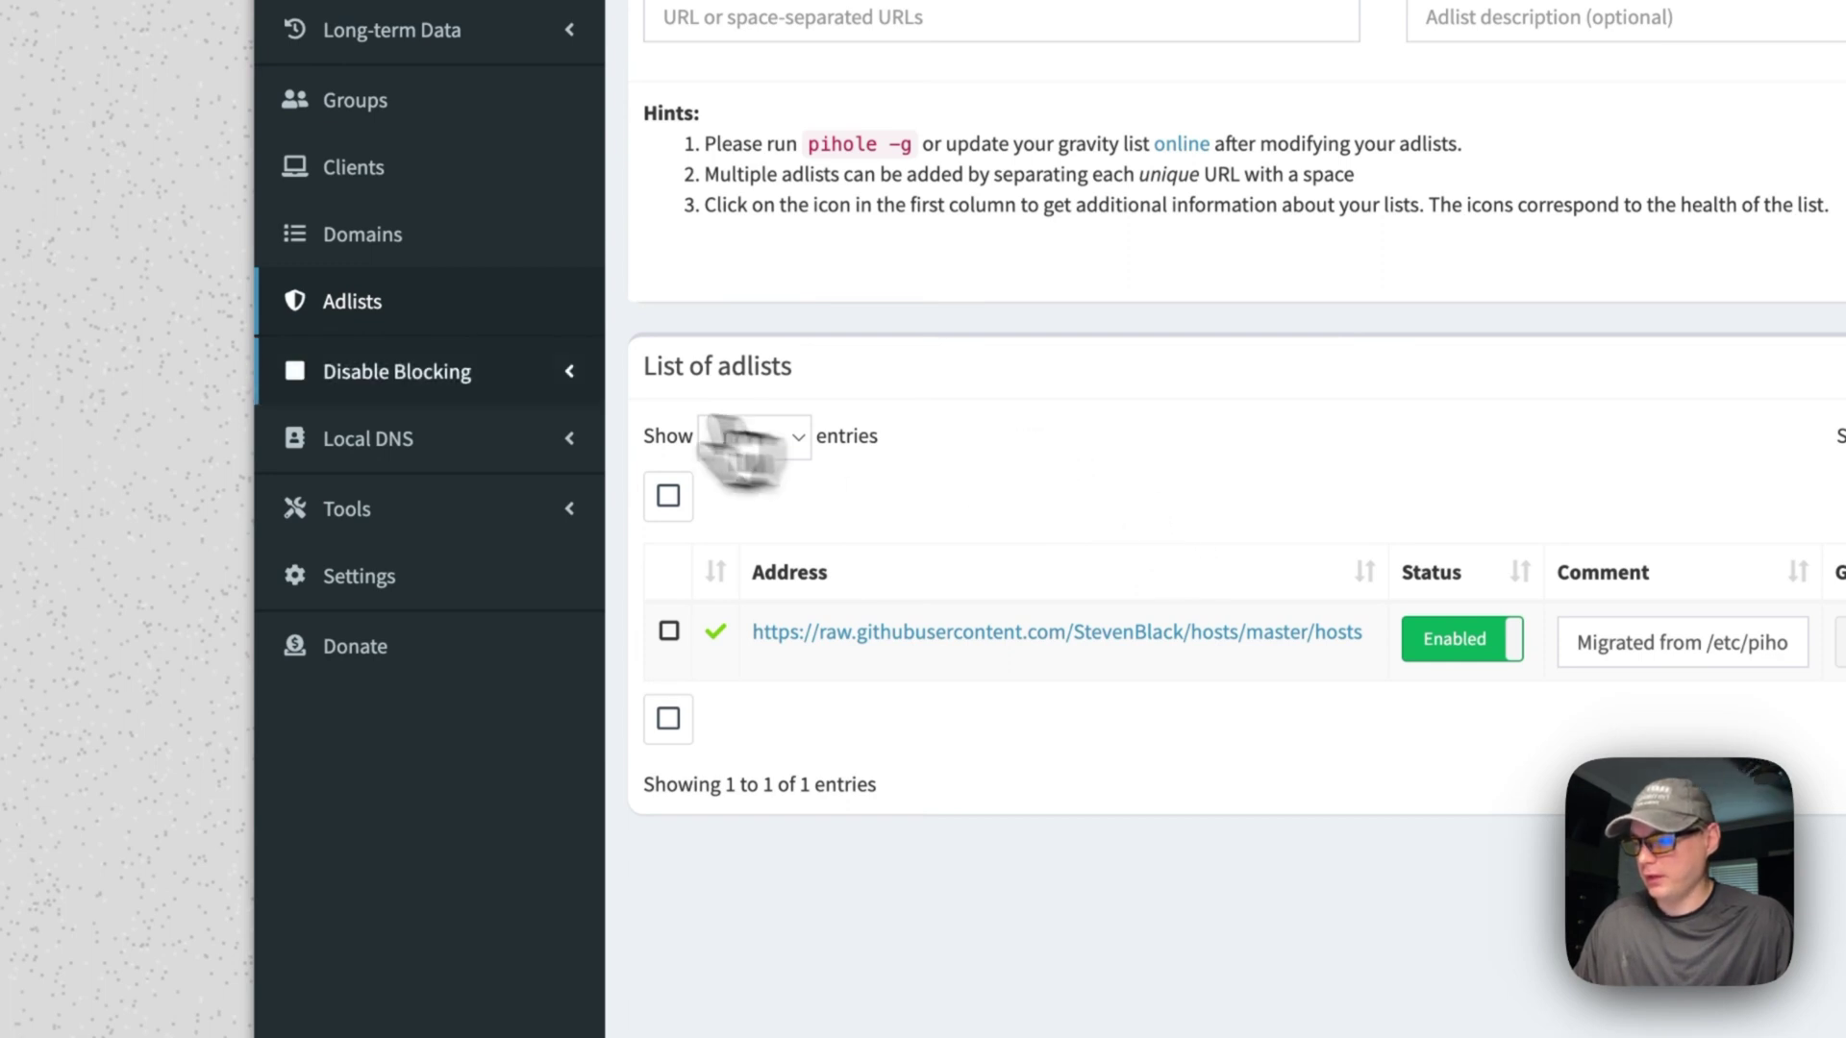
{"action": "left_click", "coordinate": [460, 373]}
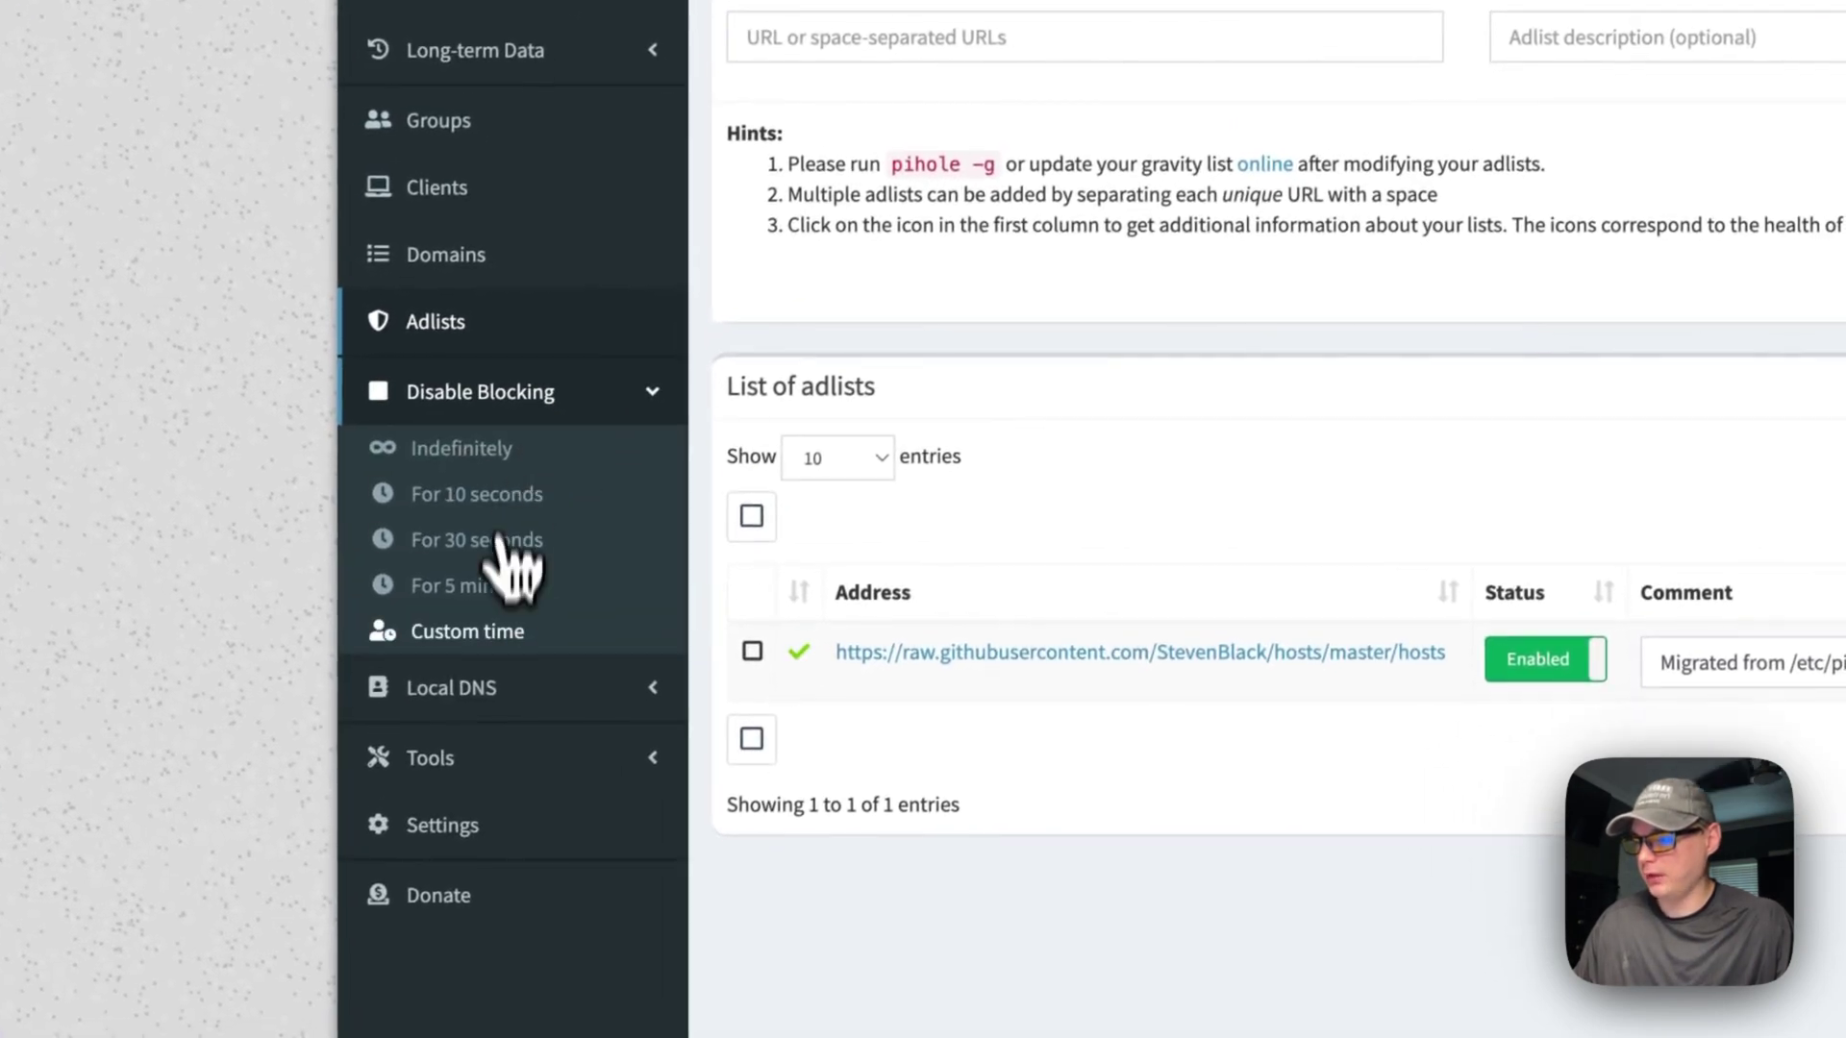
{"action": "left_click", "coordinate": [524, 688]}
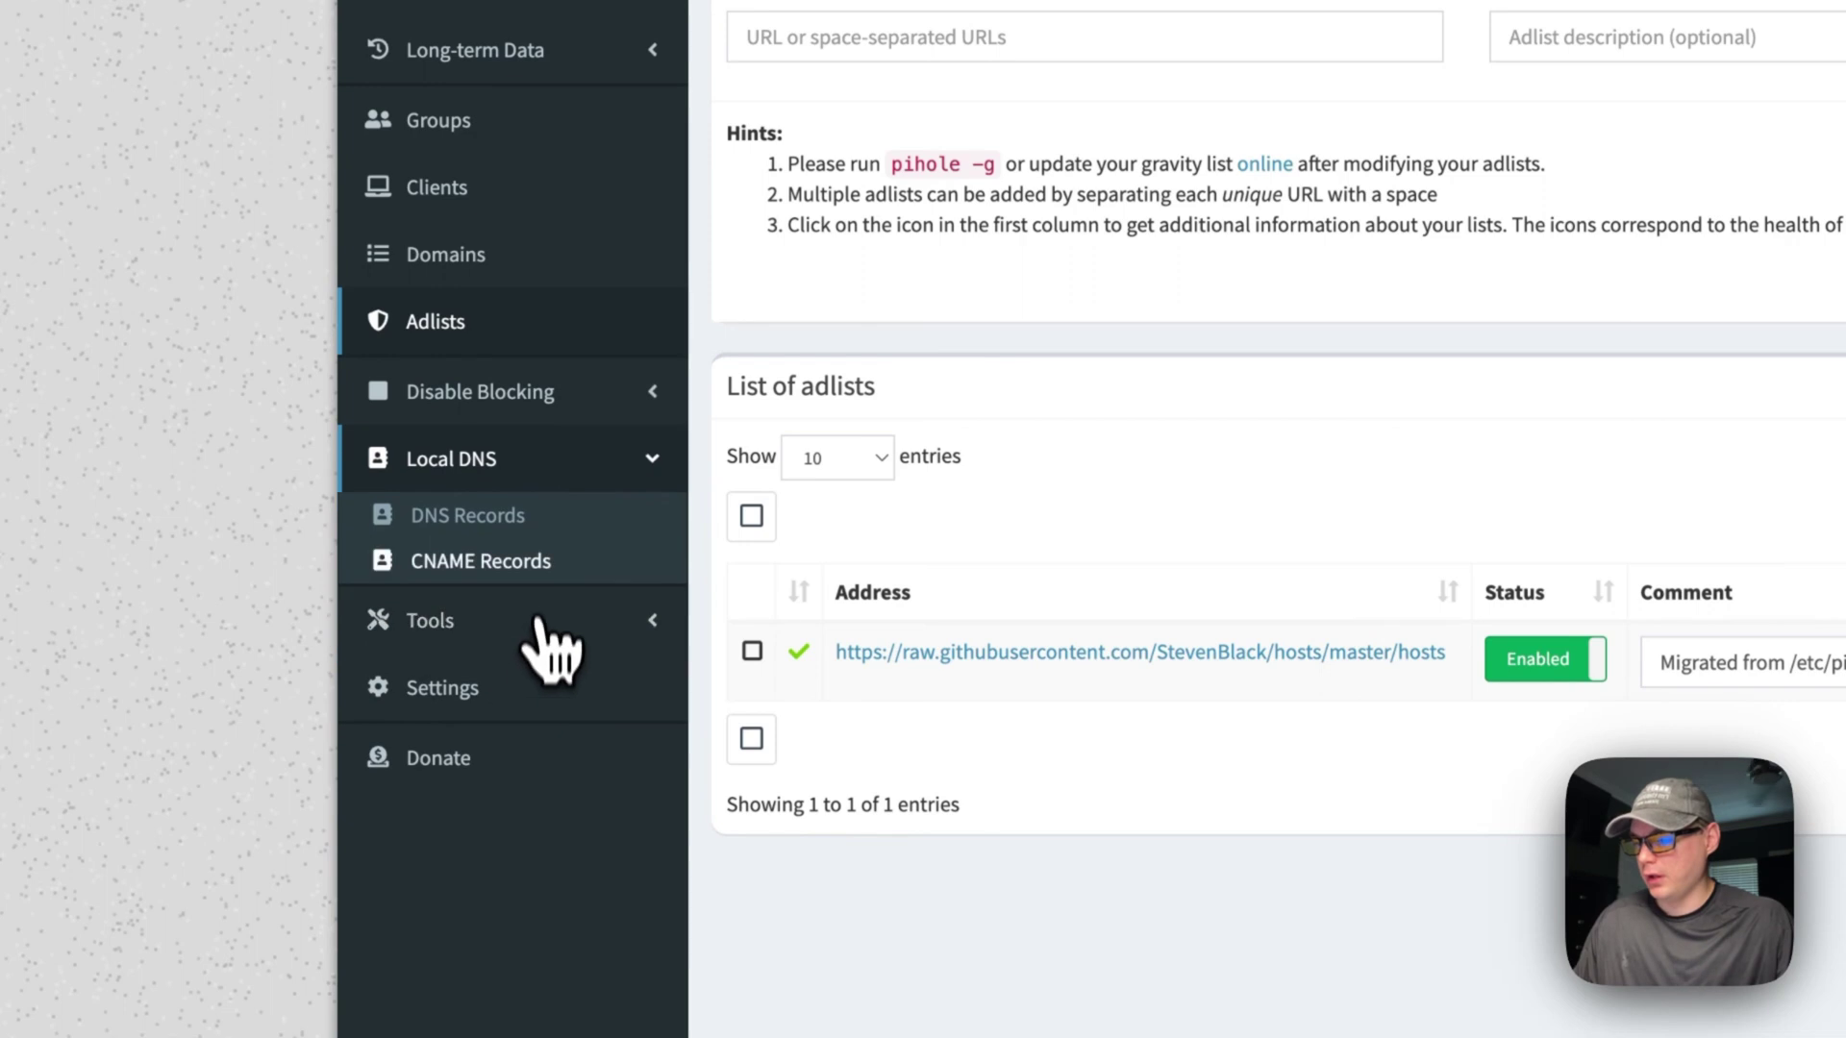
{"action": "left_click", "coordinate": [483, 531]}
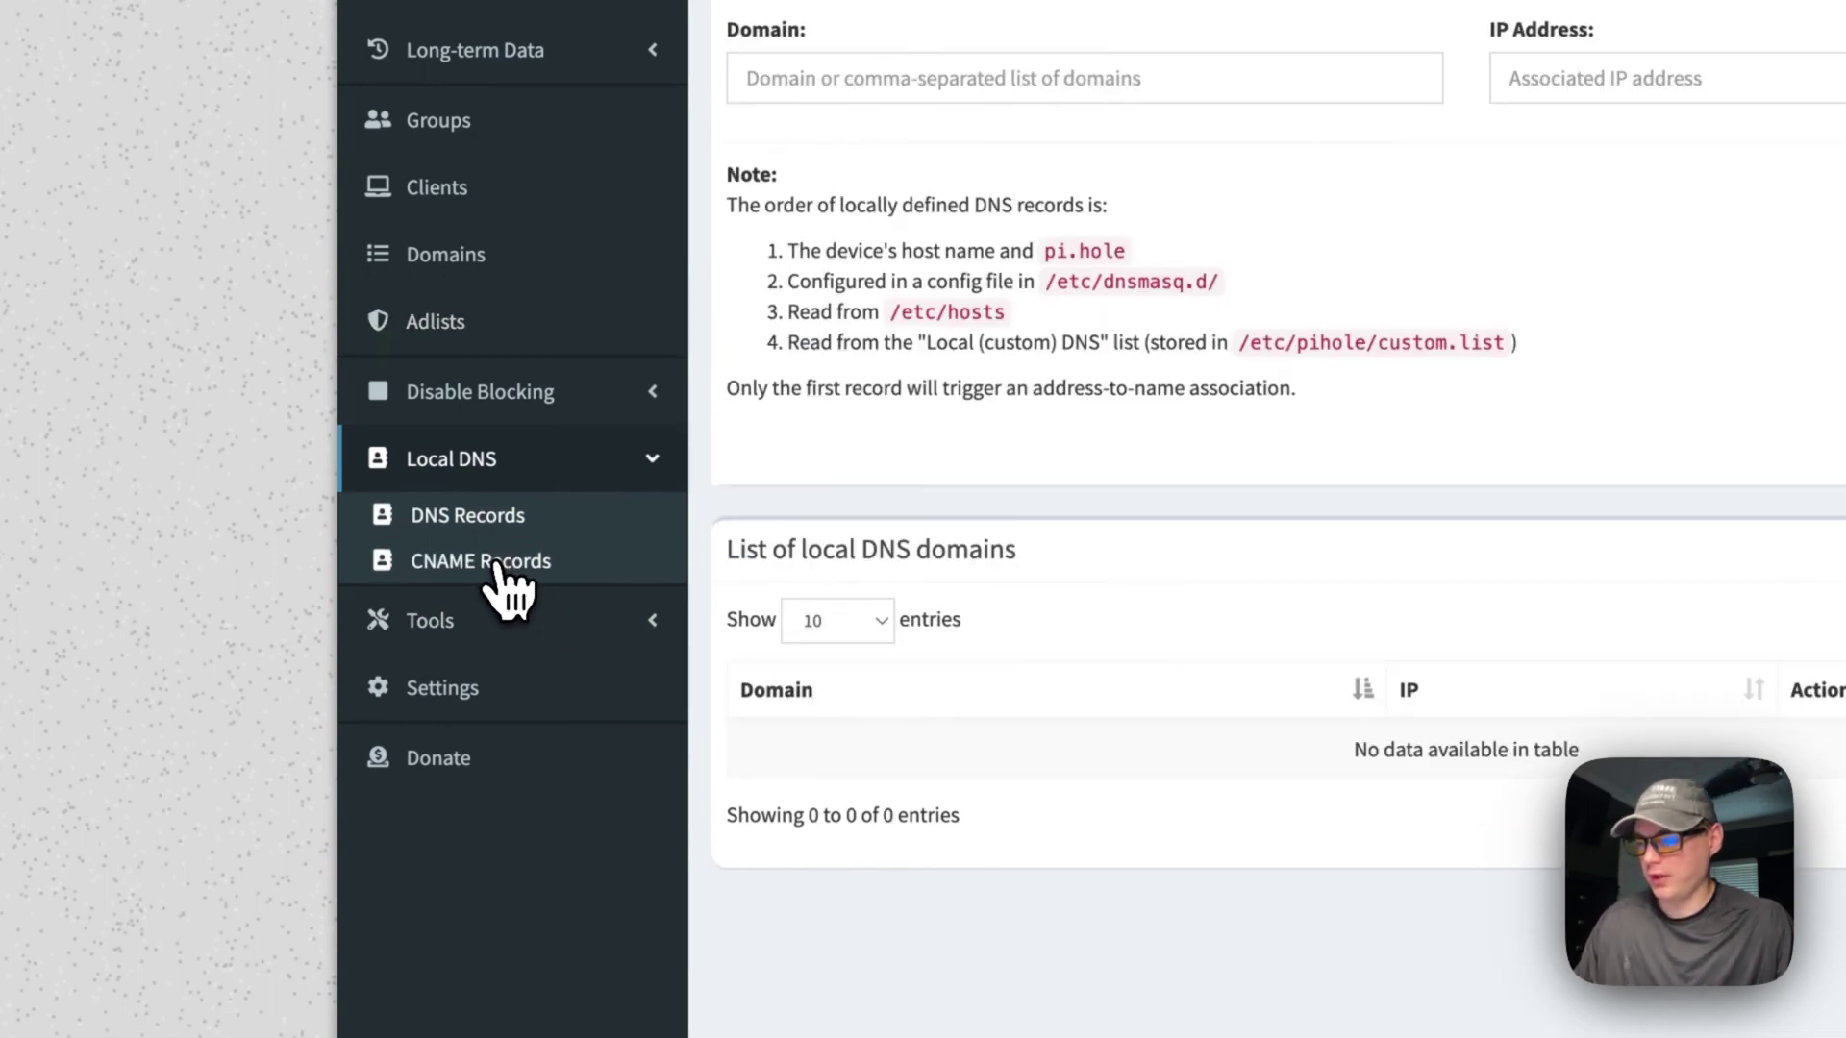
{"action": "left_click", "coordinate": [496, 572]}
{"action": "left_click", "coordinate": [488, 524]}
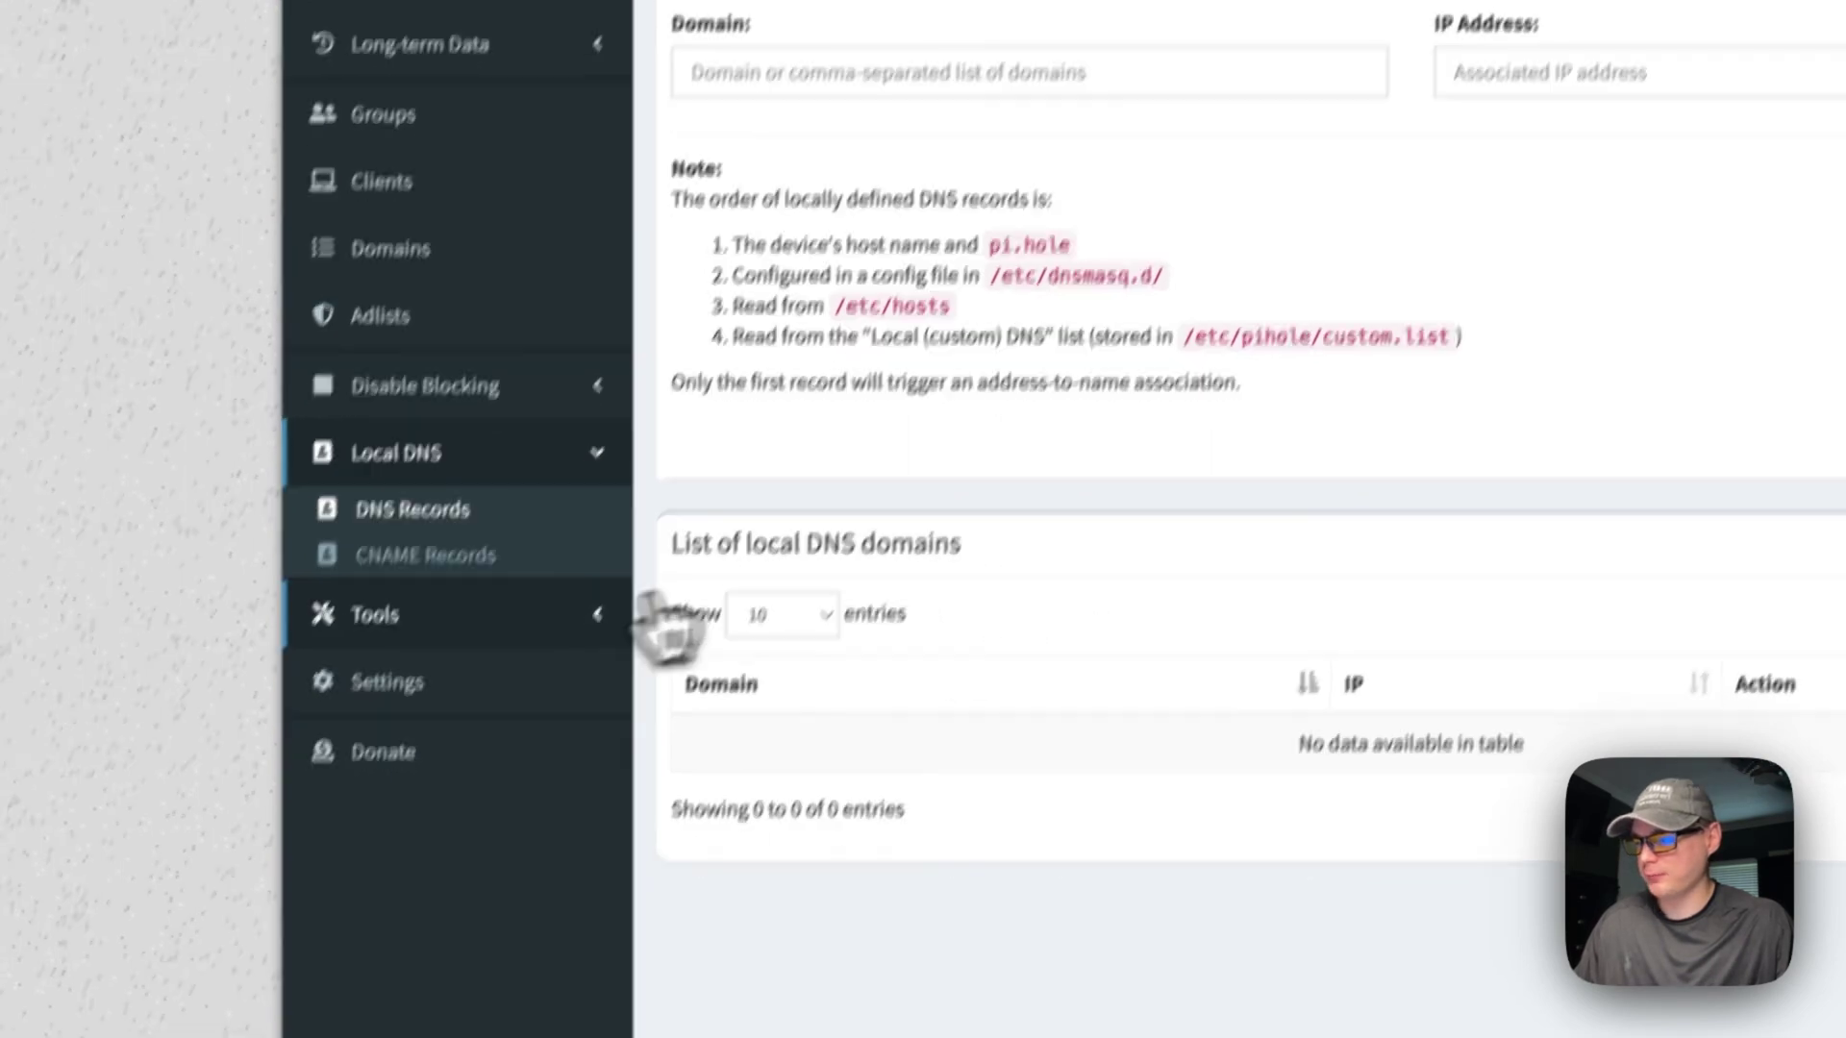
{"action": "left_click", "coordinate": [582, 623]}
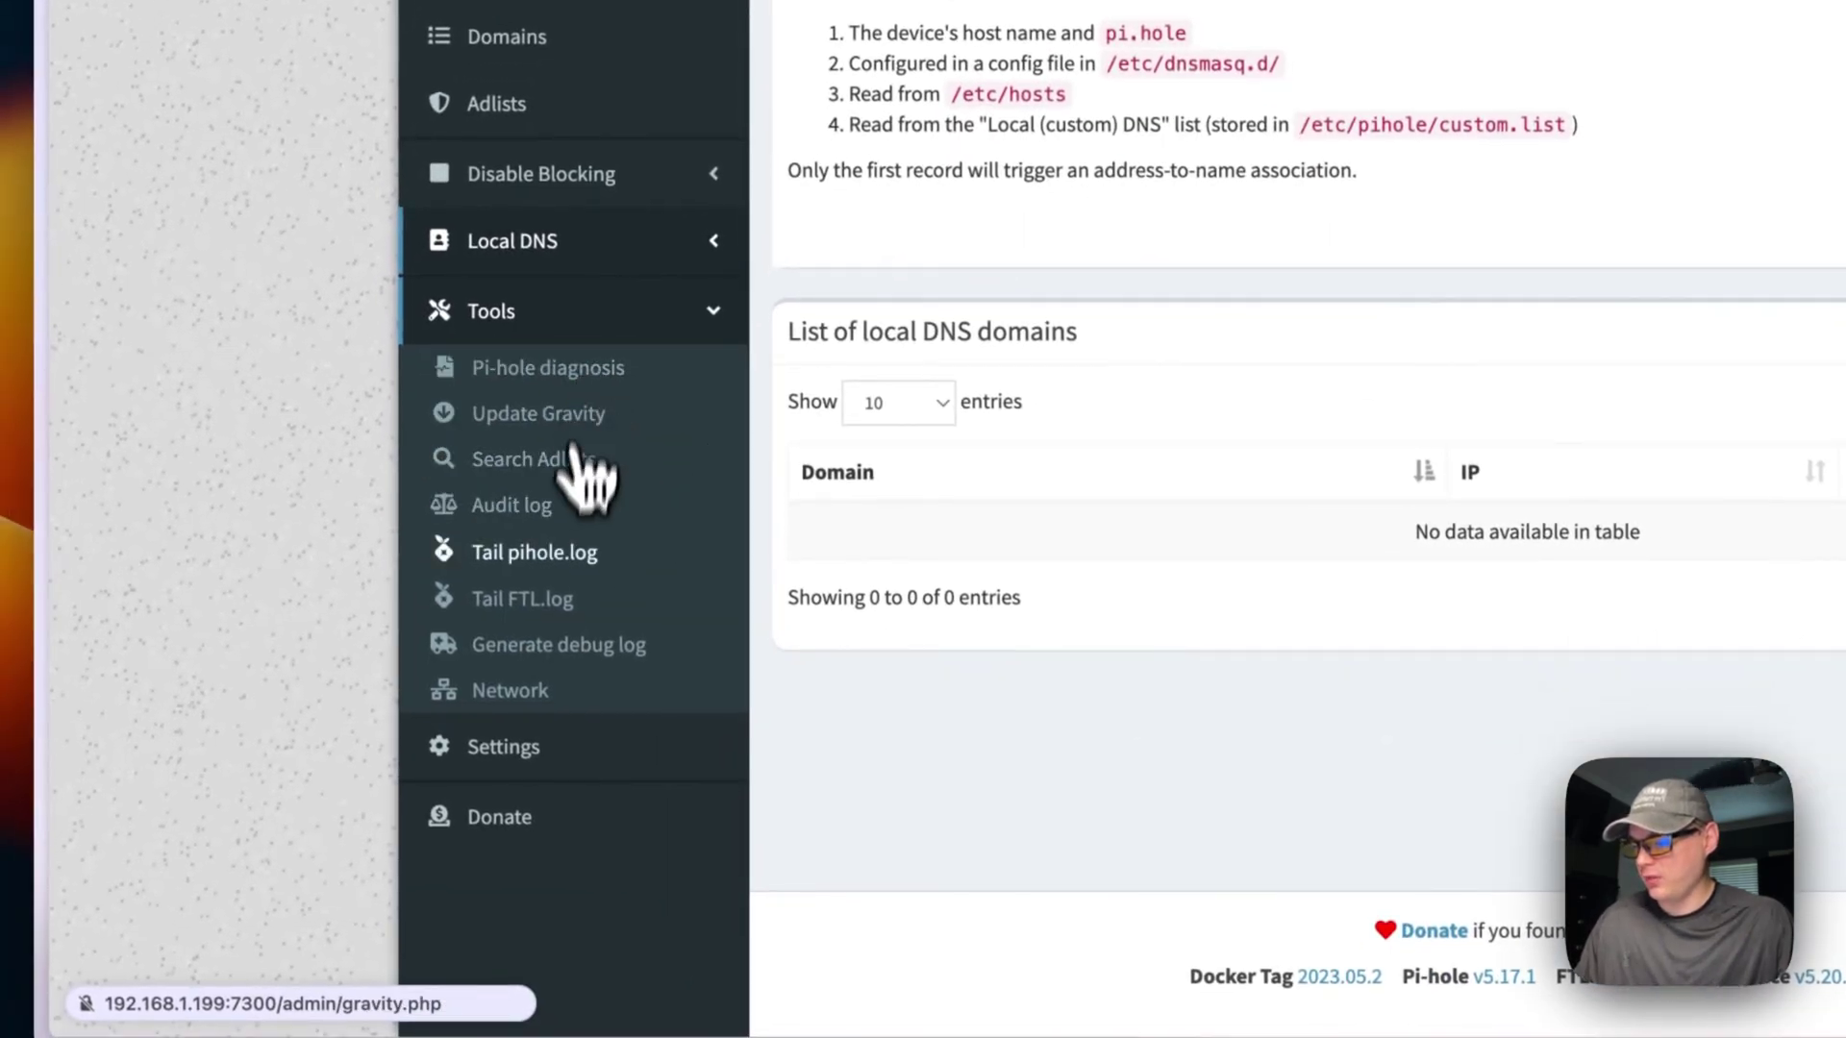
- In Pi-hole's DNS settings, use only both IPv4 servers of Quad9 (filtered, ECS, DNSSEC) and Cloudflare (DNSSEC) as upstream, and save
{"action": "left_click", "coordinate": [560, 755]}
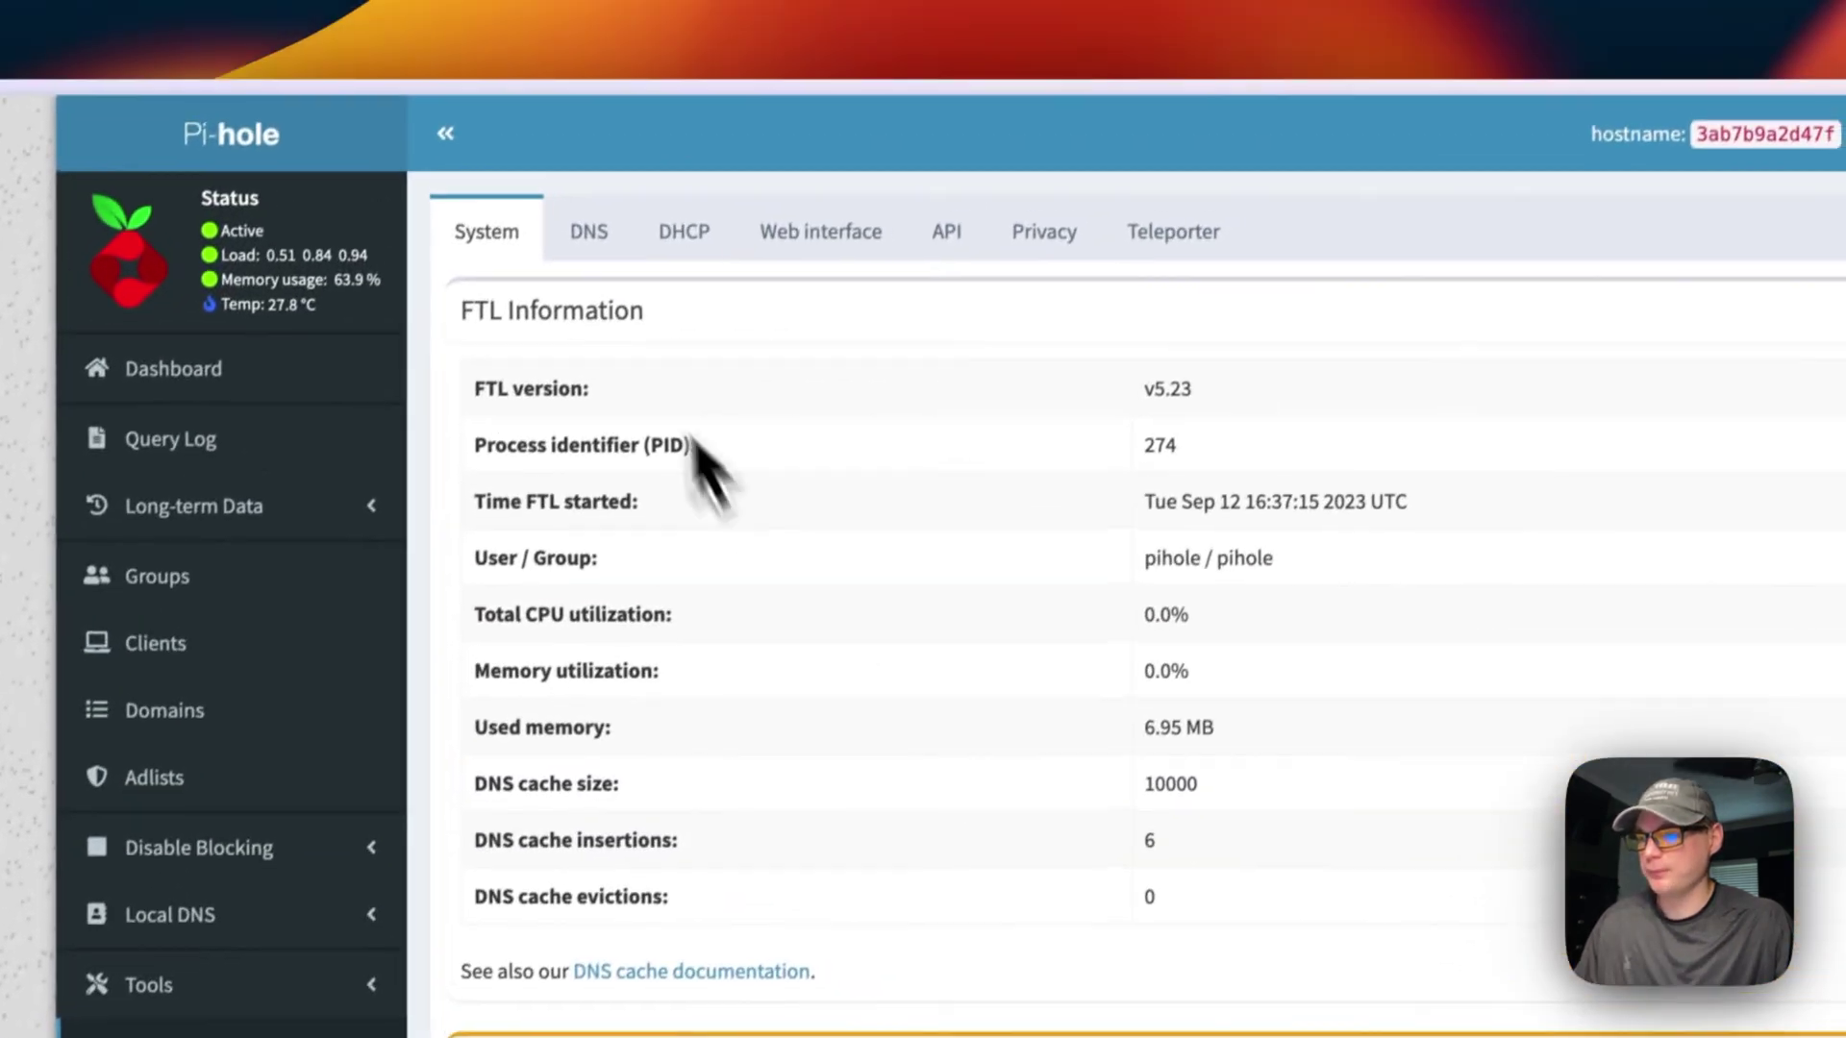
{"action": "left_click", "coordinate": [598, 238]}
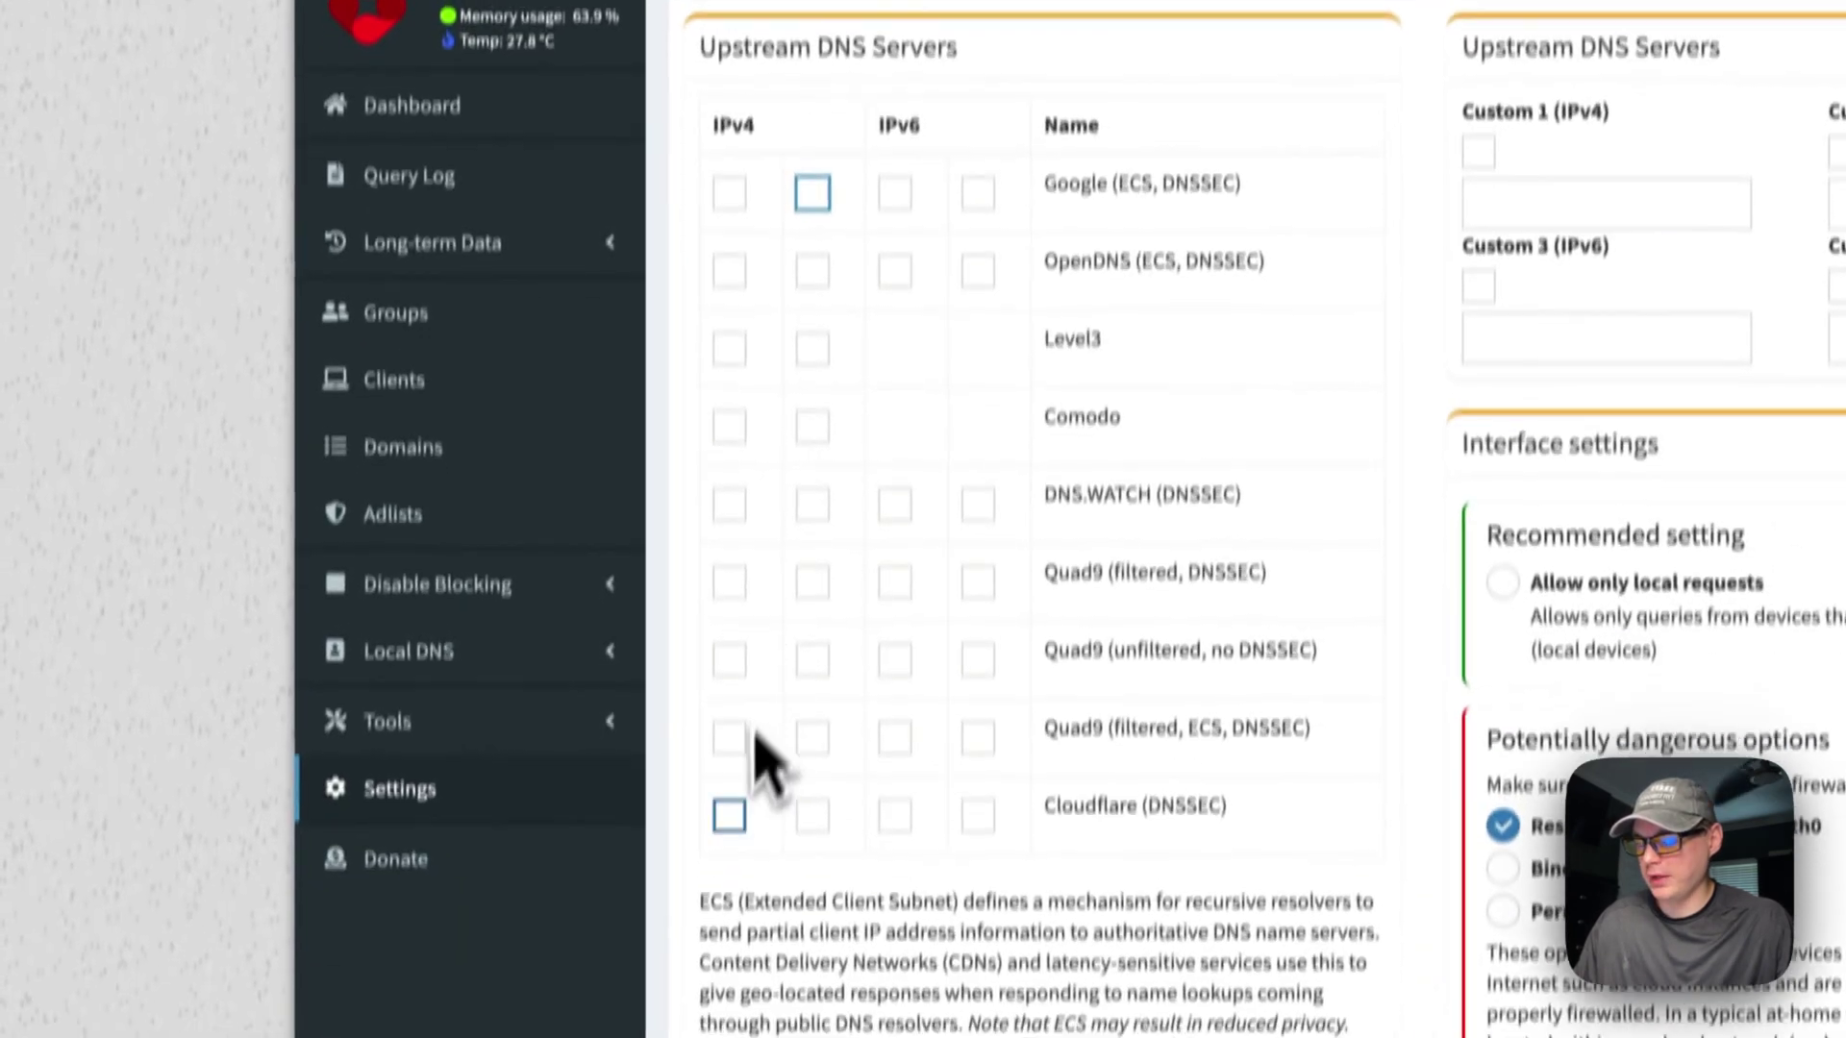
{"action": "left_click", "coordinate": [732, 747]}
{"action": "left_click", "coordinate": [815, 747]}
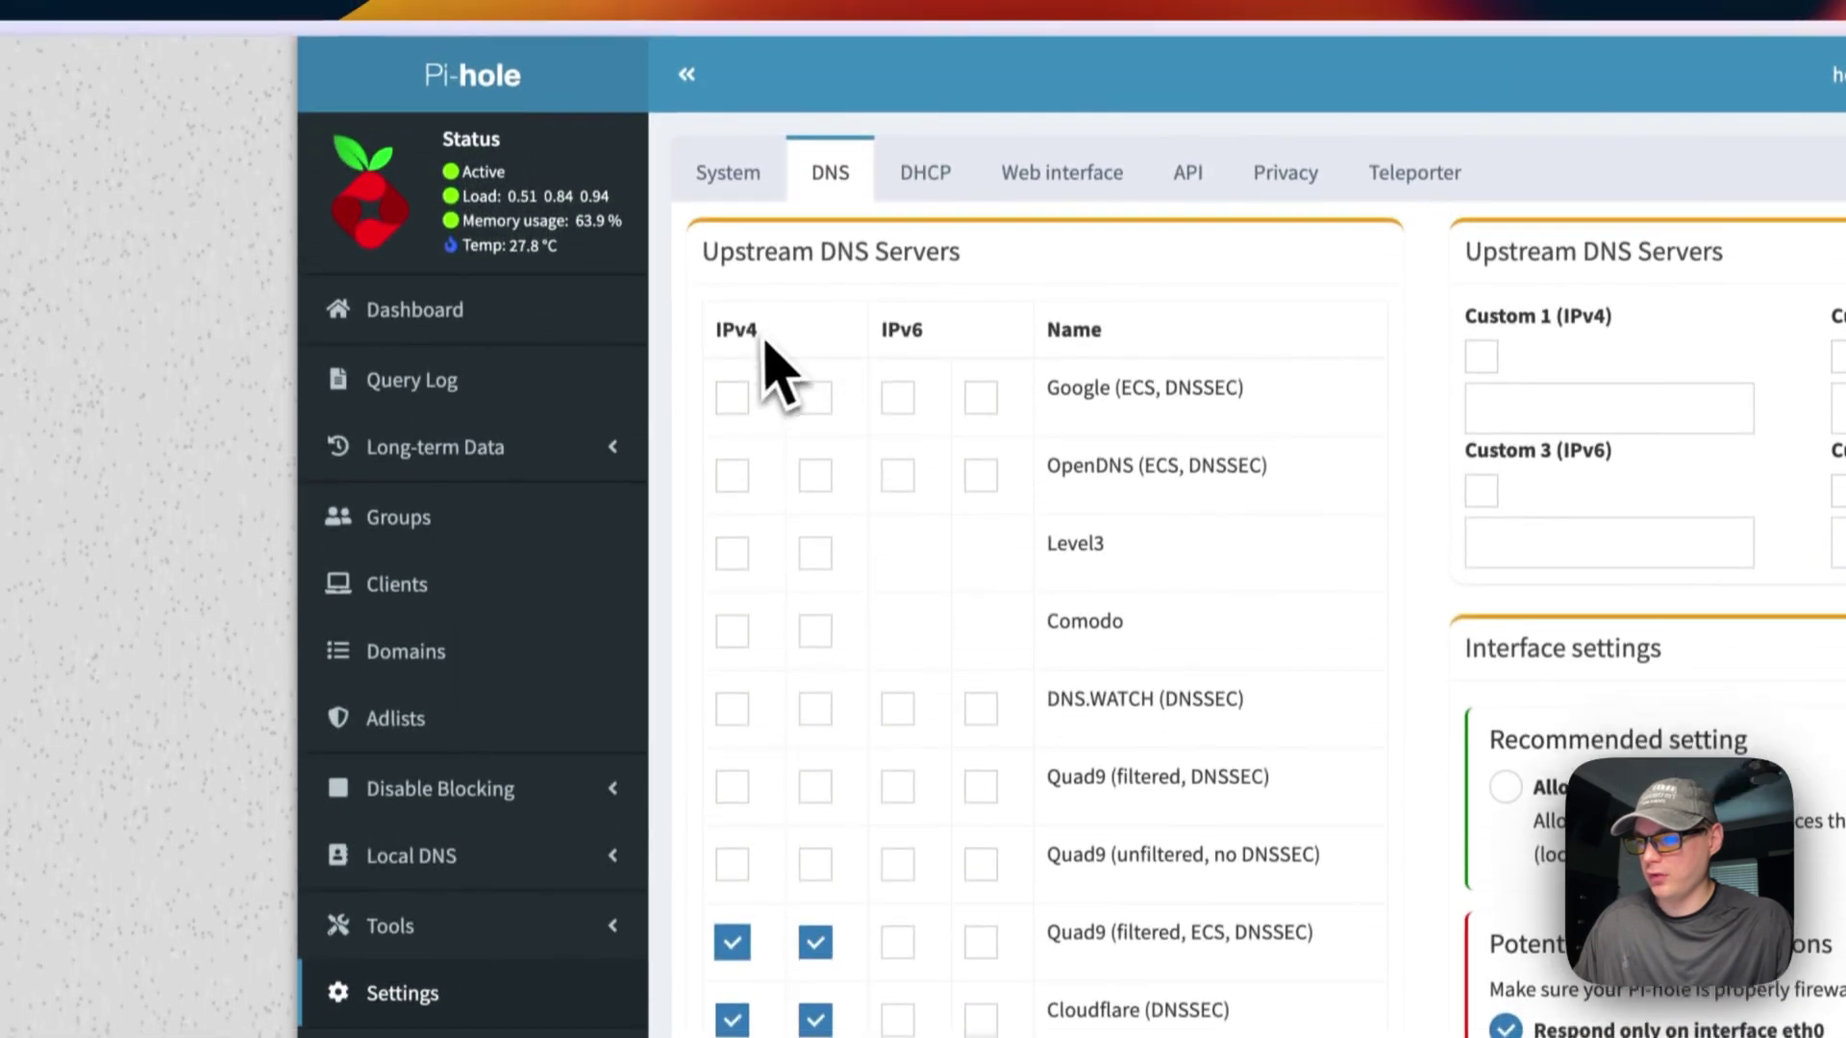
{"action": "scroll", "coordinate": [846, 394], "scroll_direction": "down", "scroll_amount": 15}
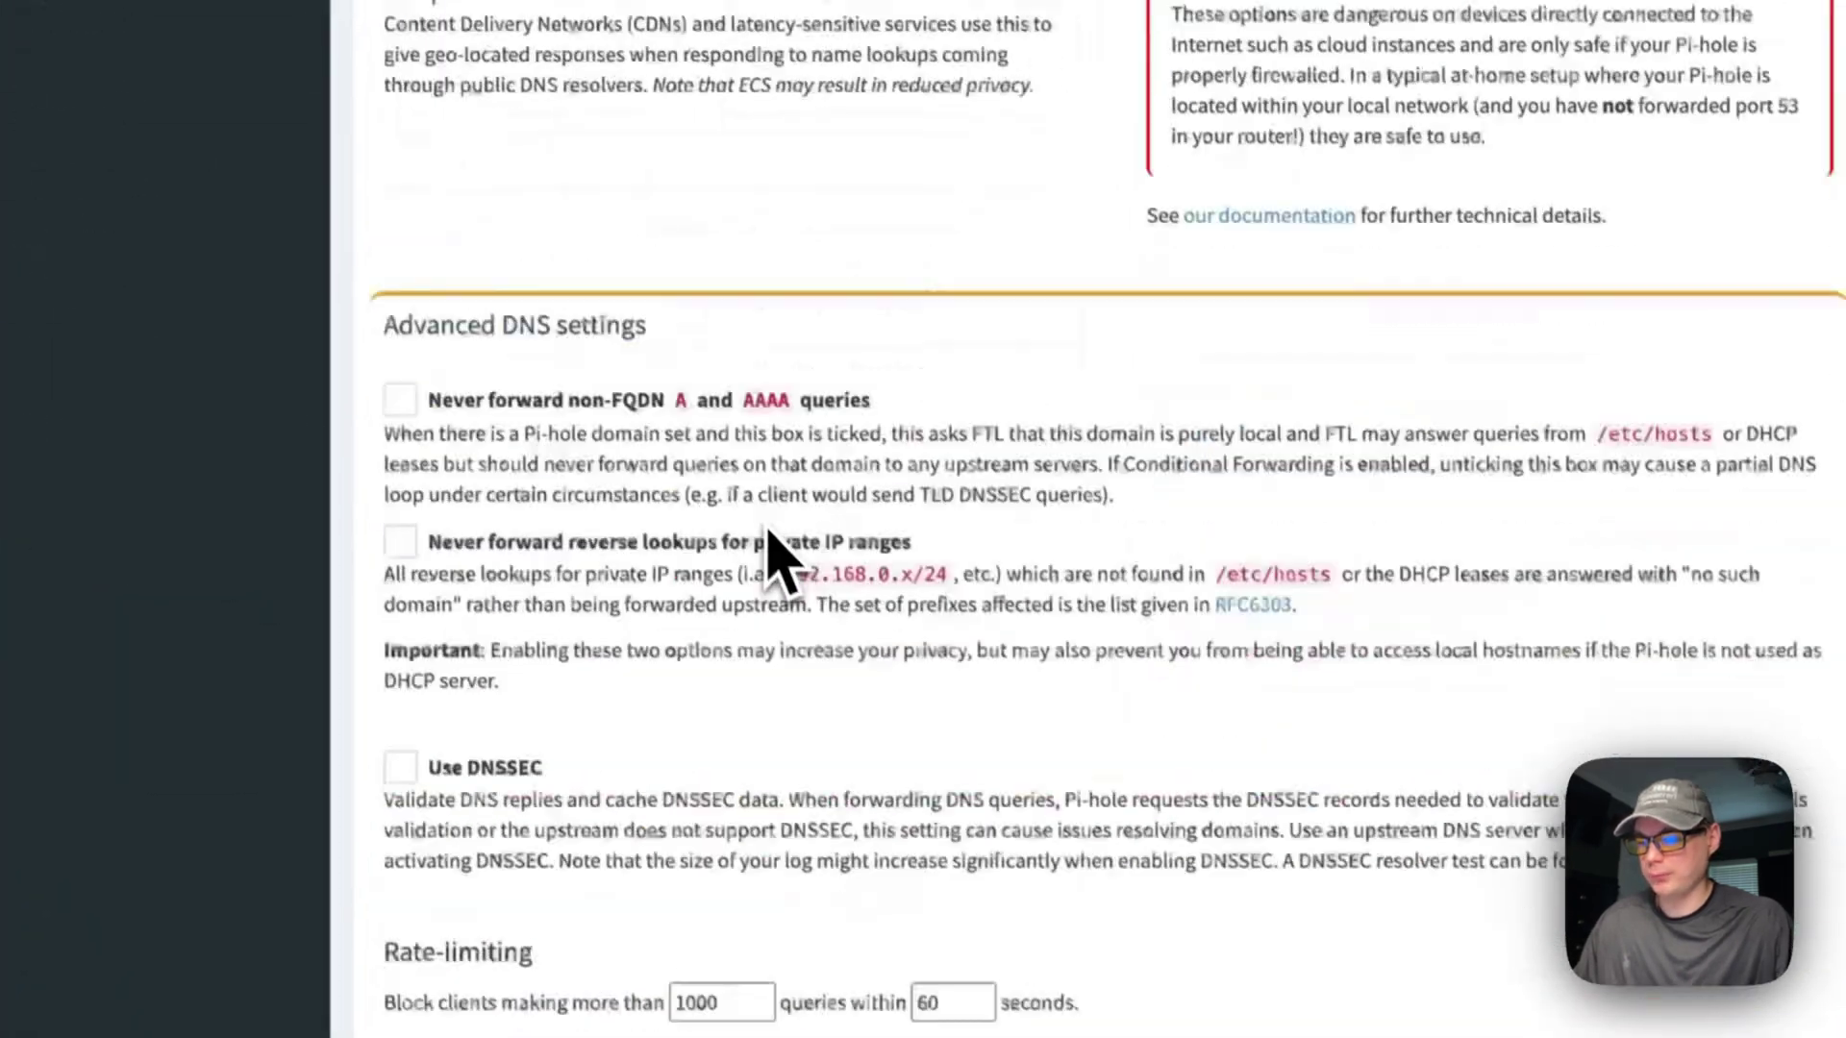
{"action": "scroll", "coordinate": [760, 539], "scroll_direction": "up", "scroll_amount": 15}
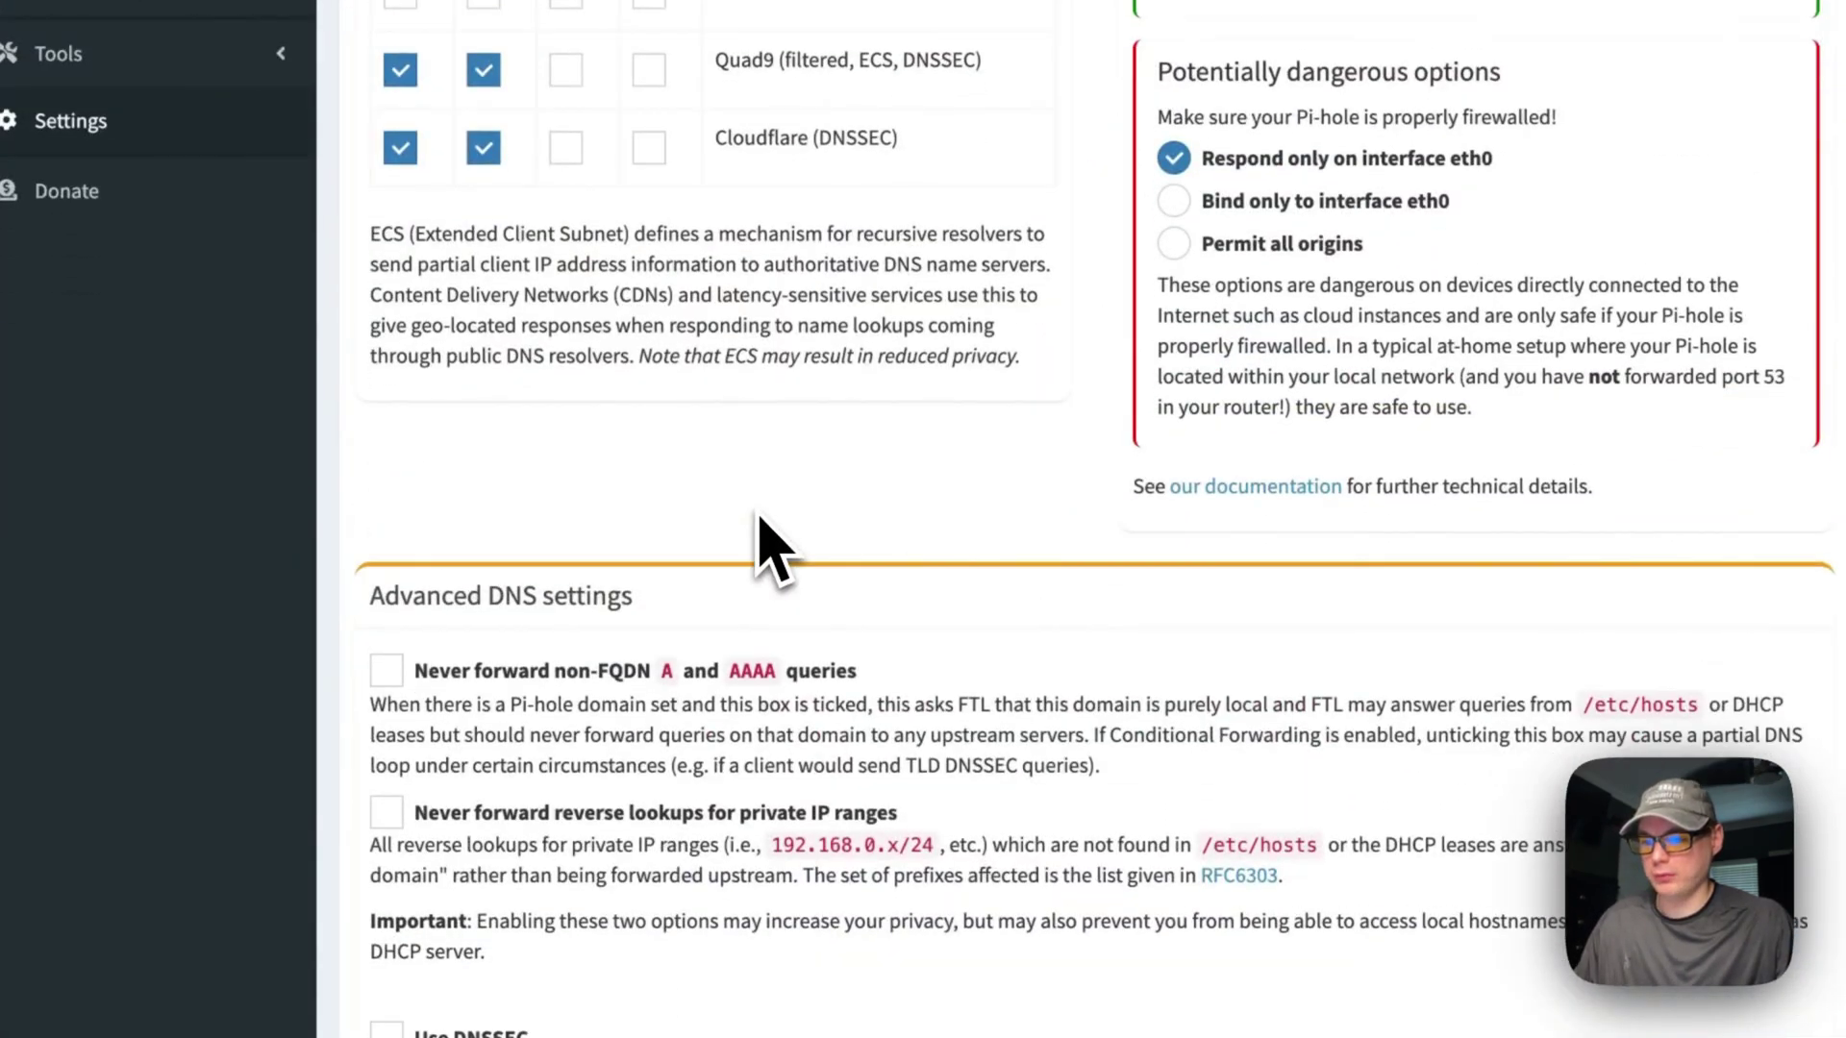
{"action": "scroll", "coordinate": [759, 538], "scroll_direction": "down", "scroll_amount": 15}
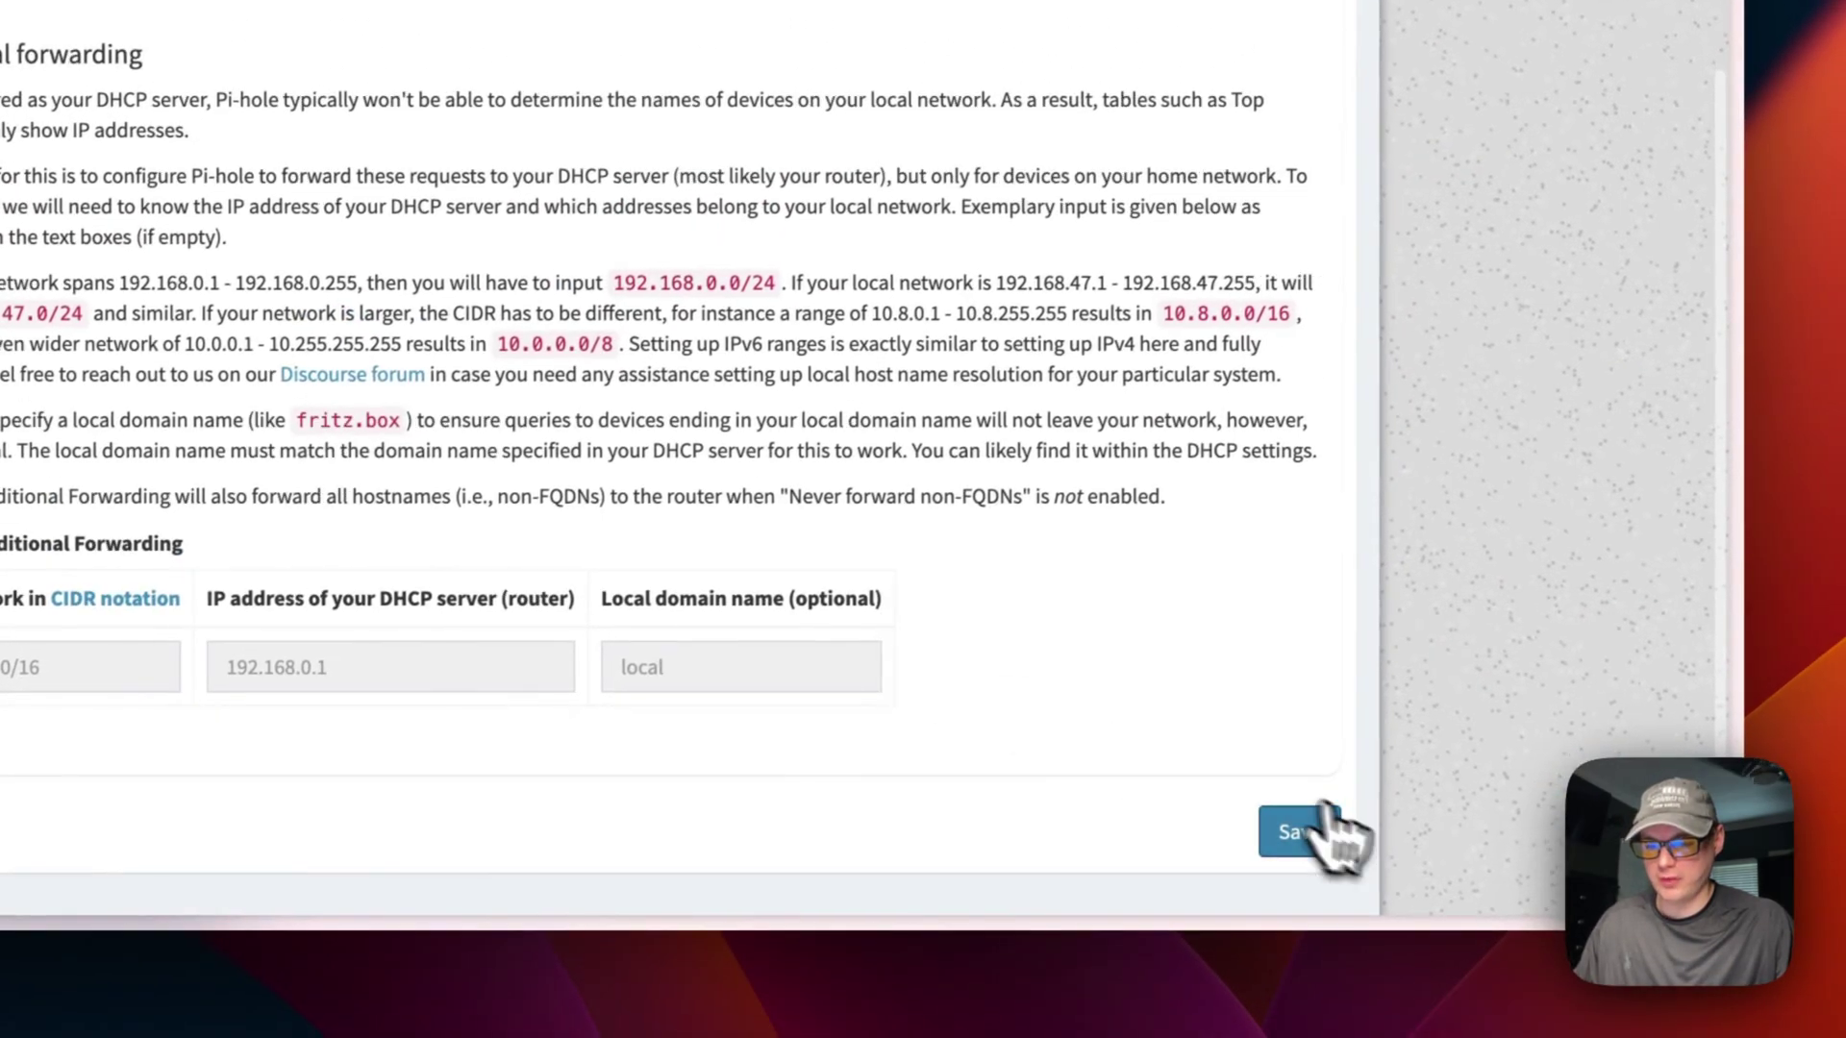
{"action": "left_click", "coordinate": [1315, 799]}
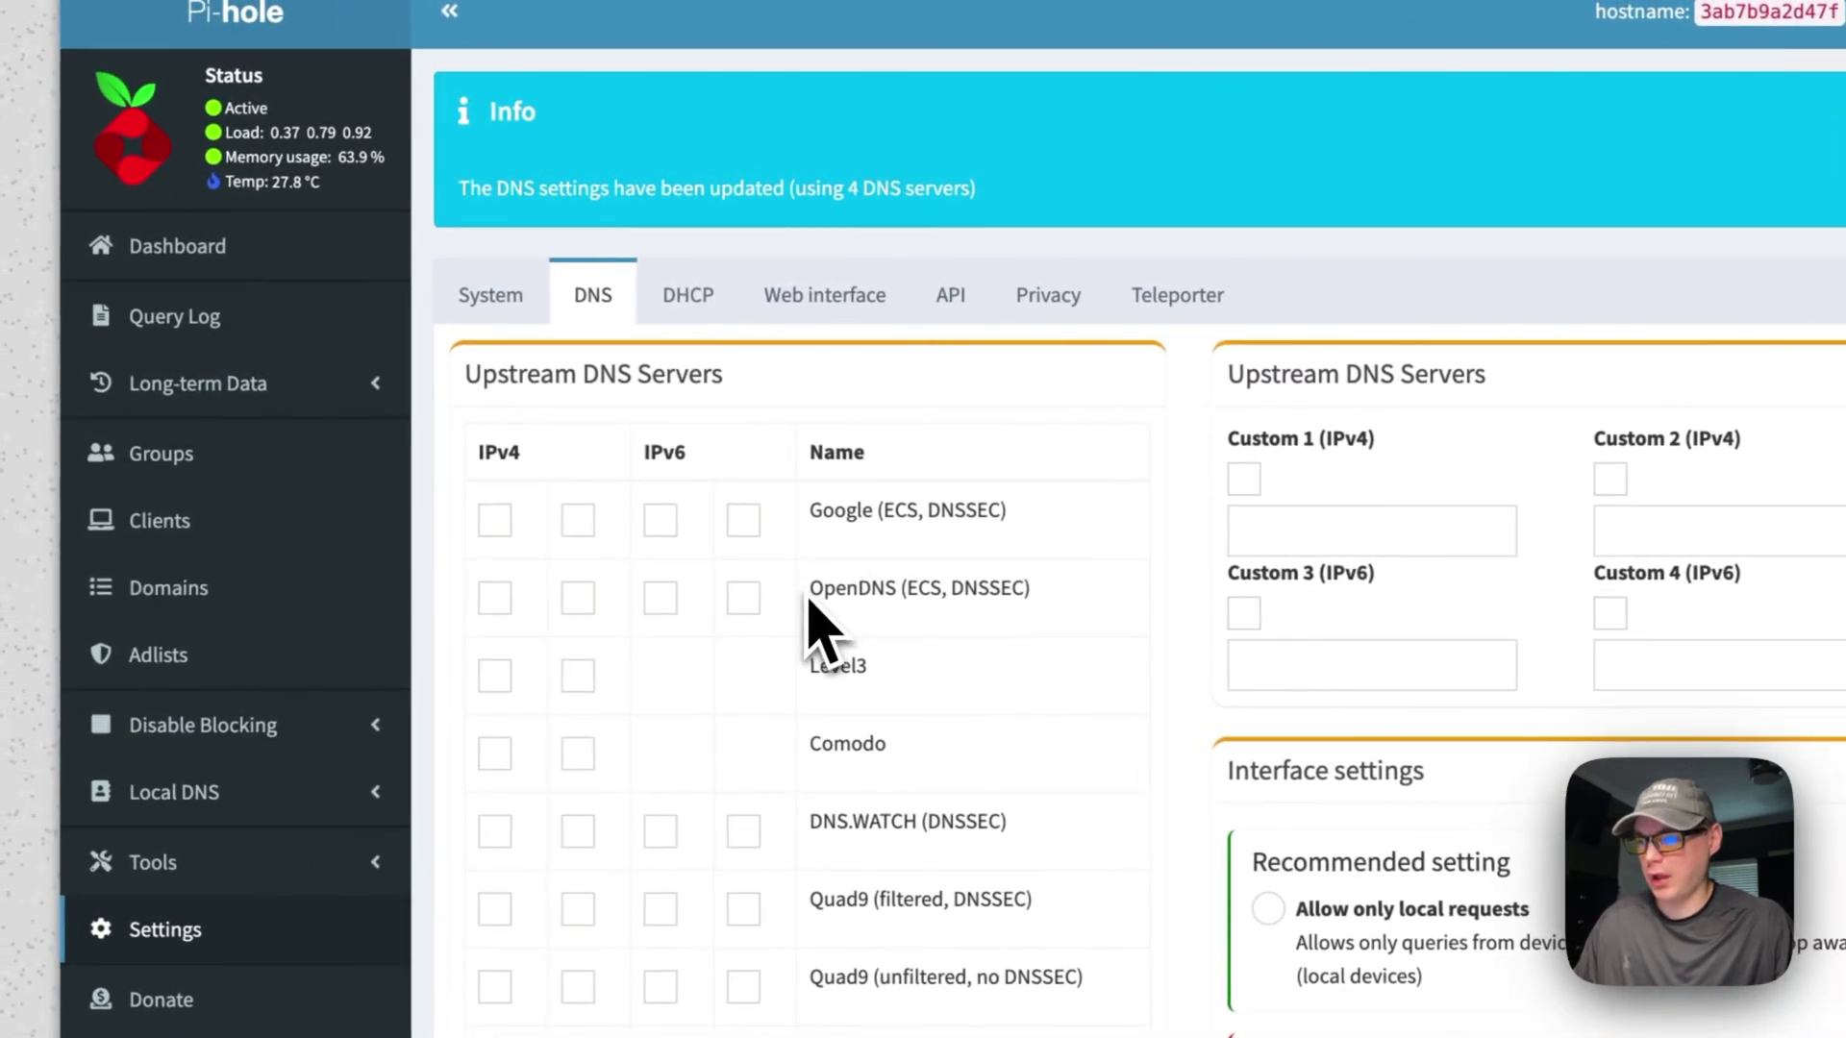
- Check the saved upstream DNS server selection and the custom upstream server fields
{"action": "scroll", "coordinate": [808, 615], "scroll_direction": "down", "scroll_amount": 5}
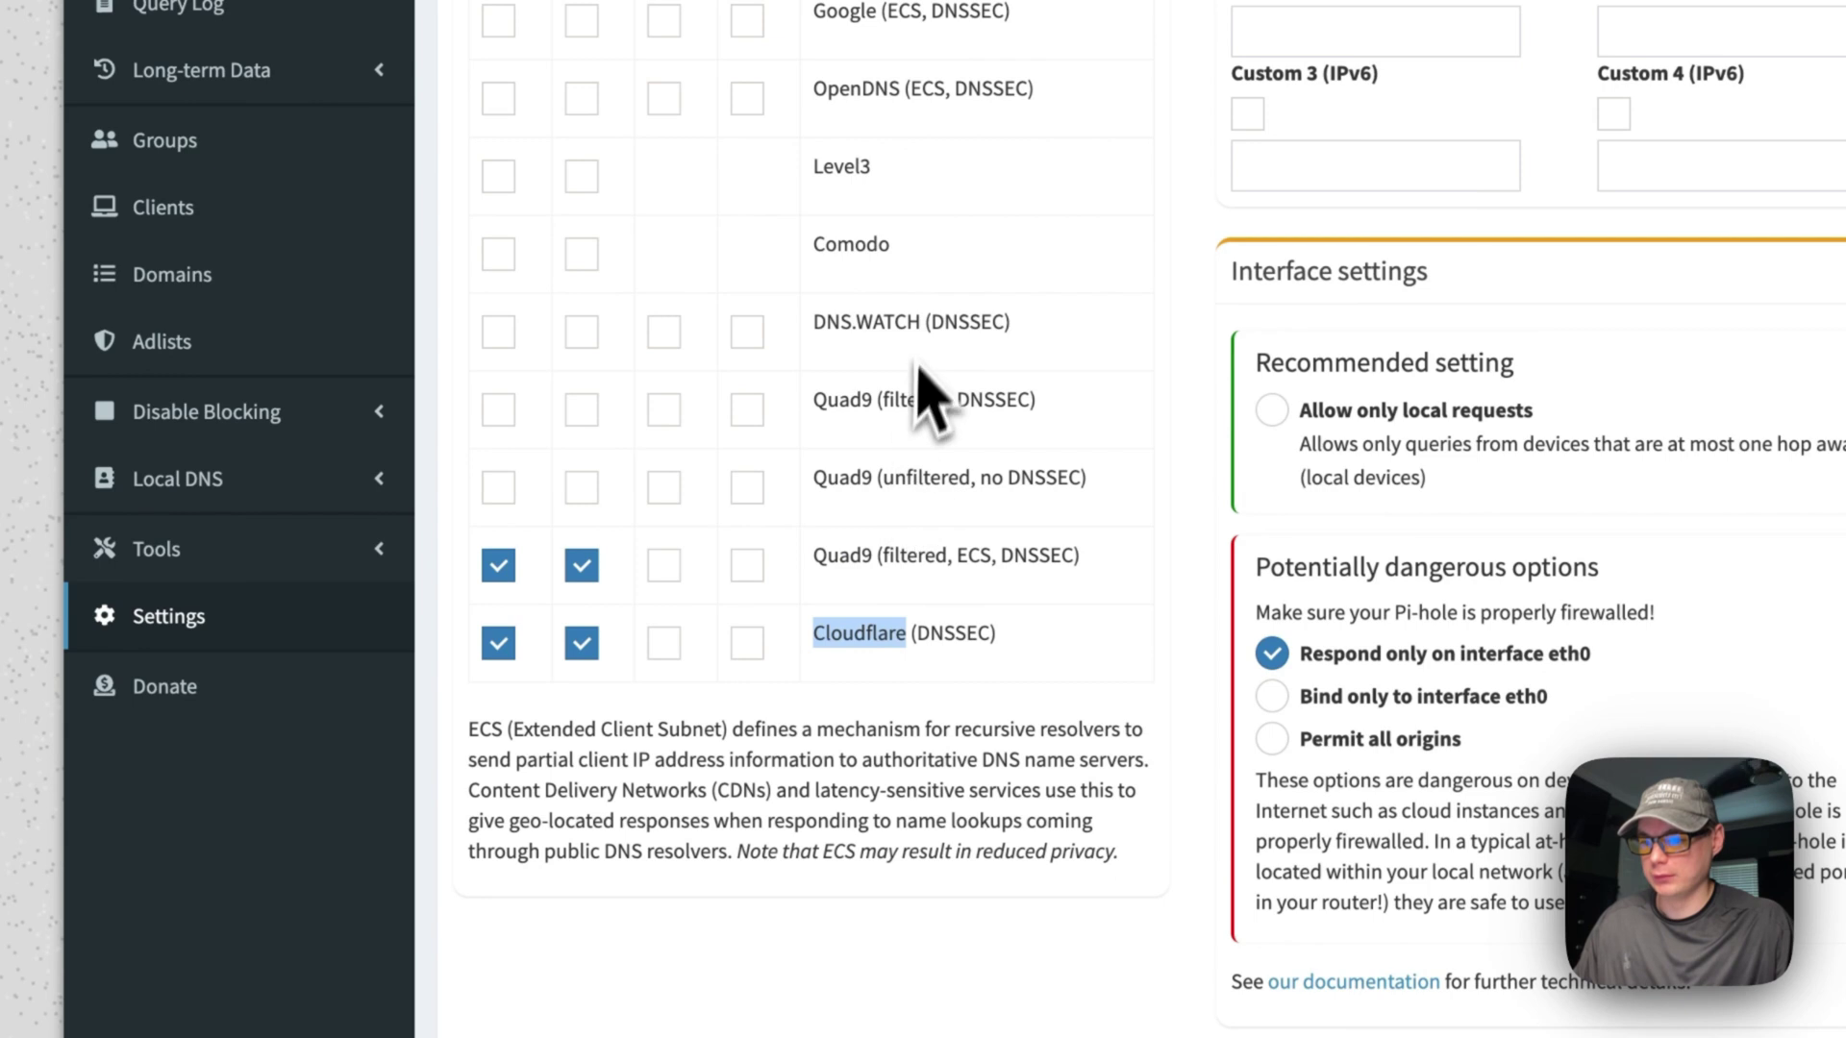
{"action": "scroll", "coordinate": [922, 399], "scroll_direction": "up", "scroll_amount": 5}
{"action": "left_click", "coordinate": [951, 492]}
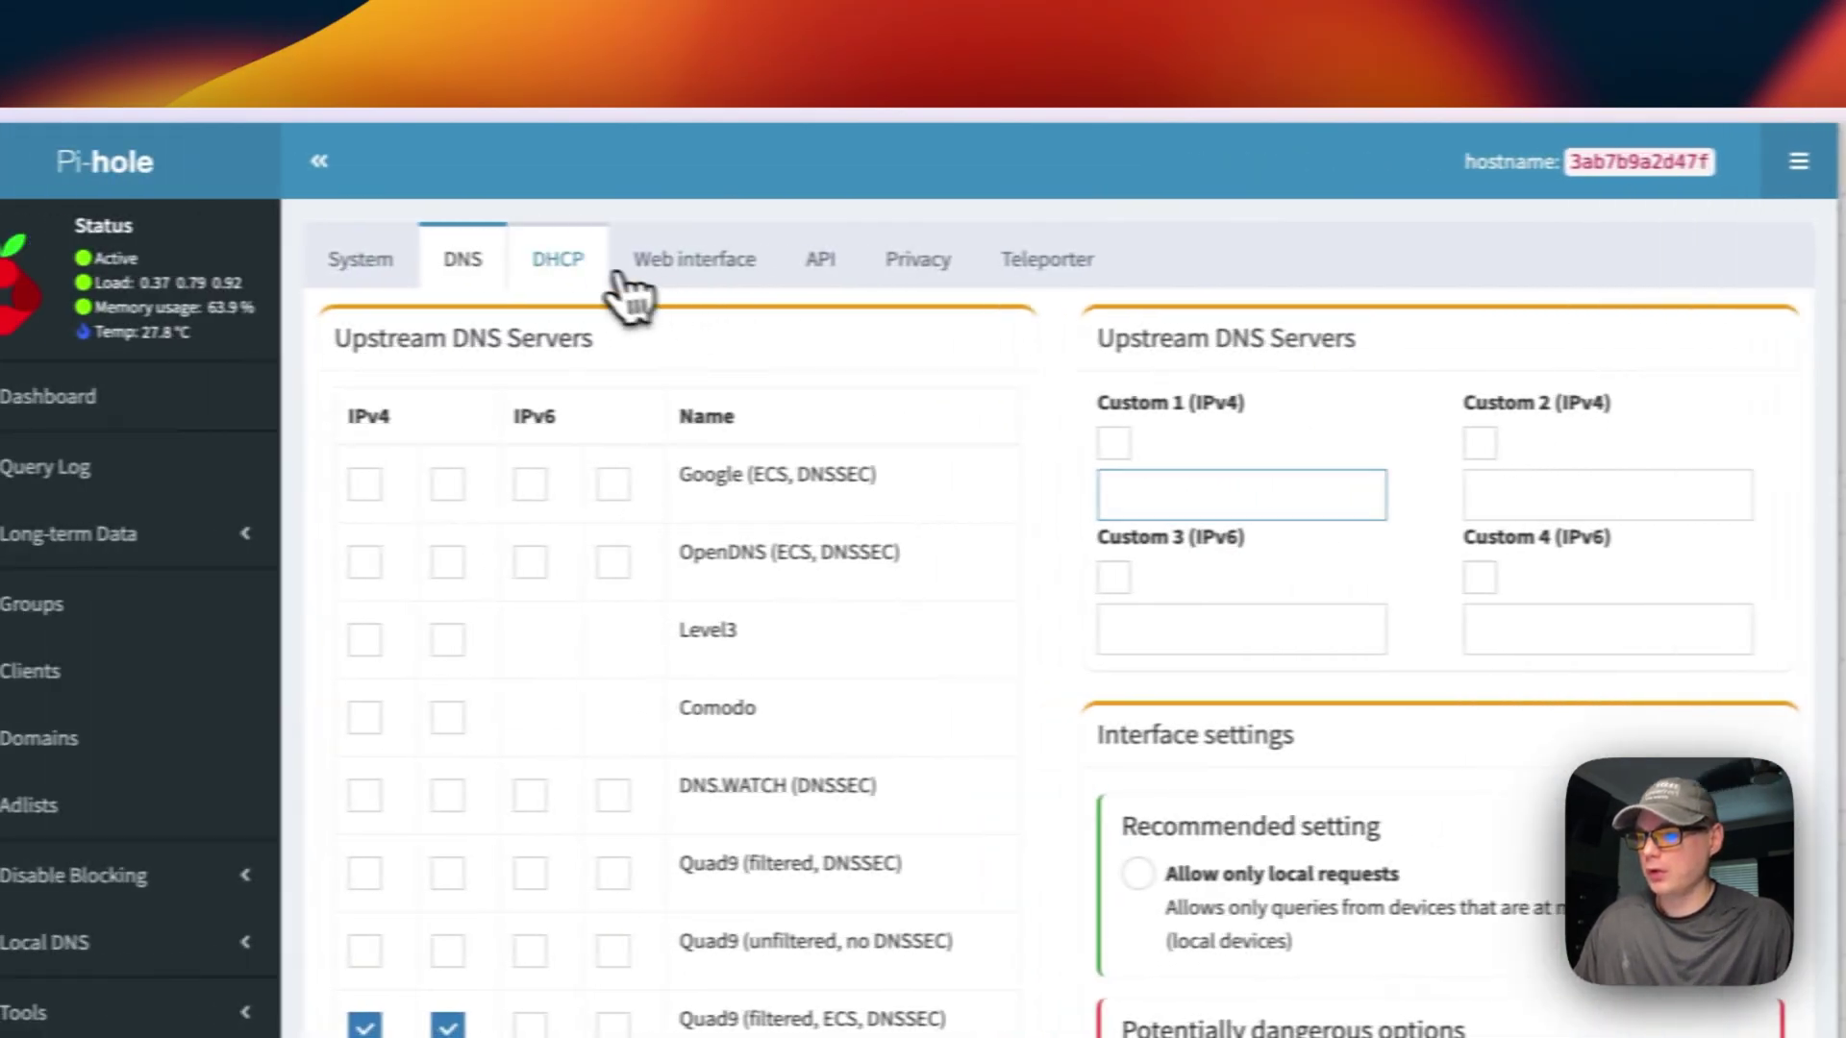
- Review Pi-hole's DHCP, Web interface, API, Privacy and Teleporter settings, and return to the Pi-hole dashboard
{"action": "left_click", "coordinate": [612, 276]}
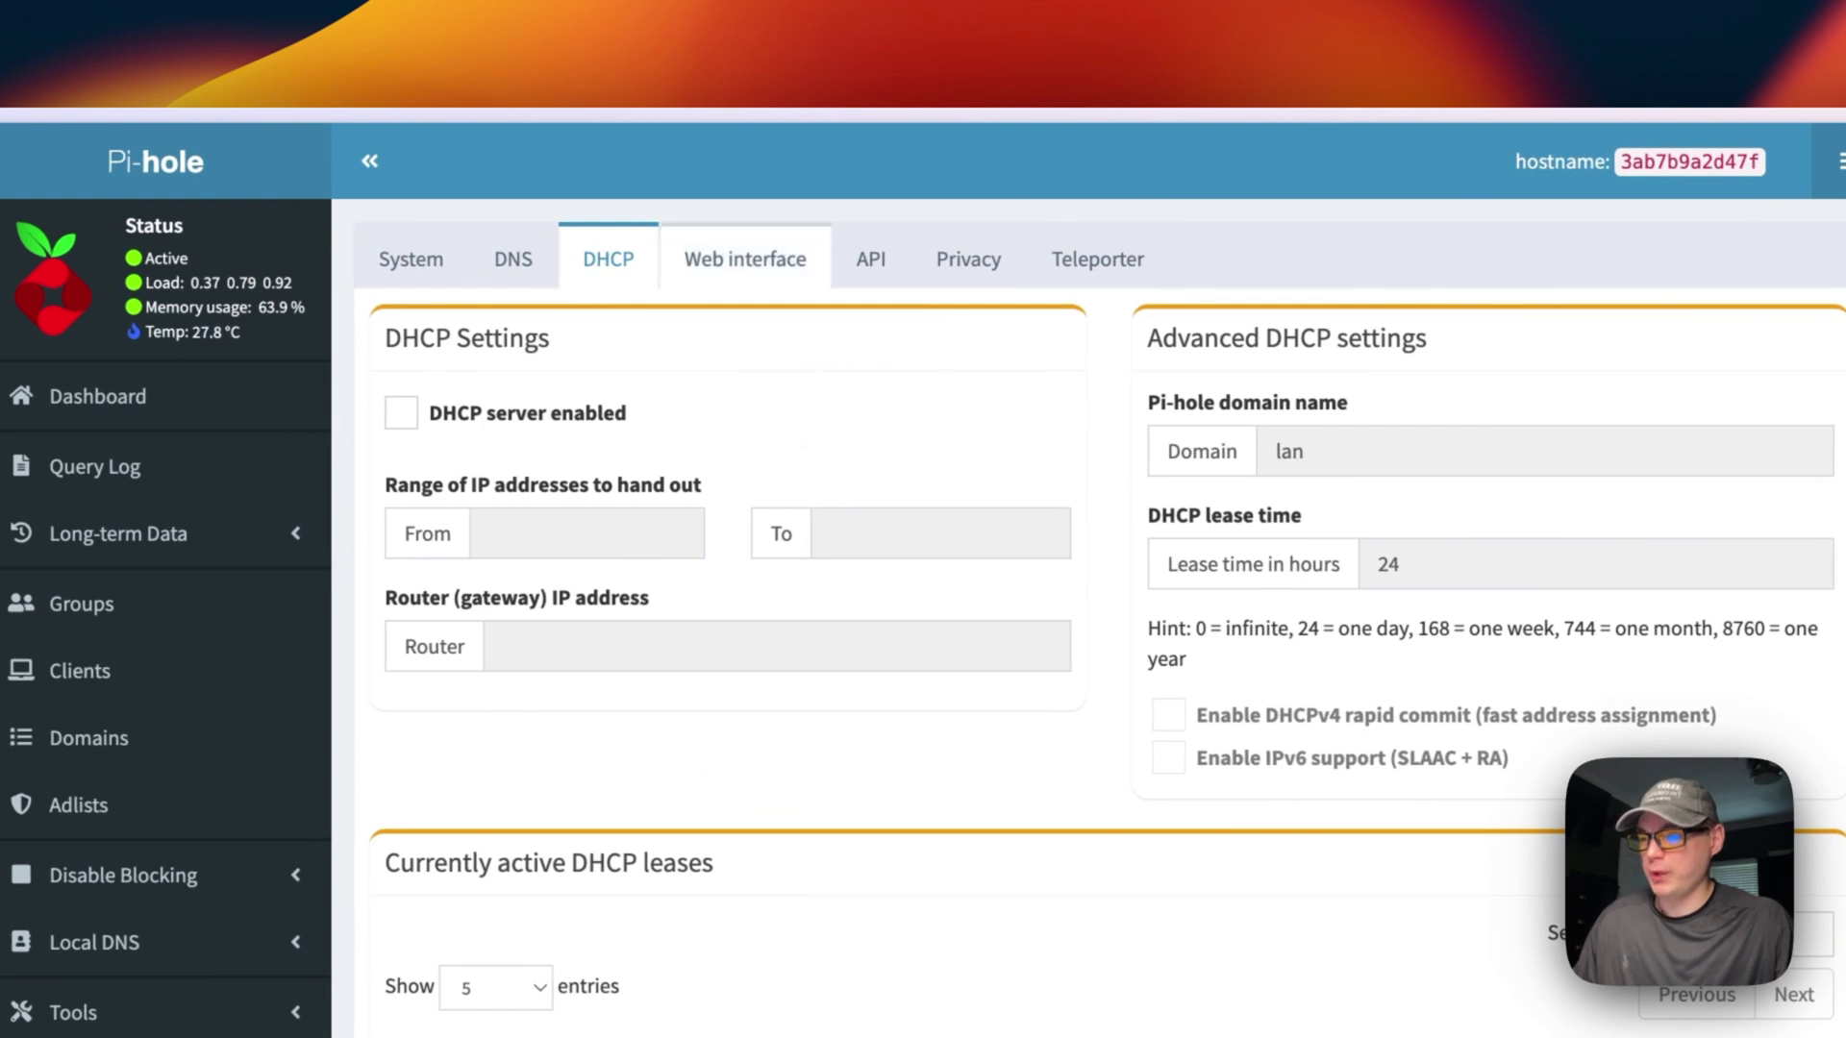
{"action": "left_click", "coordinate": [772, 284]}
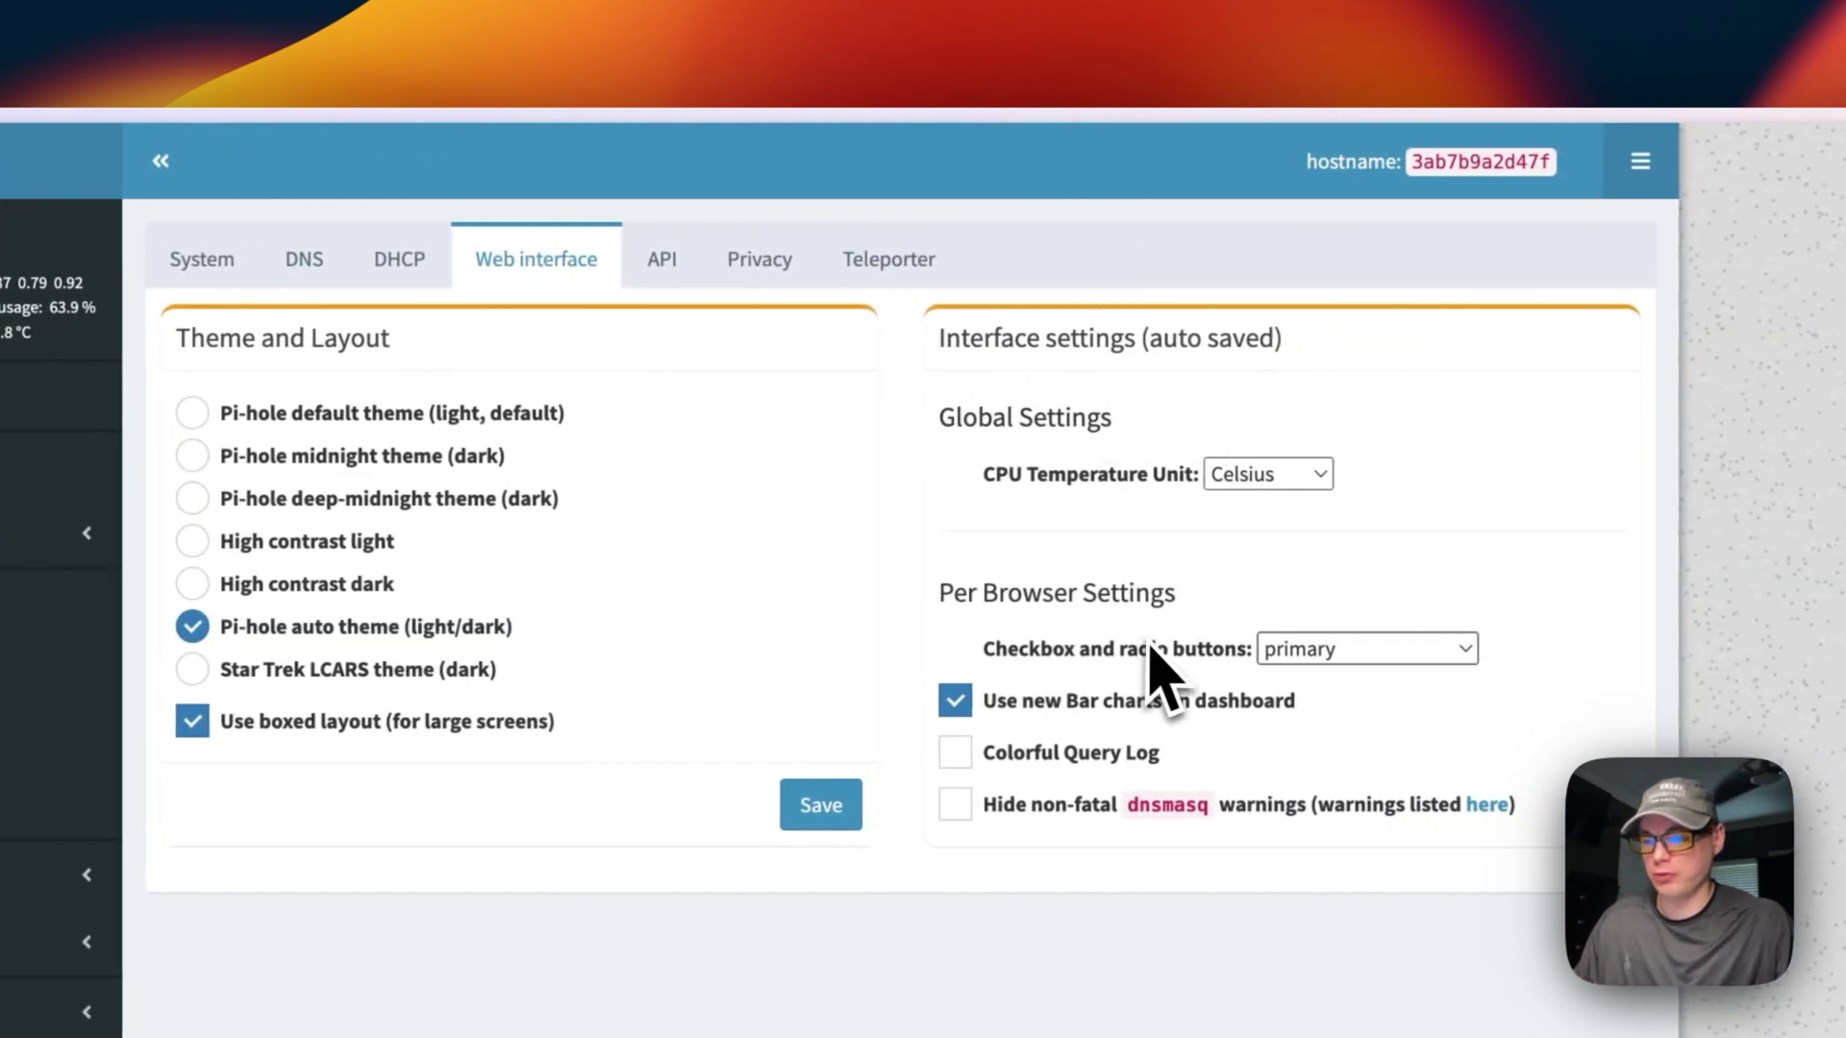
{"action": "left_click", "coordinate": [661, 258]}
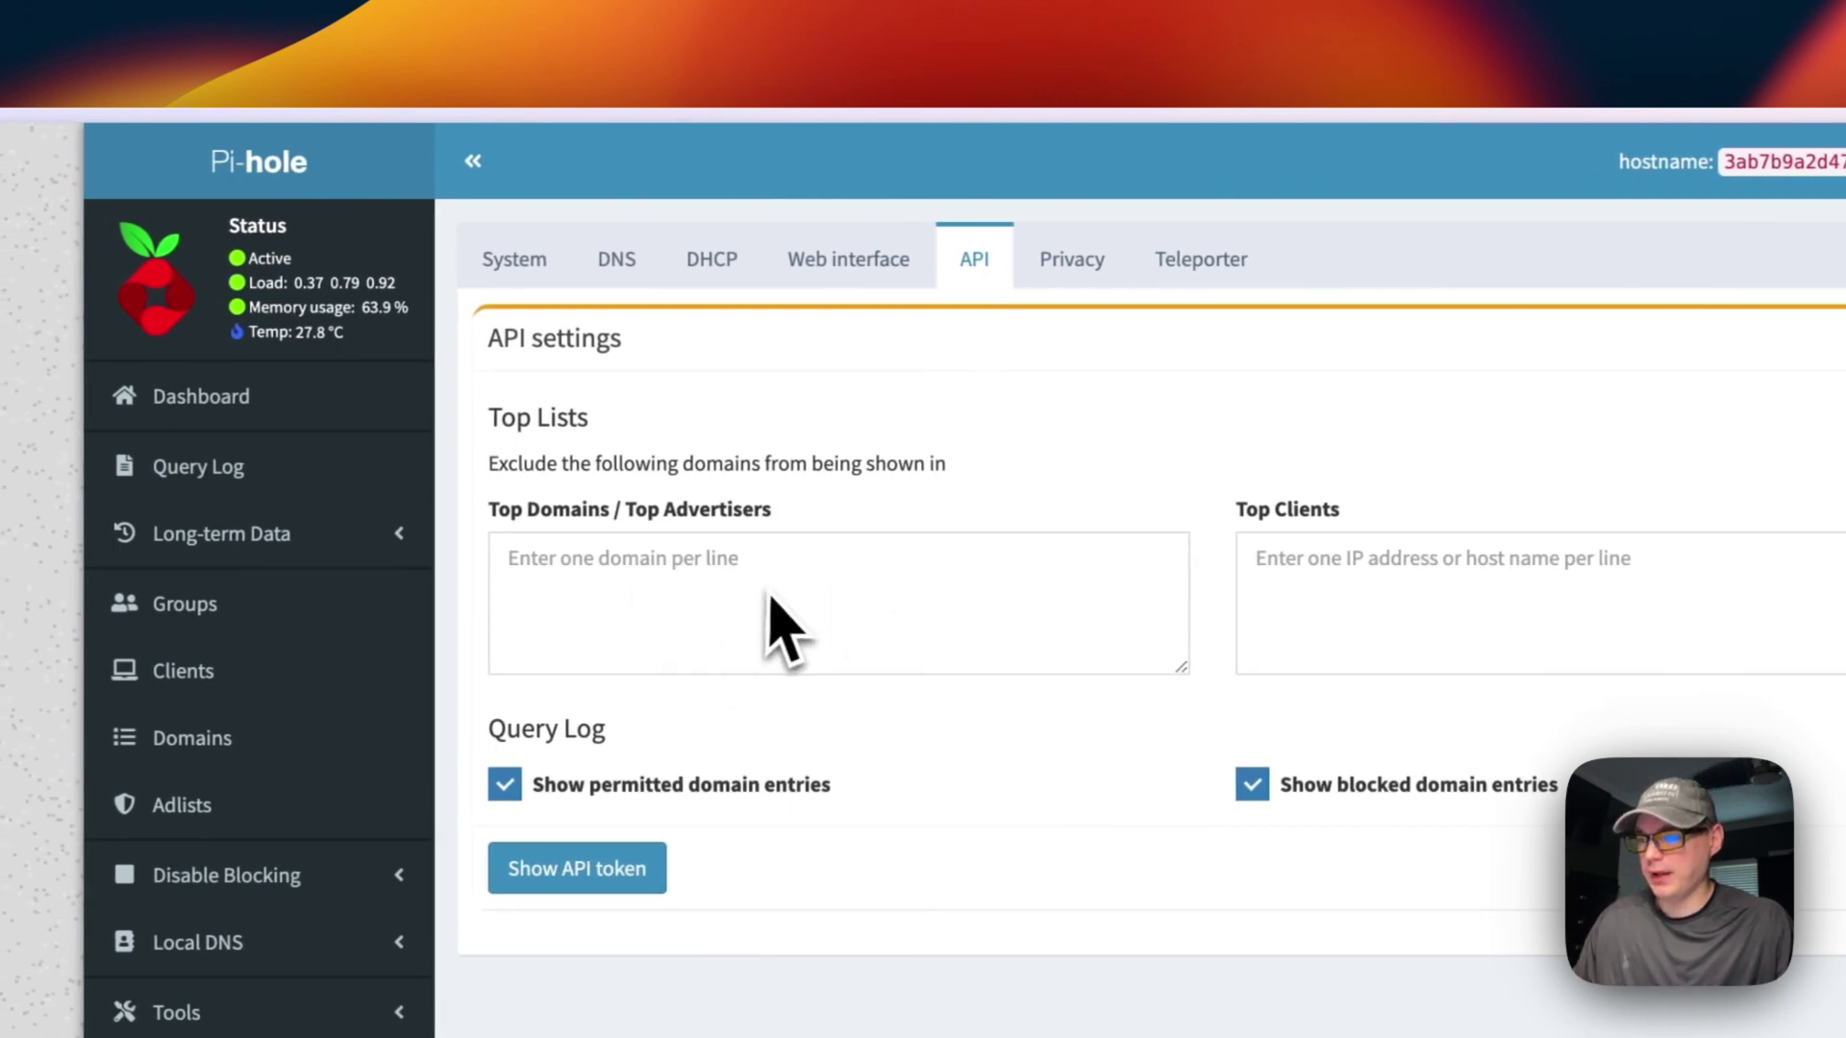
{"action": "left_click", "coordinate": [1054, 271]}
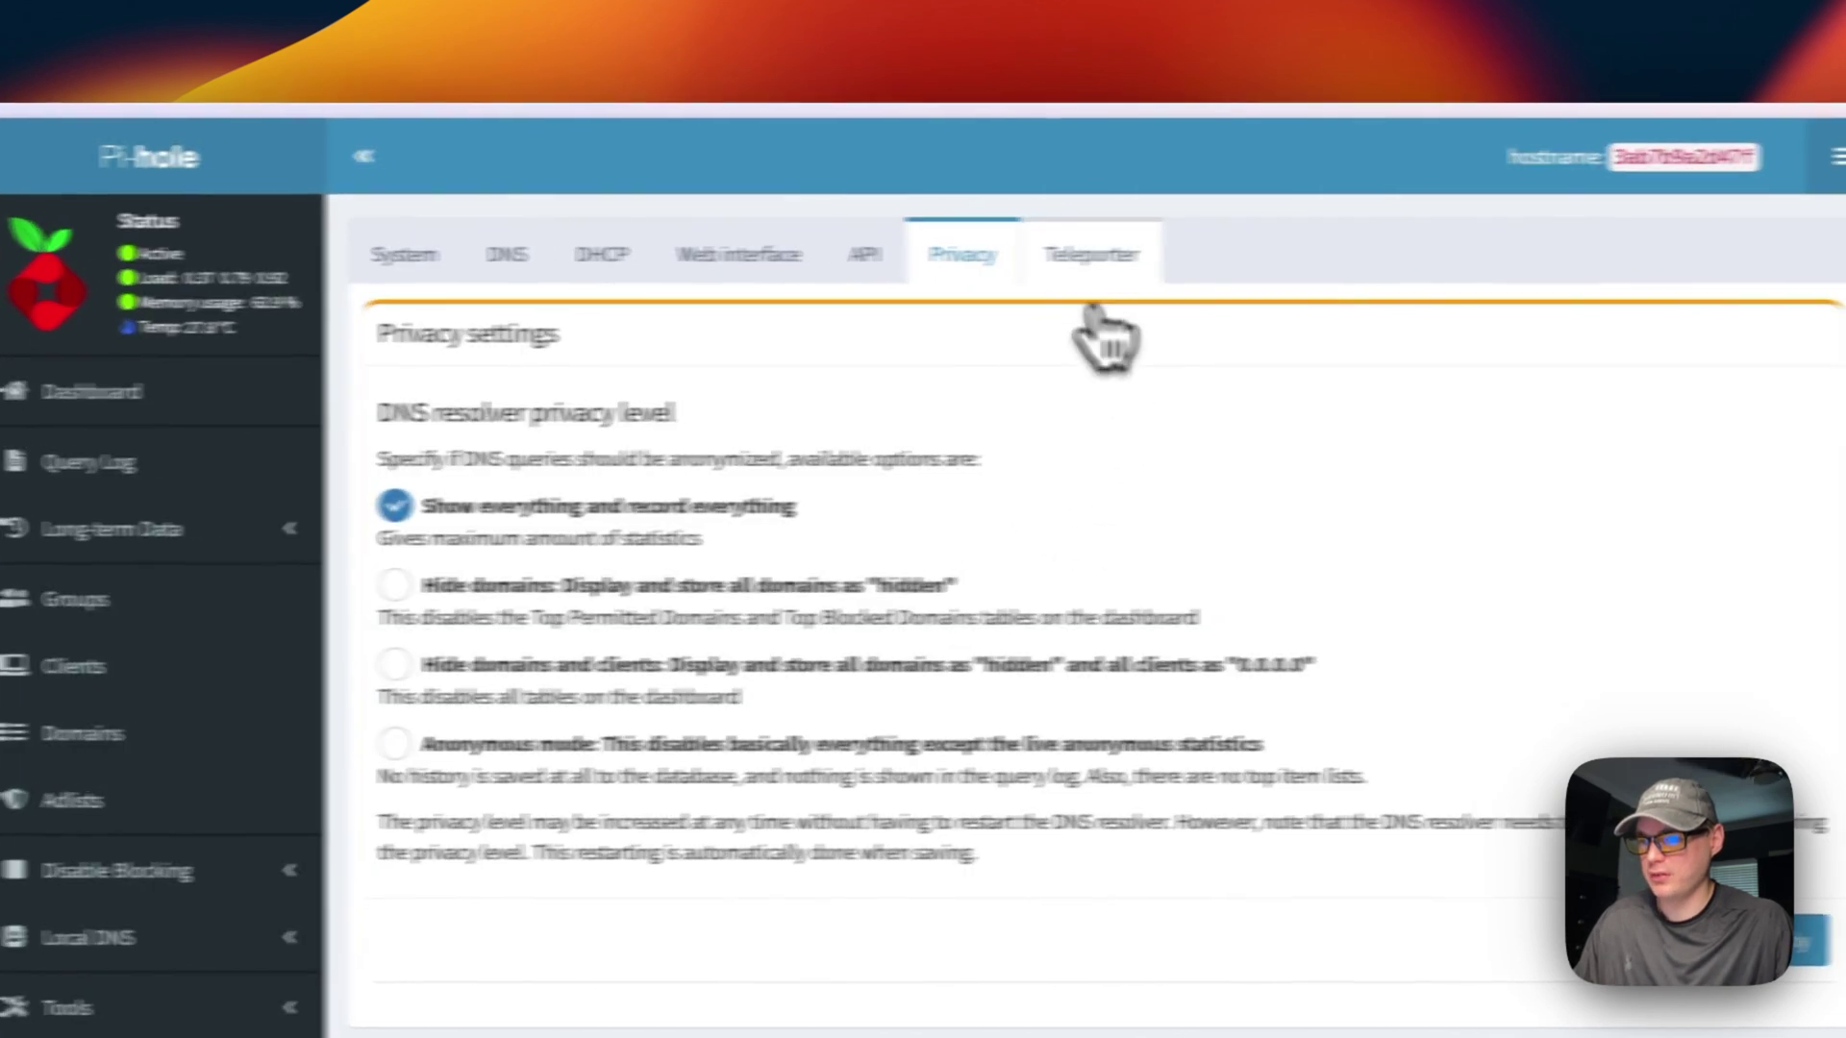
{"action": "left_click", "coordinate": [1134, 267]}
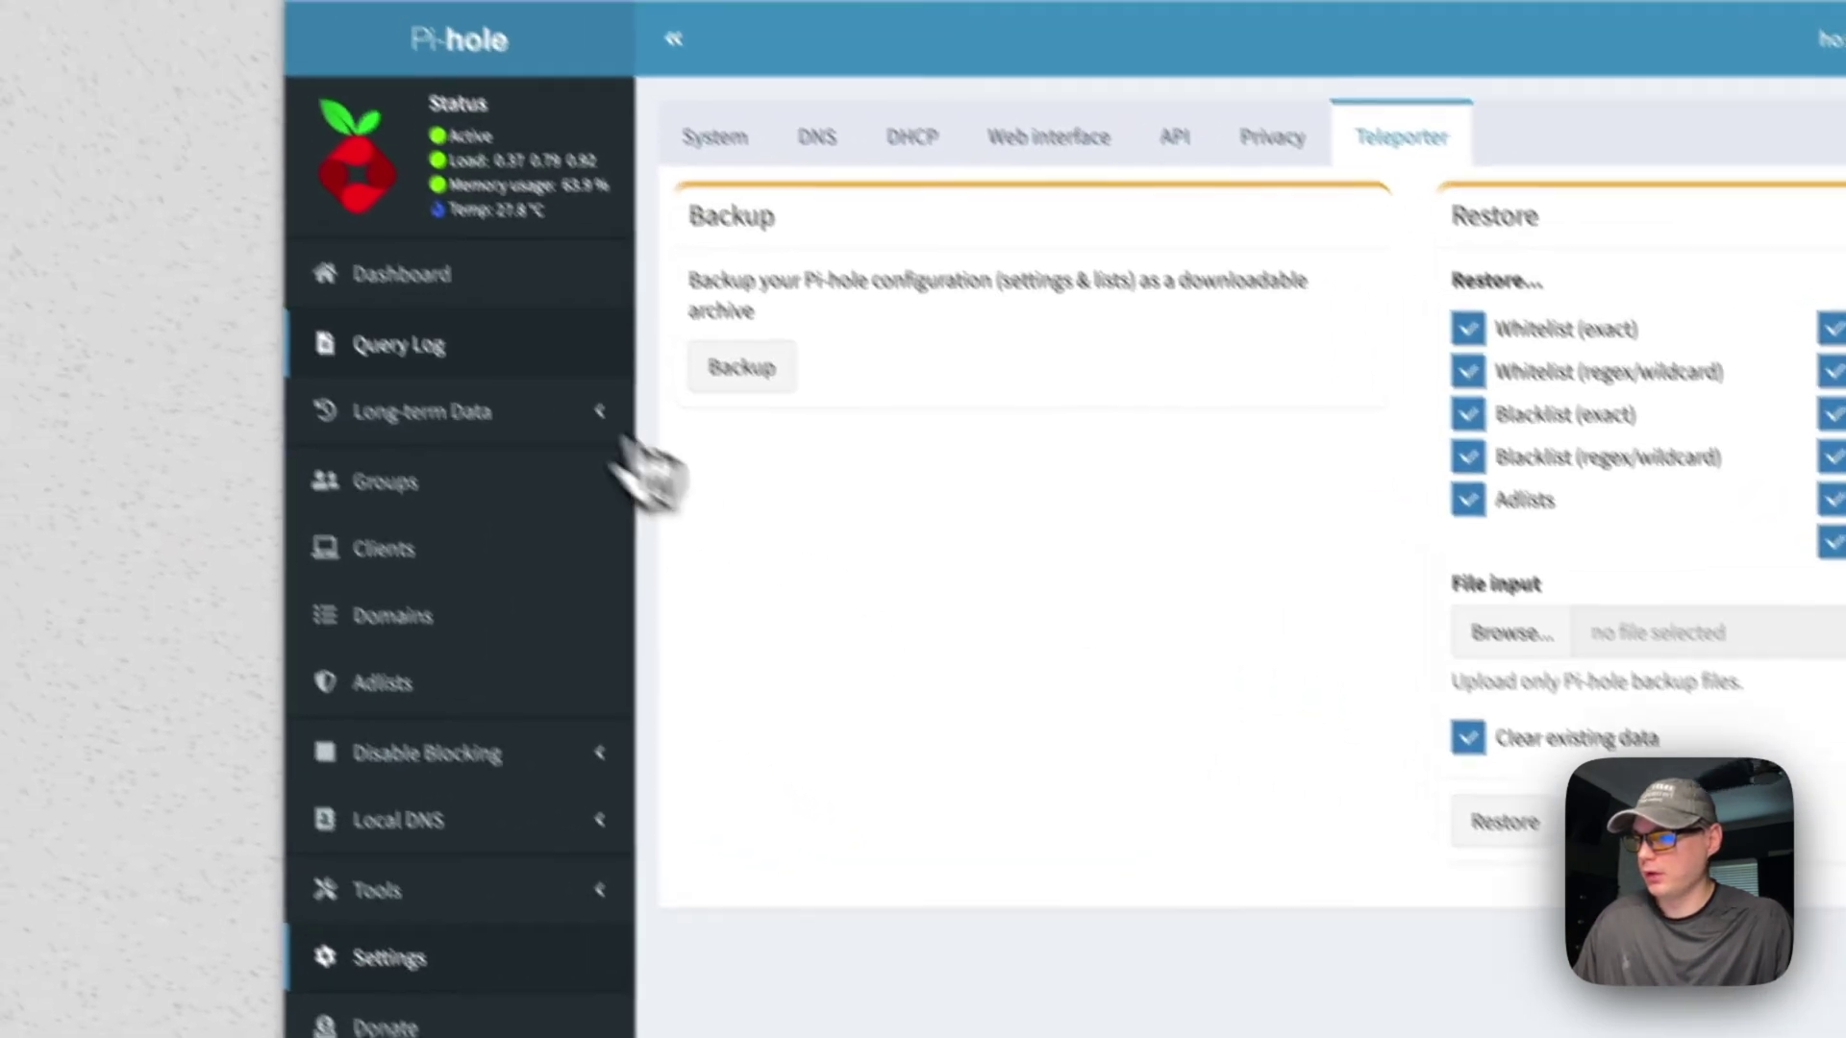
{"action": "left_click", "coordinate": [77, 189]}
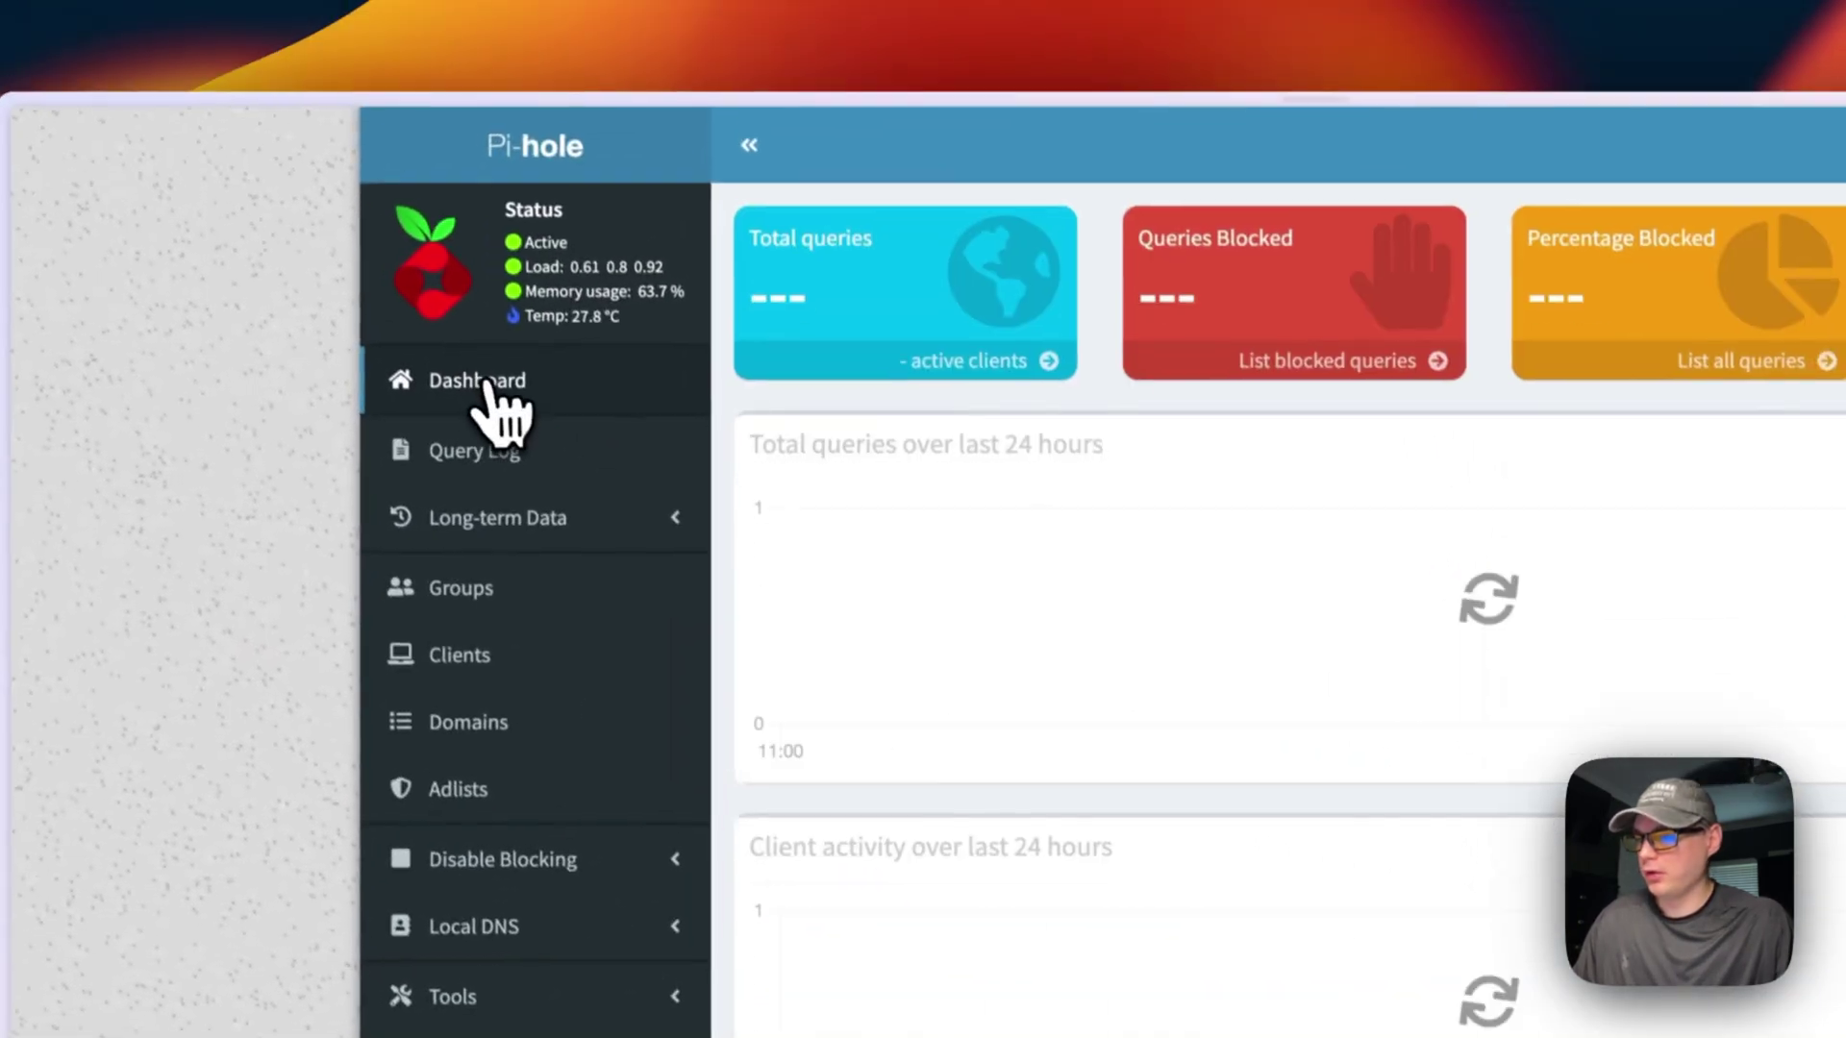